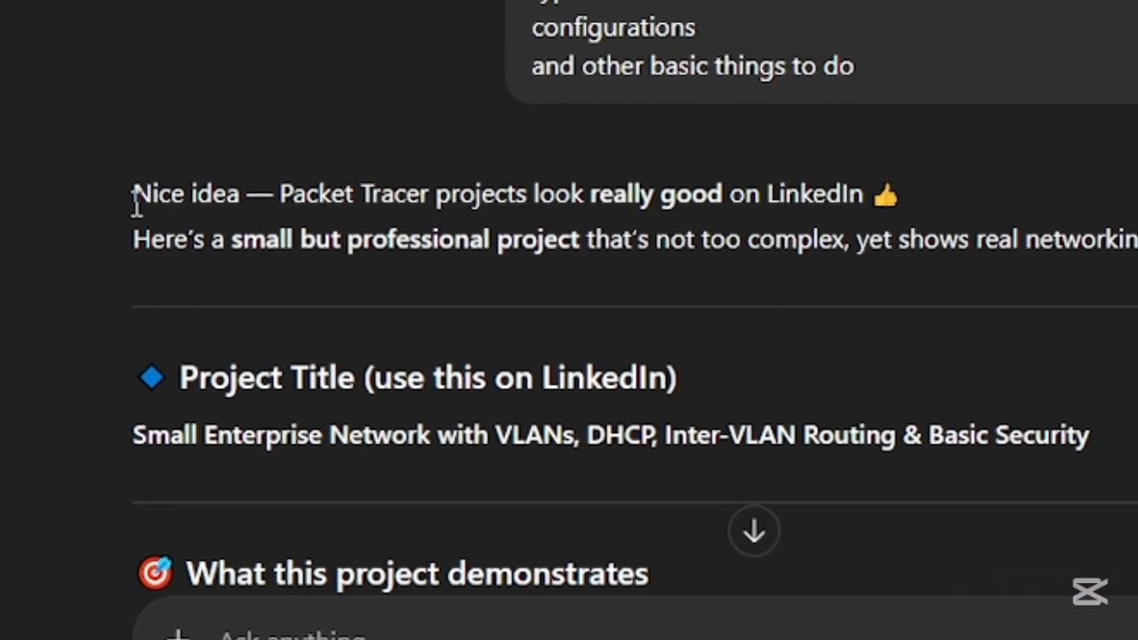
- Read the project plan from its title through the demonstrated skills, network overview, number of devices and types of connections
left_click_drag(128, 194, 666, 284)
left_click(1034, 369)
scroll(604, 318, "down", 5)
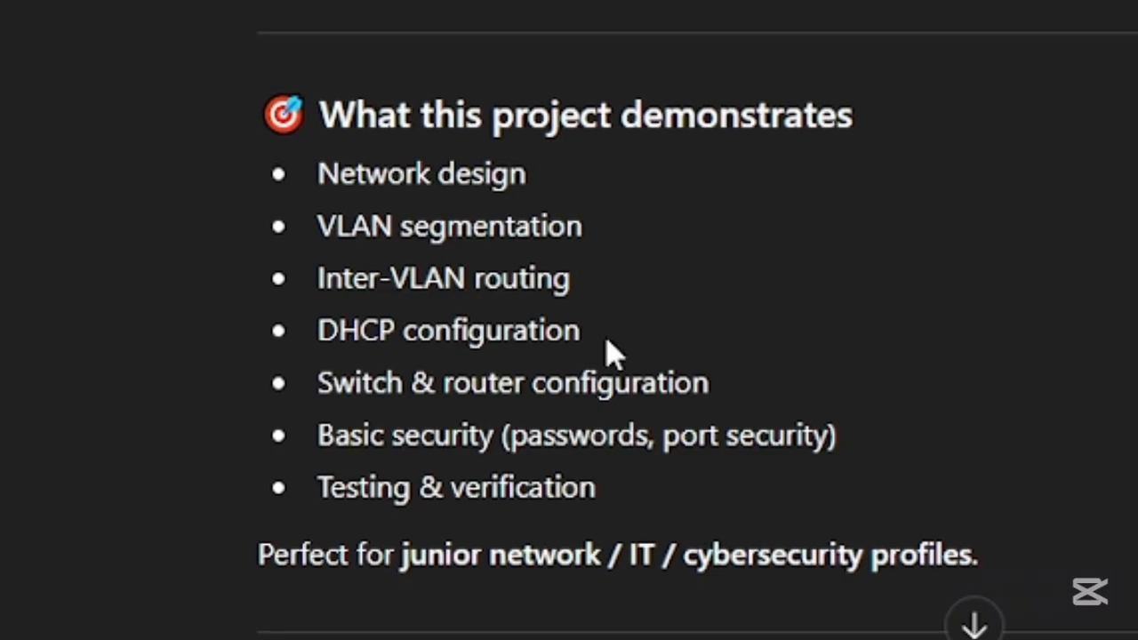
scroll(481, 282, "down", 2)
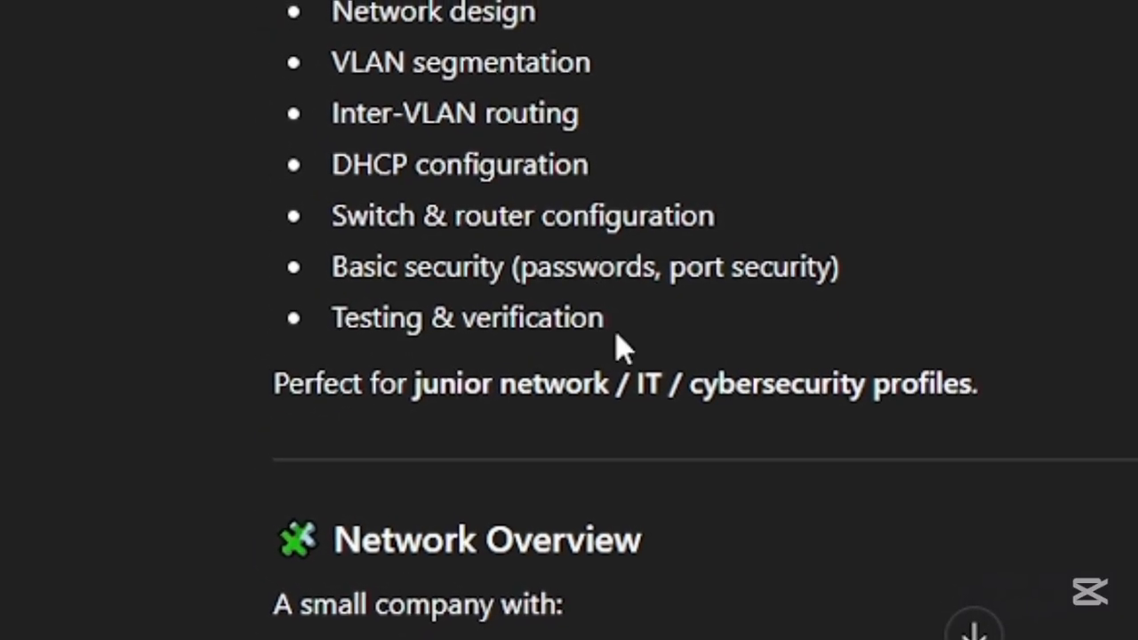
scroll(366, 175, "down", 2)
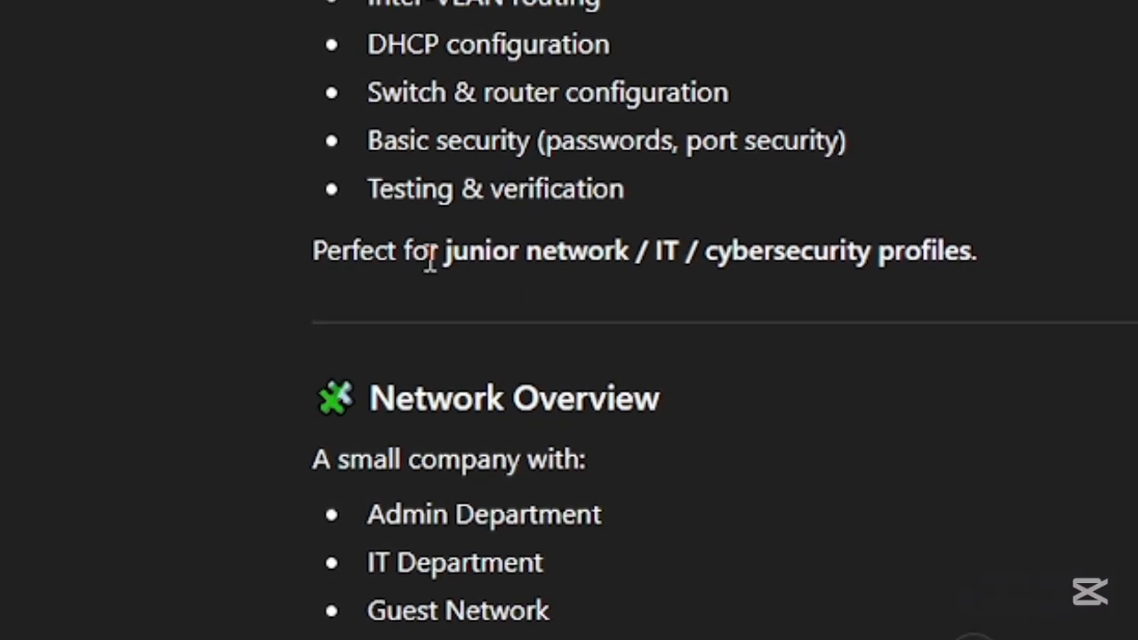
scroll(919, 376, "down", 2)
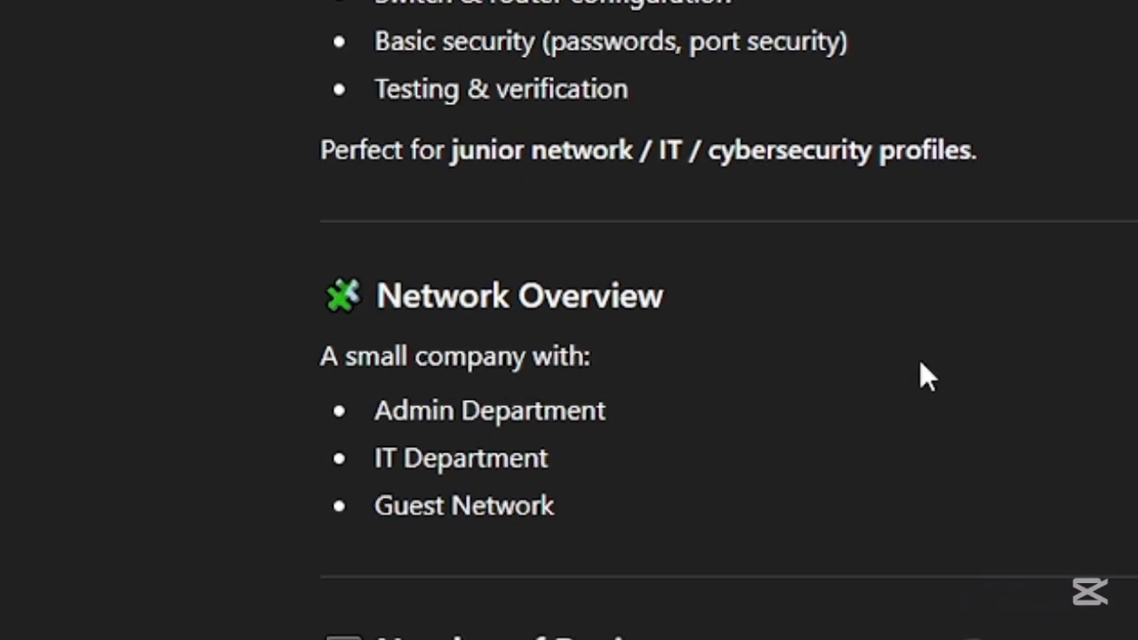
scroll(542, 387, "down", 2)
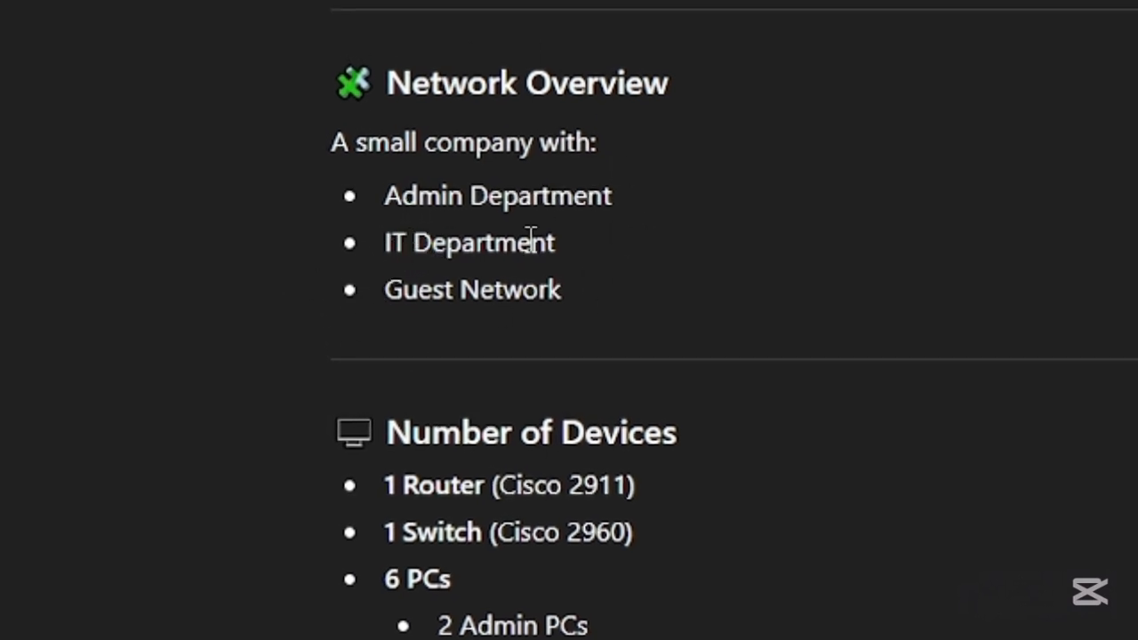
scroll(500, 317, "down", 4)
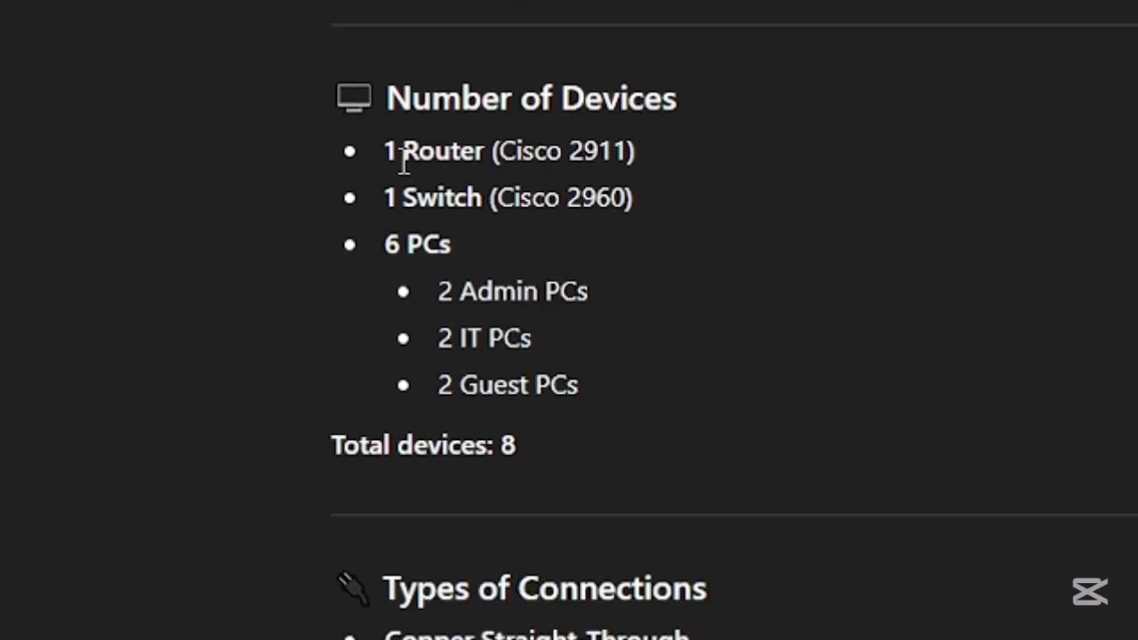
scroll(377, 228, "down", 2)
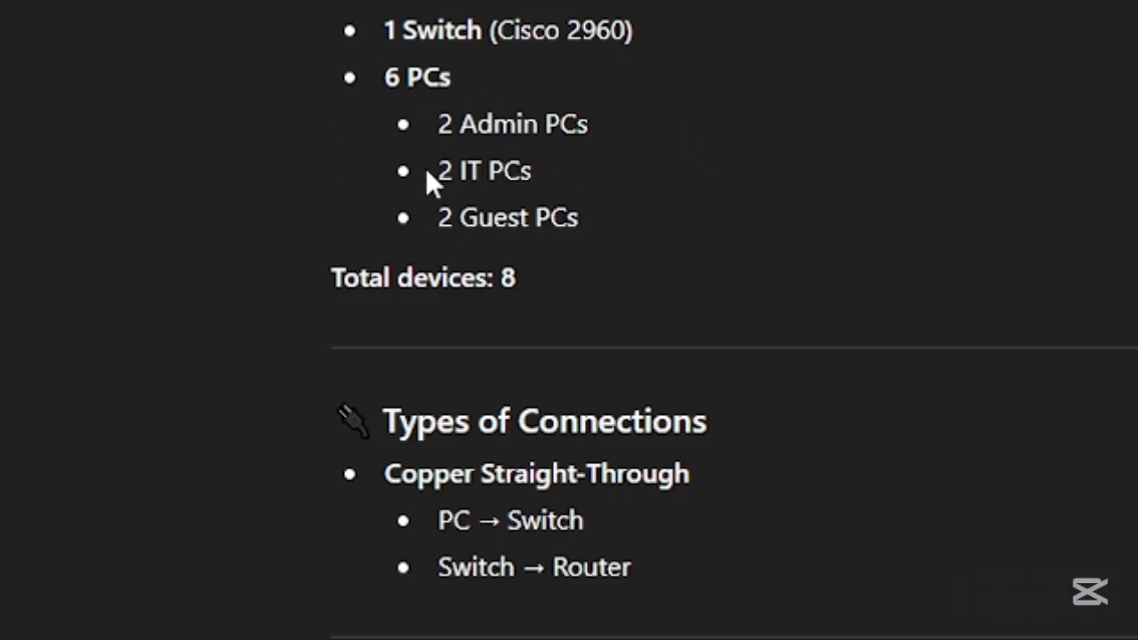
scroll(574, 264, "down", 2)
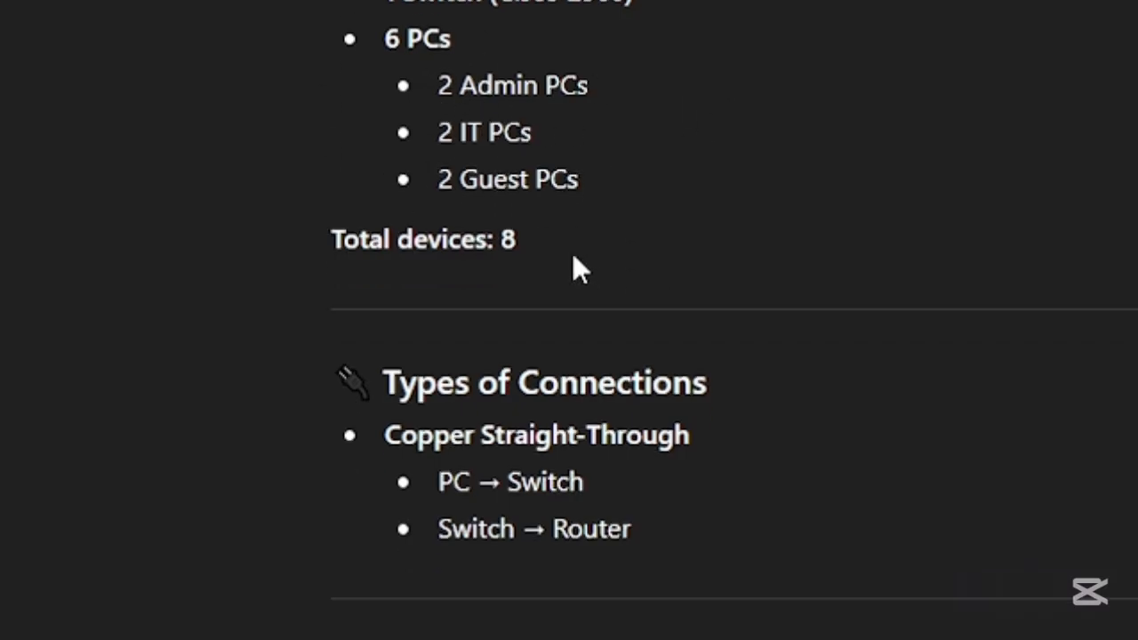
scroll(508, 230, "down", 2)
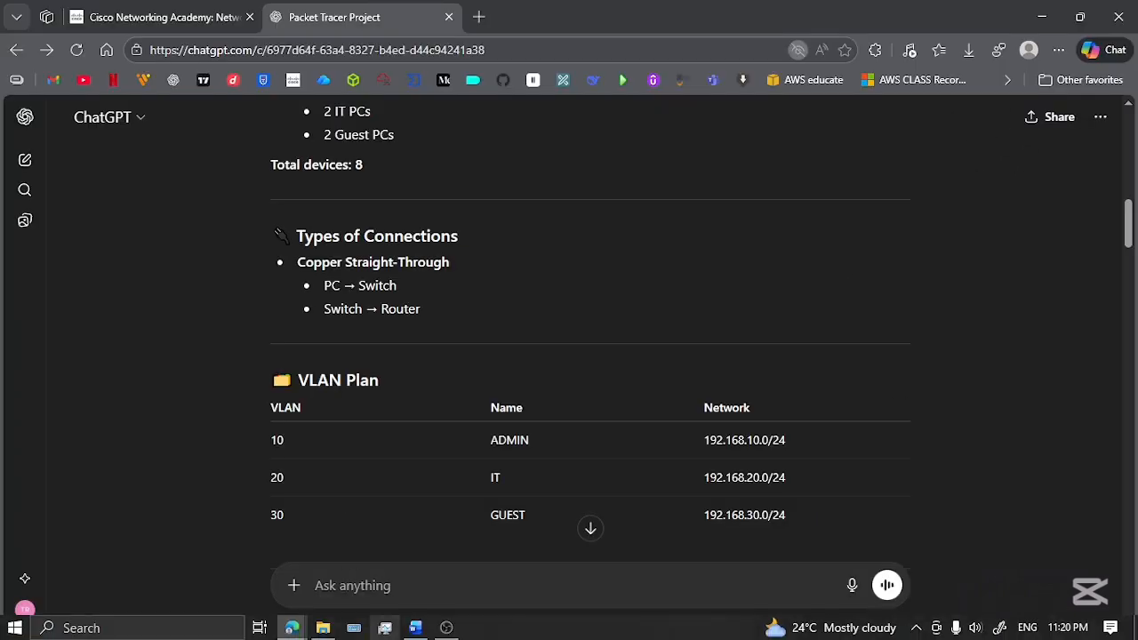
- Open Paint and shrink its window so the project plan stays visible beside the canvas
left_click(178, 627)
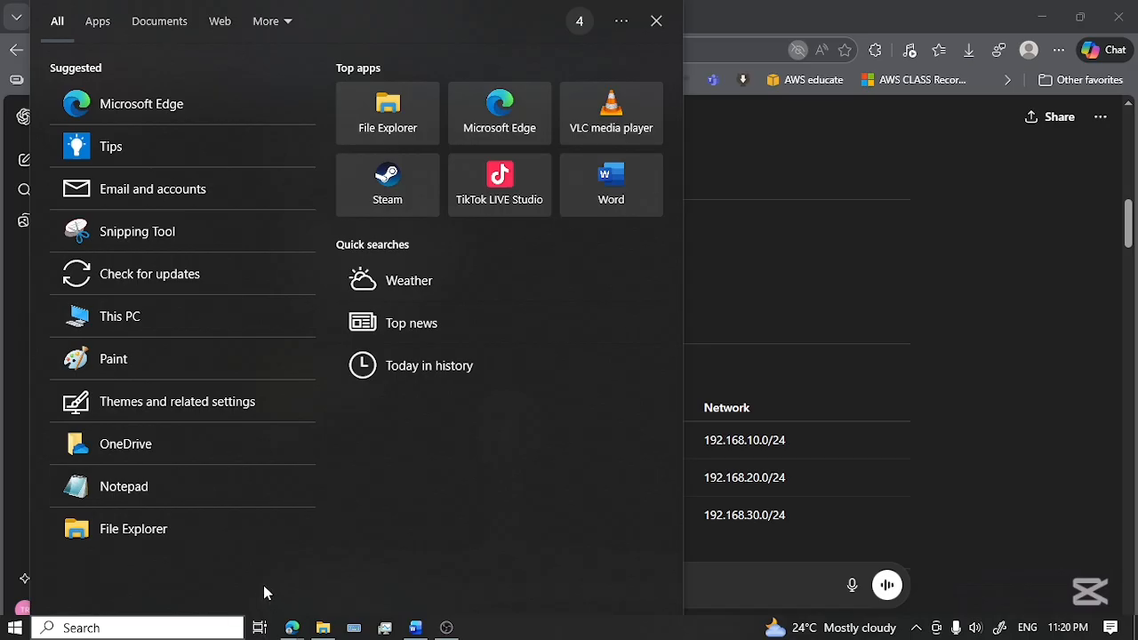
type("paint")
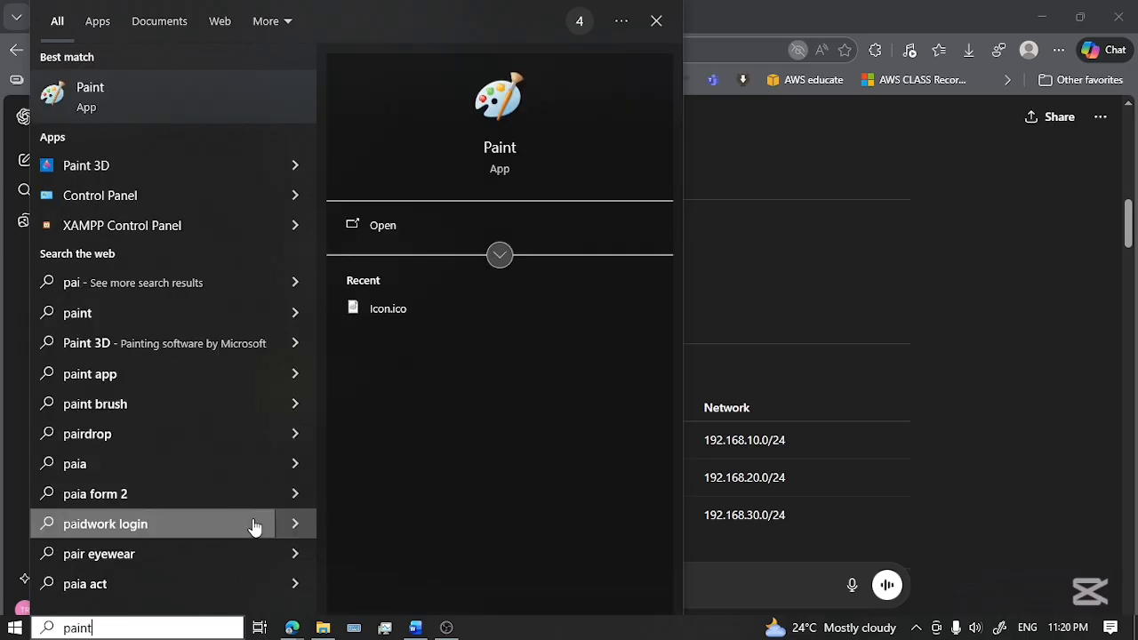
left_click(164, 104)
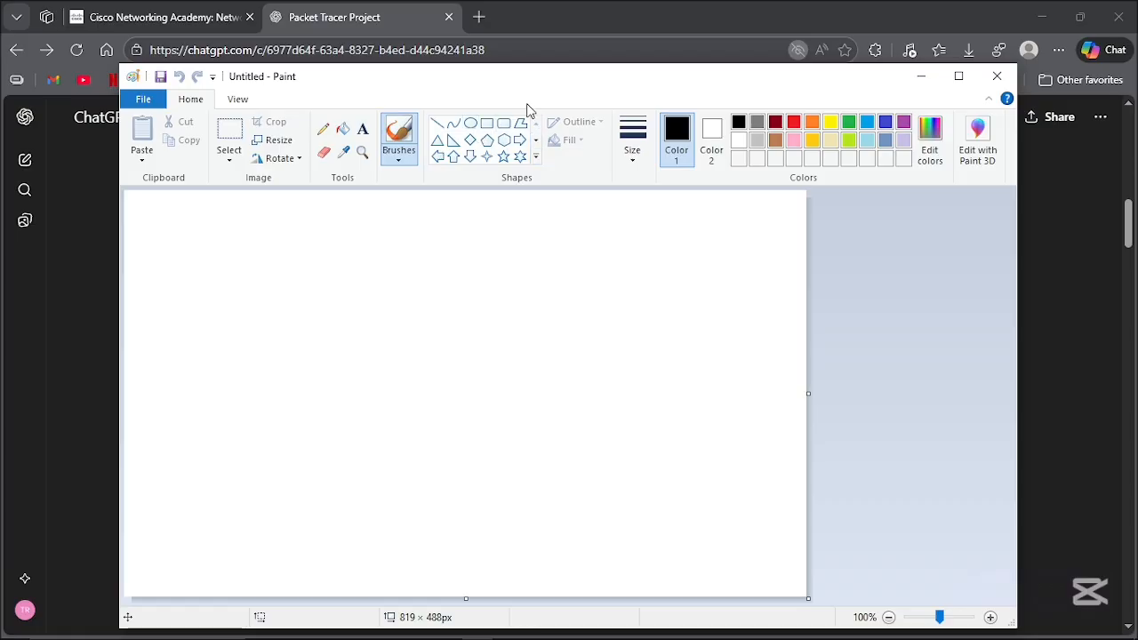
mouse_move(118, 67)
left_mouse_down()
mouse_move(359, 198)
mouse_move(521, 256)
mouse_move(635, 274)
left_mouse_up()
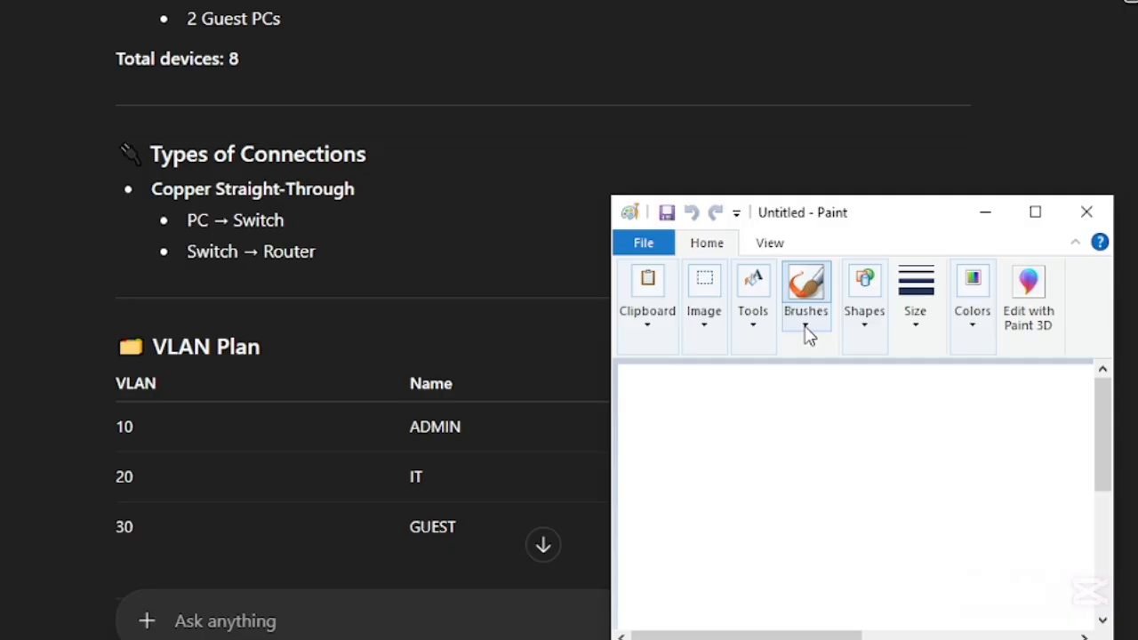
- Draw six small black rectangles on the canvas in two columns of three to represent the six PCs
left_click(788, 364)
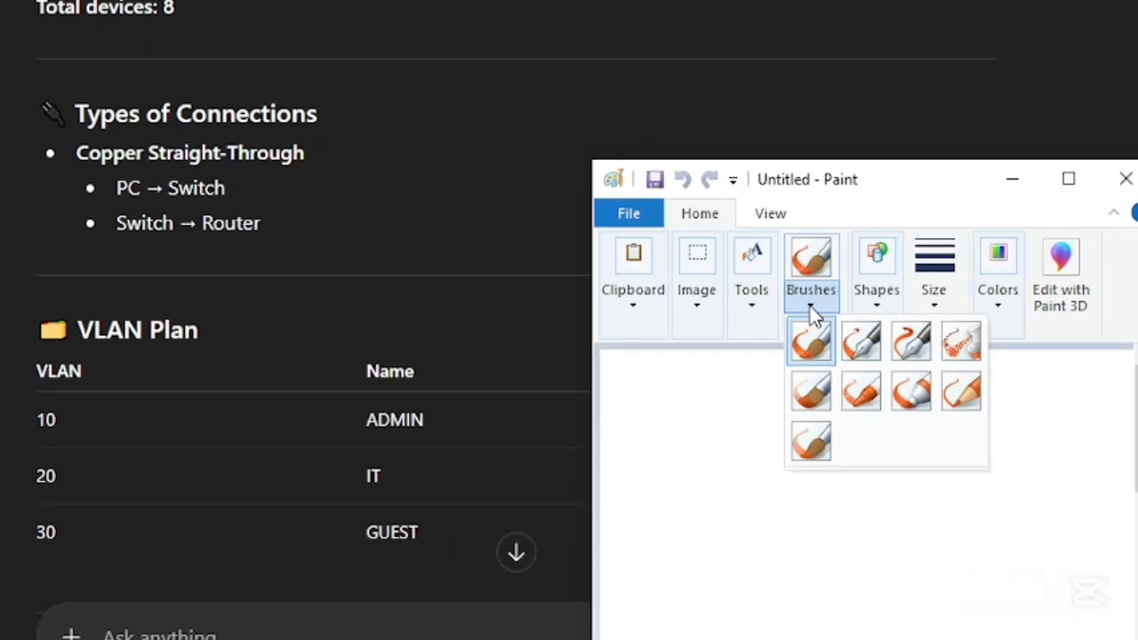
left_click(788, 364)
left_click(854, 302)
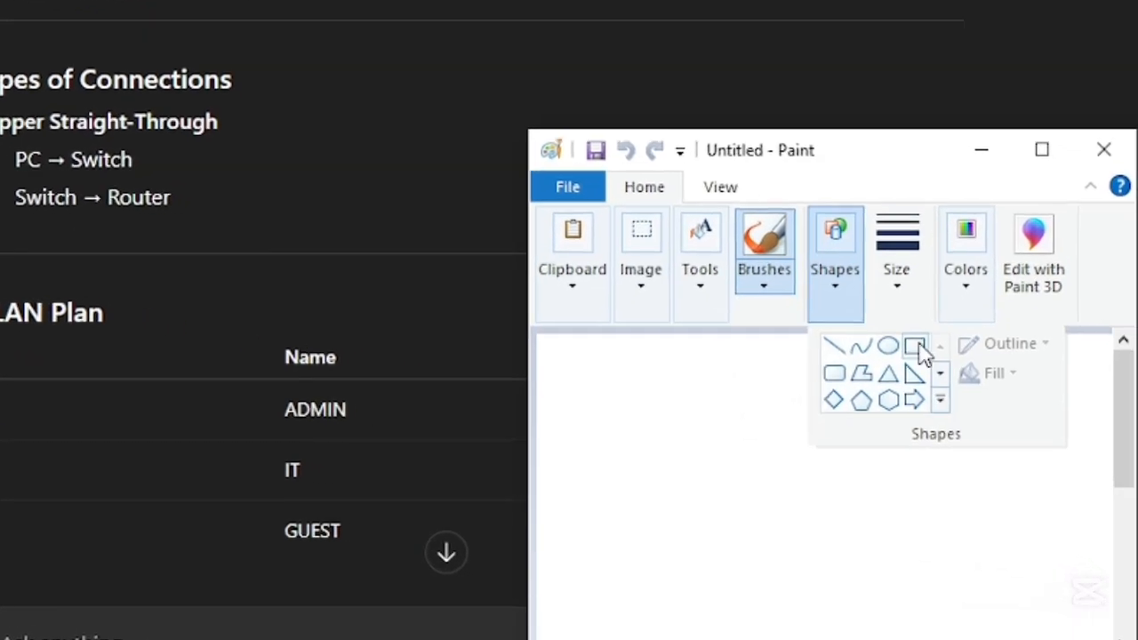
left_click(939, 355)
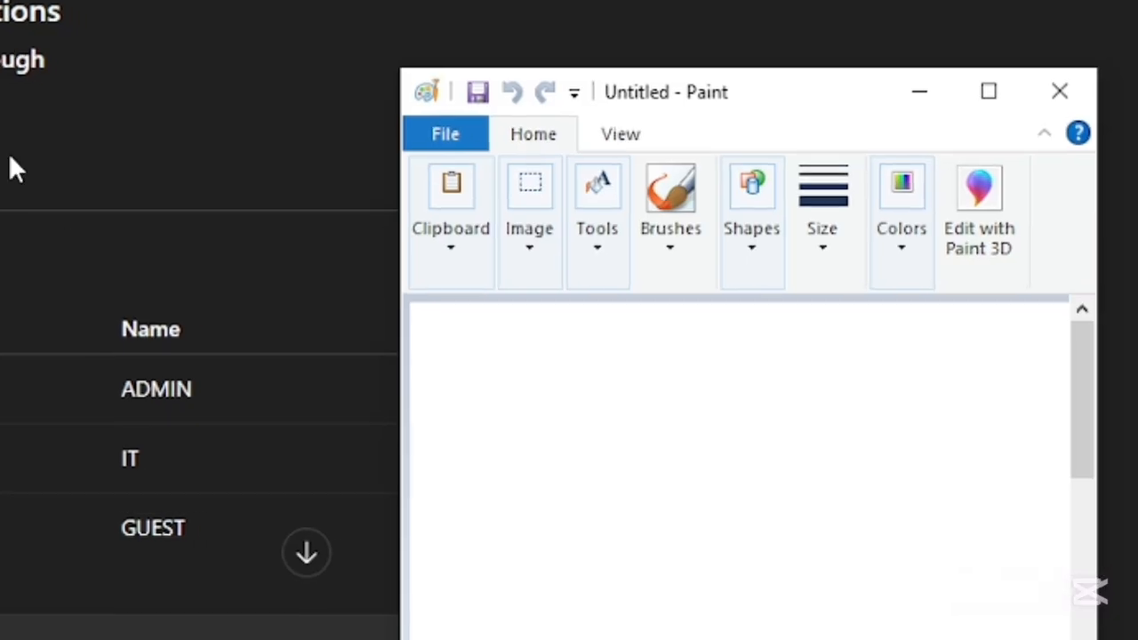
mouse_move(457, 368)
left_mouse_down()
mouse_move(466, 393)
mouse_move(515, 426)
mouse_move(429, 409)
mouse_move(406, 470)
mouse_move(447, 476)
left_mouse_up()
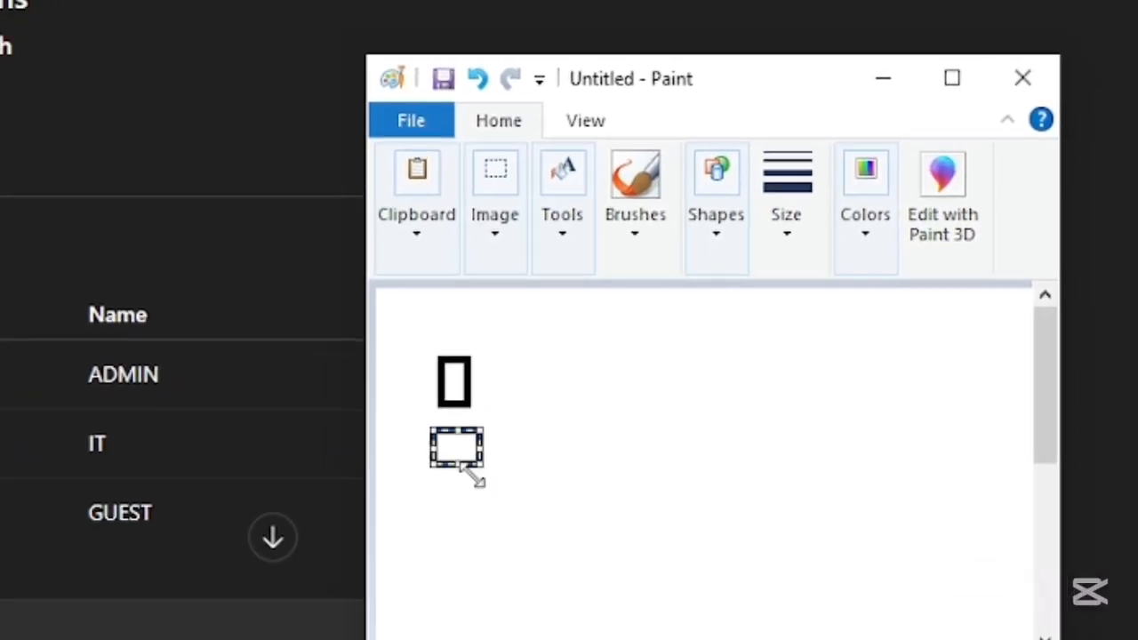
mouse_move(412, 511)
left_mouse_down()
mouse_move(446, 561)
mouse_move(511, 547)
left_mouse_up()
left_click_drag(722, 351, 766, 392)
mouse_move(735, 433)
left_mouse_down()
mouse_move(748, 450)
mouse_move(810, 462)
left_mouse_up()
left_click_drag(799, 507, 839, 566)
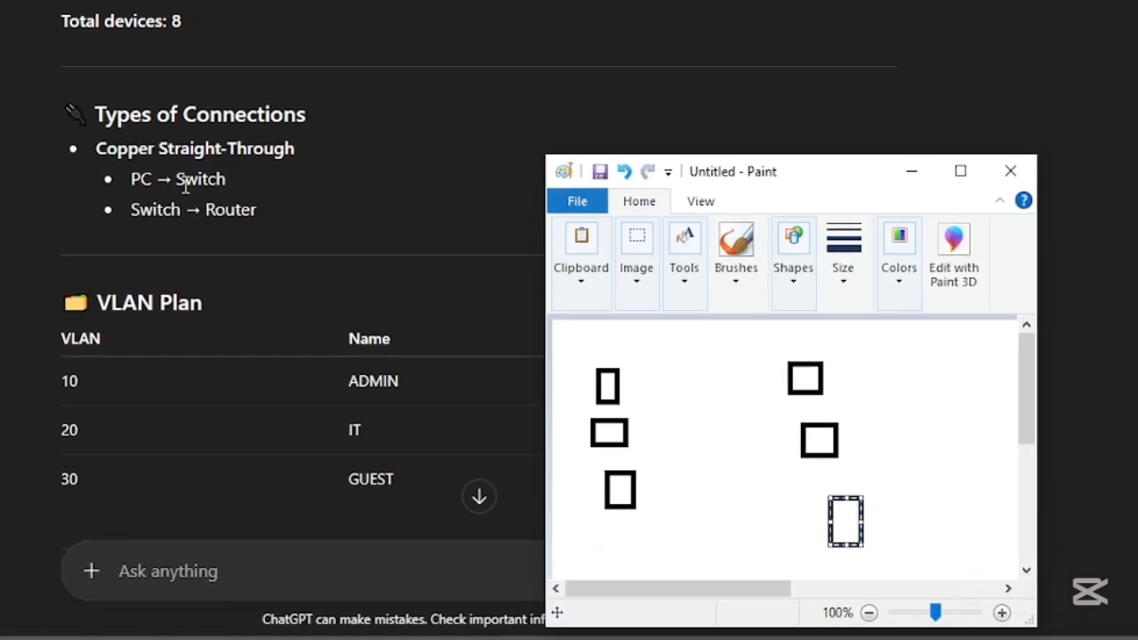
- Bring the plan's Number of Devices list back into view and enlarge the Paint window for more drawing space
scroll(301, 304, "up", 1)
scroll(258, 311, "up", 1)
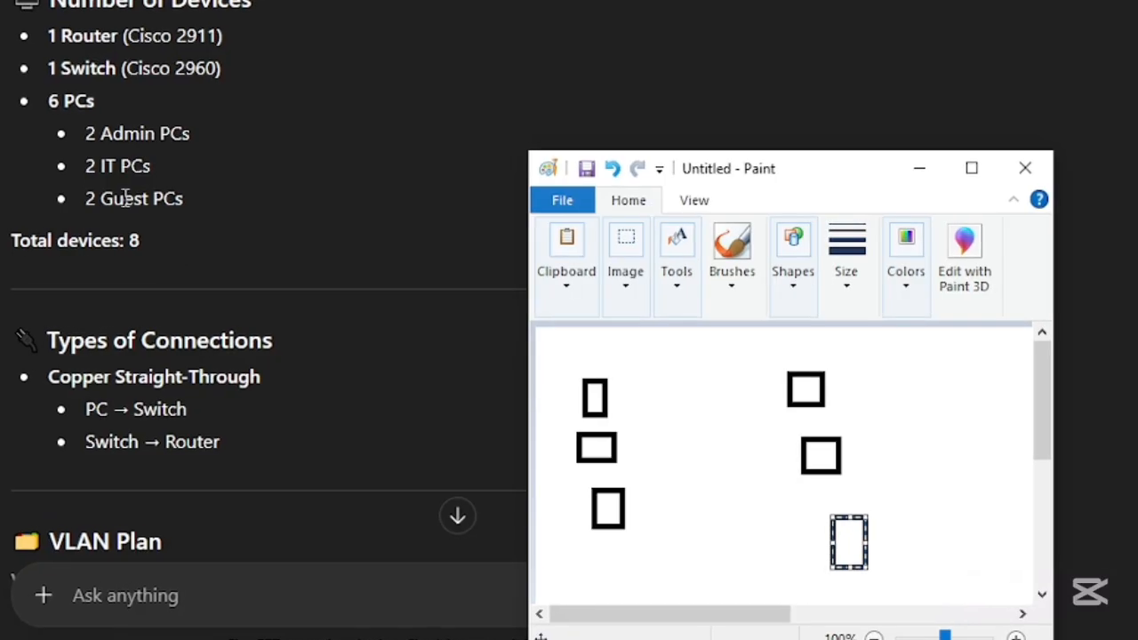
scroll(62, 124, "up", 1)
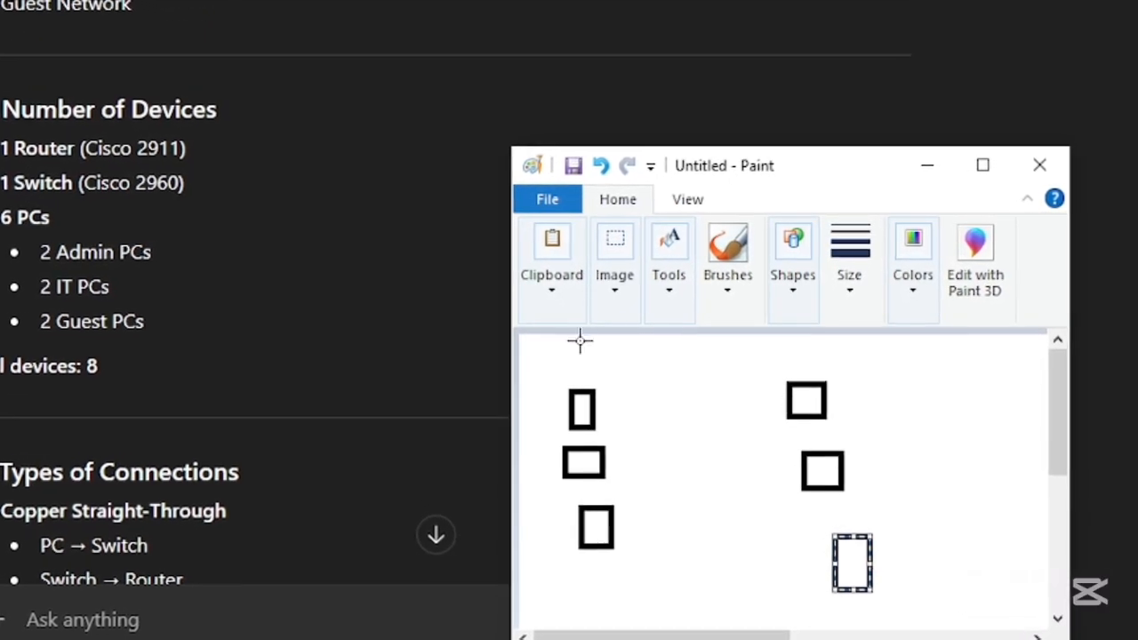
scroll(777, 490, "down", 3)
scroll(777, 490, "up", 1)
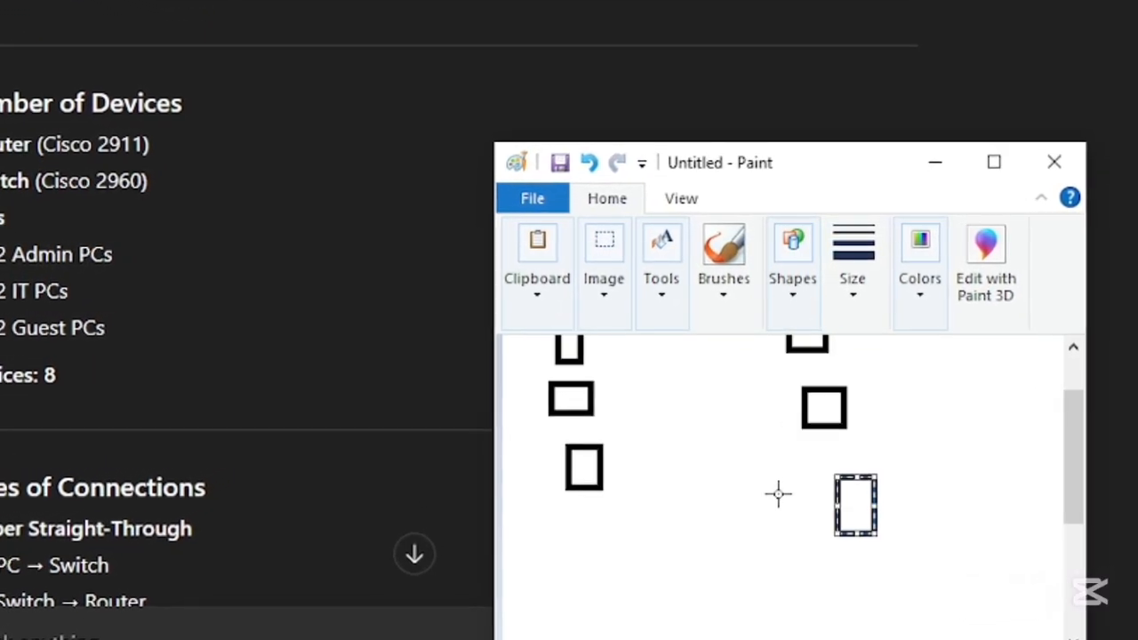
left_click_drag(491, 143, 269, 6)
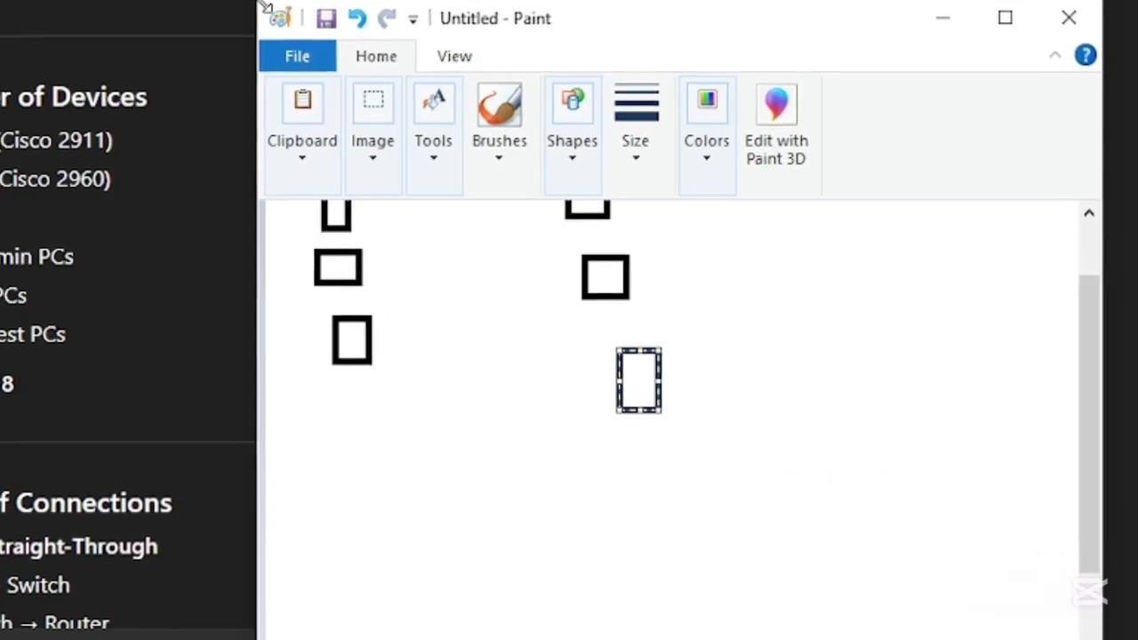
scroll(622, 414, "up", 2)
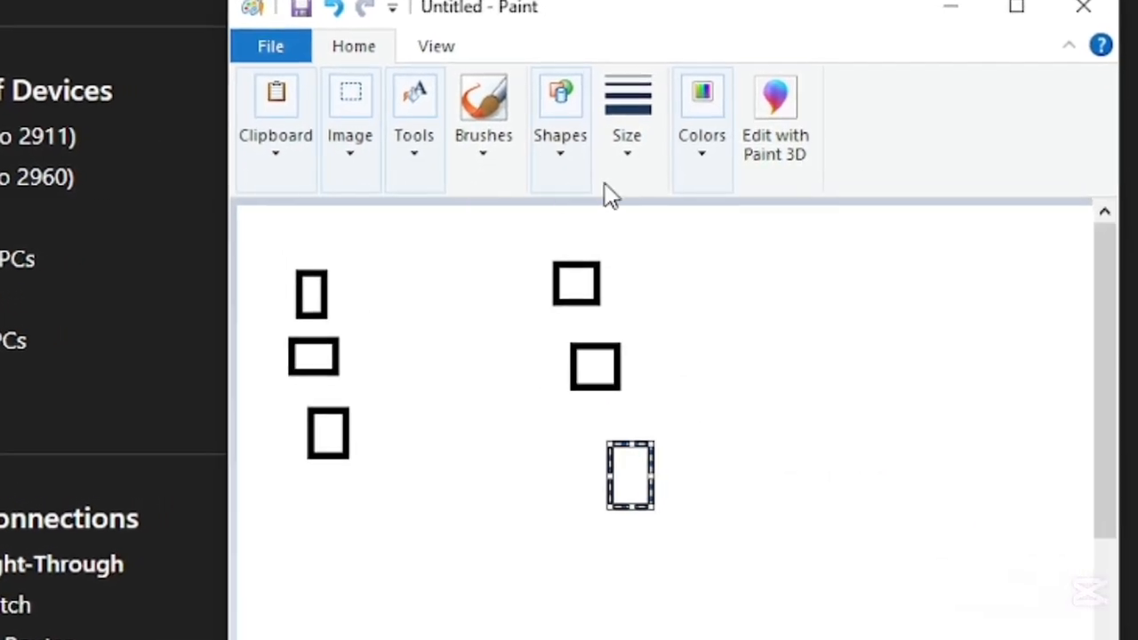
- Draw a red rectangle for the switch between the two columns of PCs and a blue rectangle for the router below it
left_click(556, 157)
left_click(704, 147)
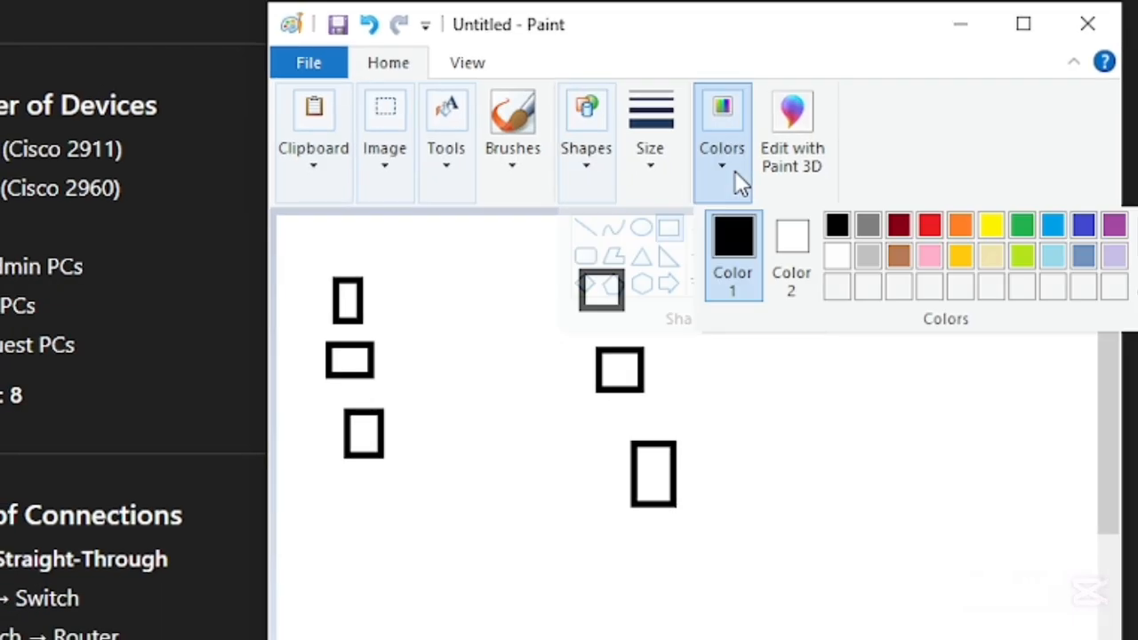
left_click(930, 227)
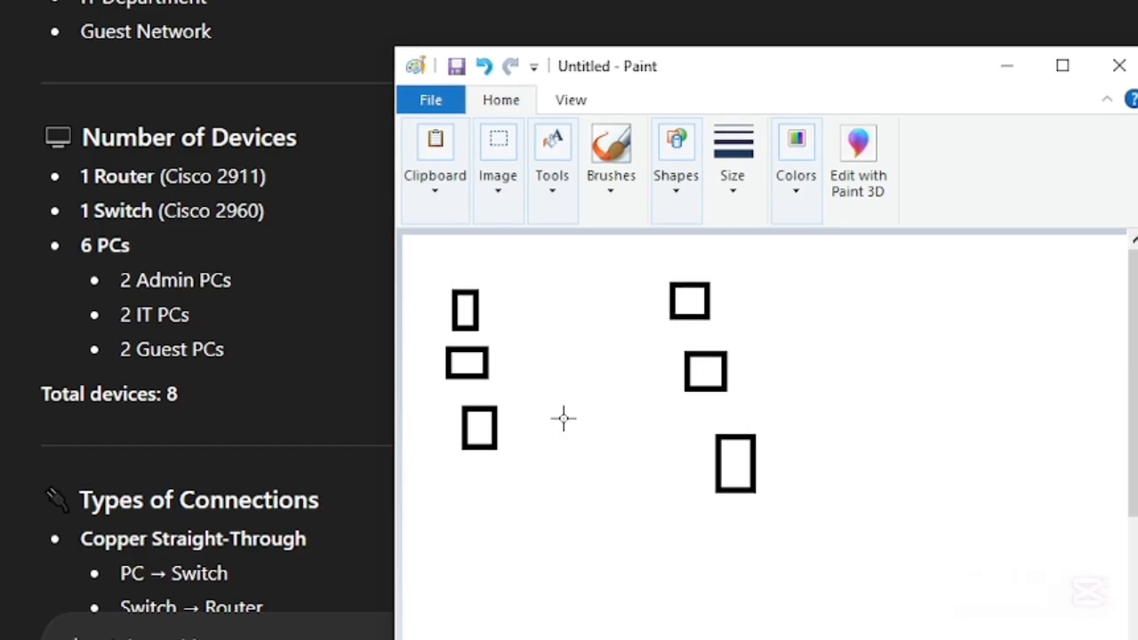
scroll(237, 445, "down", 1)
scroll(237, 446, "up", 1)
scroll(238, 447, "down", 1)
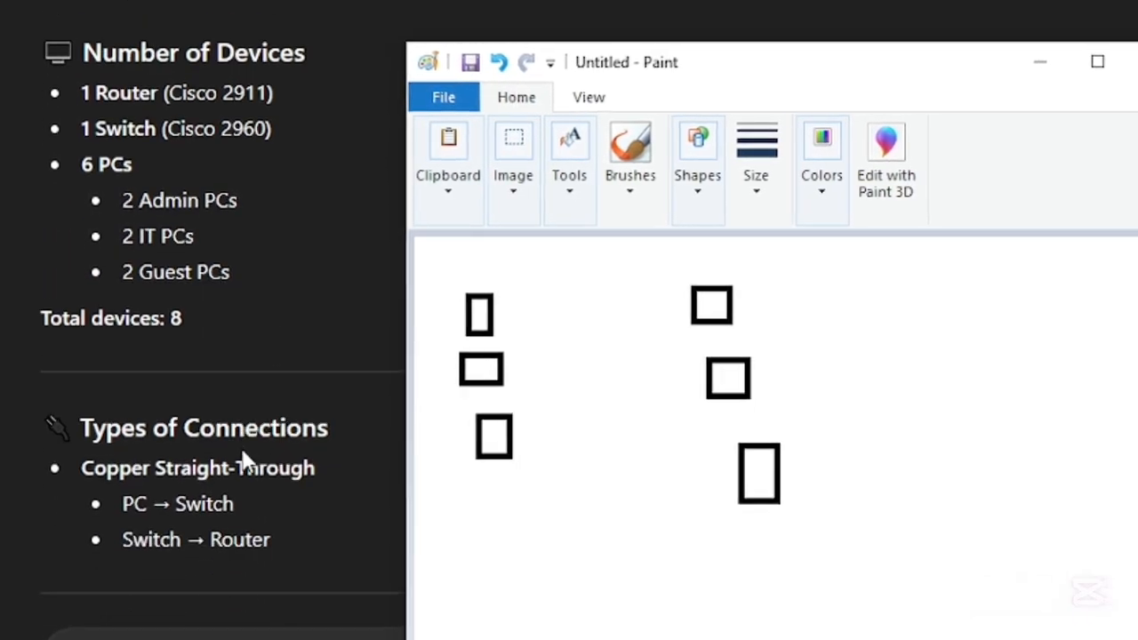
left_click_drag(576, 362, 654, 412)
left_click(680, 469)
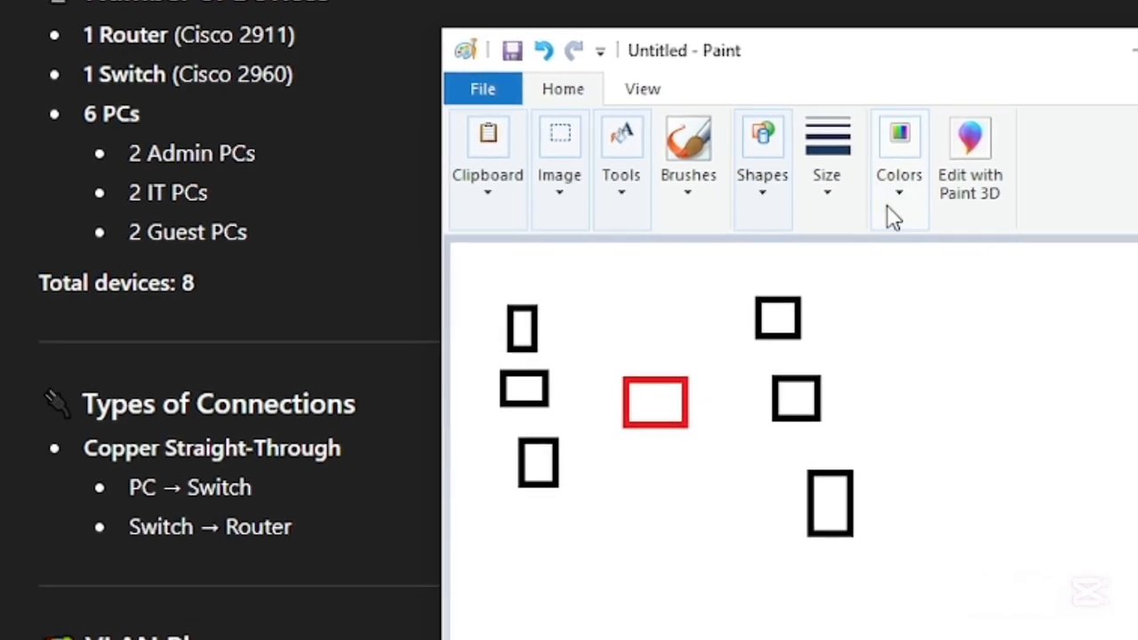
left_click(885, 212)
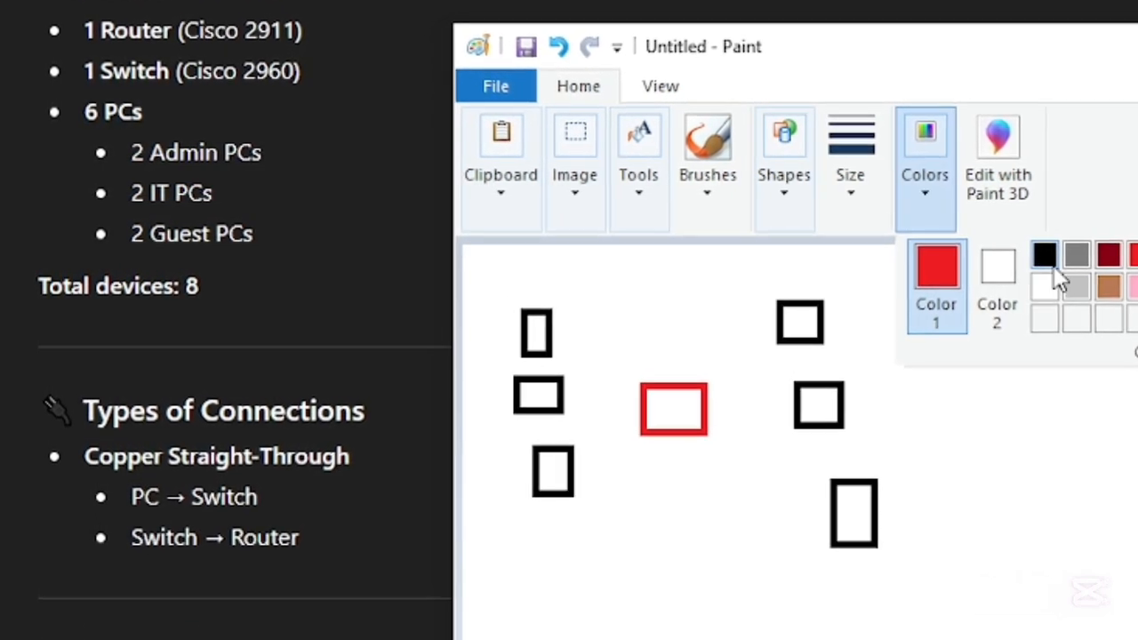
left_click(1134, 258)
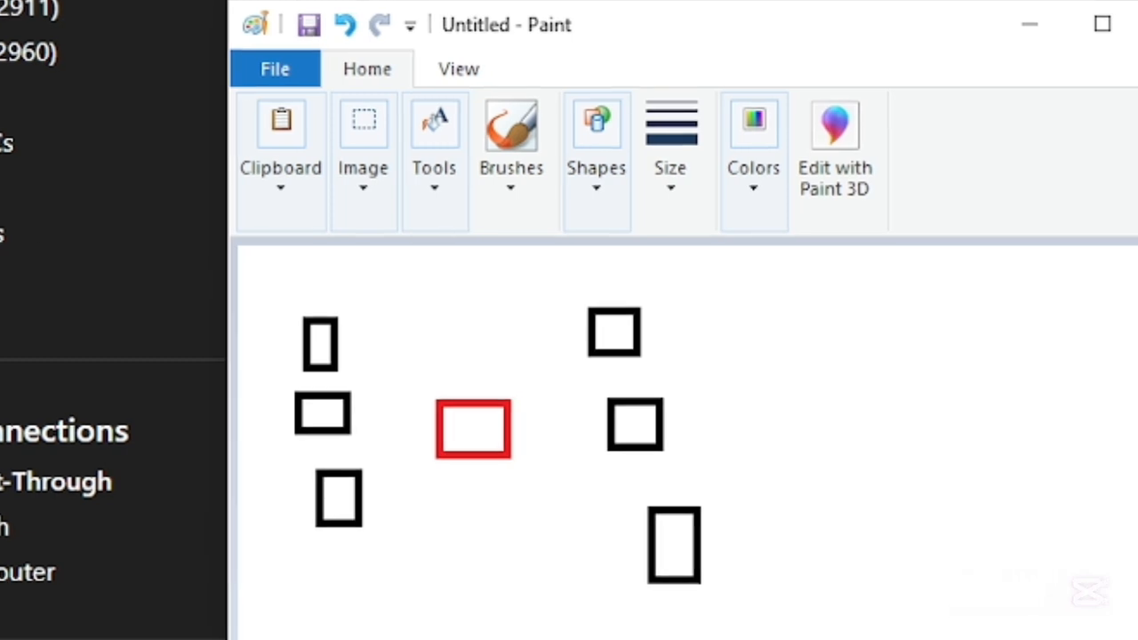
- Connect each of the six PC rectangles to the red switch rectangle with black straight lines, following the plan's Types of Connections
scroll(12, 408, "down", 1)
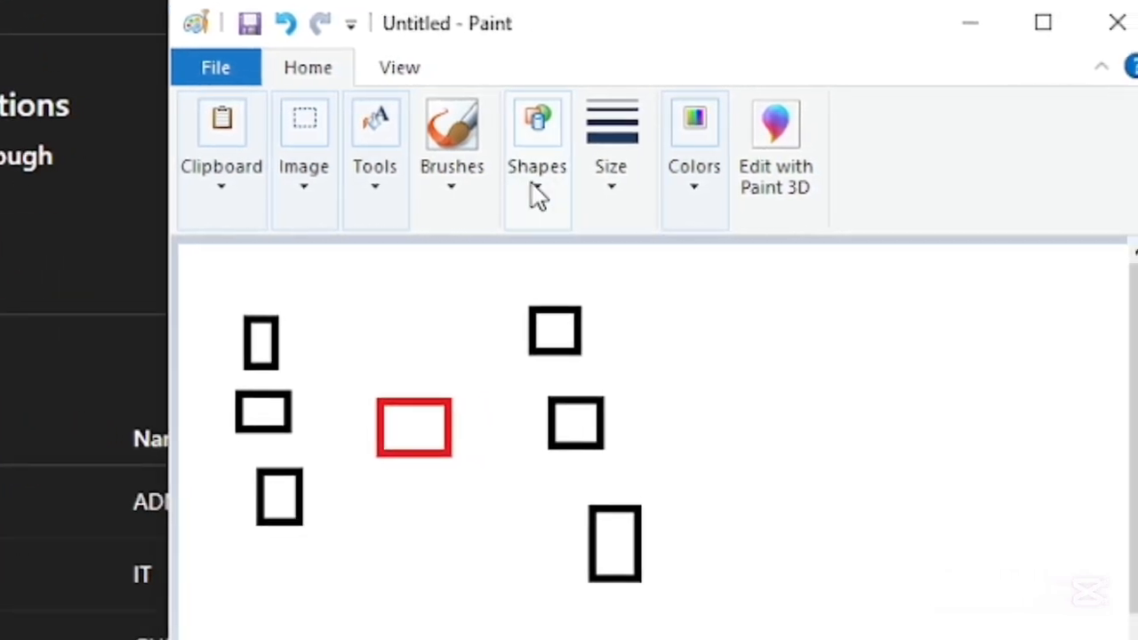
left_click(532, 191)
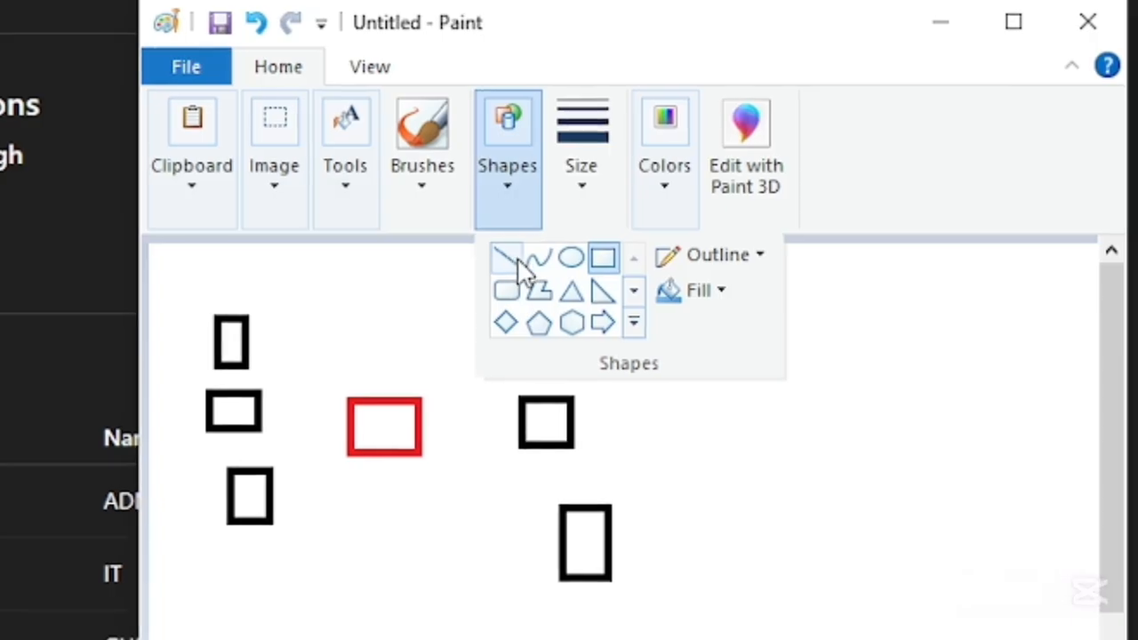
left_click(501, 257)
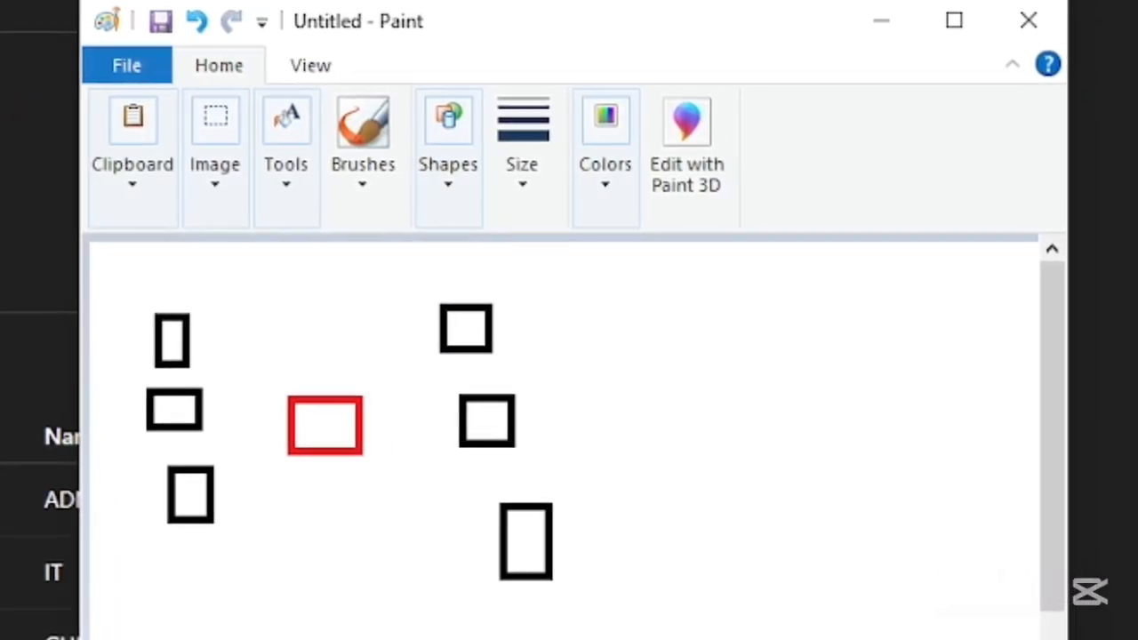
left_click(580, 196)
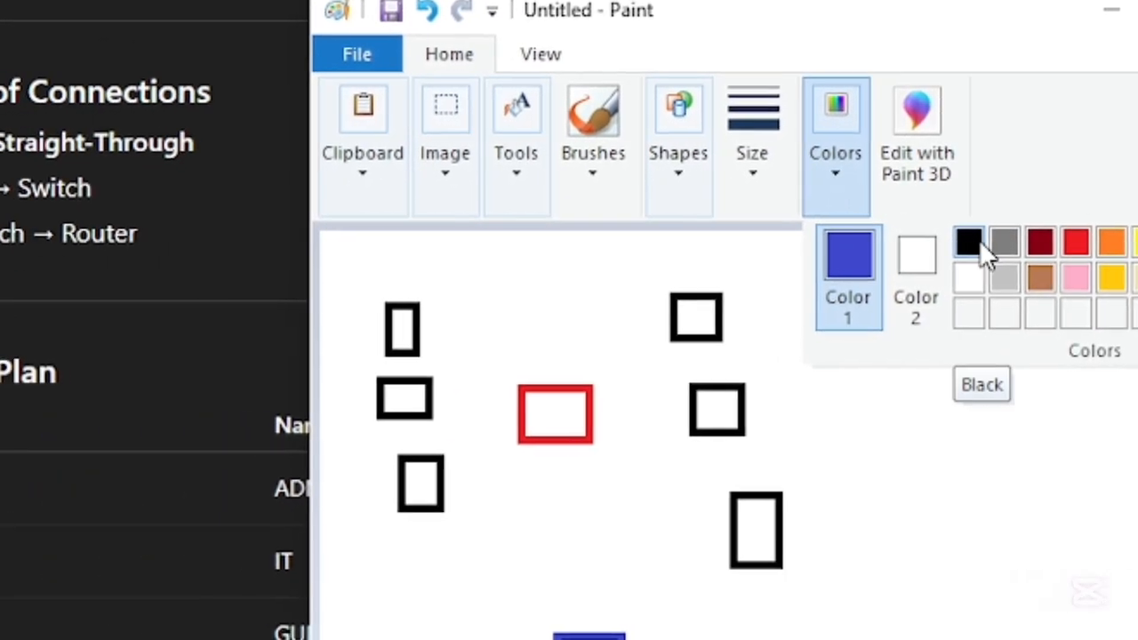
left_click(897, 245)
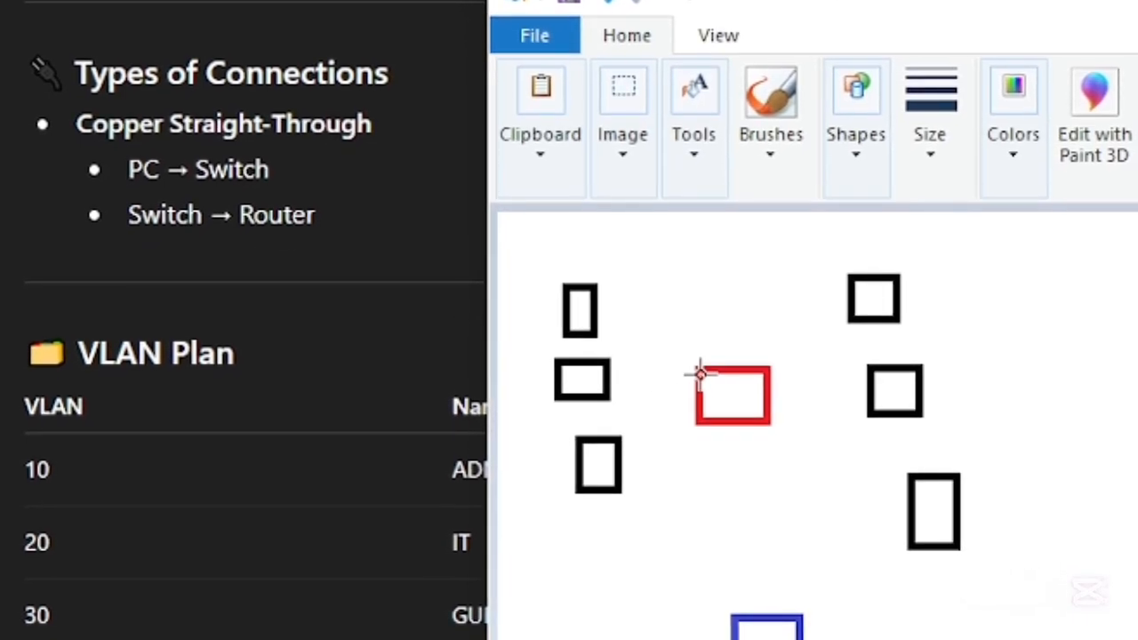
scroll(326, 369, "up", 3)
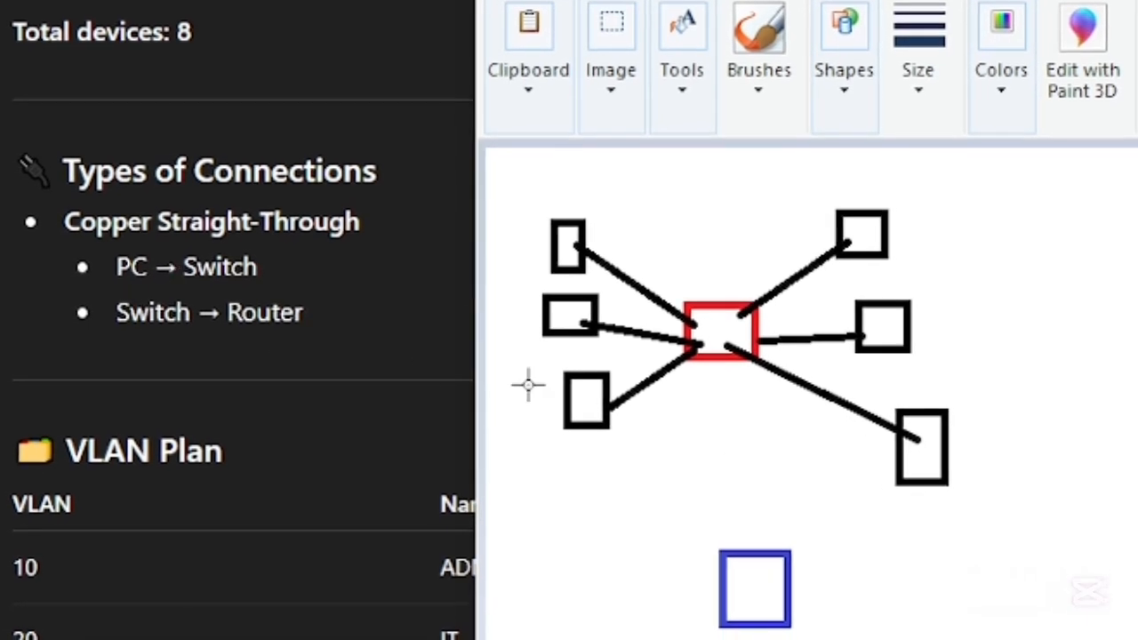
- Connect the red switch rectangle to the blue router rectangle with a black straight line and return to the plan's Number of Devices list
mouse_move(714, 327)
left_mouse_down()
mouse_move(752, 462)
mouse_move(755, 581)
left_mouse_up()
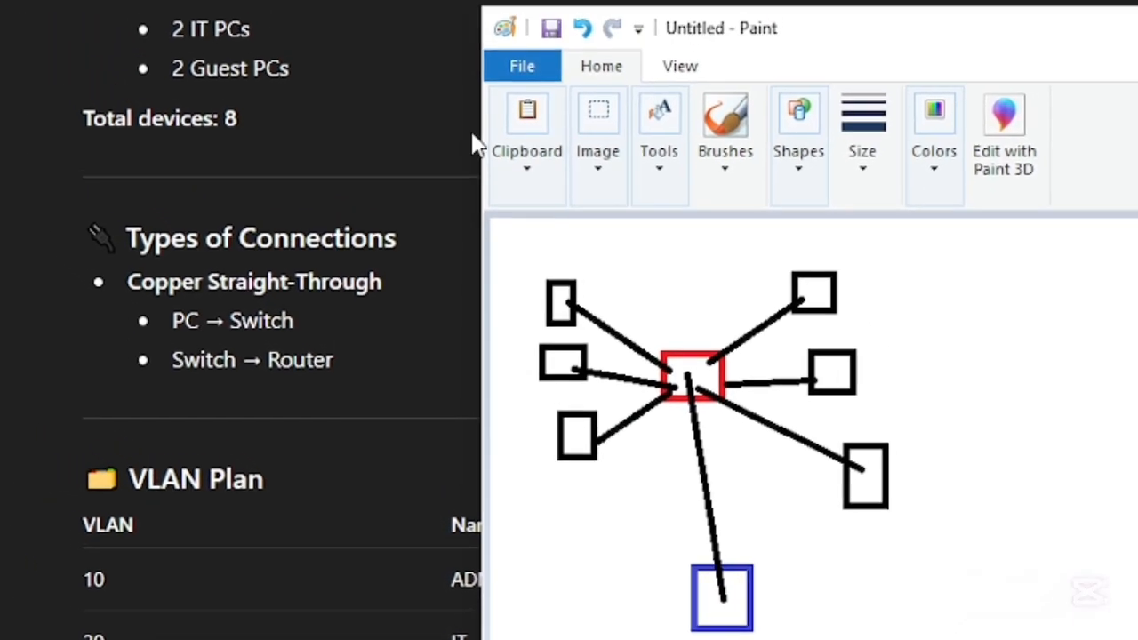
scroll(381, 94, "up", 3)
scroll(343, 101, "up", 2)
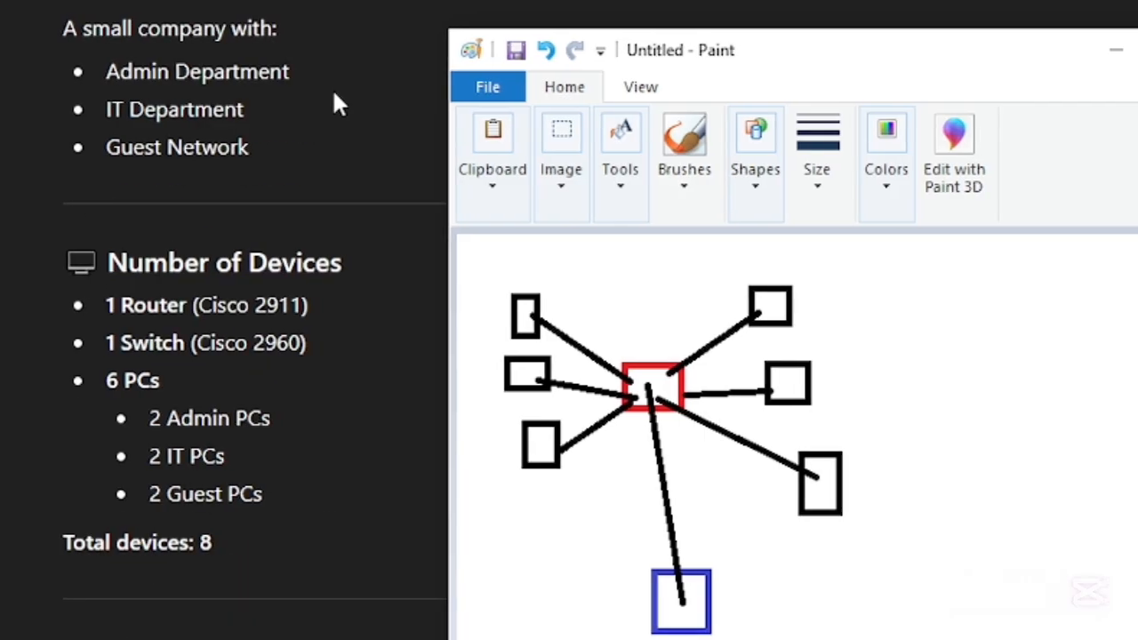
scroll(382, 195, "down", 2)
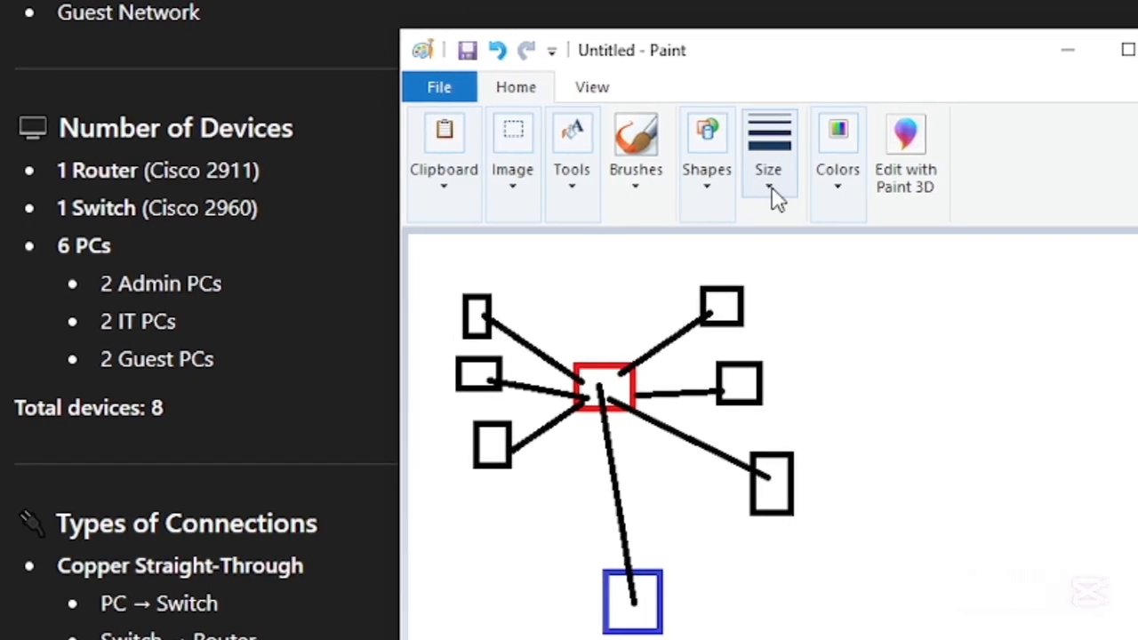
- Draw purple rectangles with the thinnest outline around the upper two PCs of each column to group them by department
left_click(784, 189)
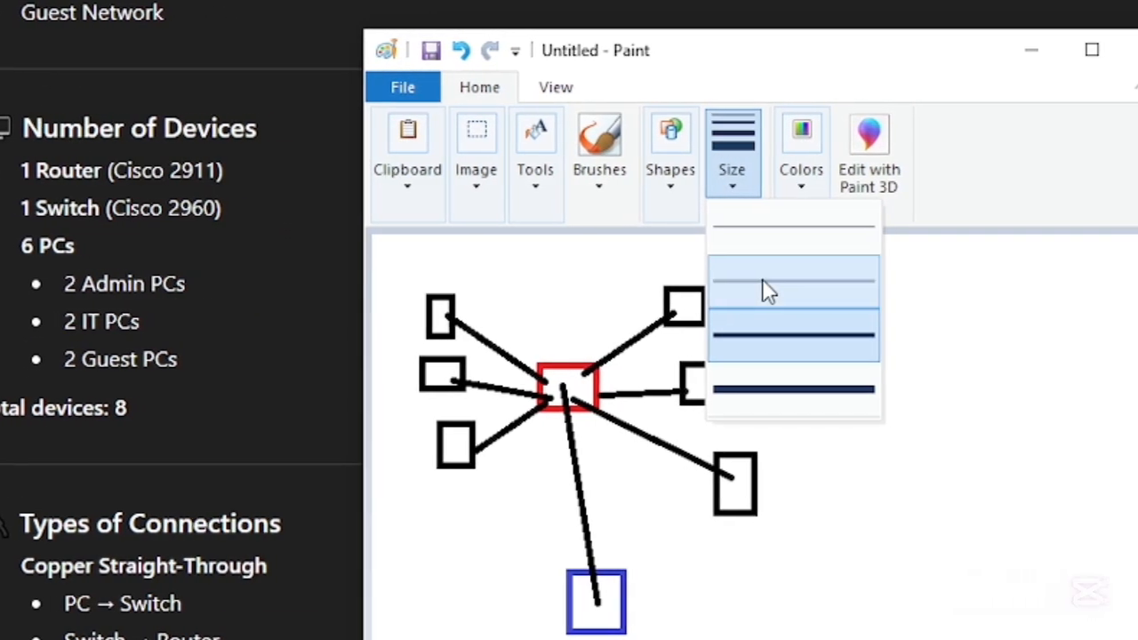
left_click(762, 283)
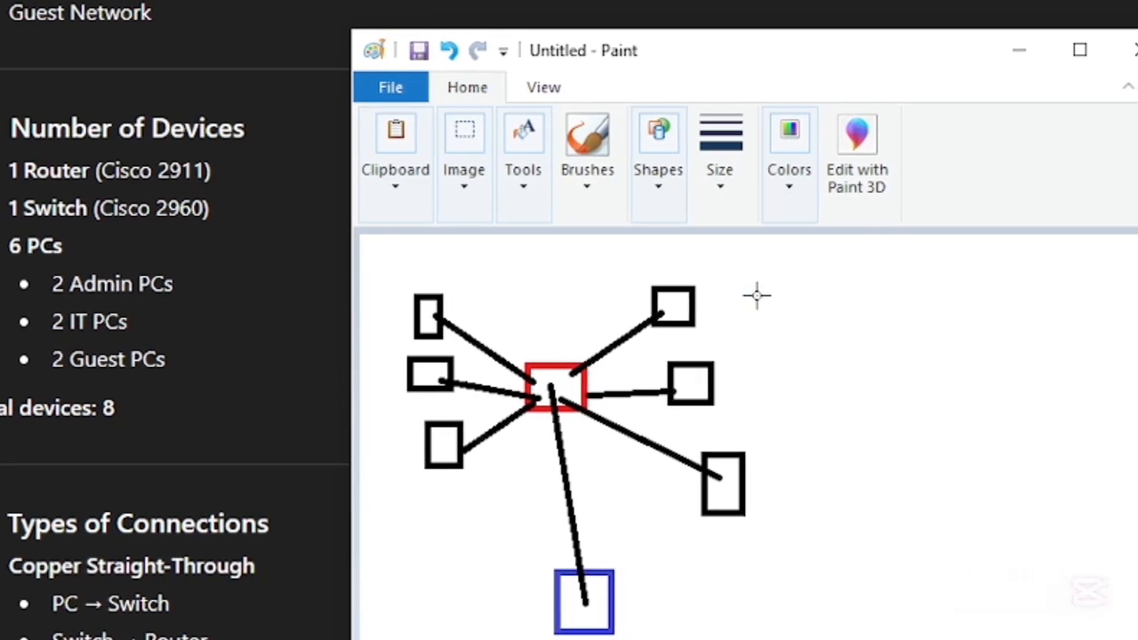
left_click(731, 153)
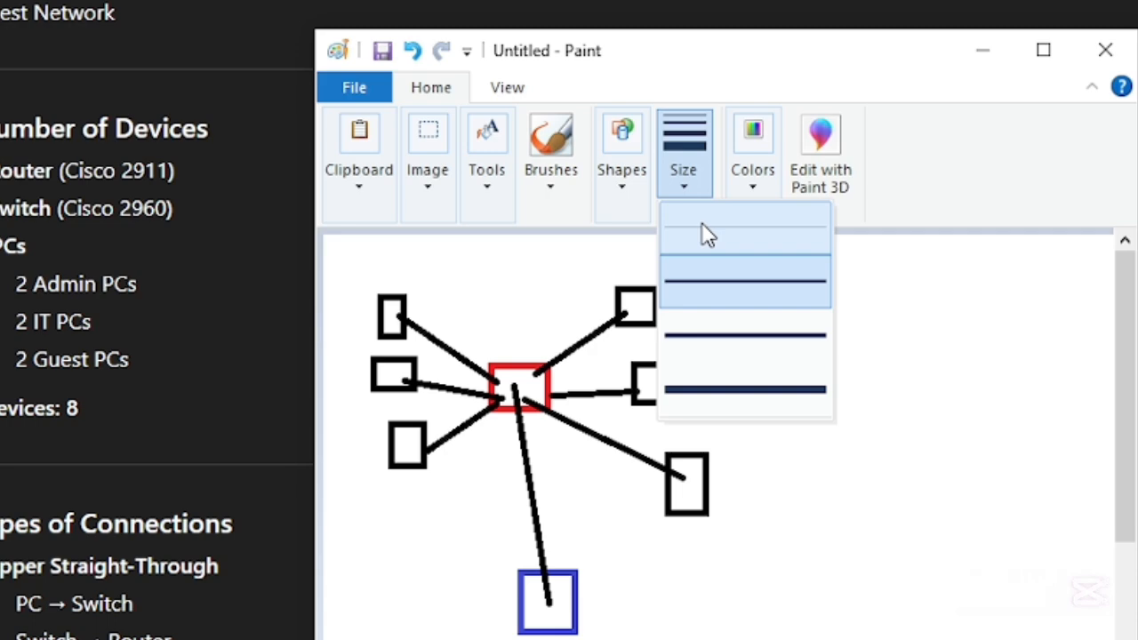
left_click(707, 233)
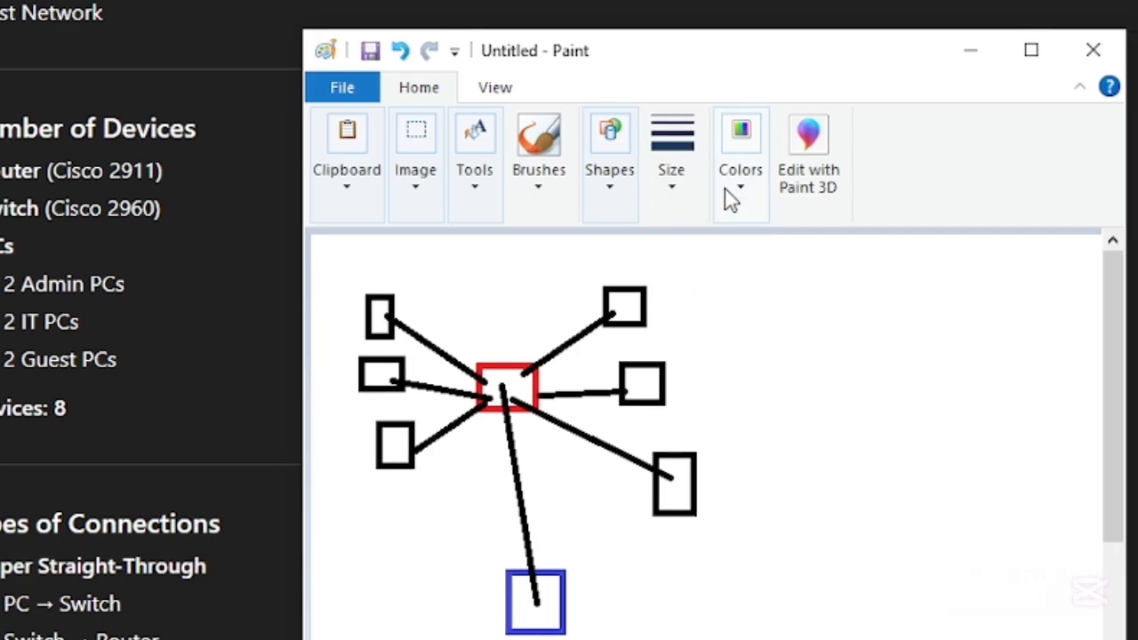
left_click(753, 151)
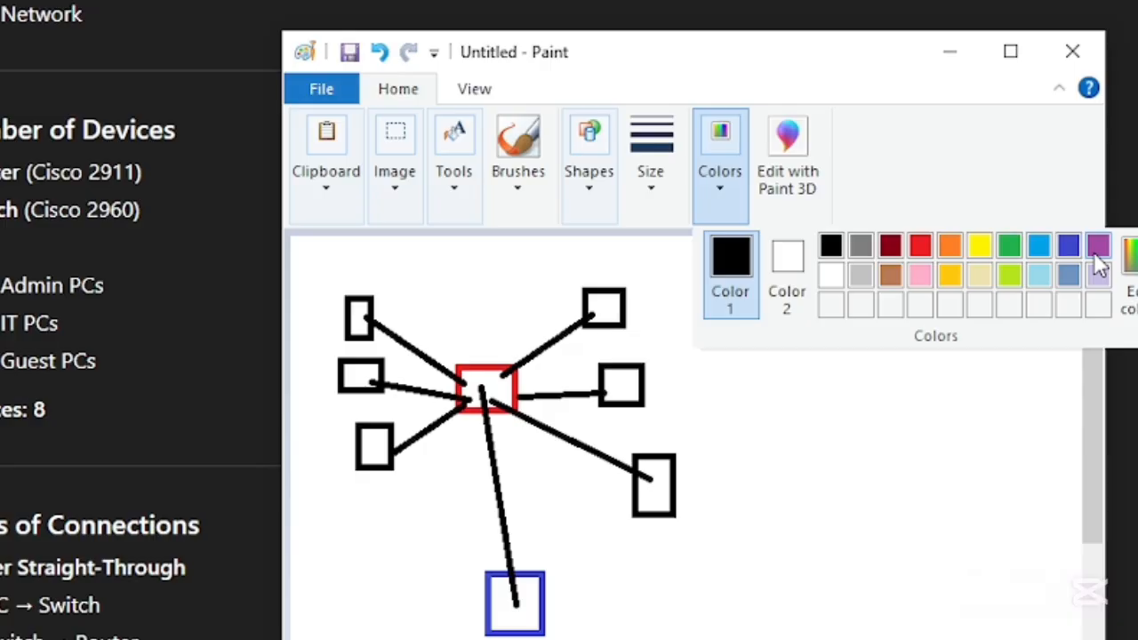
left_click(1098, 252)
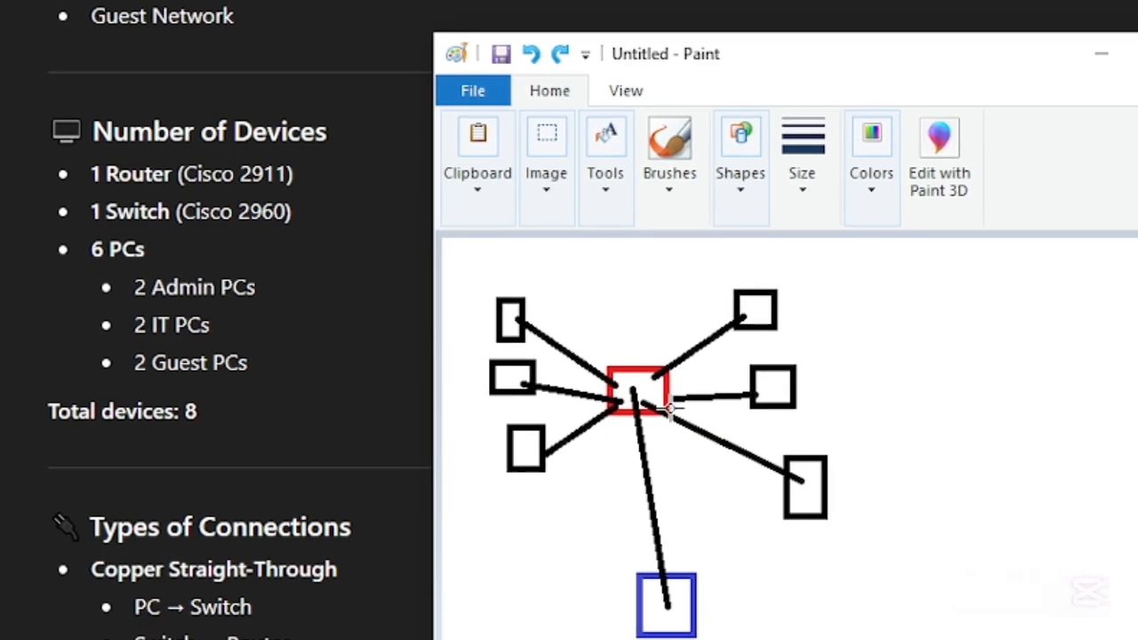
left_click(760, 195)
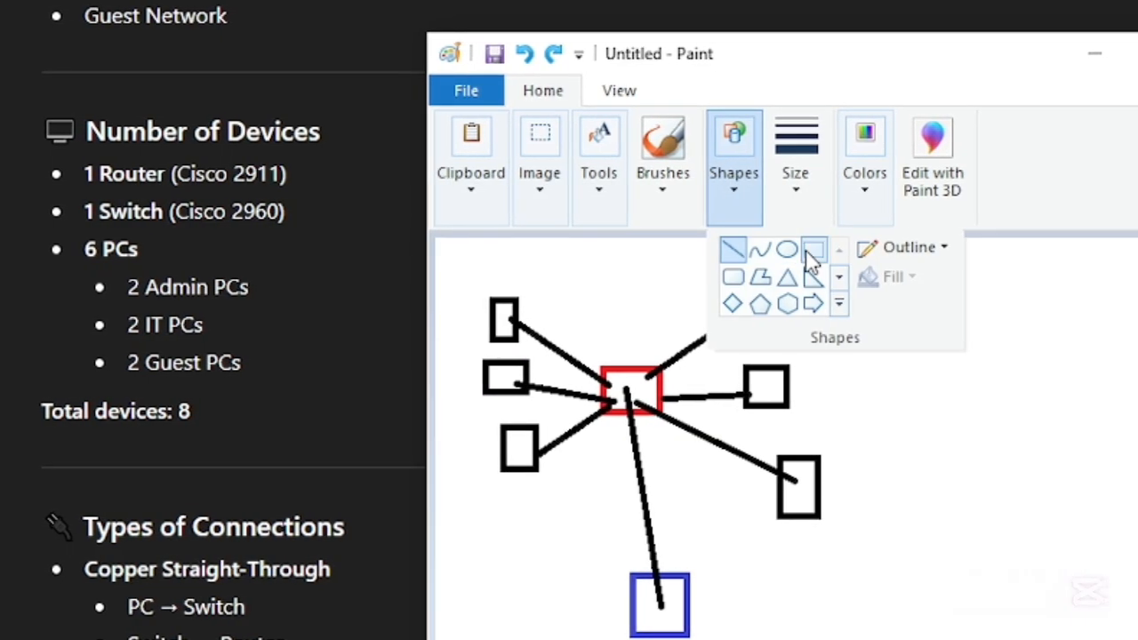
left_click(811, 253)
left_click(790, 194)
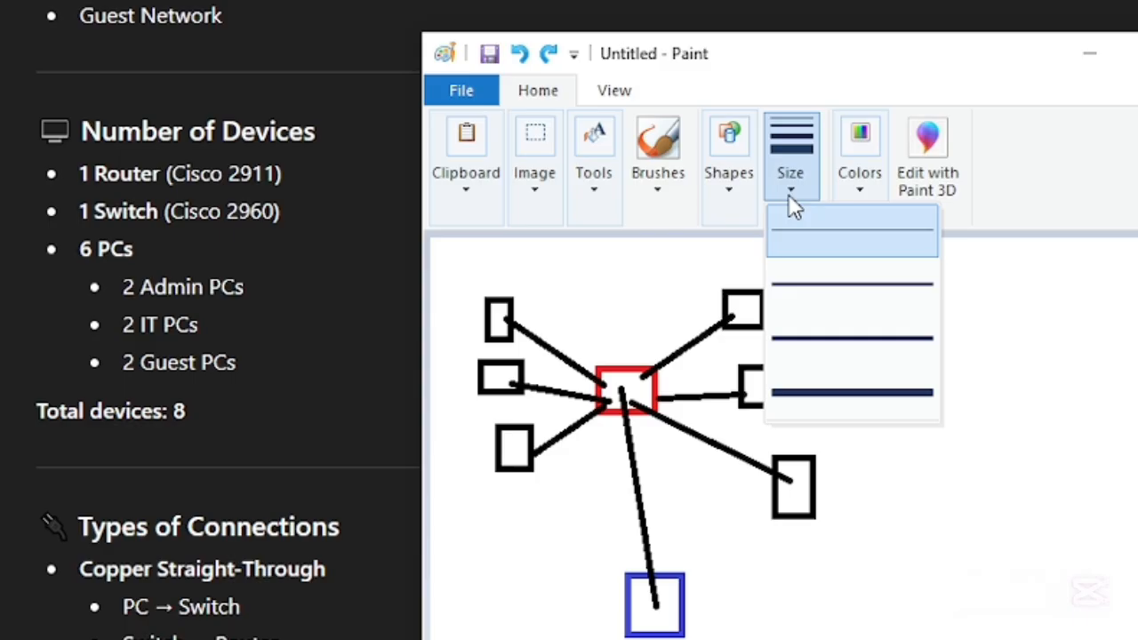
left_click(816, 252)
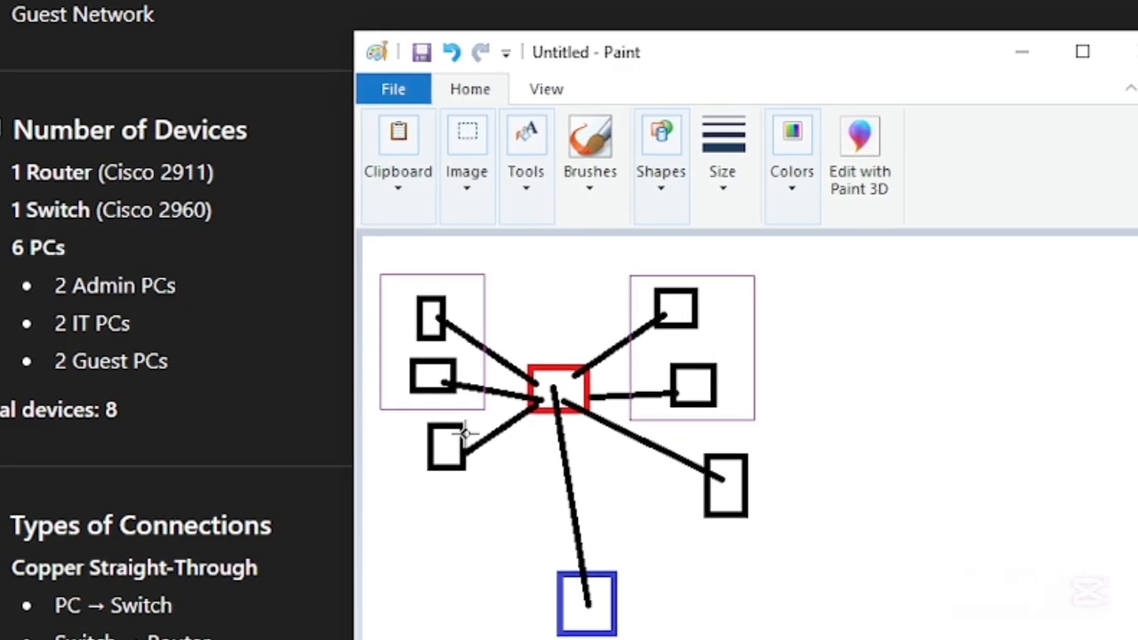
- Draw a thin purple rectangle around the two lowest PCs, then lower its upper edge and raise its lower edge slightly
left_click_drag(782, 523, 771, 537)
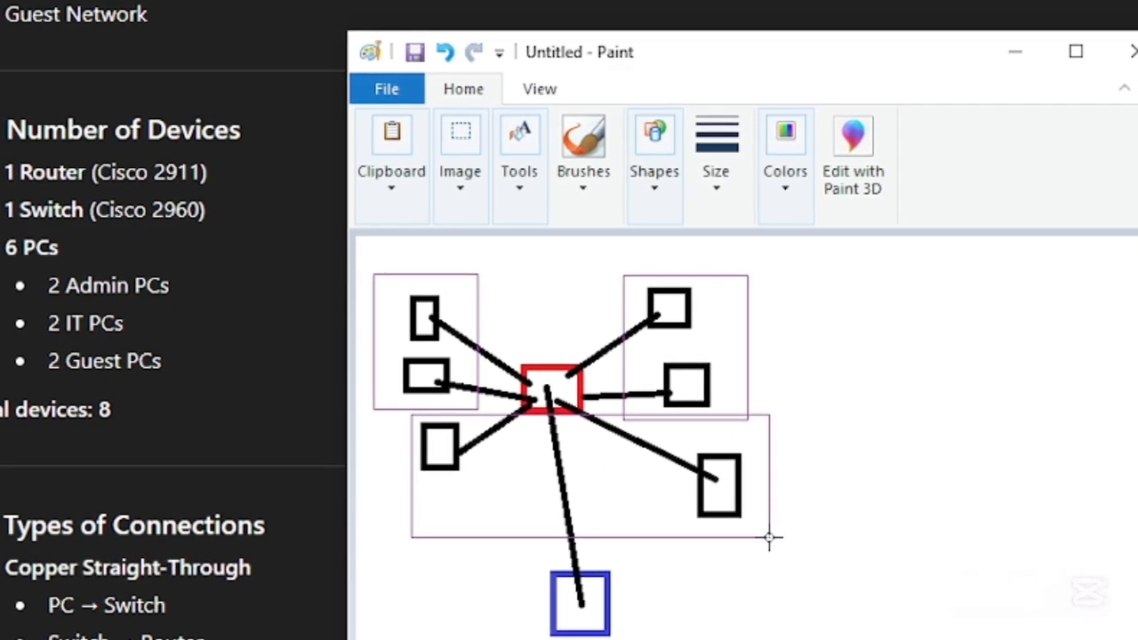
left_click_drag(589, 414, 590, 419)
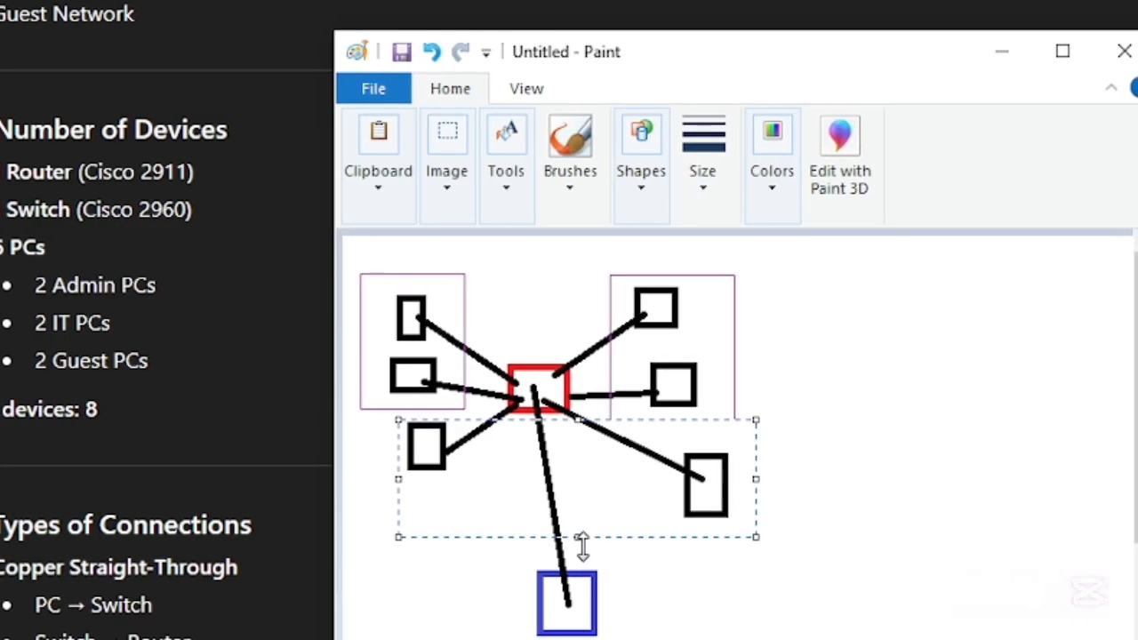
left_click_drag(582, 539, 568, 525)
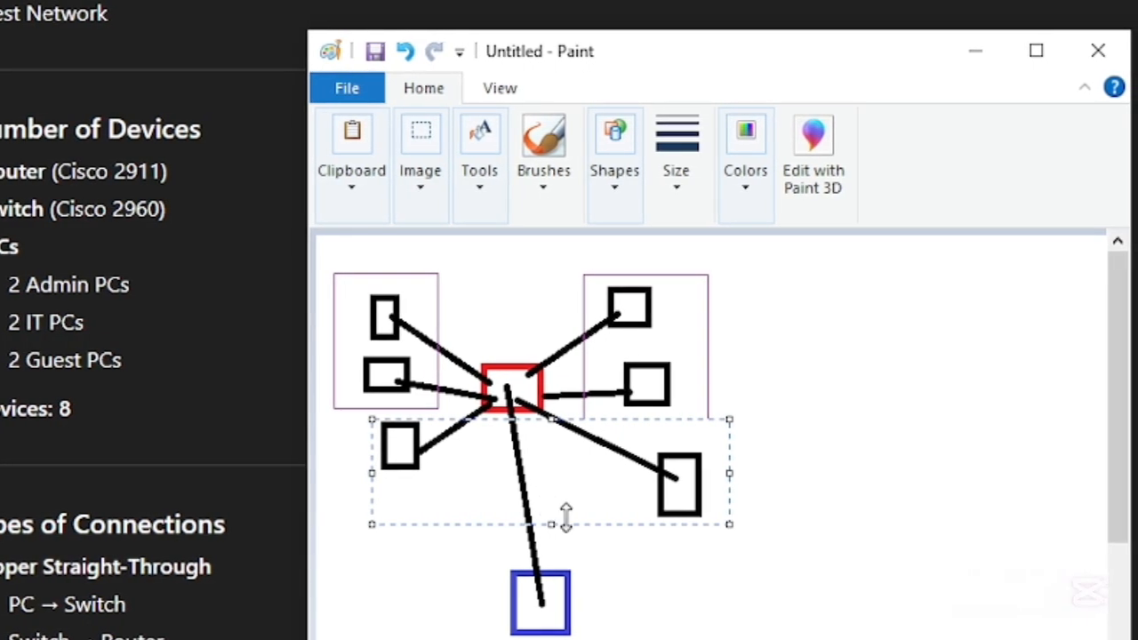
- Shrink the Paint window and move it aside to uncover the Name and Network columns of the plan's VLAN Plan table
scroll(330, 551, "down", 2)
scroll(133, 483, "down", 2)
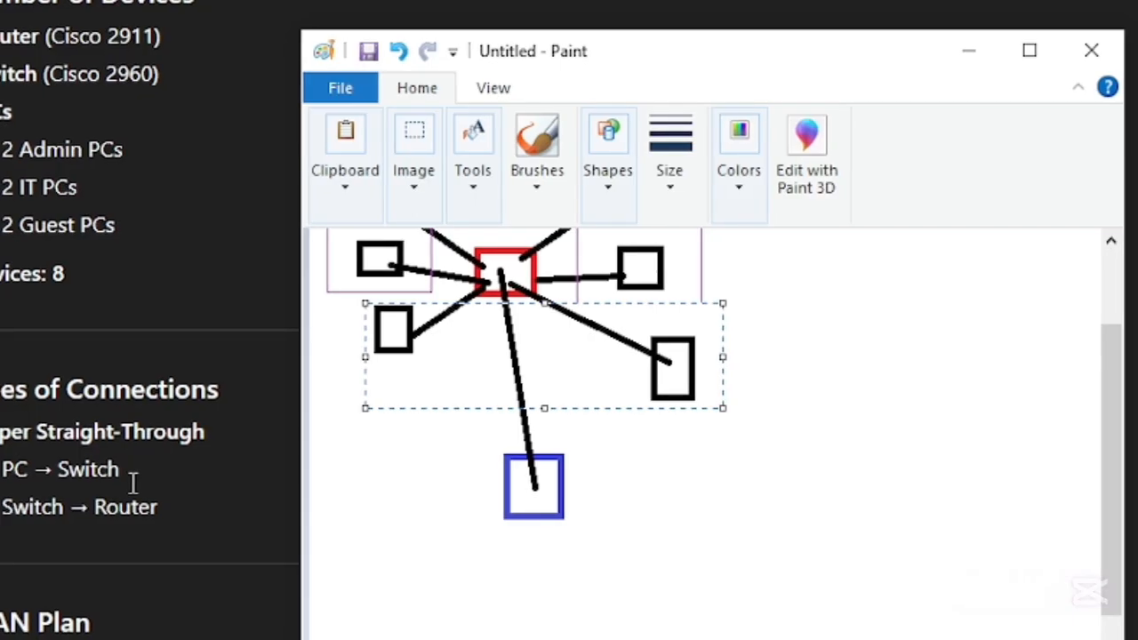
scroll(130, 483, "down", 2)
scroll(668, 490, "up", 2)
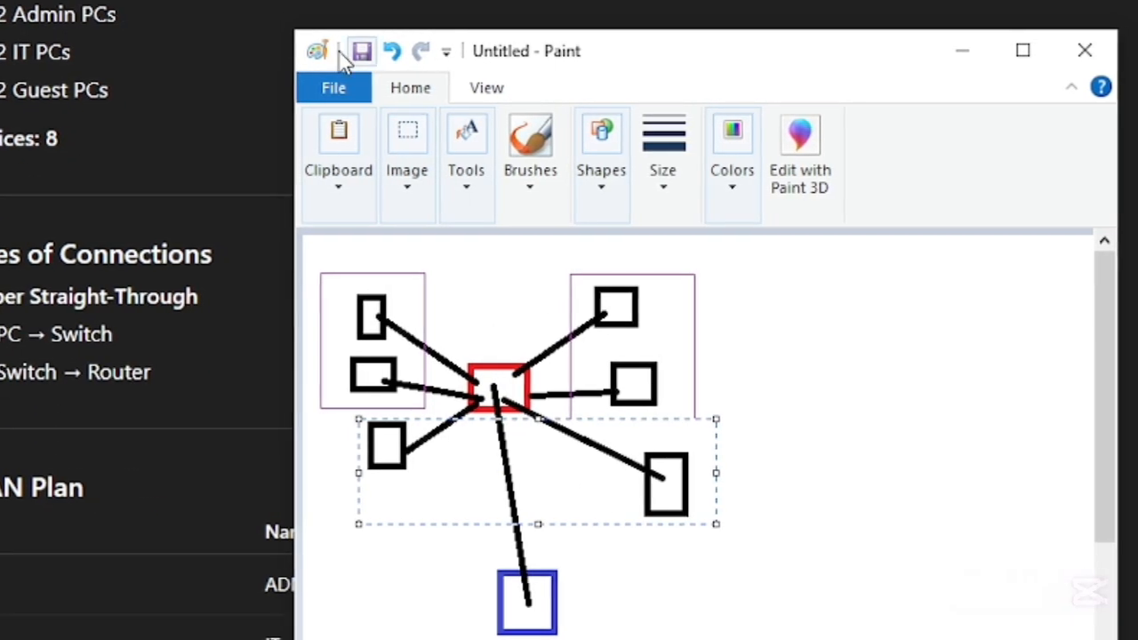
mouse_move(287, 31)
left_mouse_down()
mouse_move(477, 112)
mouse_move(591, 109)
left_mouse_up()
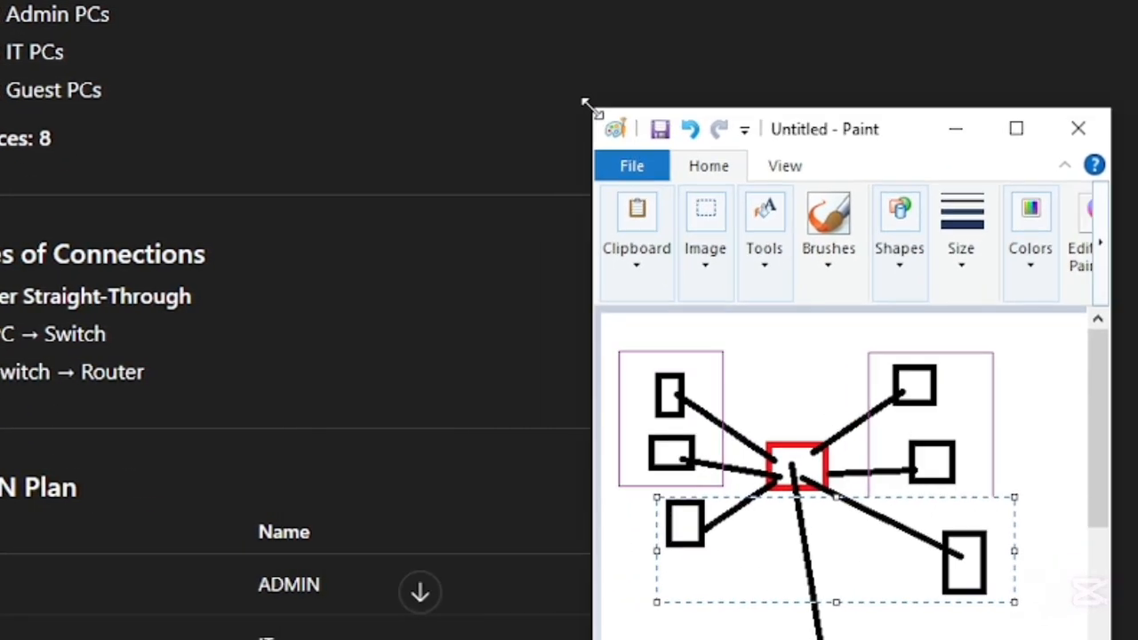
scroll(277, 223, "down", 2)
scroll(278, 237, "down", 3)
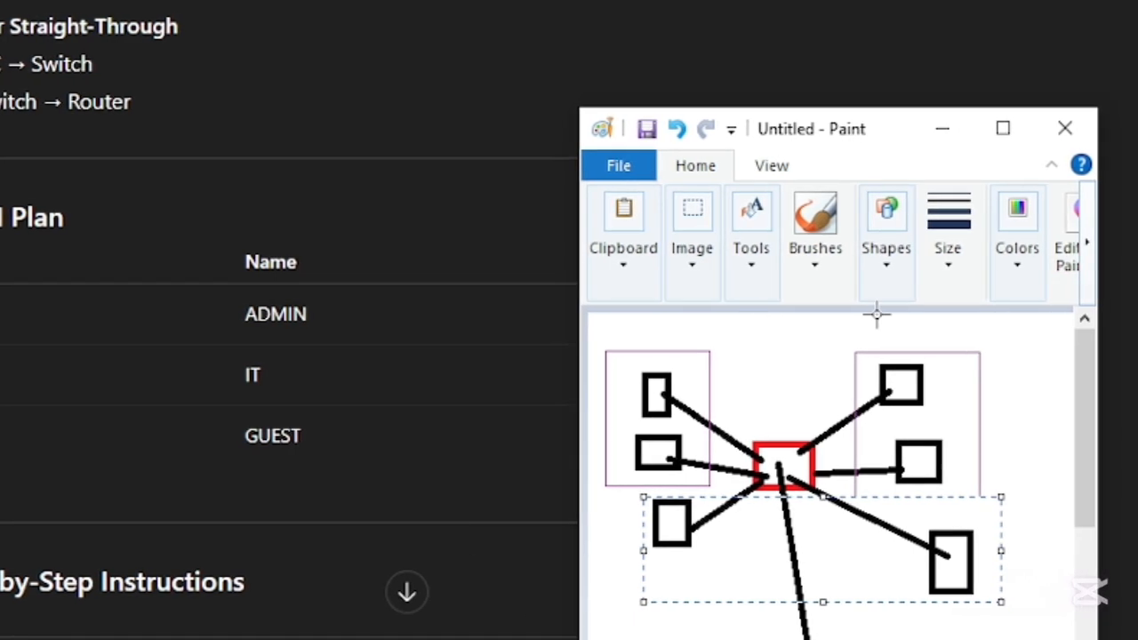
mouse_move(826, 146)
left_mouse_down()
mouse_move(1036, 152)
mouse_move(899, 452)
mouse_move(997, 72)
mouse_move(990, 61)
left_mouse_up()
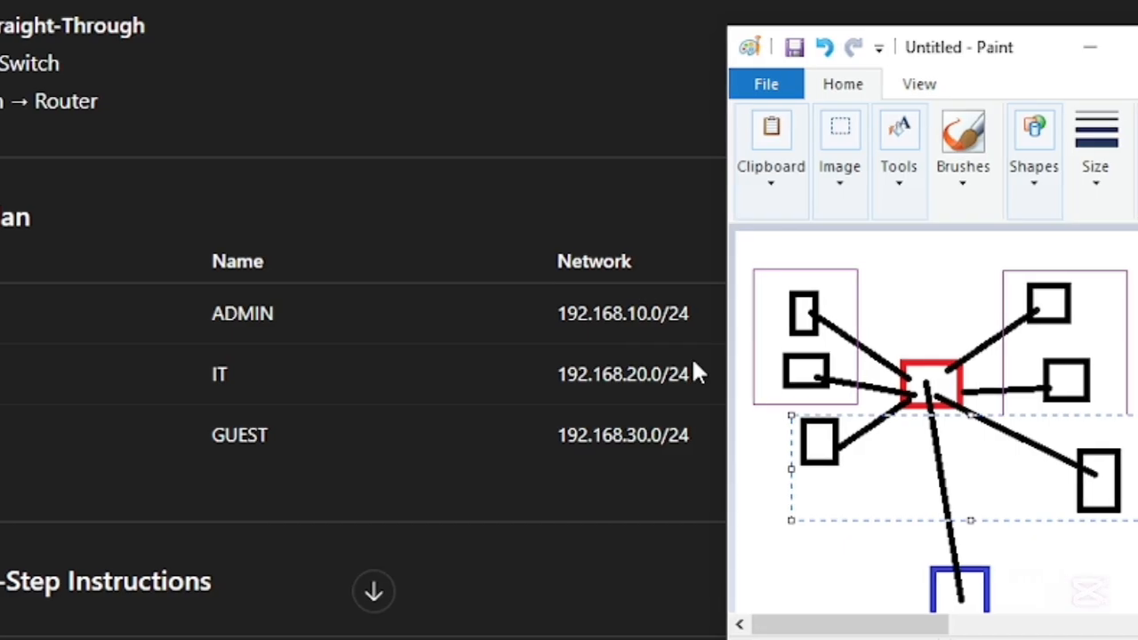
- Read the plan's step-by-step instructions on adding and connecting devices, creating VLANs, assigning ports to VLANs and configuring the trunk port
scroll(191, 360, "down", 6)
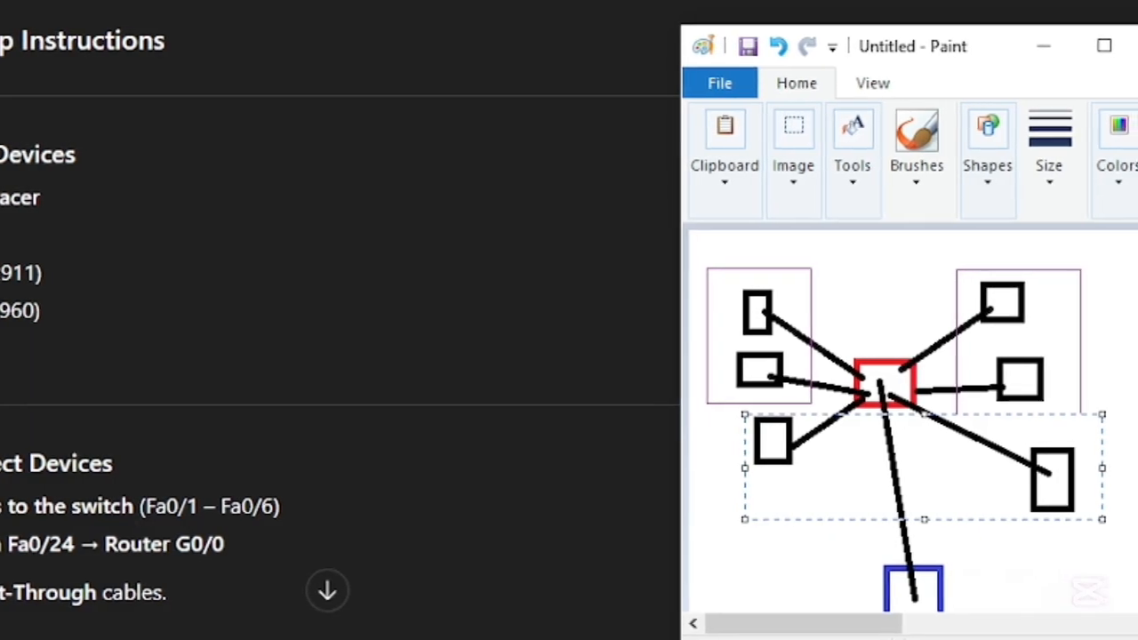
scroll(338, 355, "down", 3)
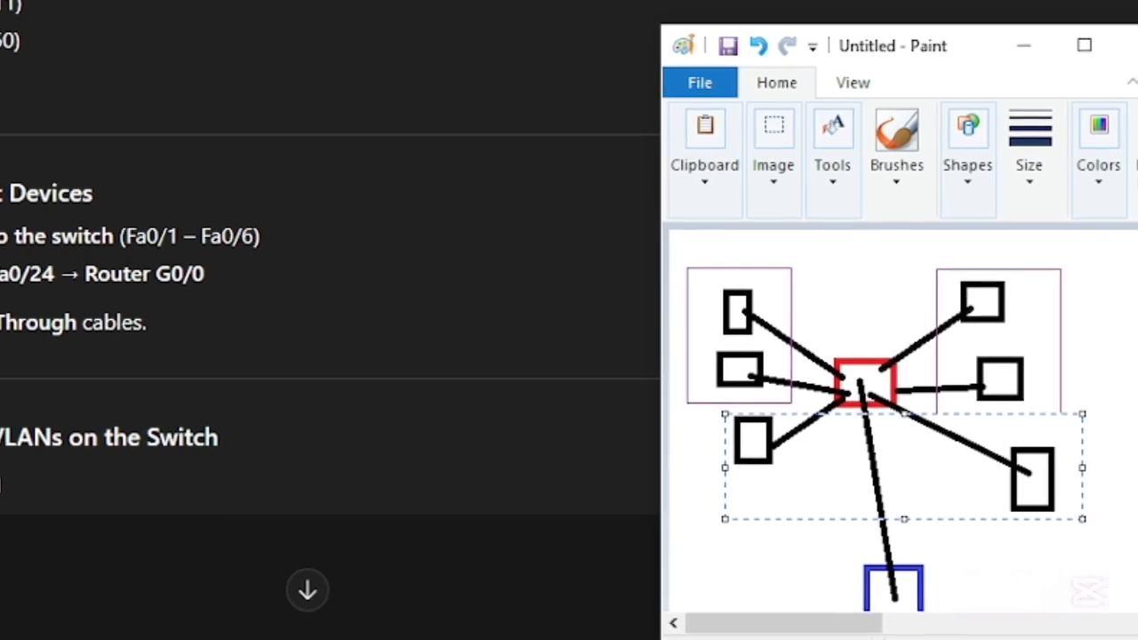
scroll(153, 265, "down", 2)
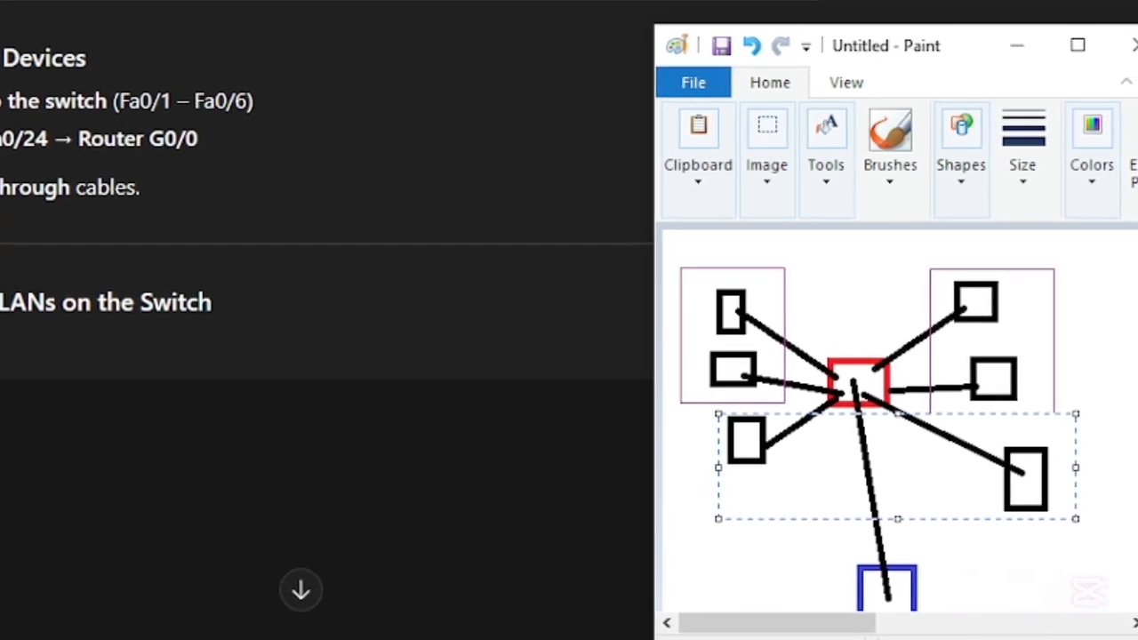
scroll(21, 46, "down", 2)
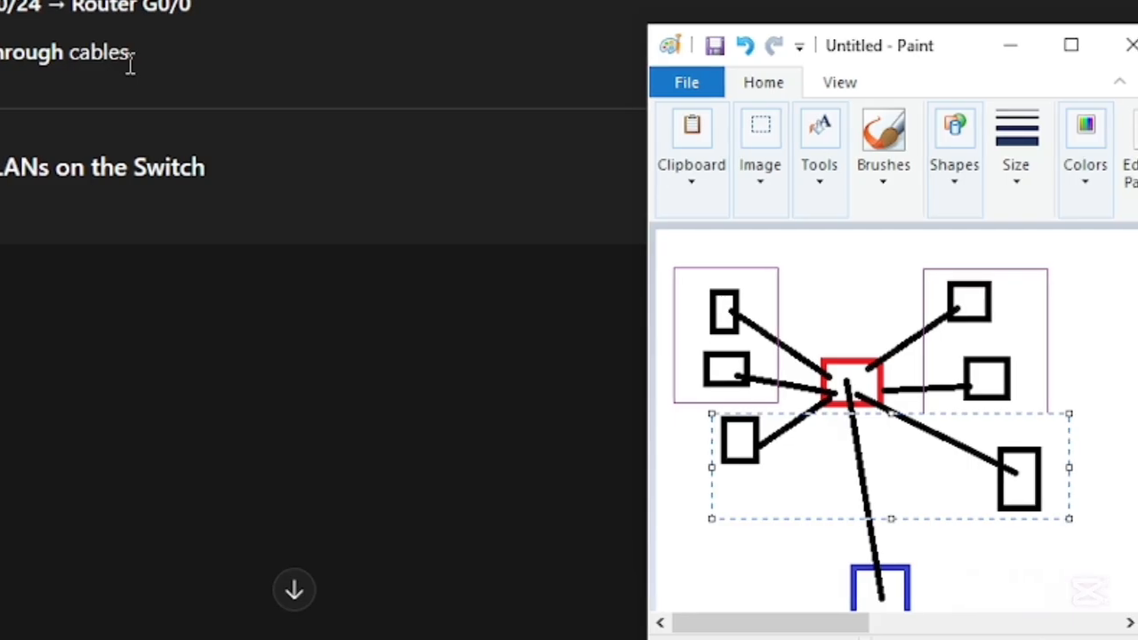
scroll(130, 60, "down", 2)
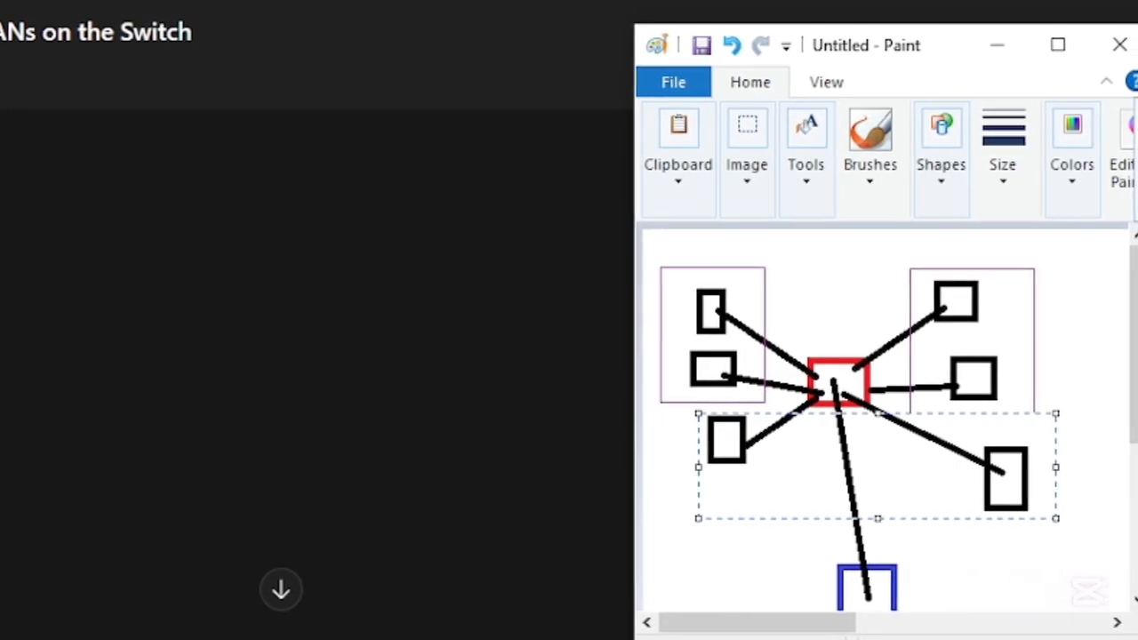
scroll(302, 320, "down", 2)
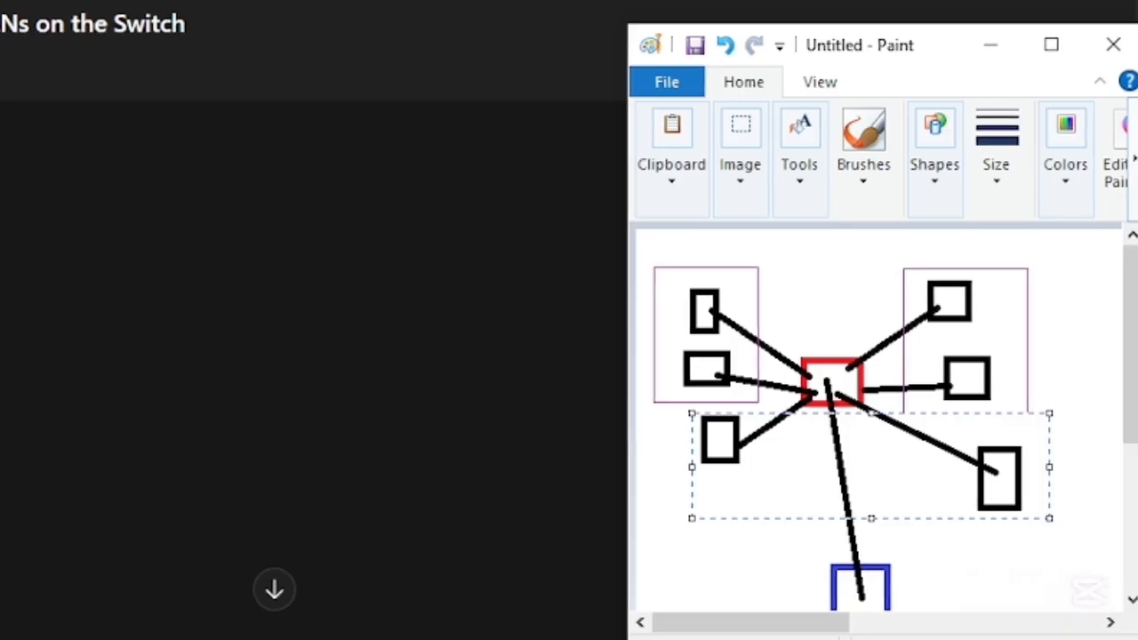
scroll(302, 320, "up", 1)
scroll(302, 320, "down", 8)
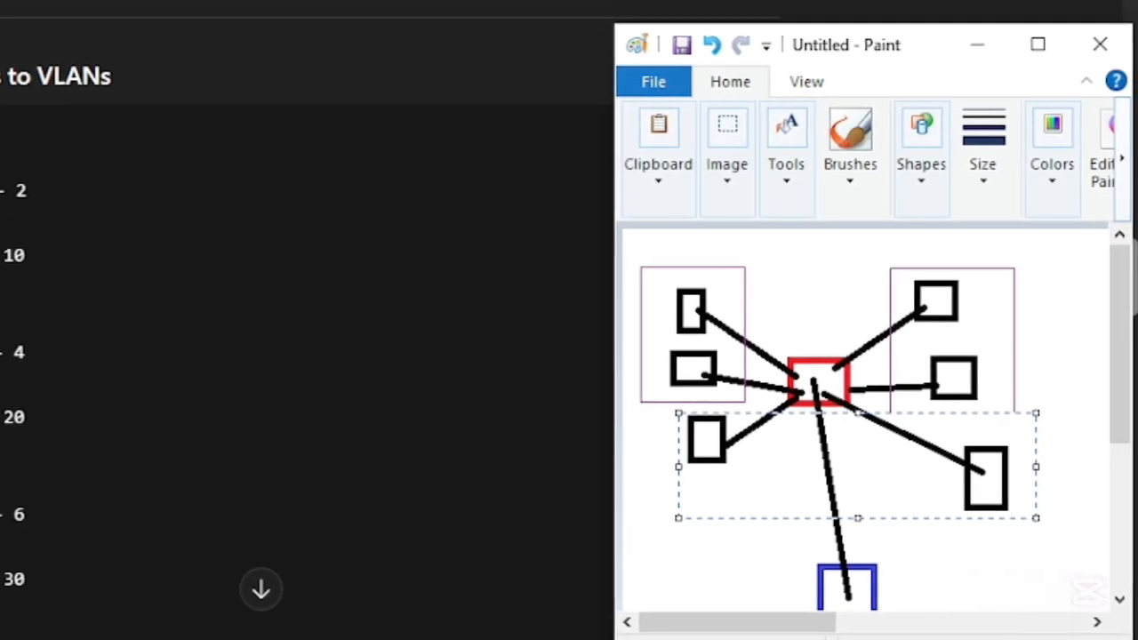
scroll(302, 320, "down", 4)
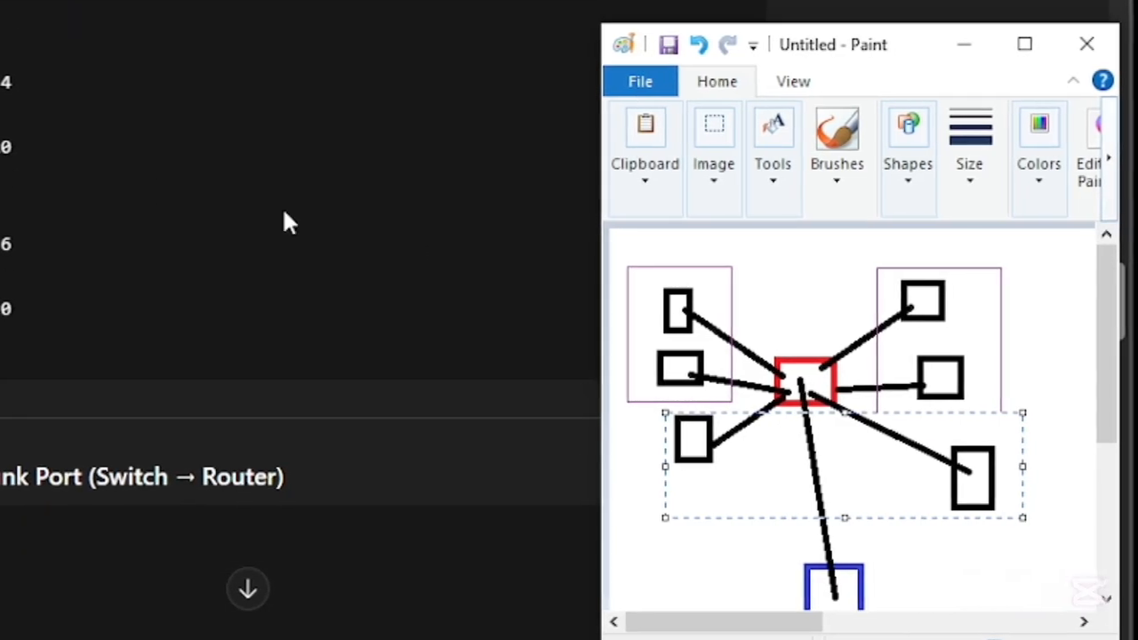
scroll(114, 67, "down", 6)
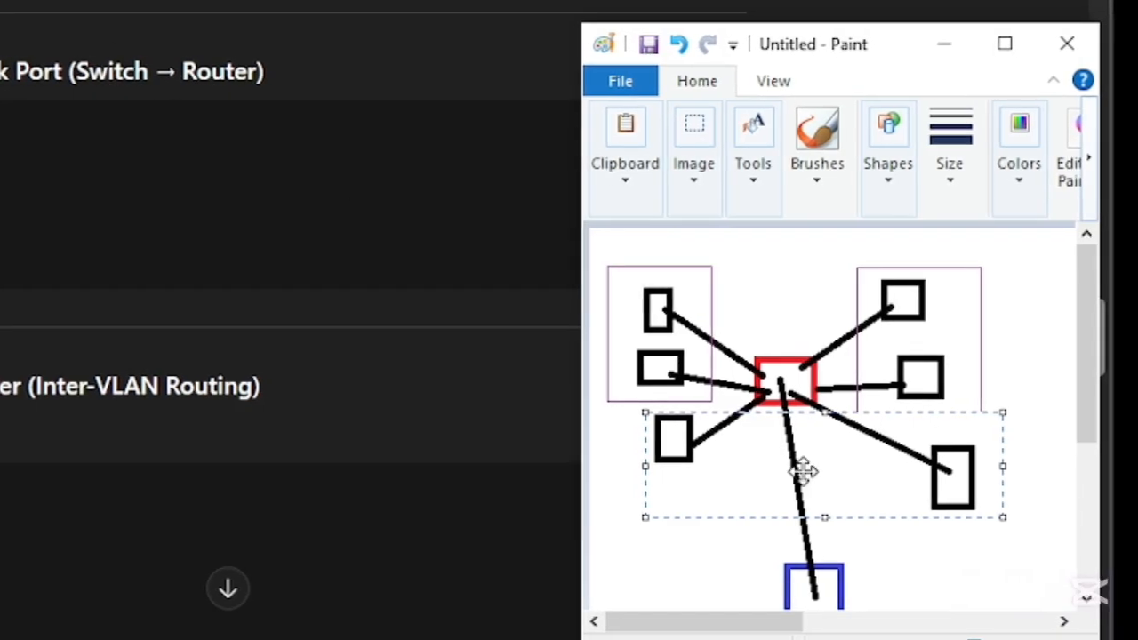
- Review Steps 6 to 9 of the plan, covering inter-VLAN routing, DHCP on the router, PC configuration and basic security
scroll(322, 247, "down", 4)
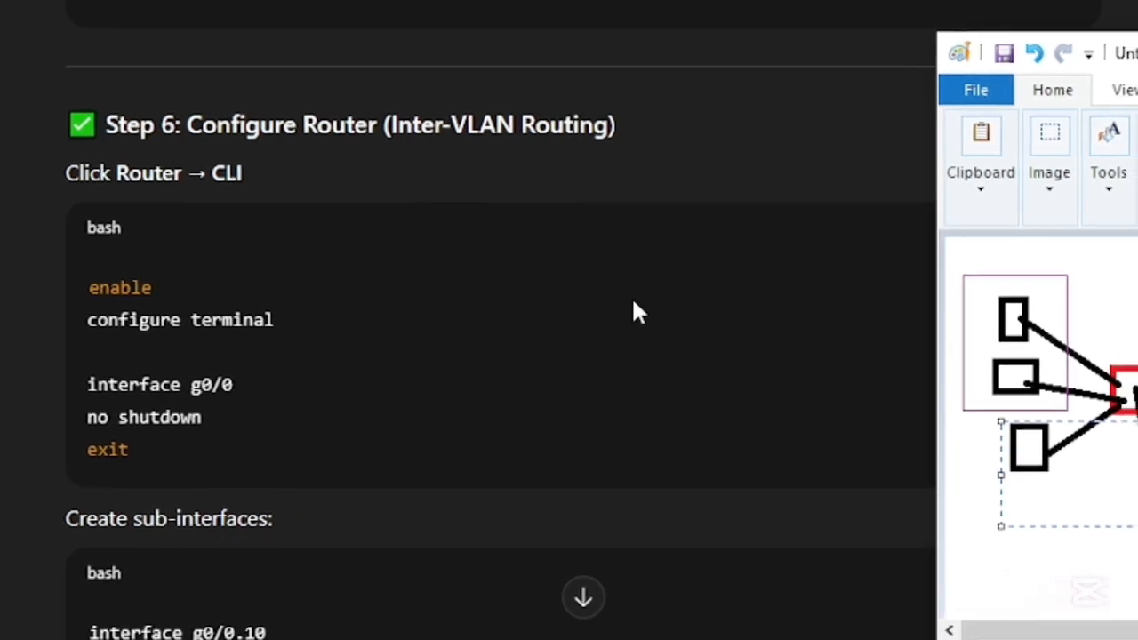
scroll(432, 270, "down", 4)
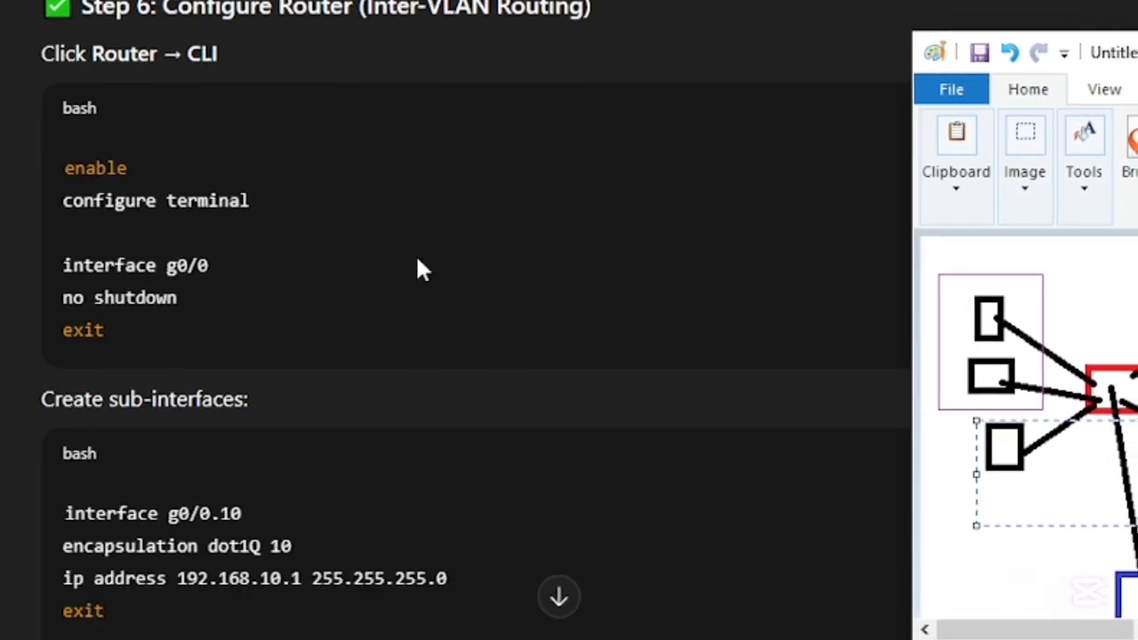
scroll(356, 257, "down", 1)
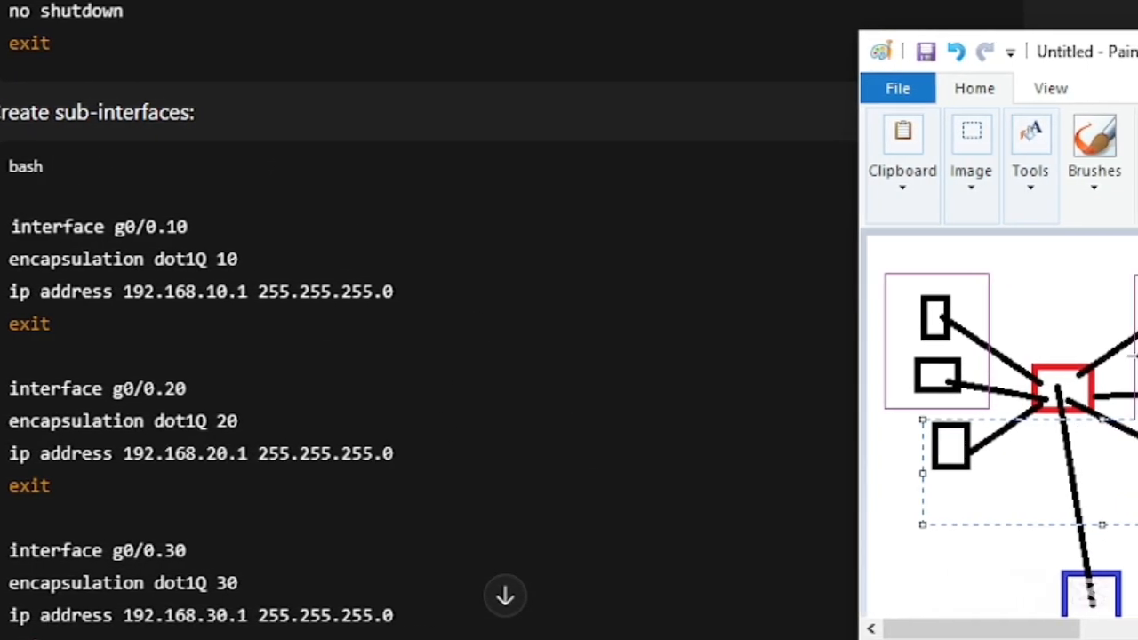
scroll(471, 431, "down", 5)
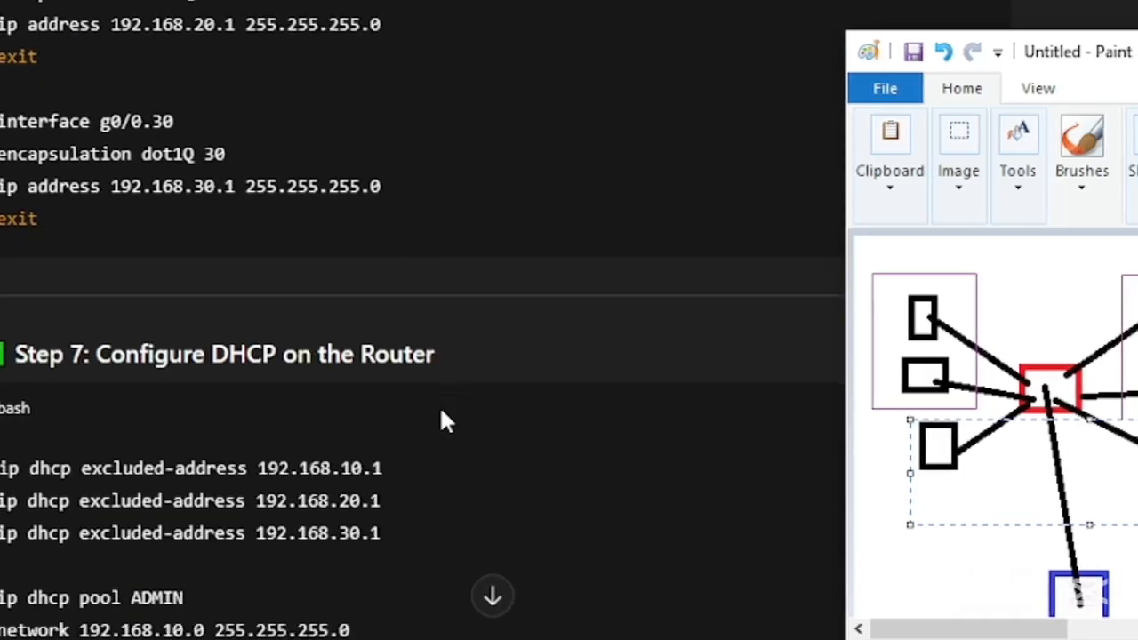
scroll(409, 390, "down", 3)
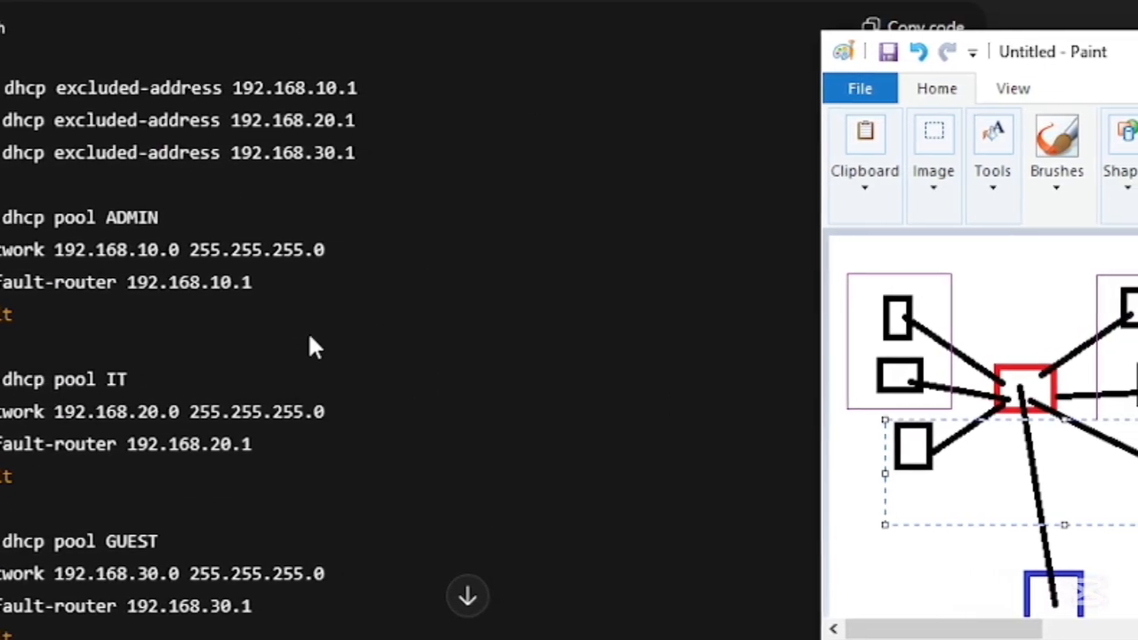
scroll(200, 378, "down", 2)
scroll(191, 338, "down", 2)
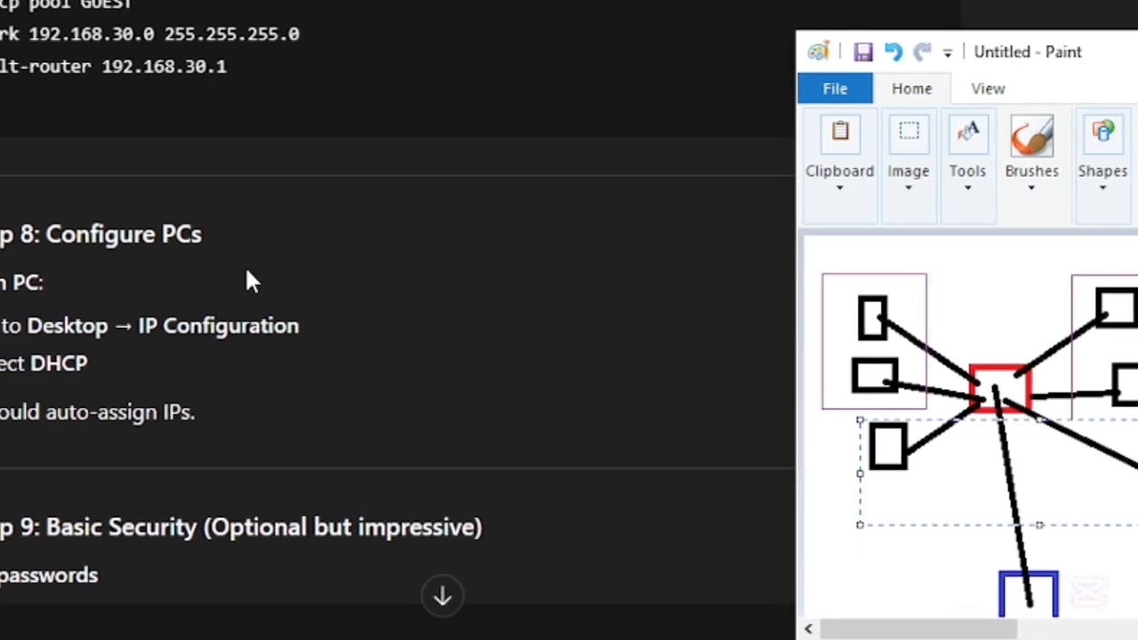
scroll(178, 378, "down", 5)
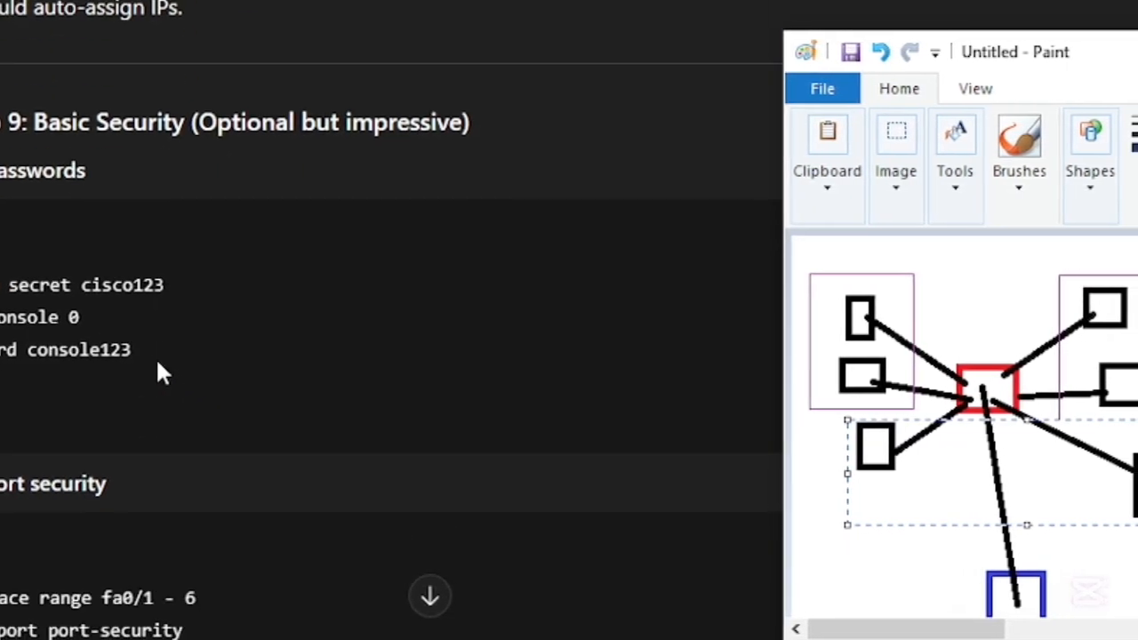
scroll(151, 360, "up", 2)
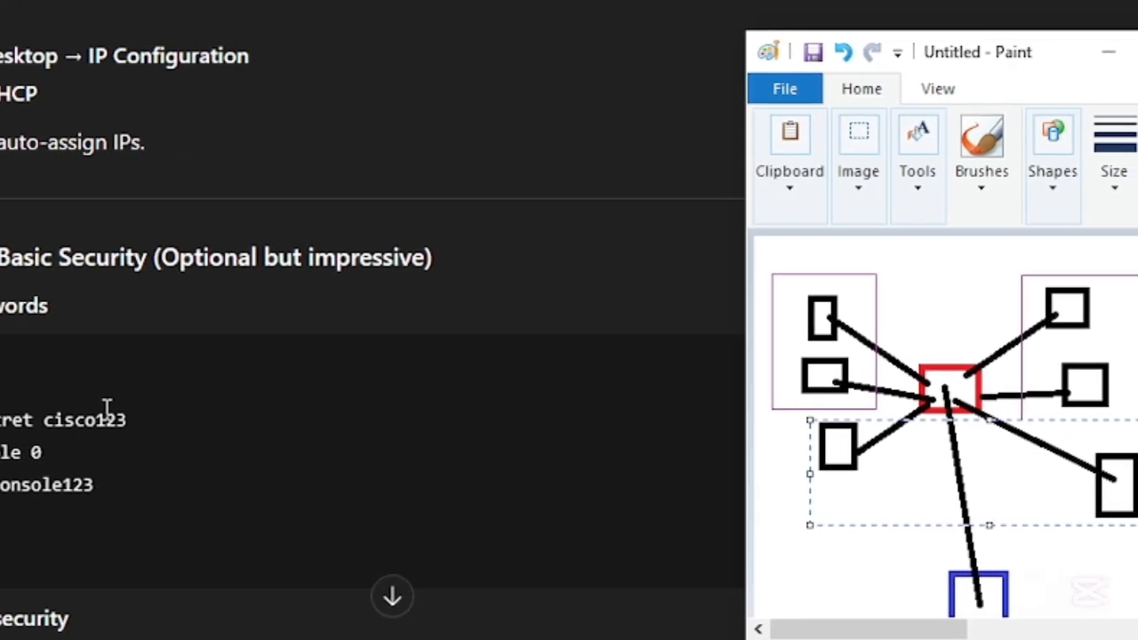
- Review the plan's password and port security commands, network test and LinkedIn upload suggestions
scroll(106, 407, "down", 2)
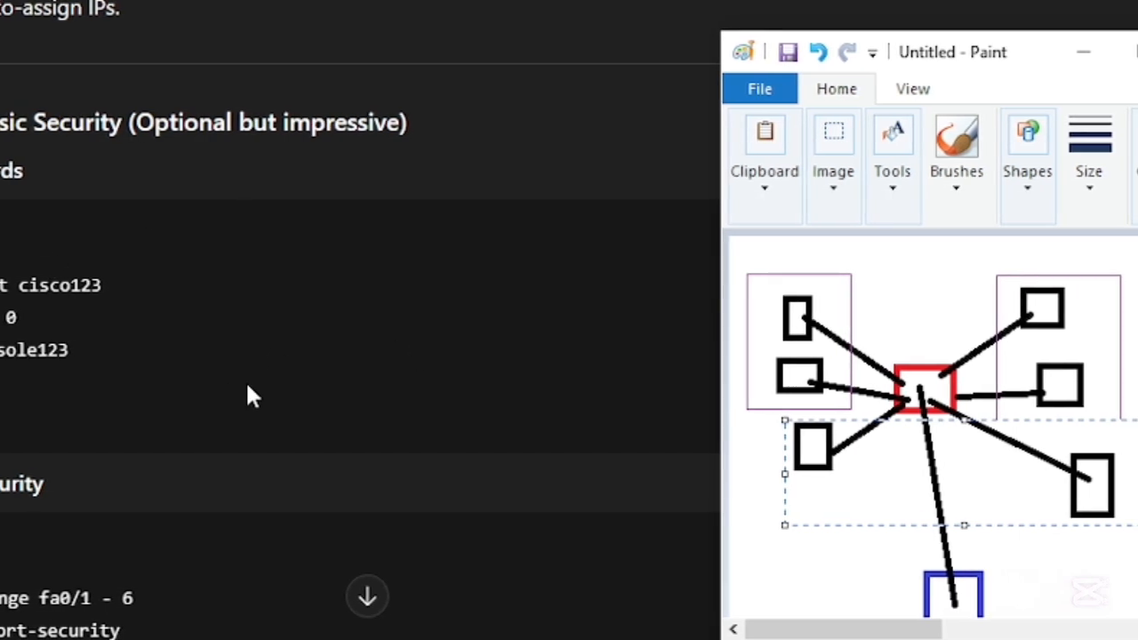
scroll(249, 396, "down", 7)
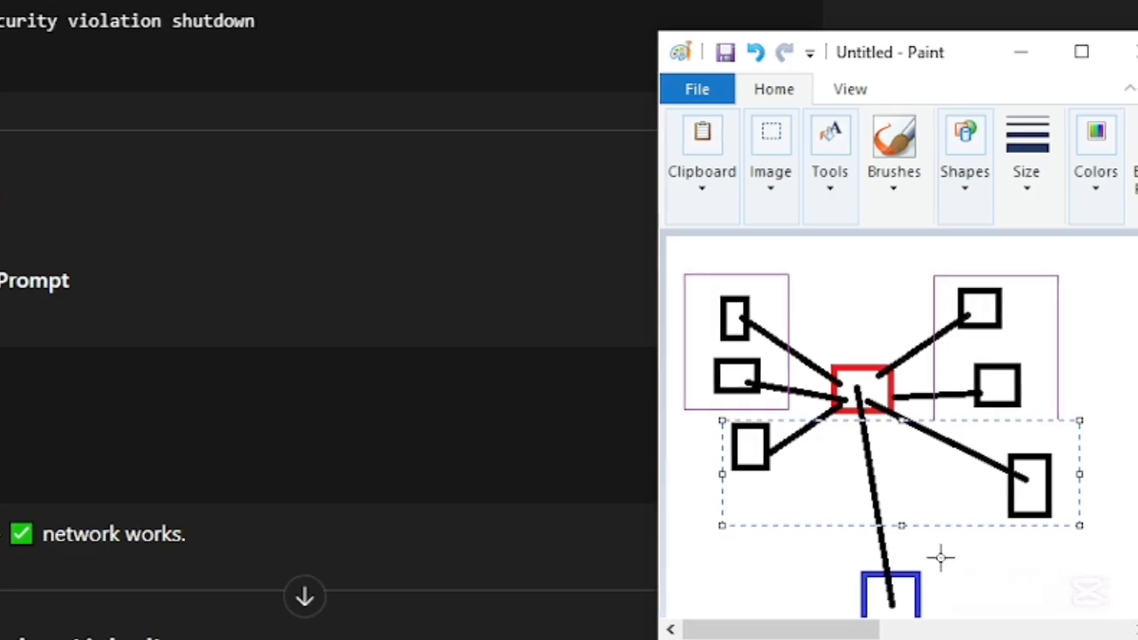
scroll(297, 420, "down", 5)
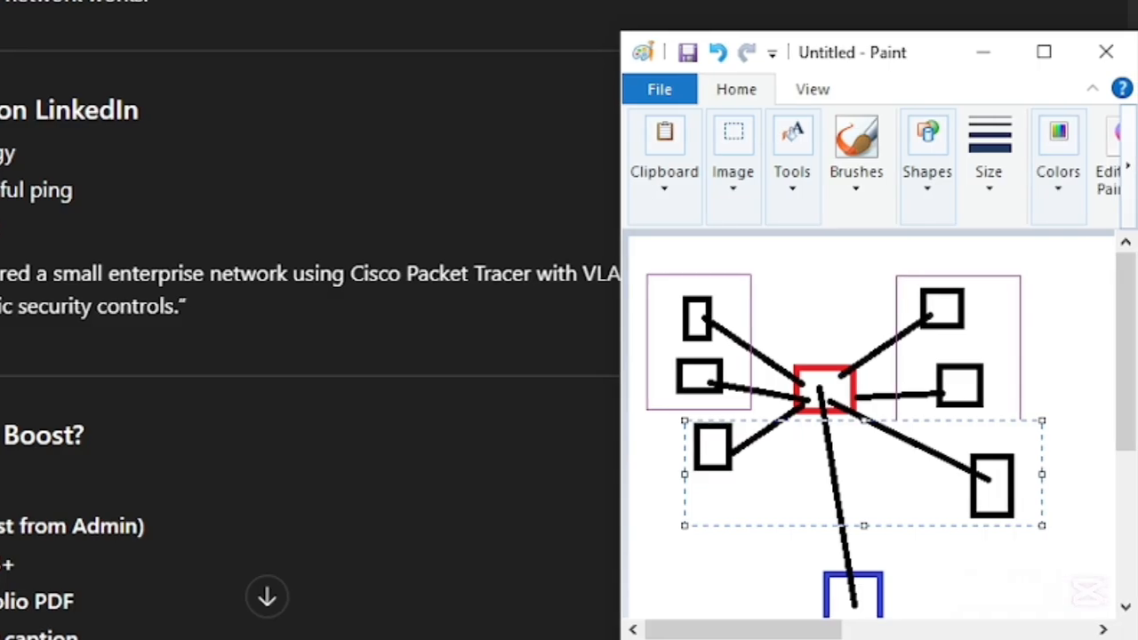
- With the brush, draw purple arrows between the two lowest PCs by way of the switch, one in each direction
left_click_drag(945, 62, 724, 32)
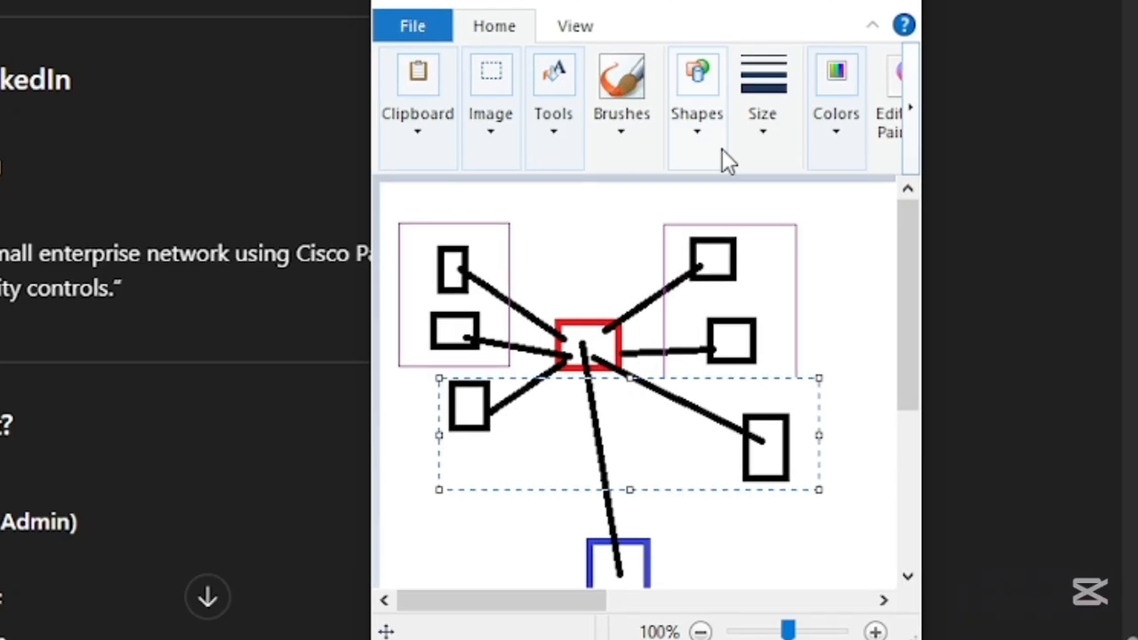
left_click(703, 117)
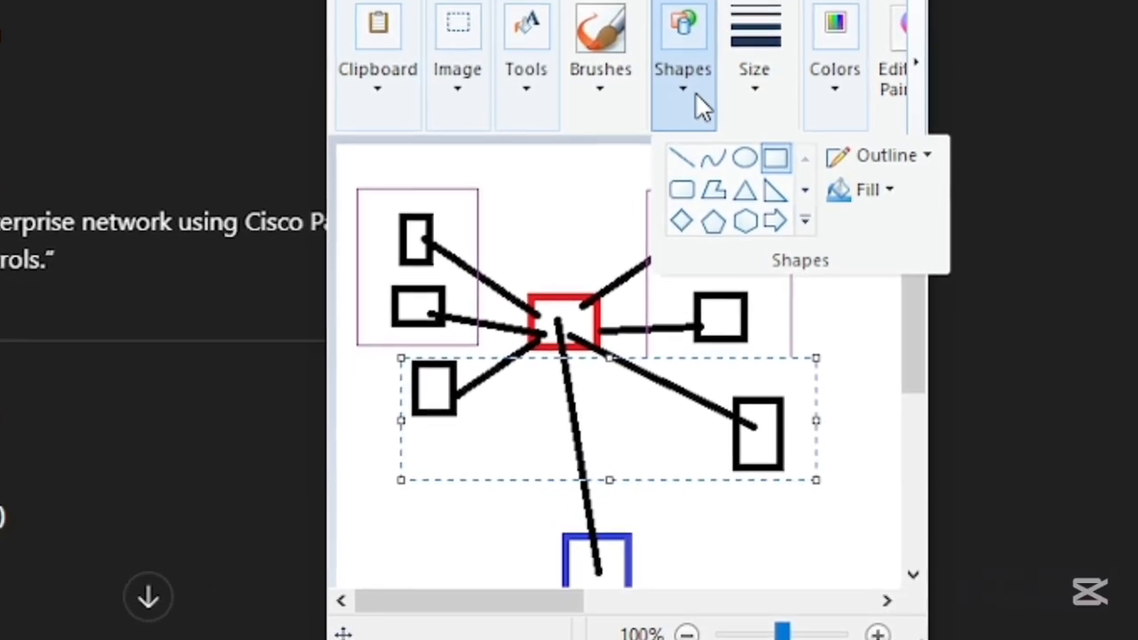
left_click(681, 116)
left_click(593, 76)
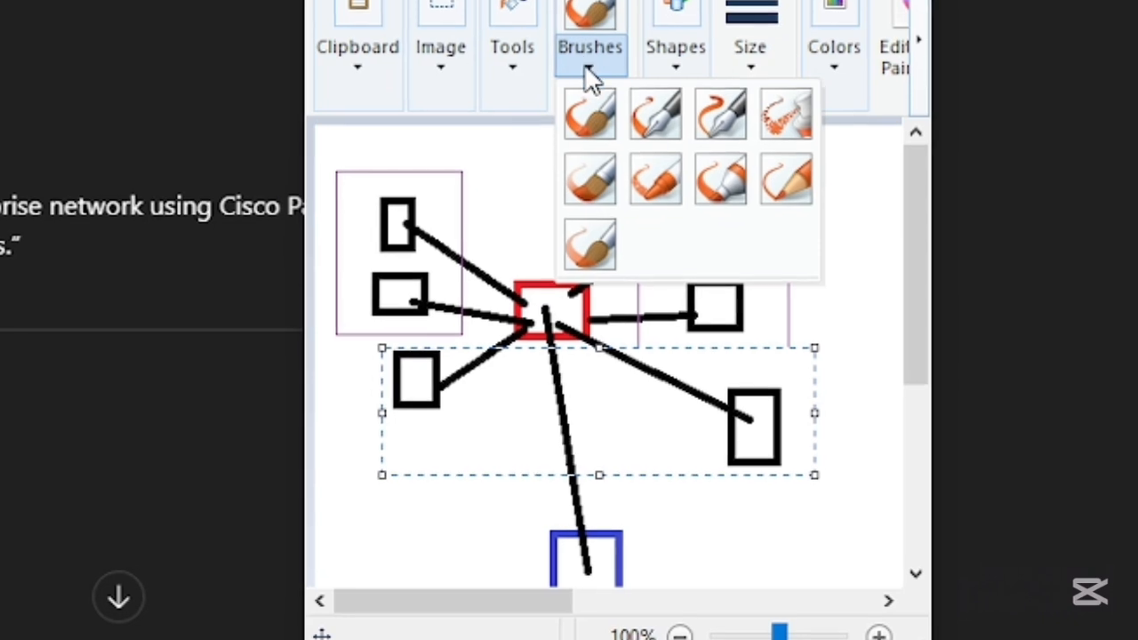
left_click(591, 78)
left_click(596, 12)
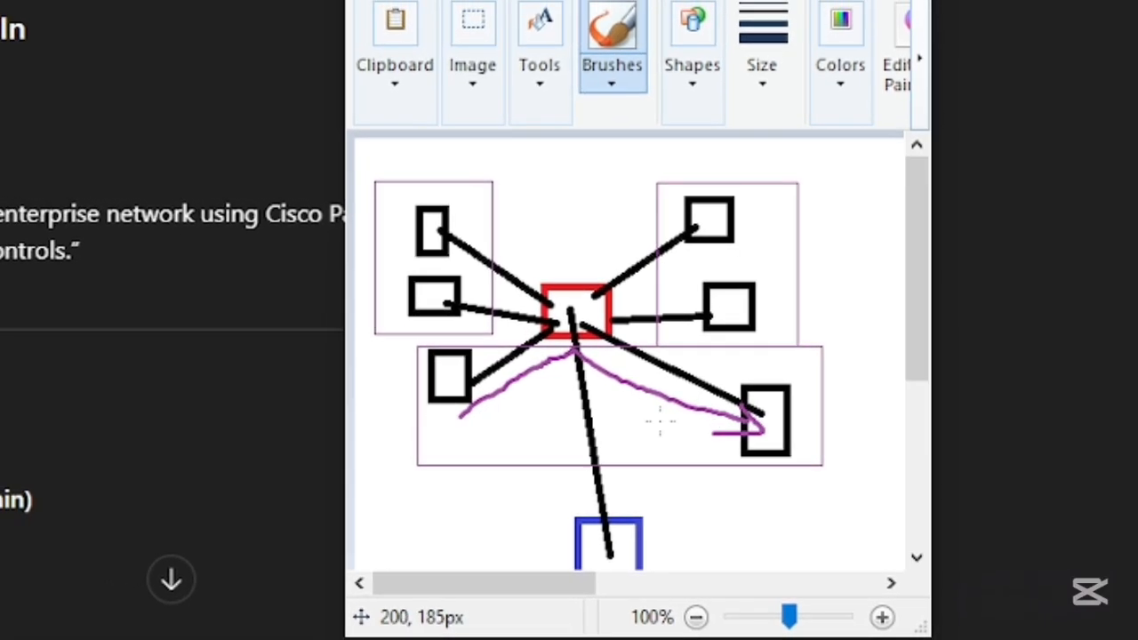
mouse_move(580, 357)
left_mouse_down()
mouse_move(499, 411)
mouse_move(486, 404)
mouse_move(482, 443)
mouse_move(530, 422)
left_mouse_up()
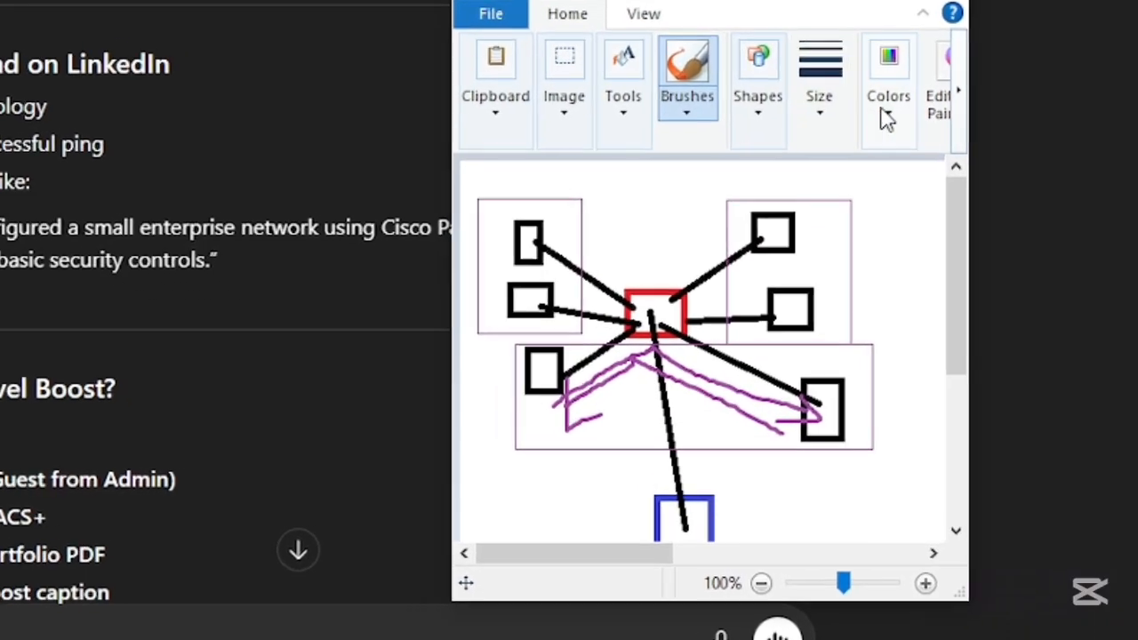
- In red, circle the lower-left PC and draw an arrow from it through the switch down to the router
left_click(852, 125)
left_click(1003, 102)
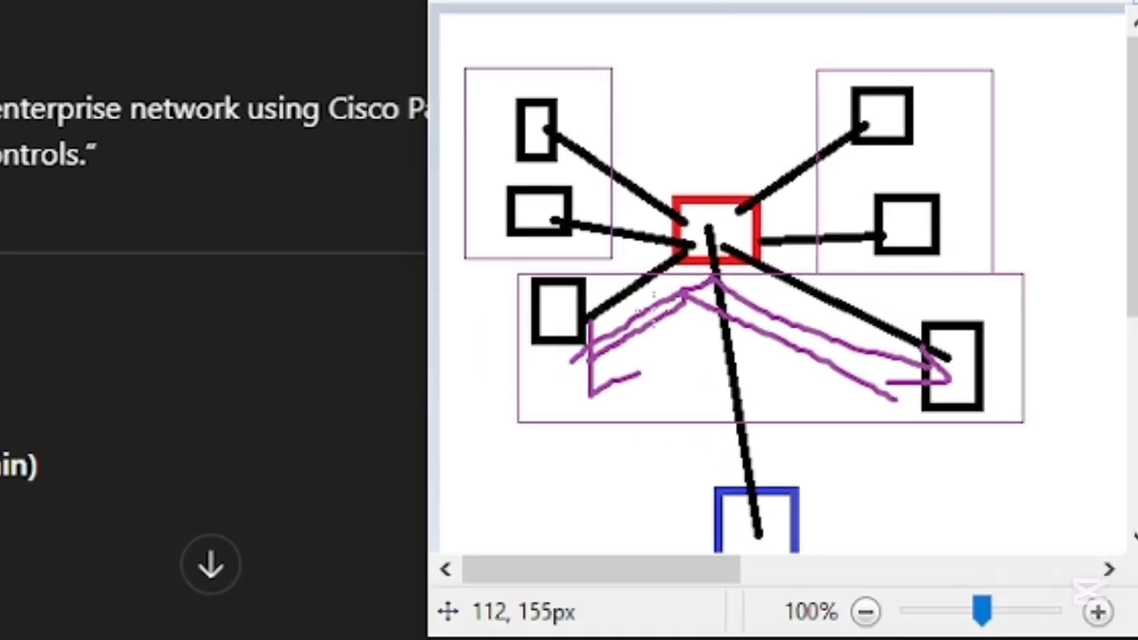
mouse_move(580, 280)
left_mouse_down()
mouse_move(509, 304)
mouse_move(590, 274)
left_mouse_up()
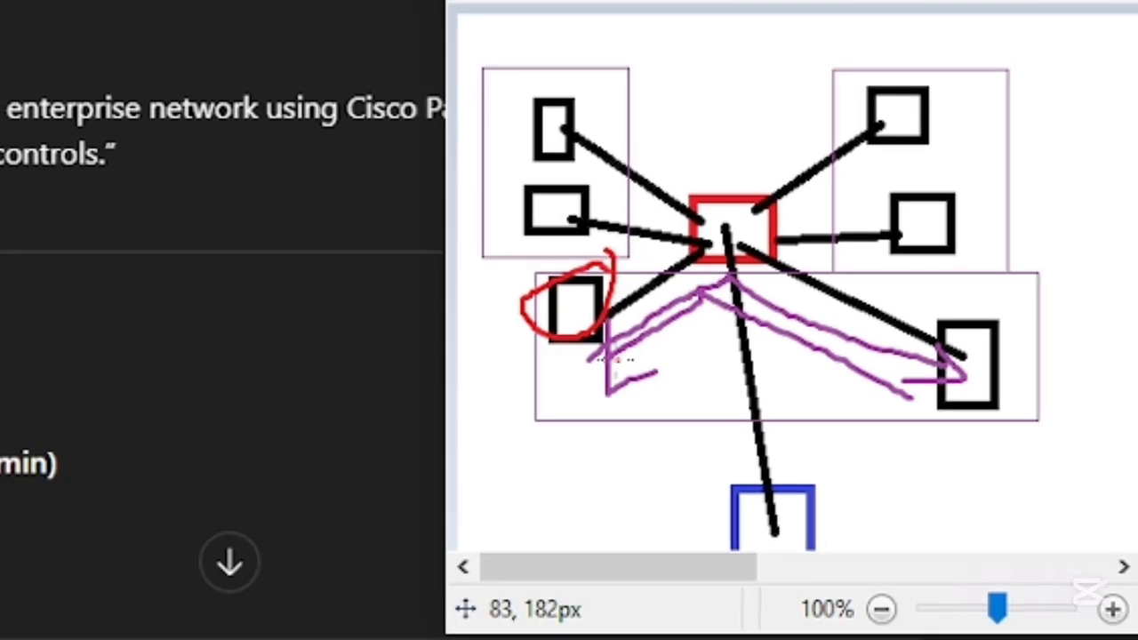
mouse_move(611, 358)
left_mouse_down()
mouse_move(748, 281)
mouse_move(739, 502)
left_mouse_up()
left_click_drag(734, 455, 796, 473)
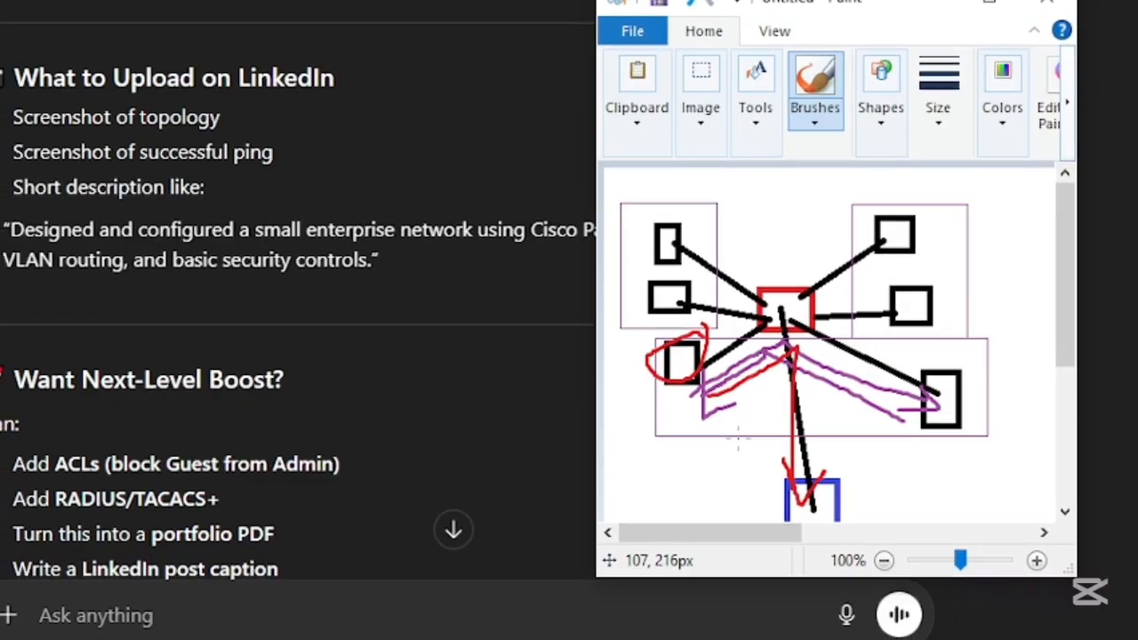
- Look over the complete traffic sketch and skim the plan's closing LinkedIn and Next-Level Boost suggestions
scroll(734, 433, "down", 1)
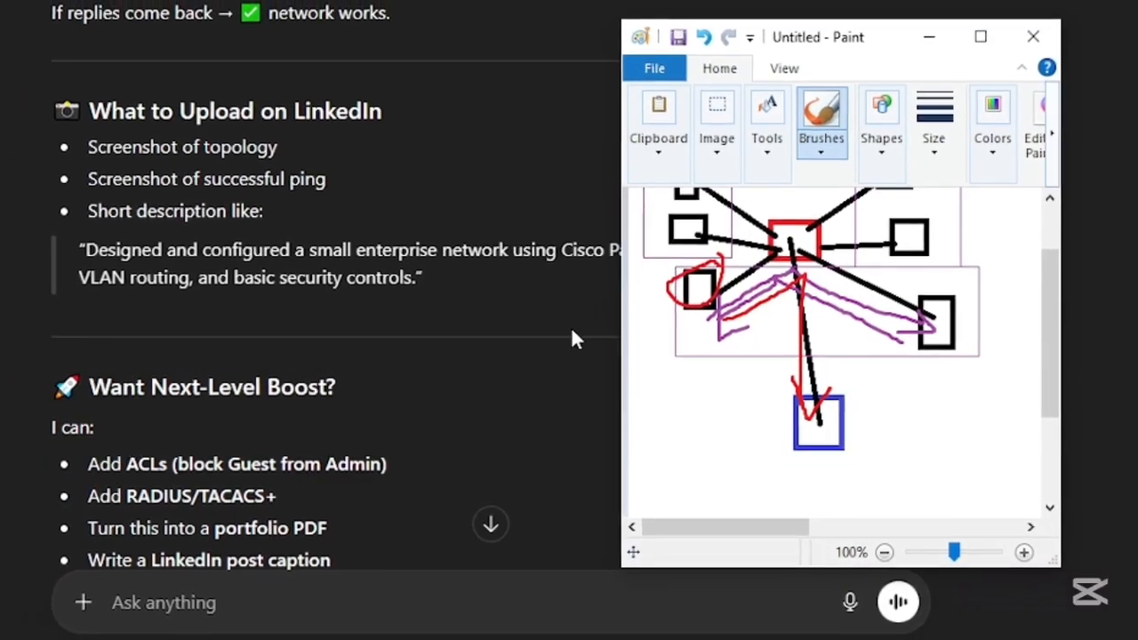
scroll(491, 353, "down", 3)
scroll(486, 358, "up", 5)
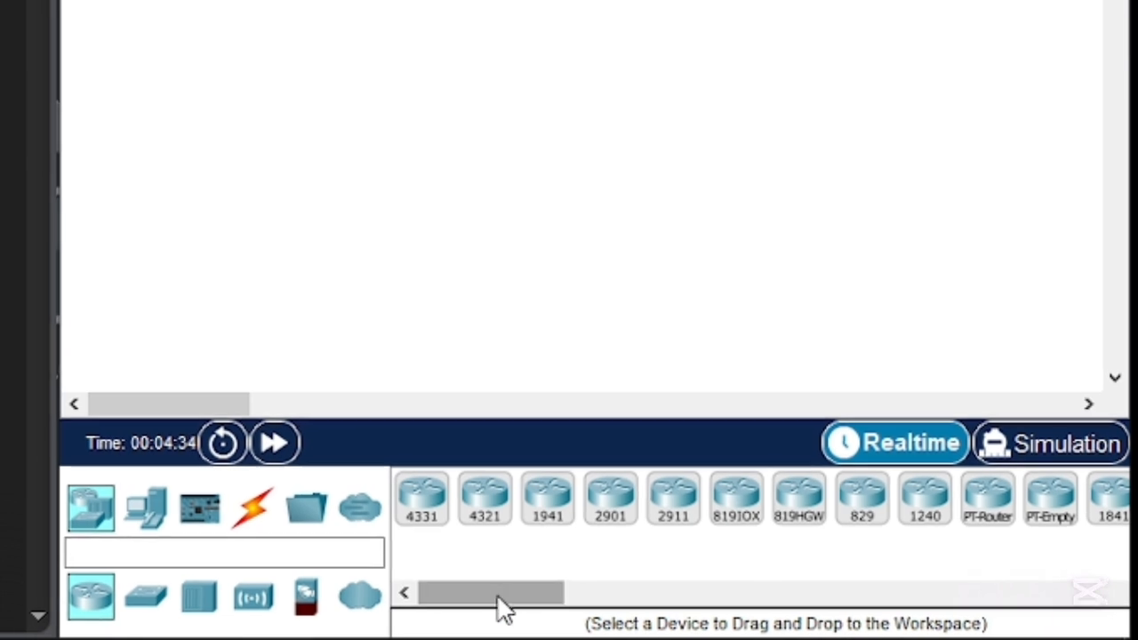
- In Cisco Packet Tracer, add a 2911 router and a 2960 switch to the workspace, setting the router well to the switch's right
left_click_drag(507, 598, 630, 617)
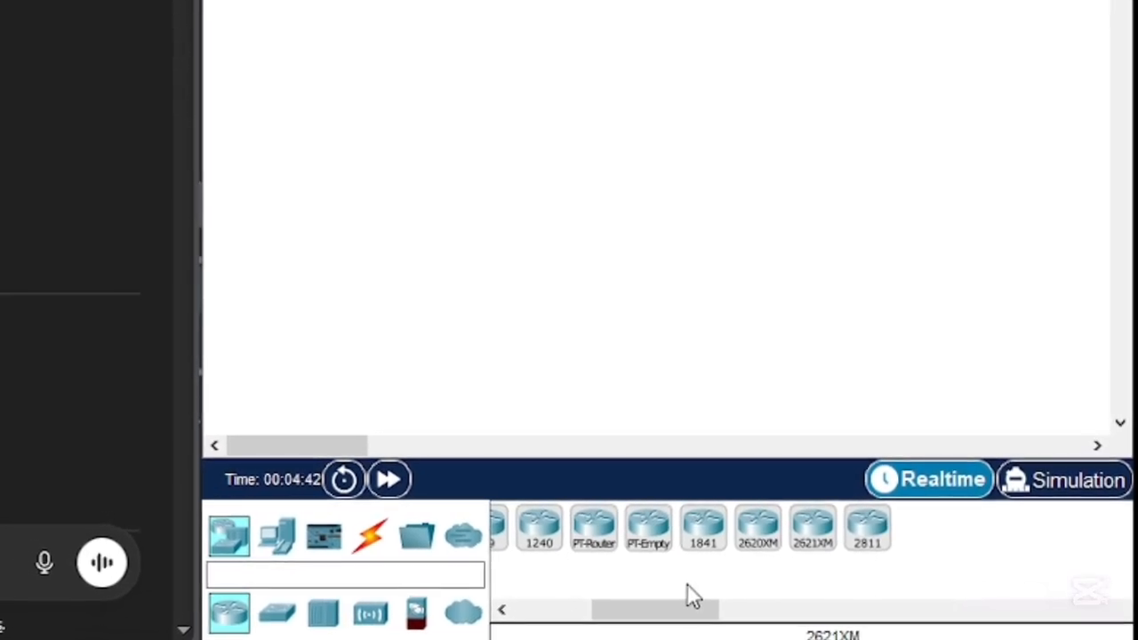
left_click_drag(696, 623, 664, 616)
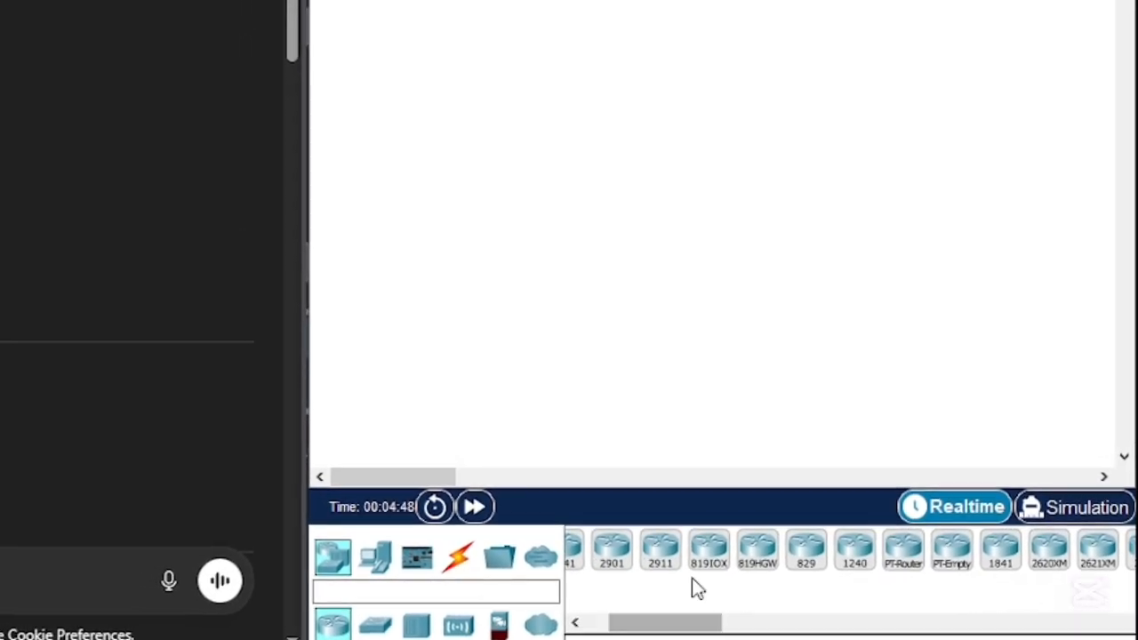
left_click(655, 548)
left_click(709, 202)
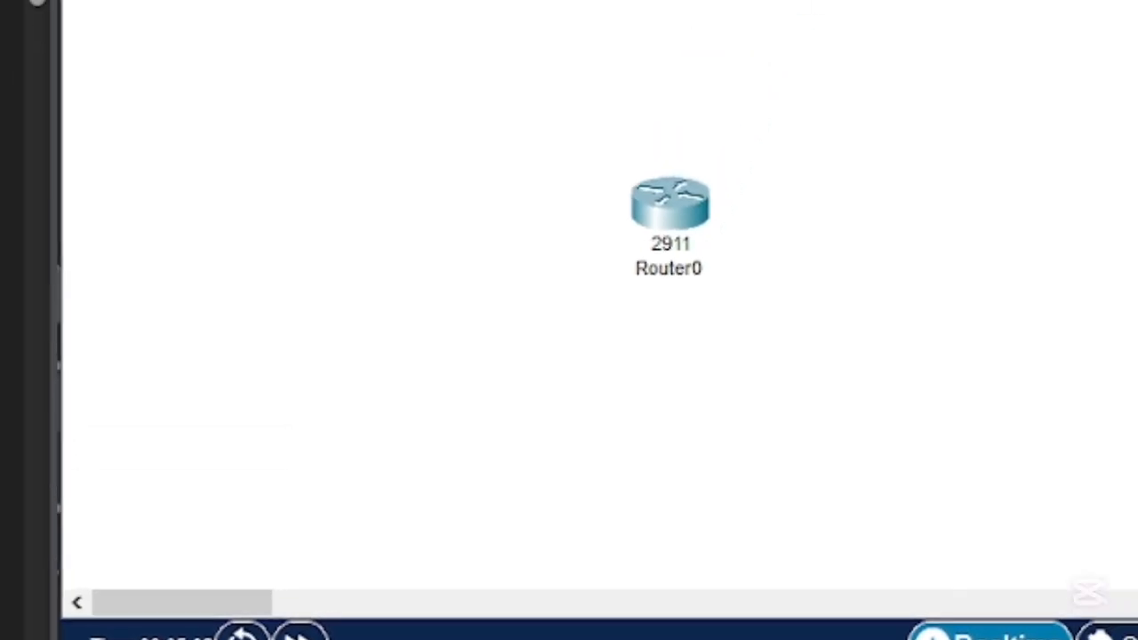
left_click(458, 484)
left_click(455, 342)
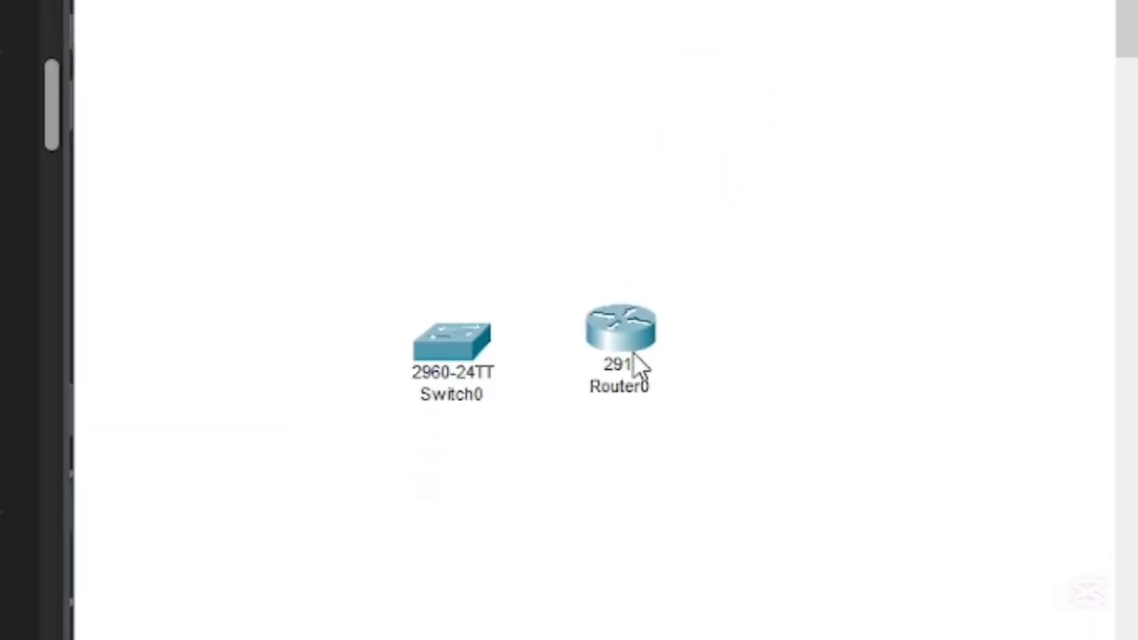
left_click_drag(635, 361, 769, 345)
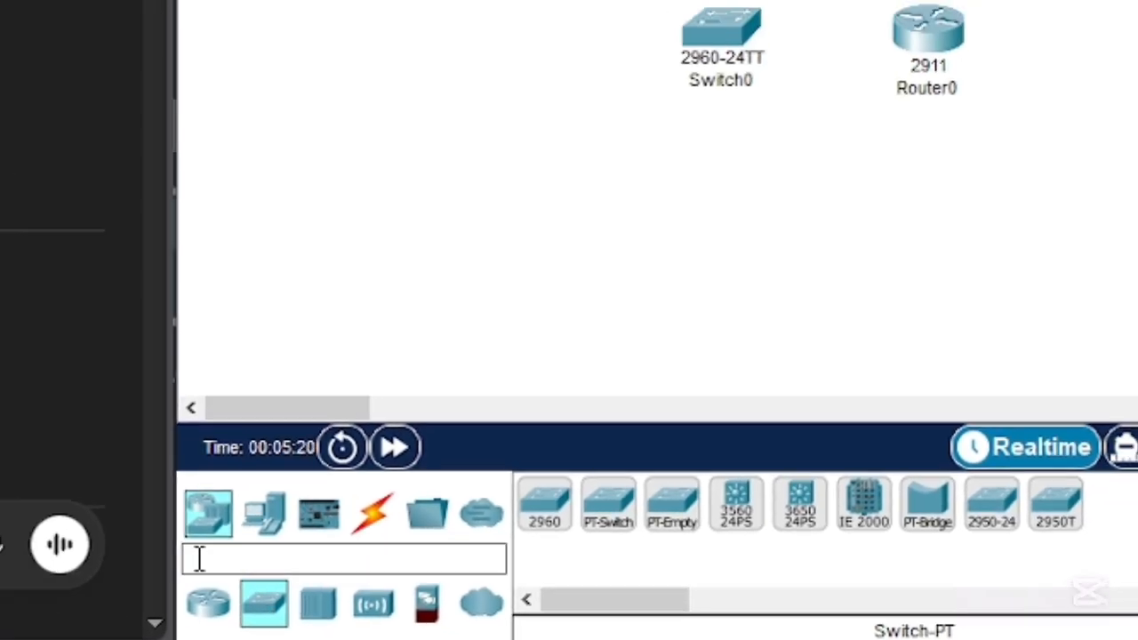
- Add six PCs to the workspace, spread above, beside and below the left side of the switch
left_click(234, 502)
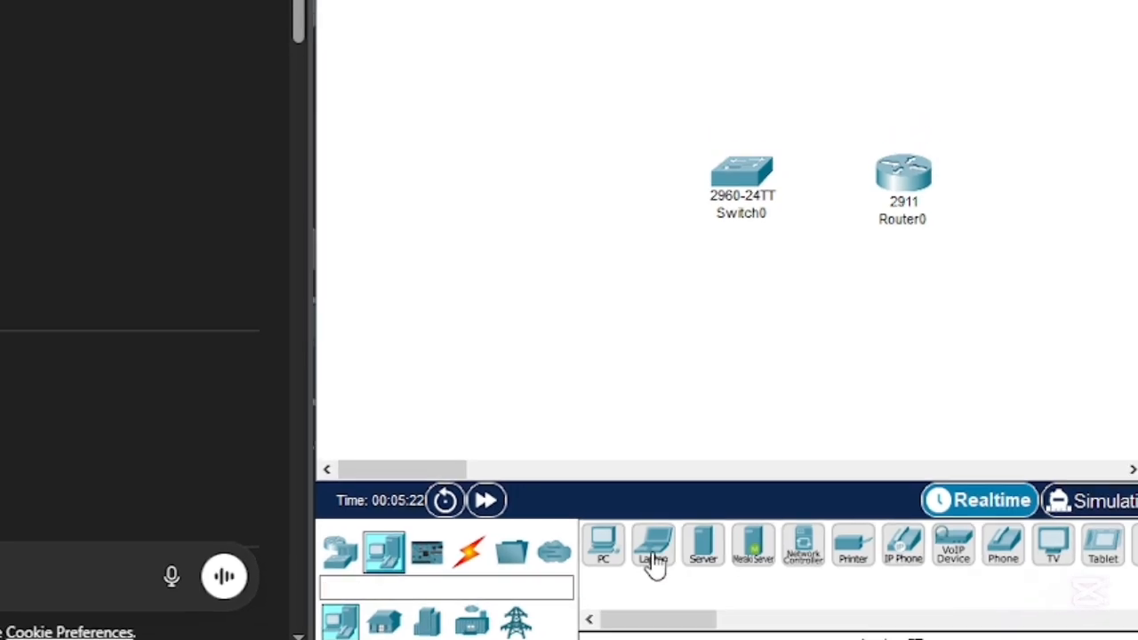
left_click_drag(639, 574, 520, 138)
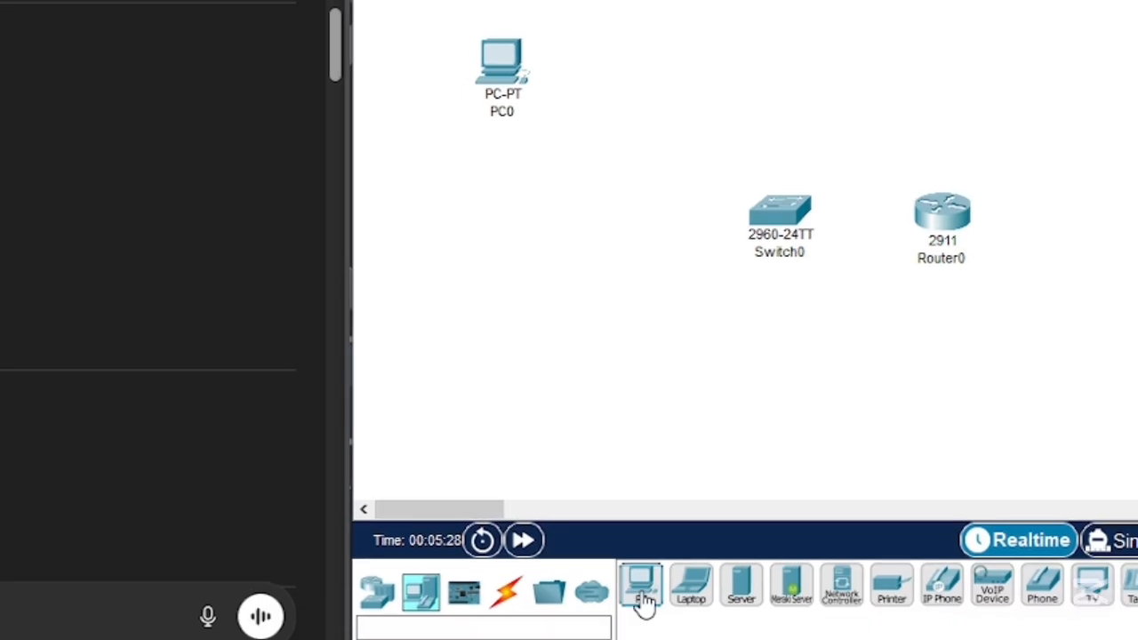
left_click(630, 588)
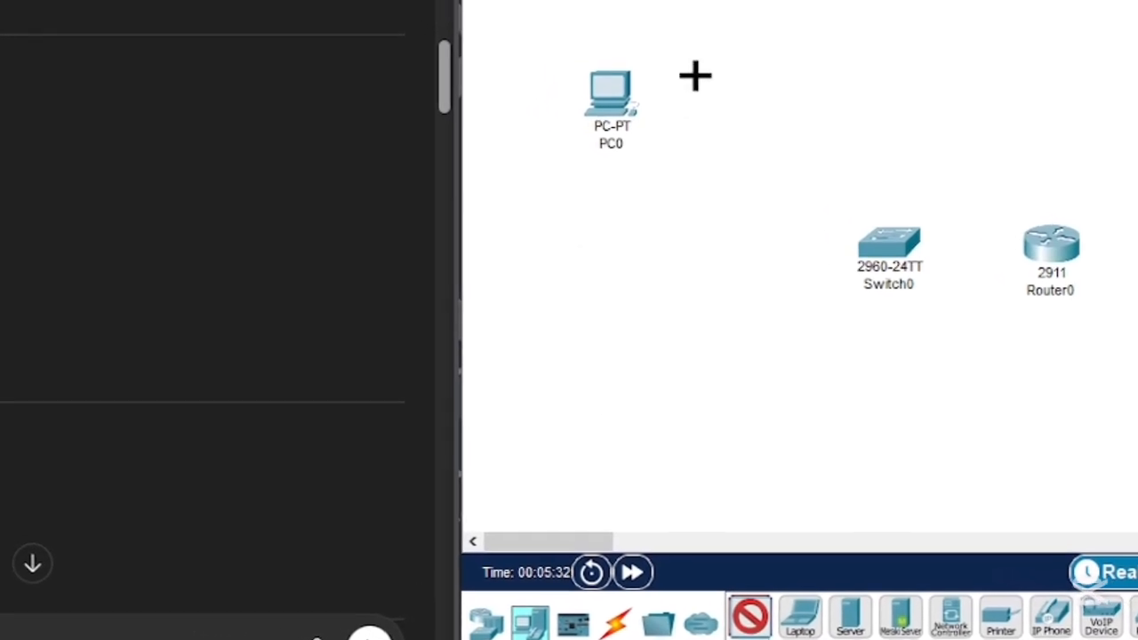
left_click(601, 199)
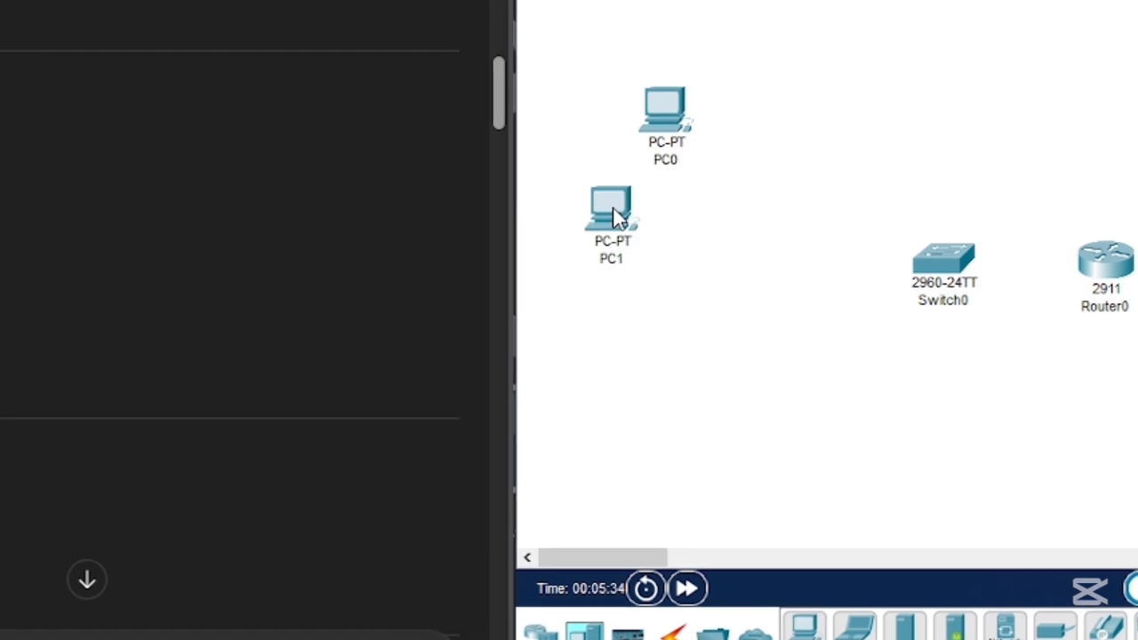
left_click(646, 351)
left_click(721, 498)
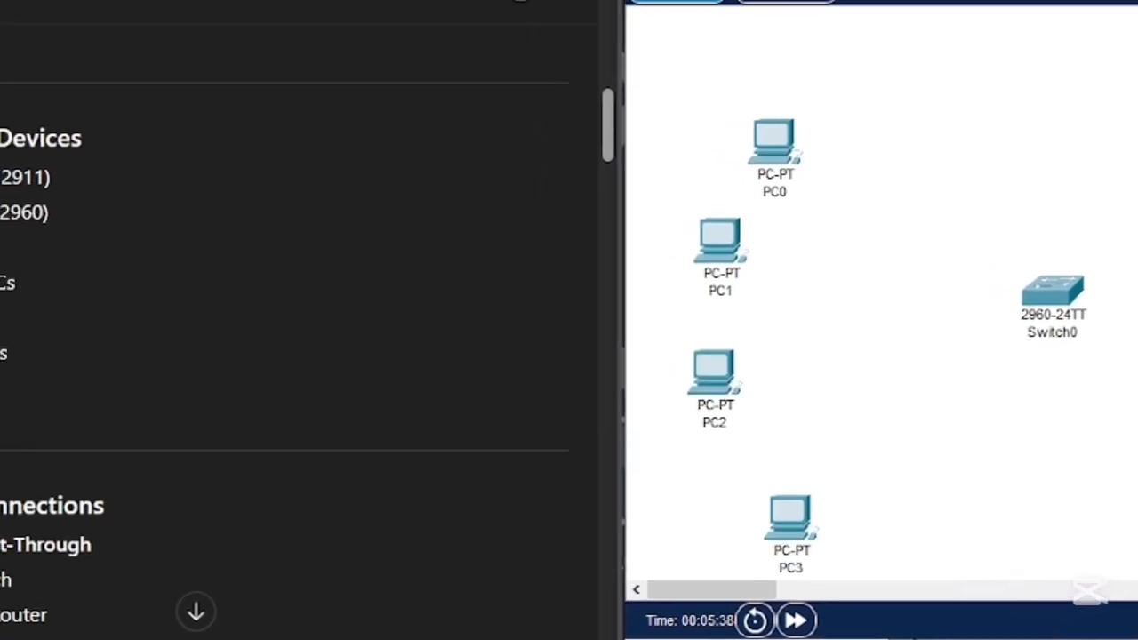
left_click(952, 118)
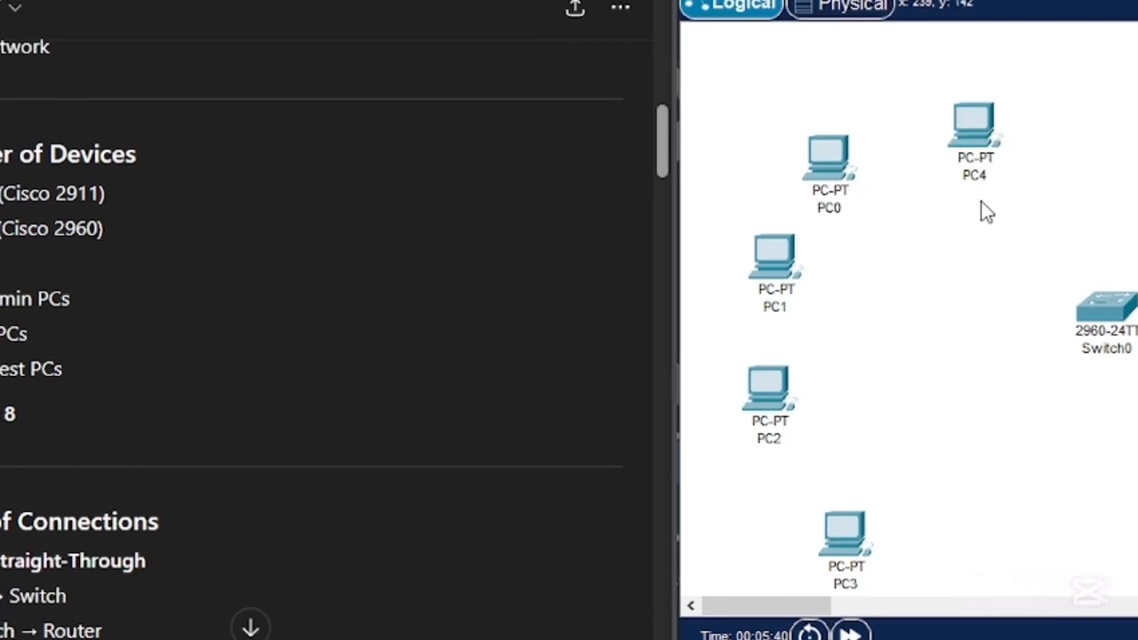
left_click(1064, 499)
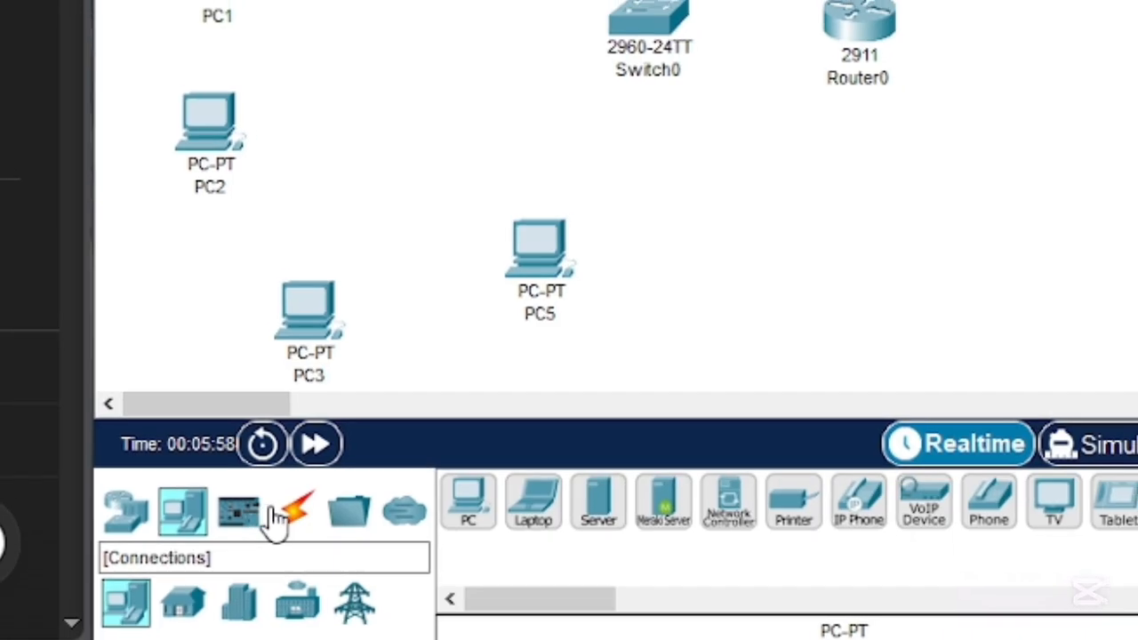
- Connect PC0's FastEthernet0 port to FastEthernet0/2 on the switch with a copper straight-through cable
left_click(304, 508)
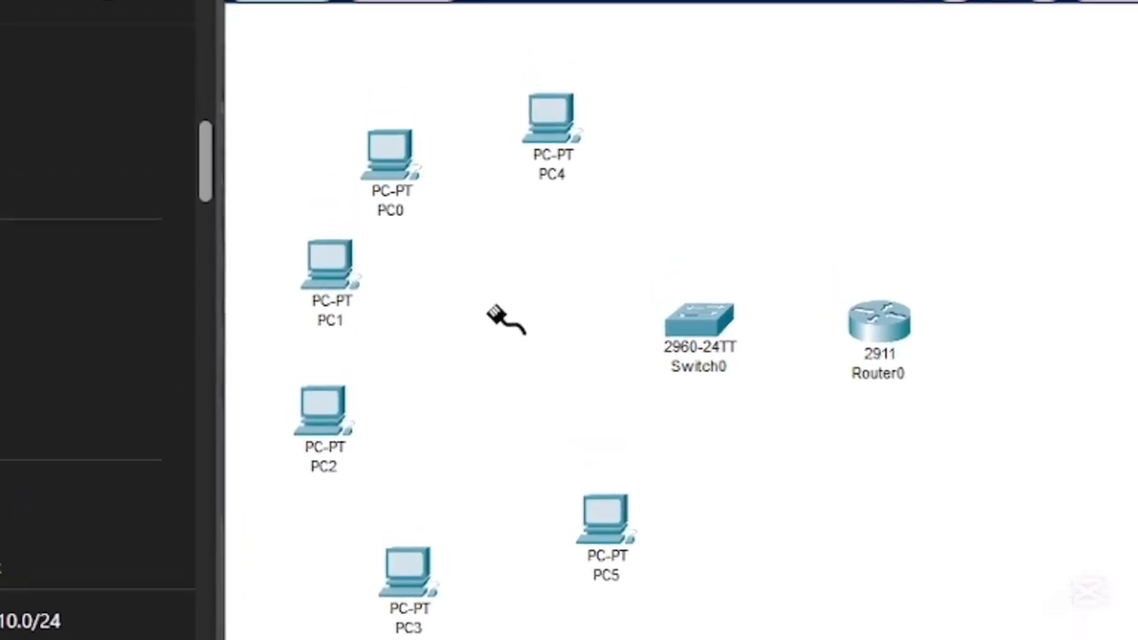
left_click(388, 187)
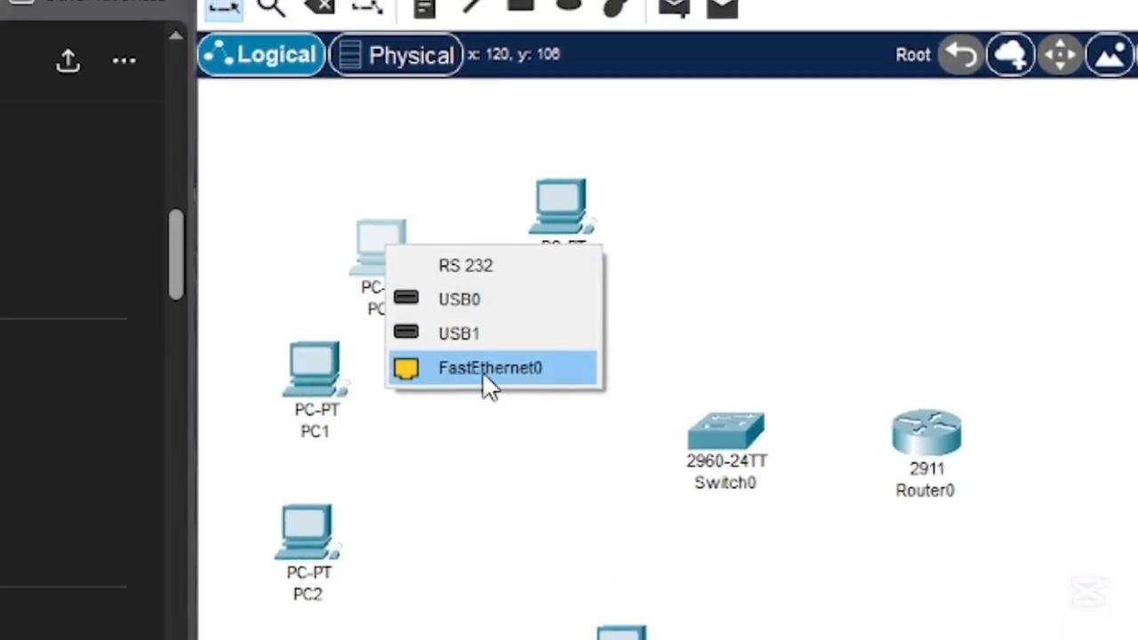
left_click(485, 393)
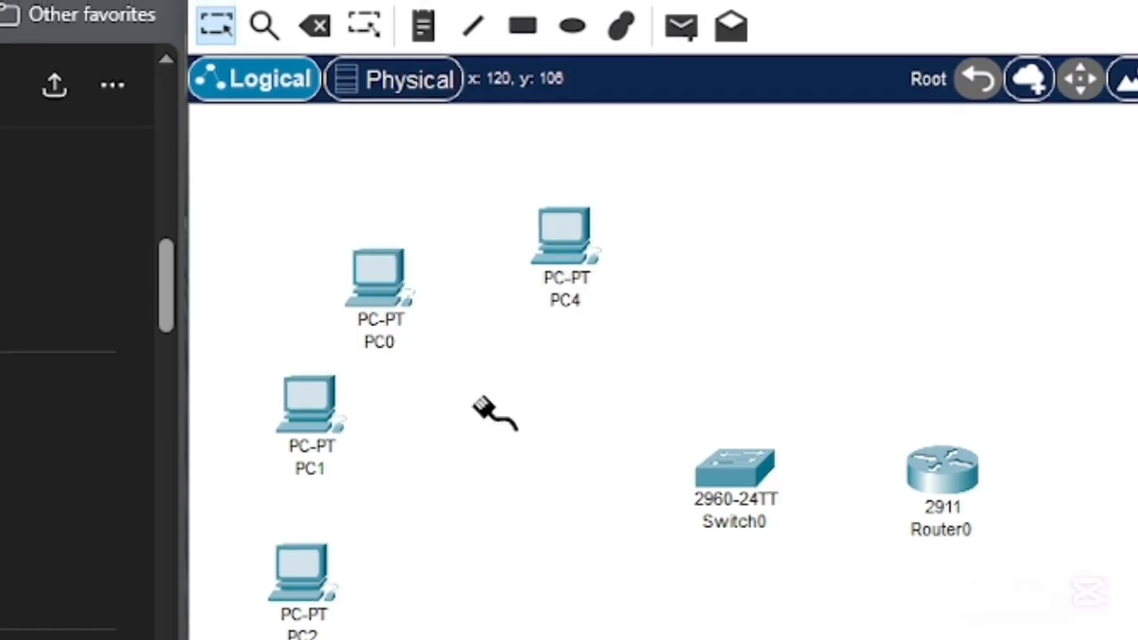
left_click(740, 484)
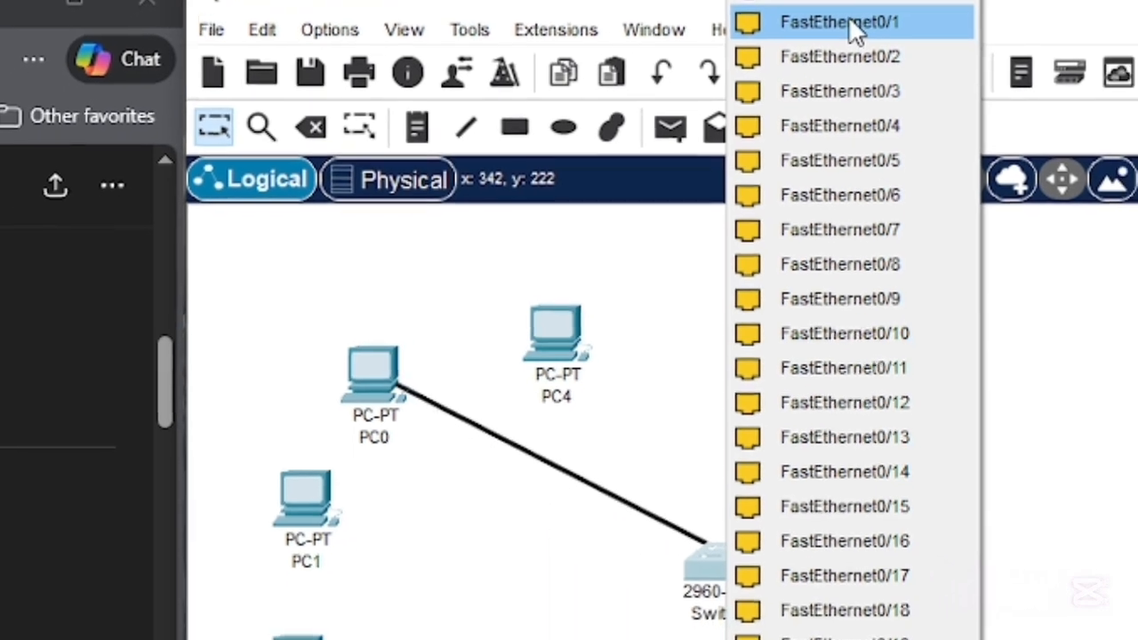
left_click(685, 534)
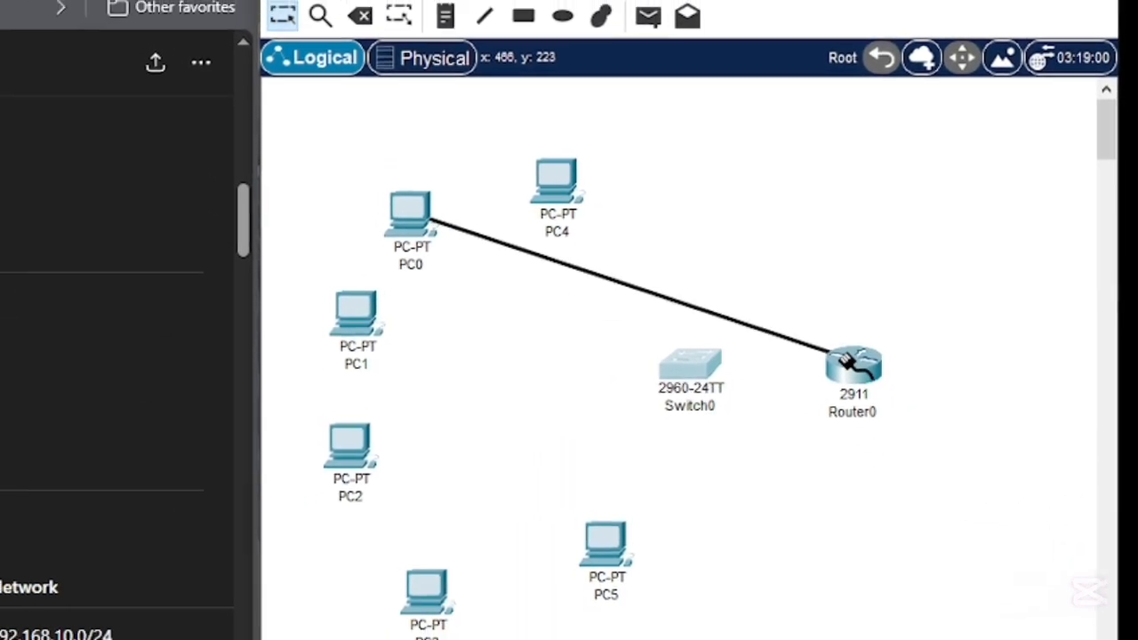
left_click(664, 365)
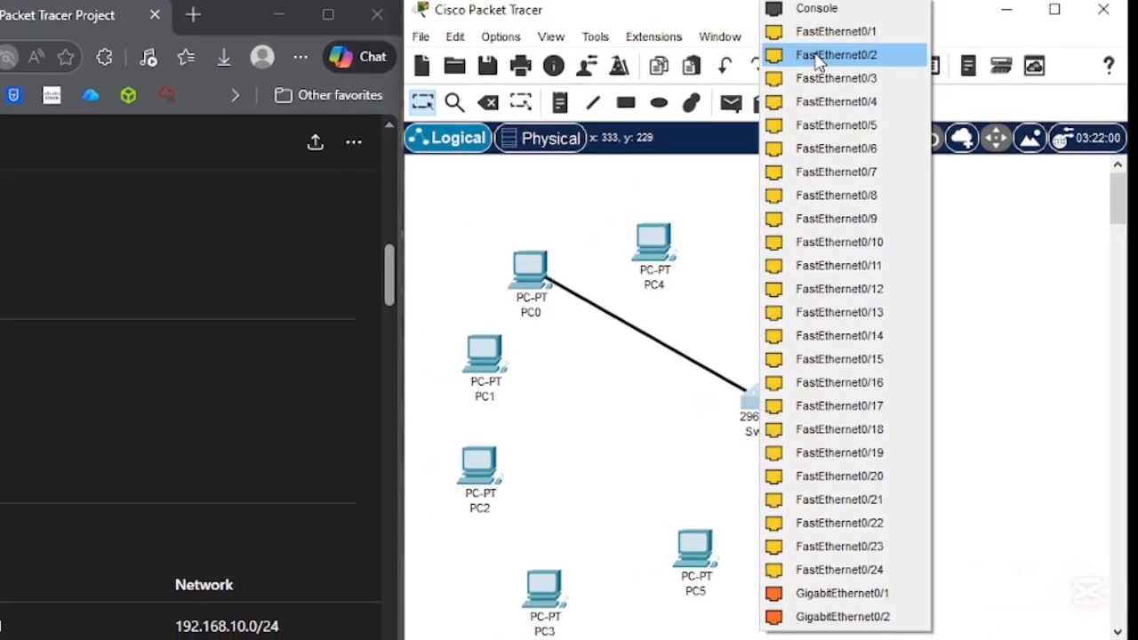
left_click(817, 52)
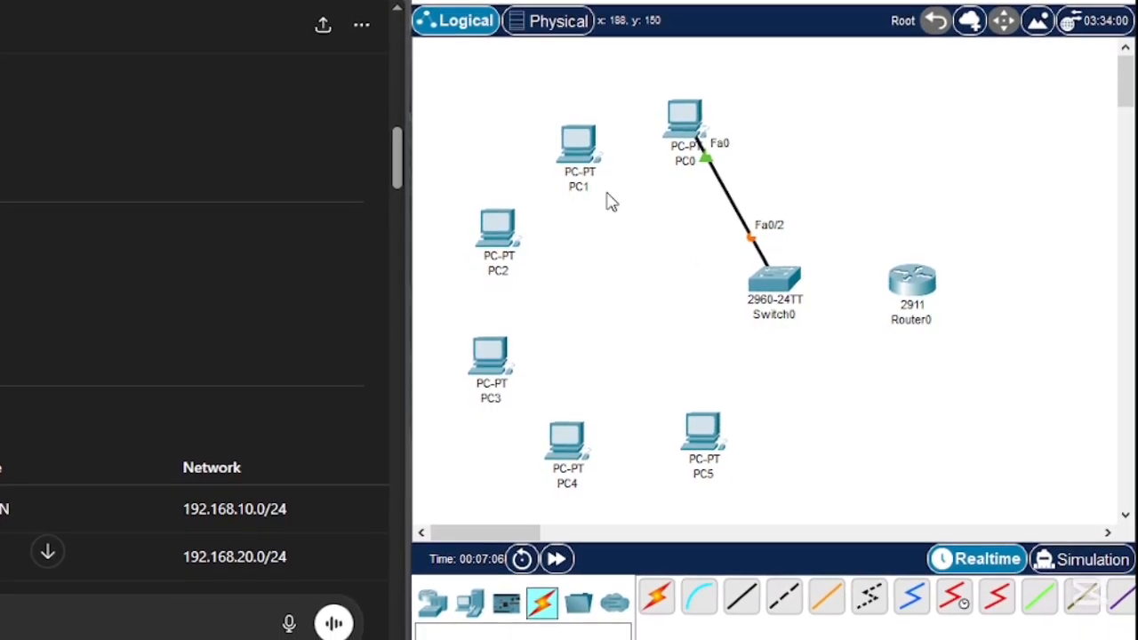
- Connect PC1's FastEthernet0 port to FastEthernet0/3 on the switch with a copper straight-through cable
left_click(784, 594)
left_click(742, 587)
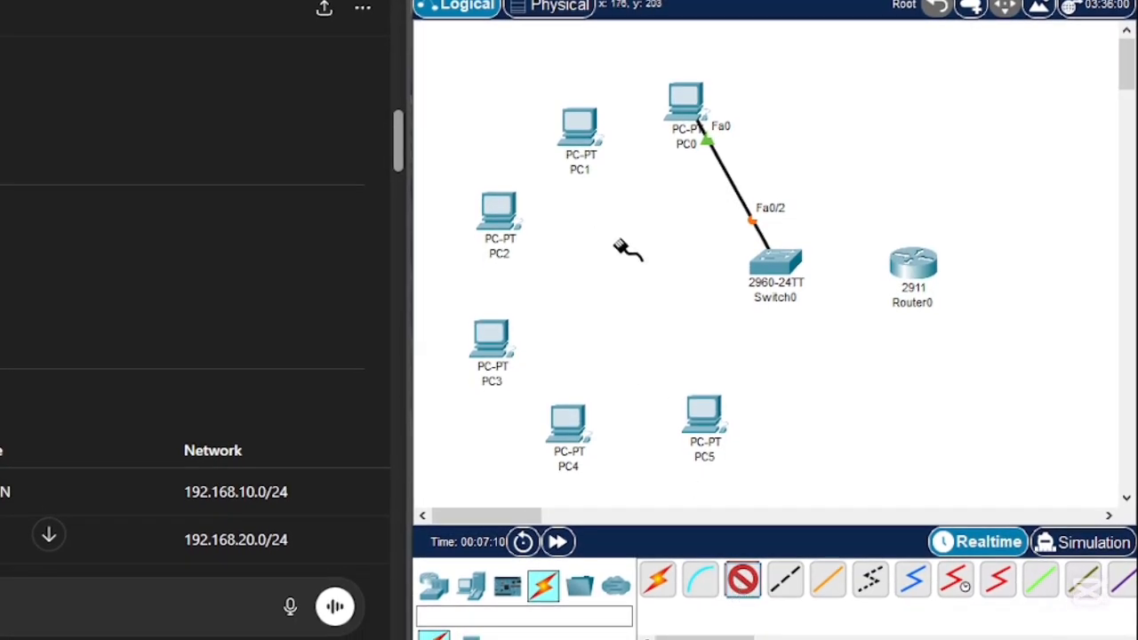
left_click(782, 277)
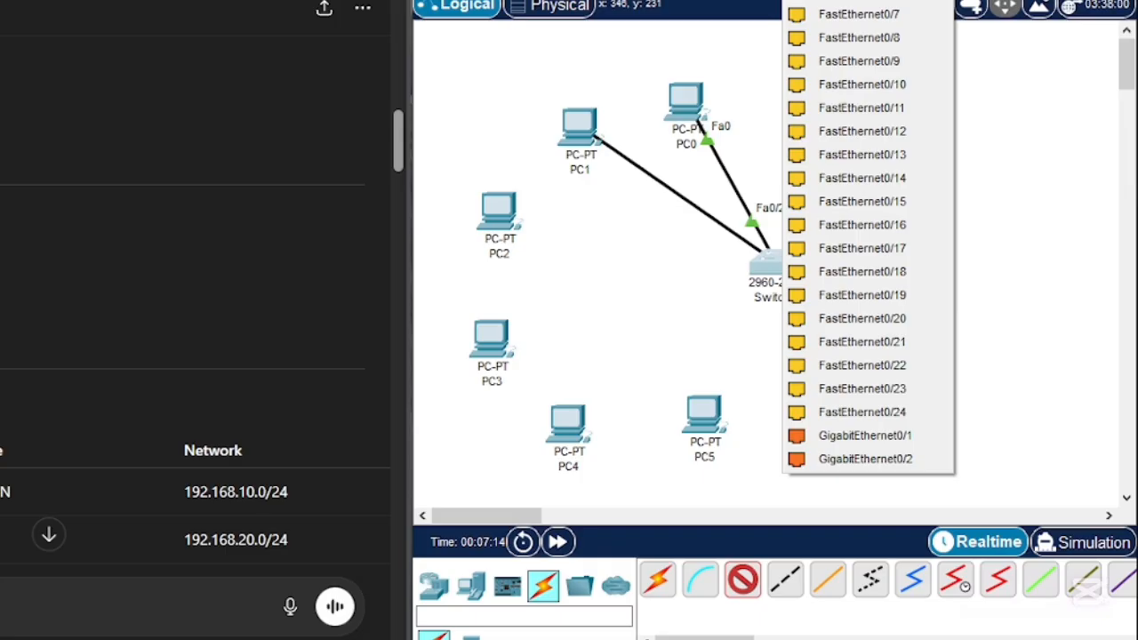
left_click(848, 4)
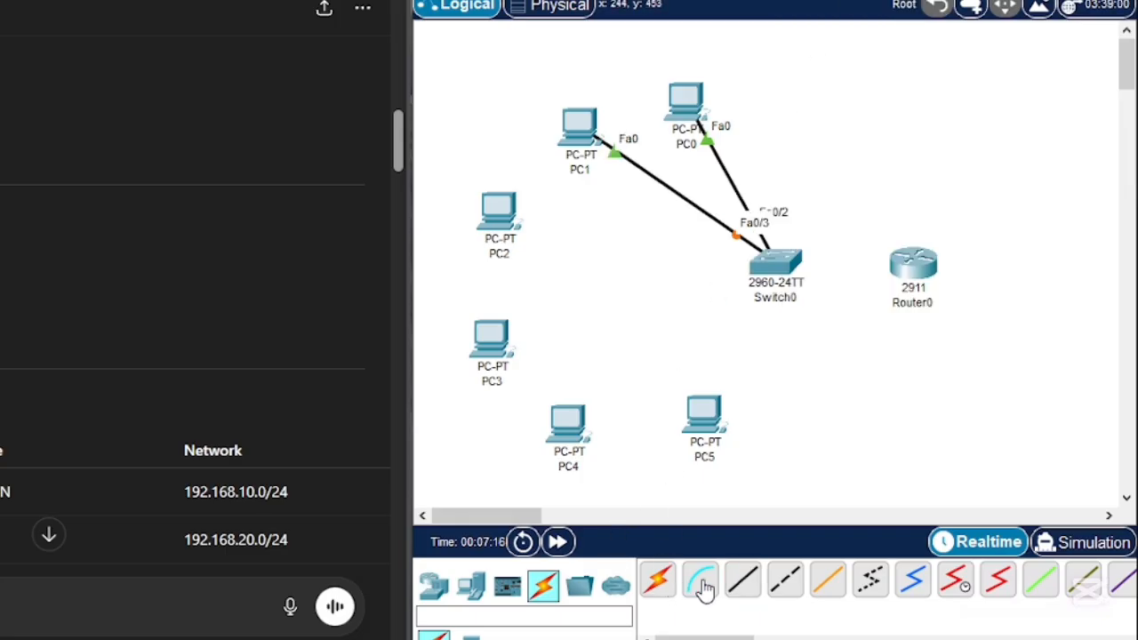
- Connect PC2 to FastEthernet0/4 and PC3 to FastEthernet0/5 on the switch with copper straight-through cables
left_click(743, 581)
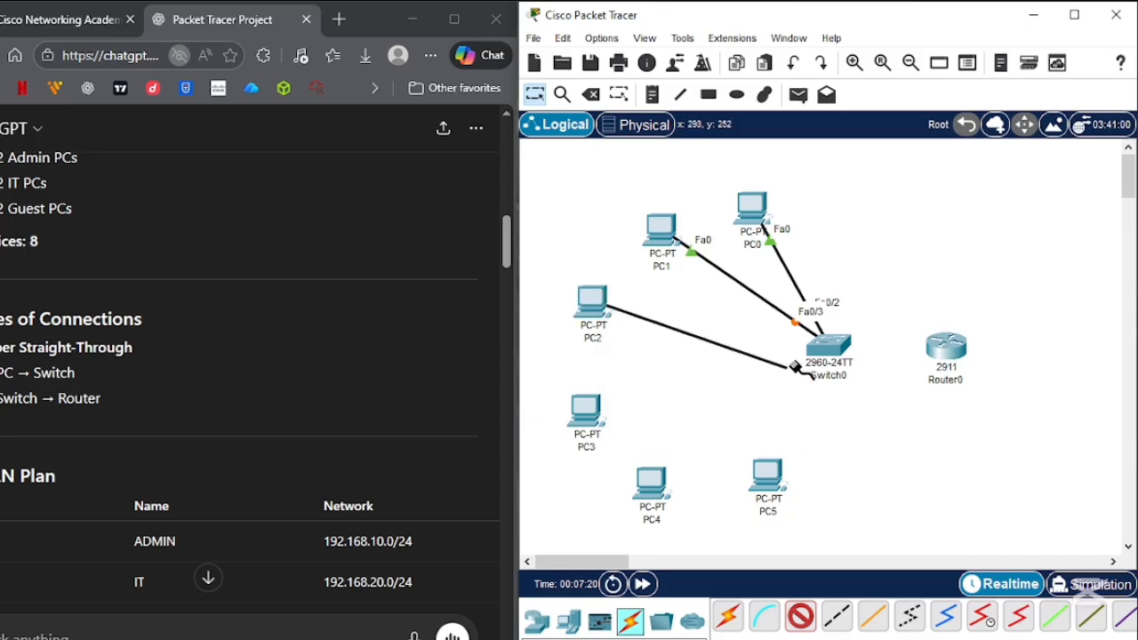
left_click(833, 350)
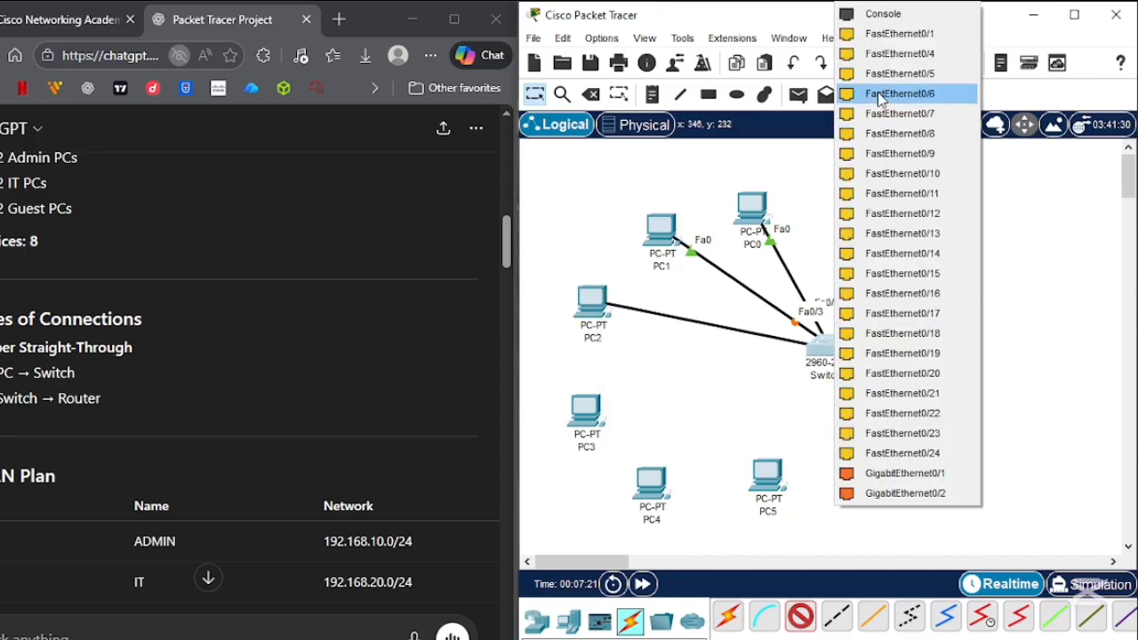
left_click(924, 55)
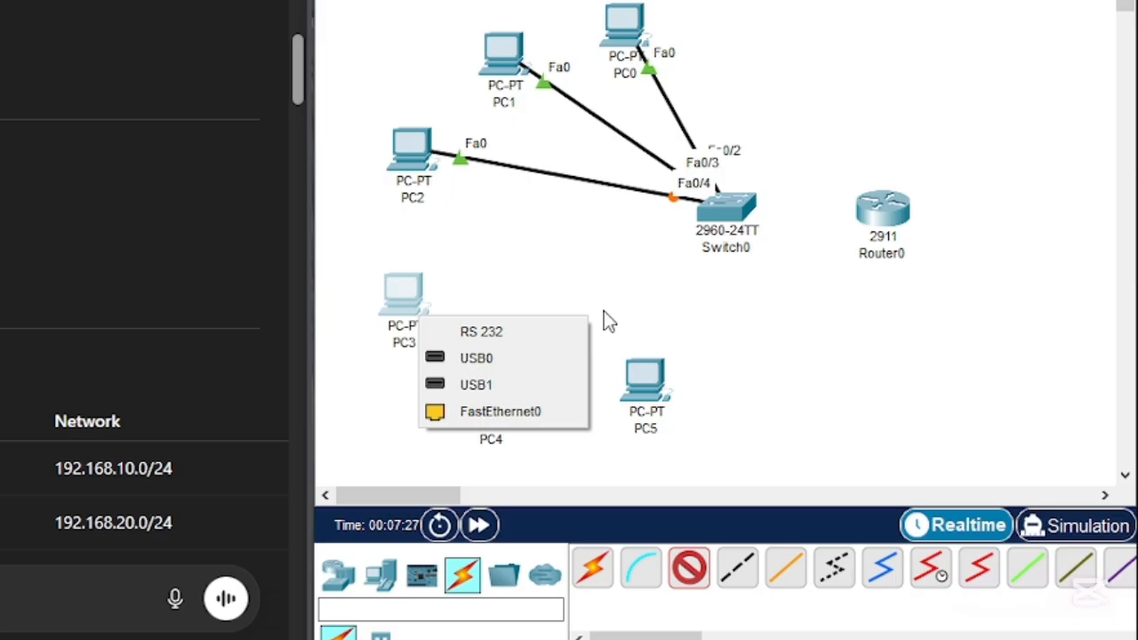
left_click(500, 411)
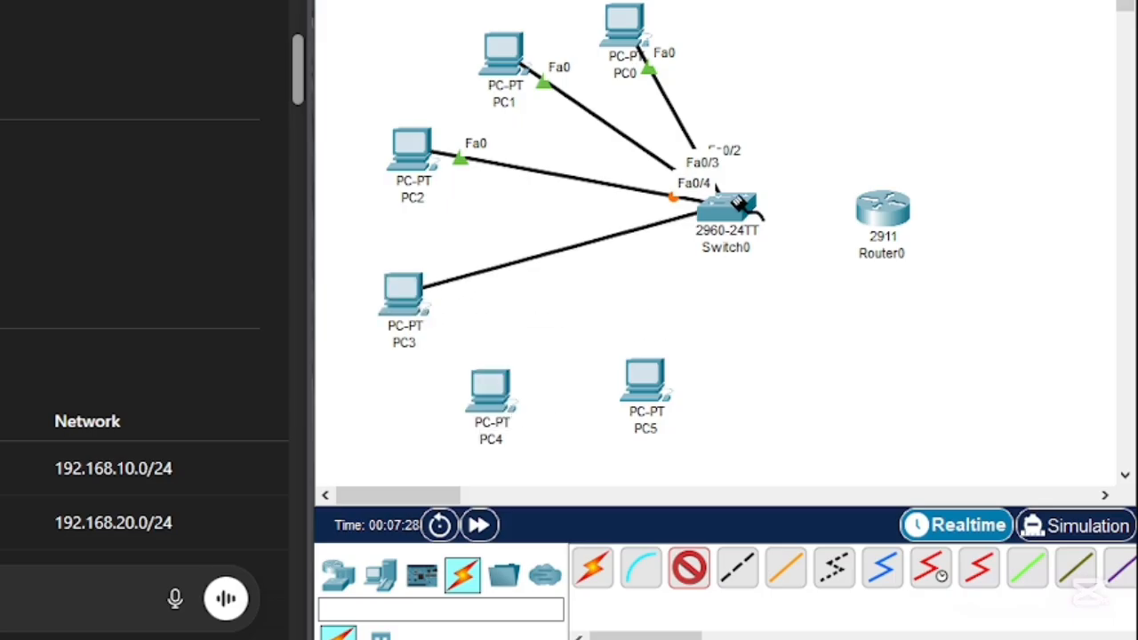
left_click(726, 206)
left_click(836, 2)
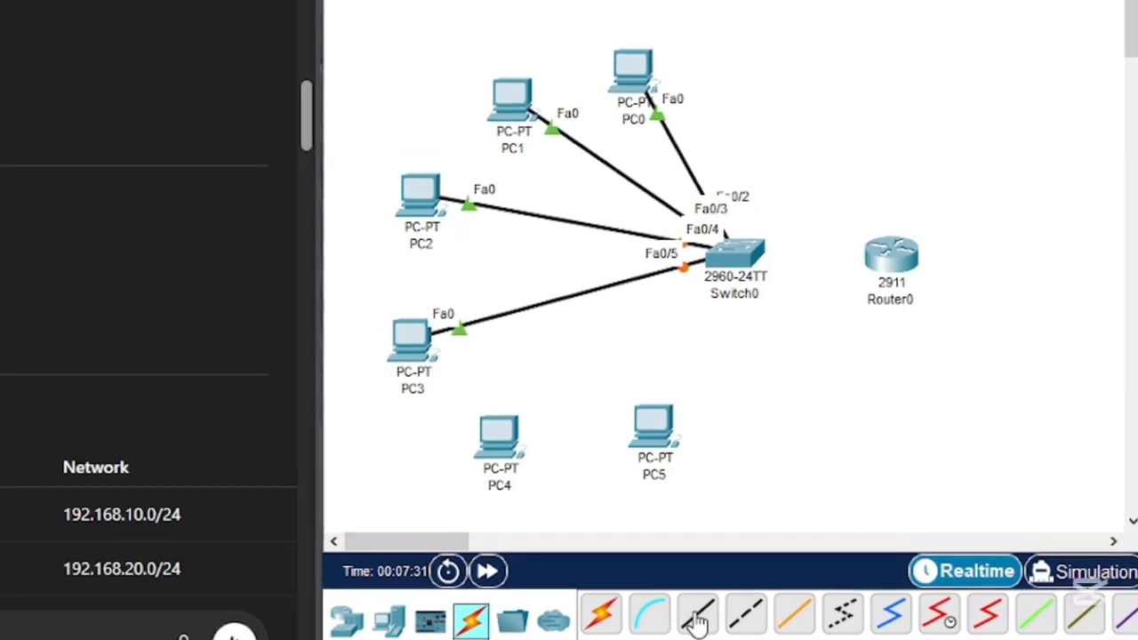
- Connect PC4 to FastEthernet0/6 and PC5 to FastEthernet0/7 on the switch with copper straight-through cables
left_click(696, 615)
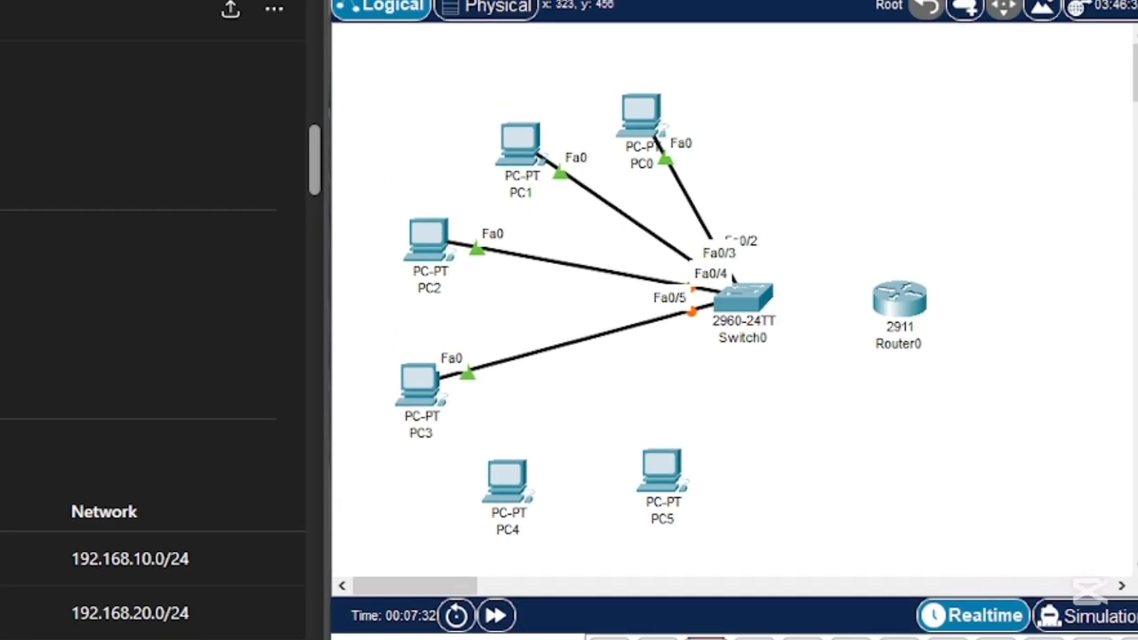
left_click(498, 435)
left_click(588, 532)
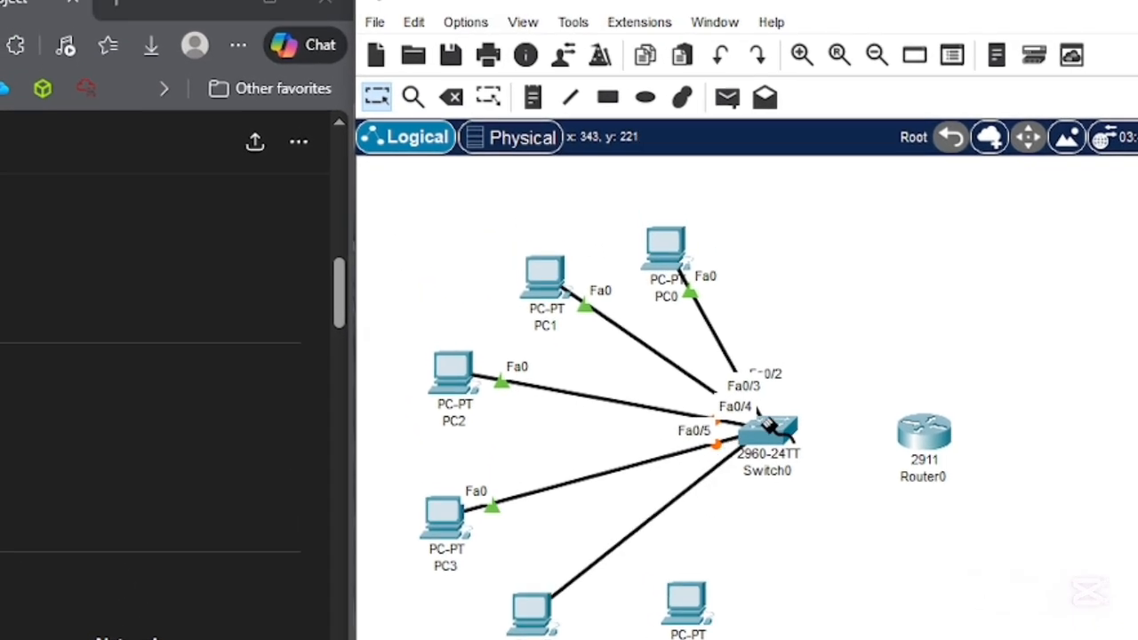
left_click(769, 429)
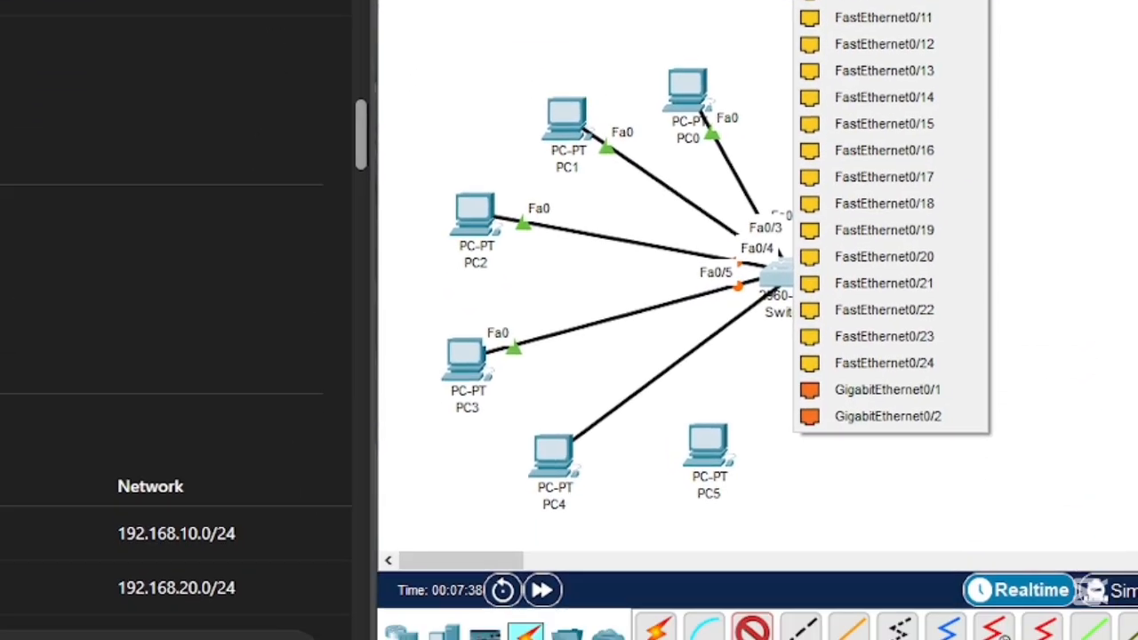
left_click(853, 40)
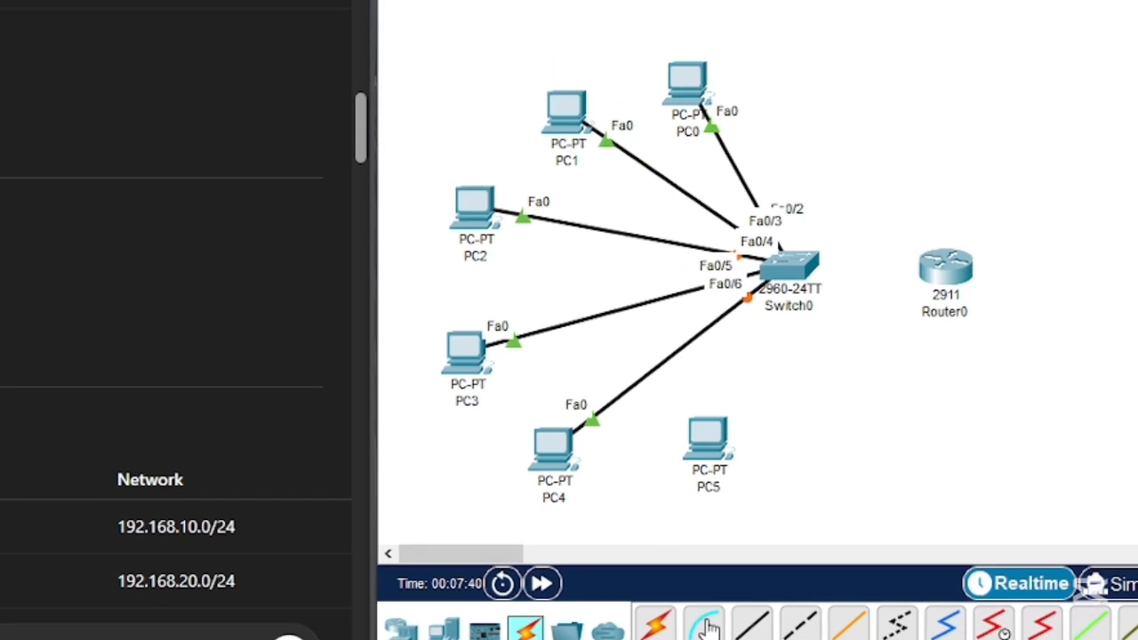
left_click(717, 412)
left_click(798, 623)
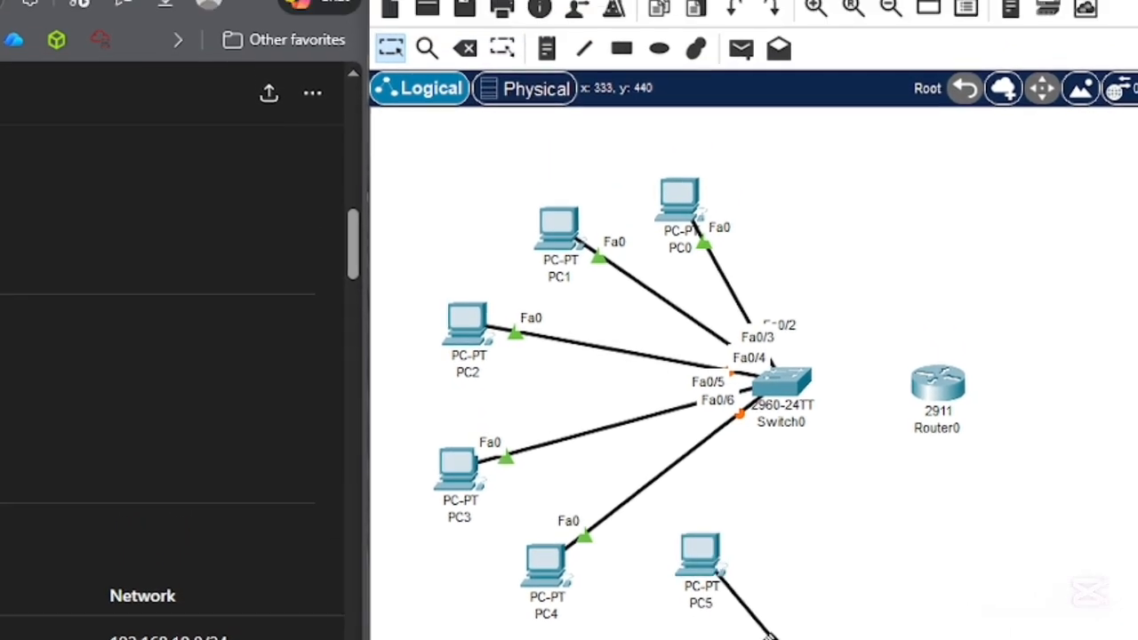
left_click(782, 355)
left_click(886, 97)
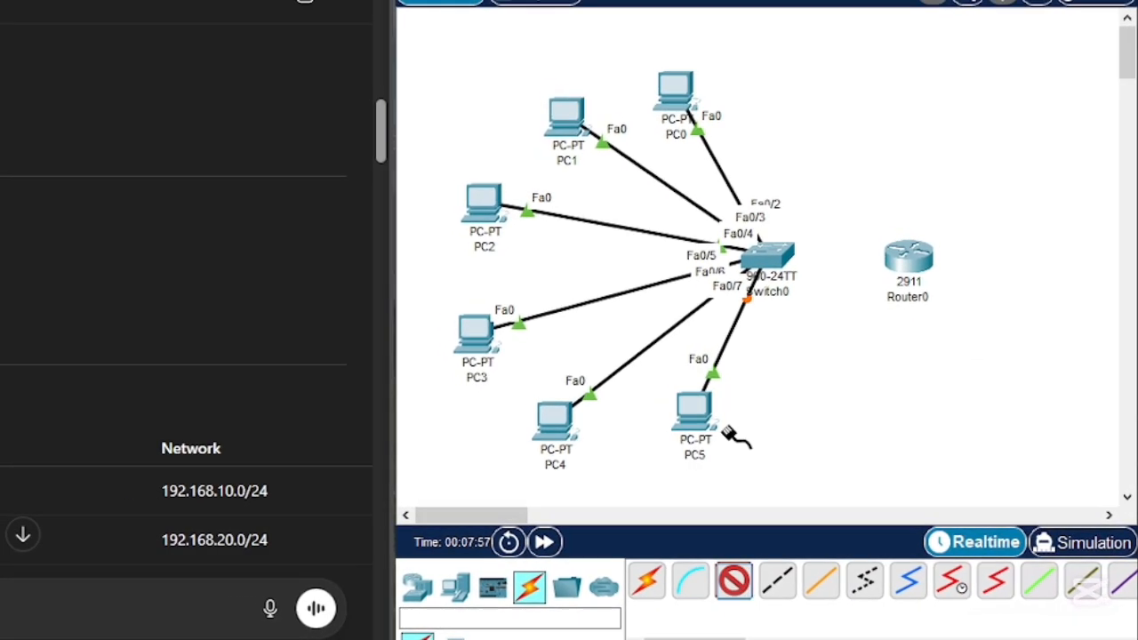
- Link the switch's FastEthernet0/1 port to the router's GigabitEthernet0/0 port with a copper straight-through cable
left_click(772, 256)
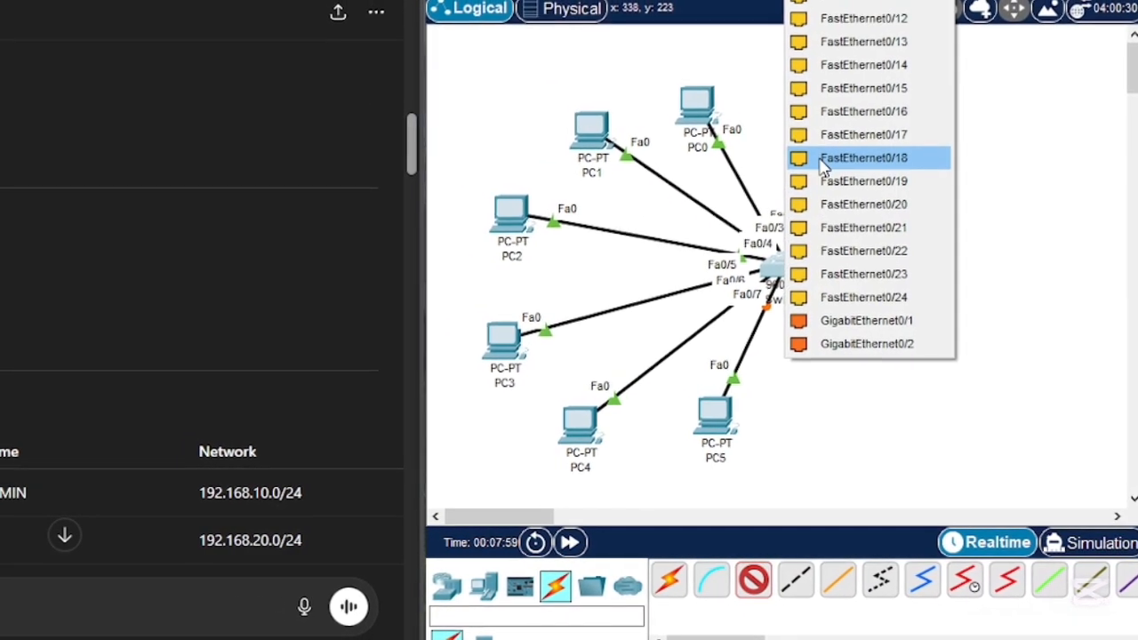
left_click(875, 323)
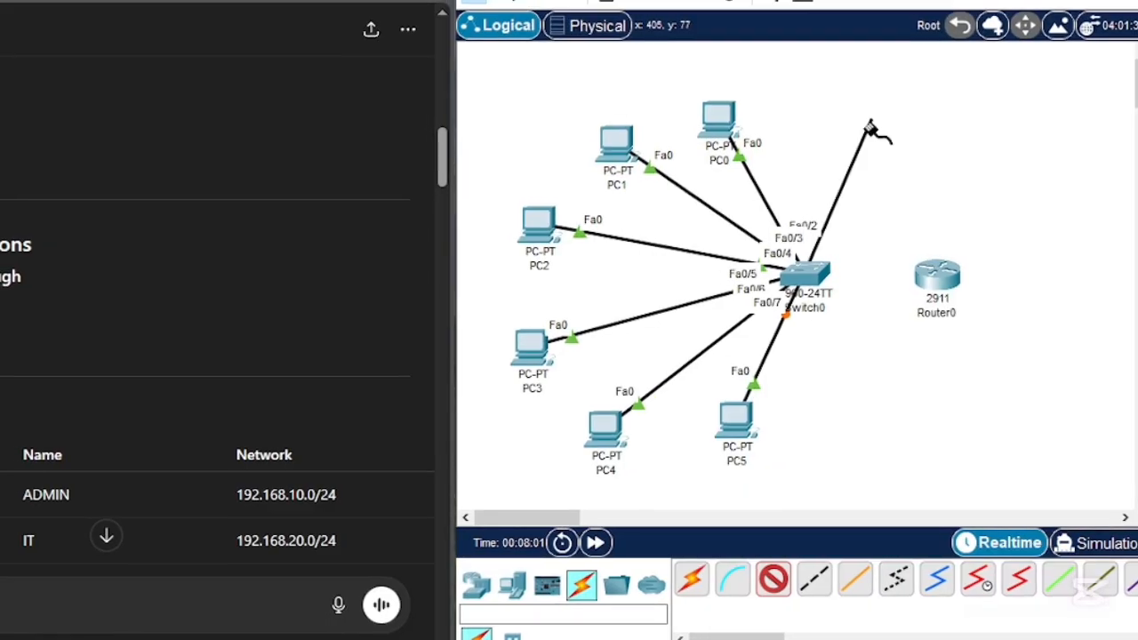
left_click(935, 277)
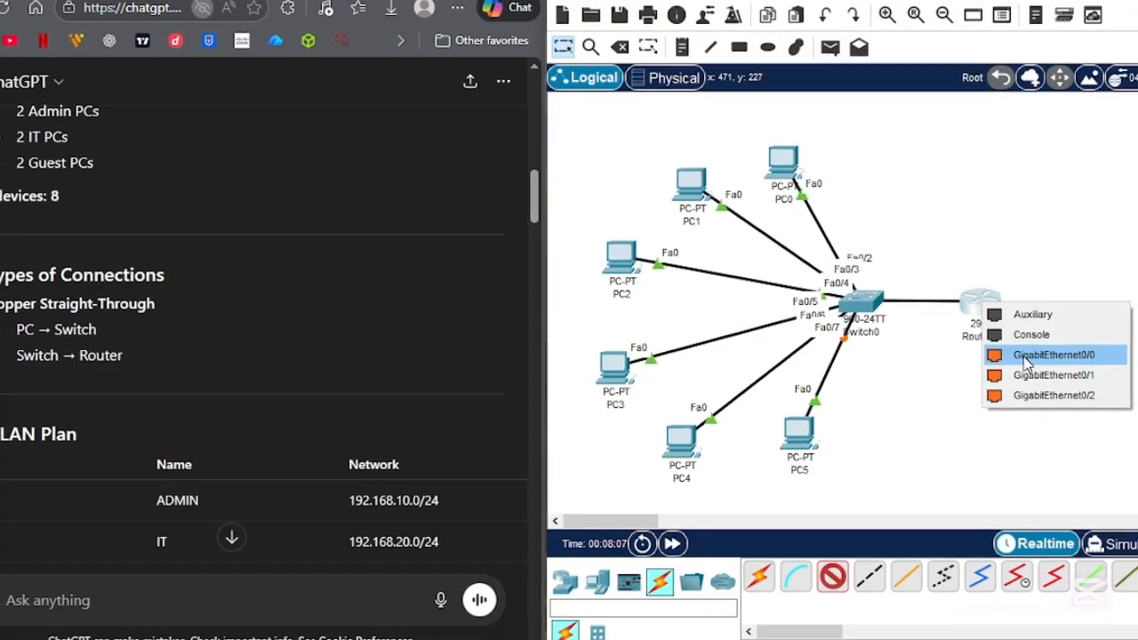
left_click(1022, 353)
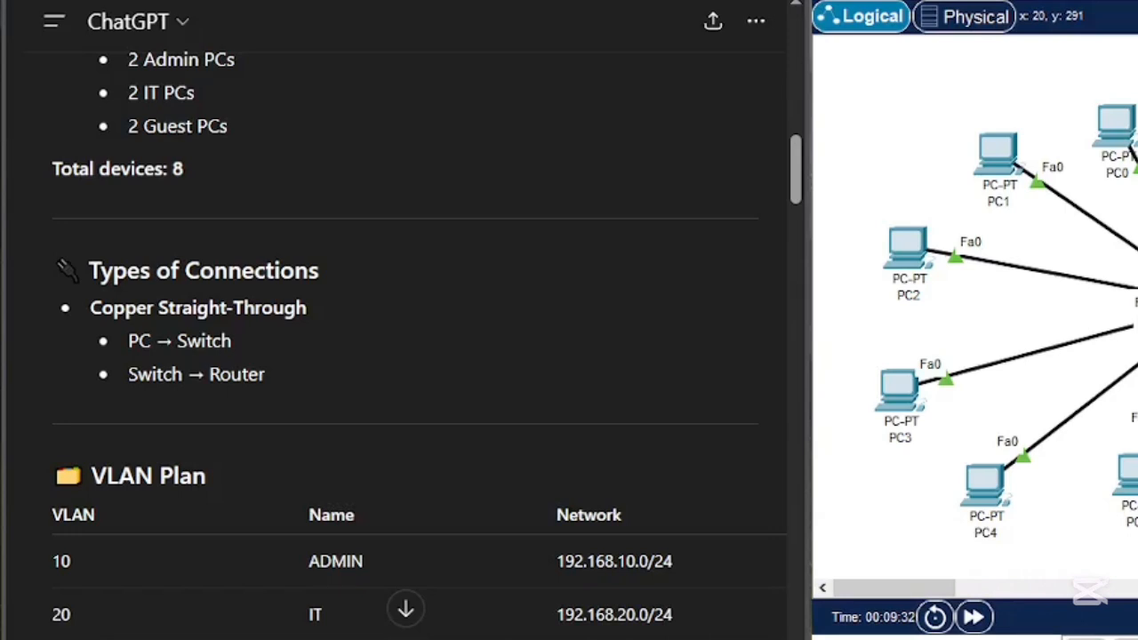
- Review the VLAN plan and the device placement and port connection instructions in the ChatGPT project guide
scroll(275, 427, "down", 3)
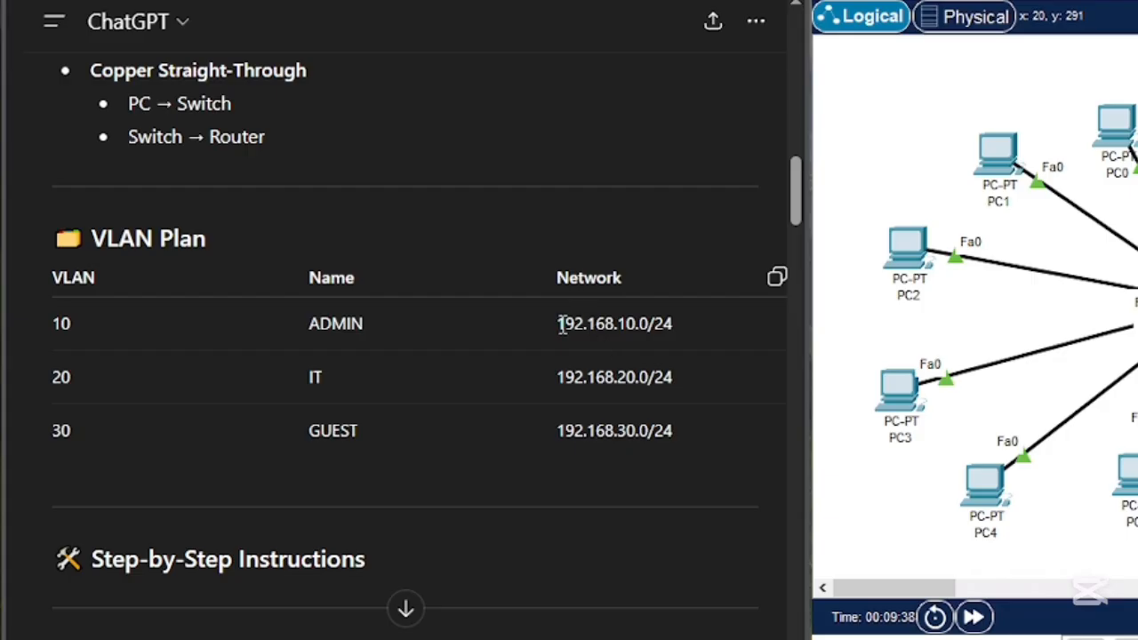
left_click(693, 356)
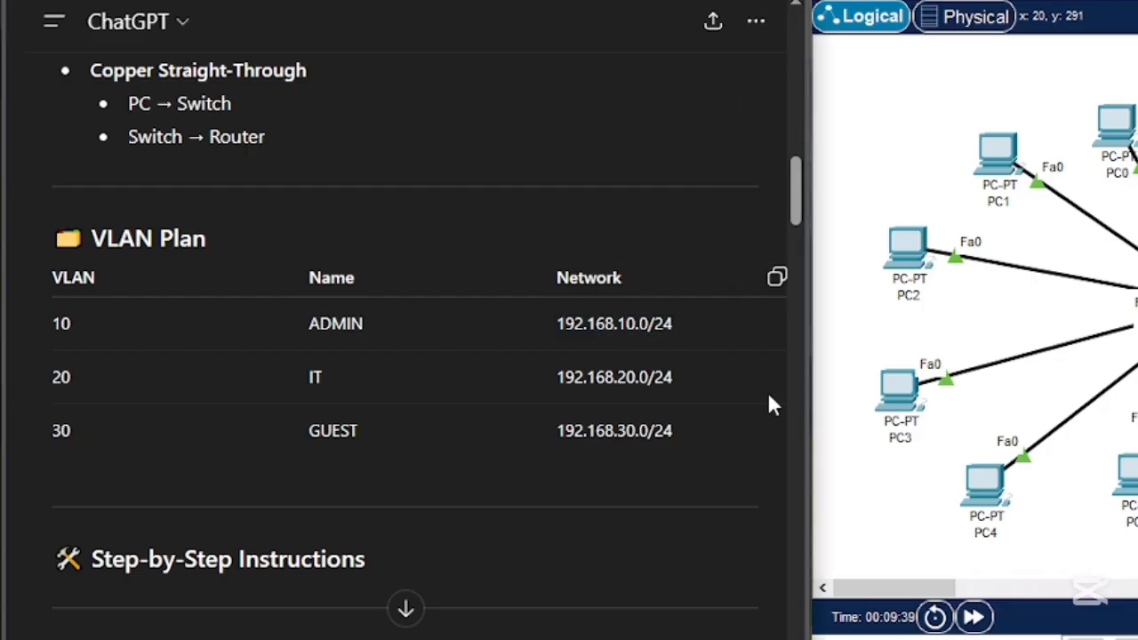
scroll(534, 495, "down", 4)
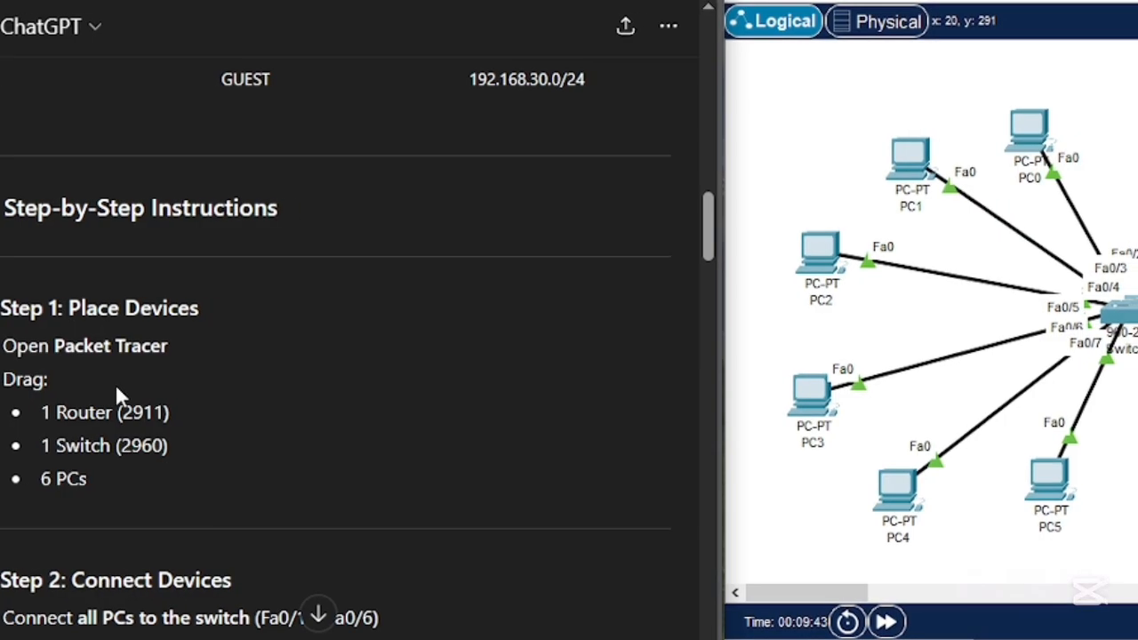
scroll(50, 391, "down", 1)
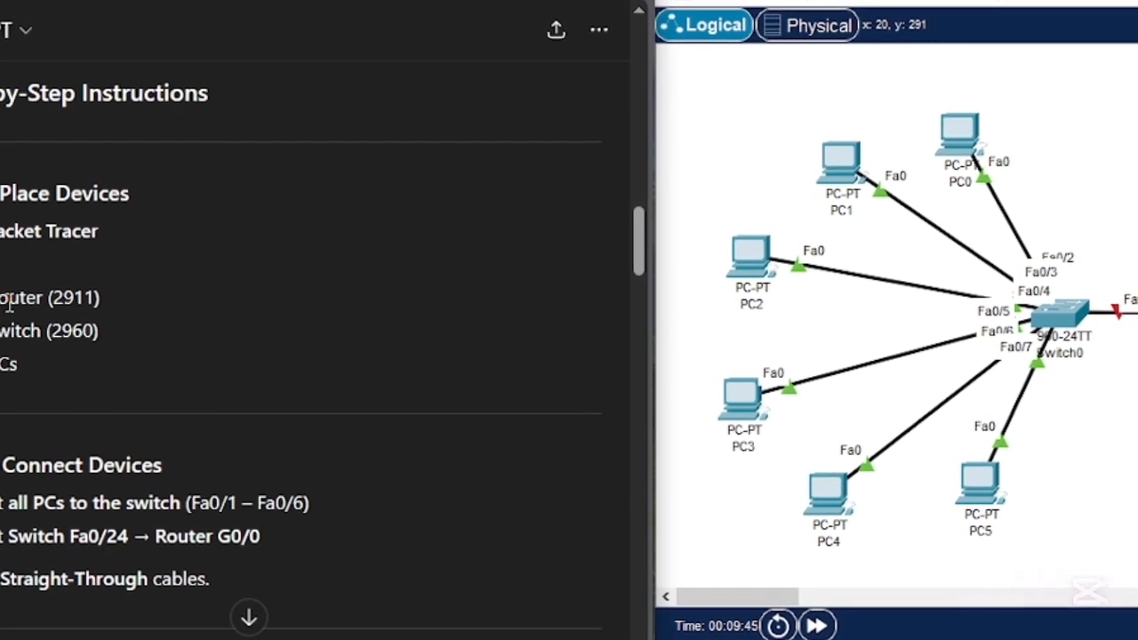
scroll(36, 412, "down", 3)
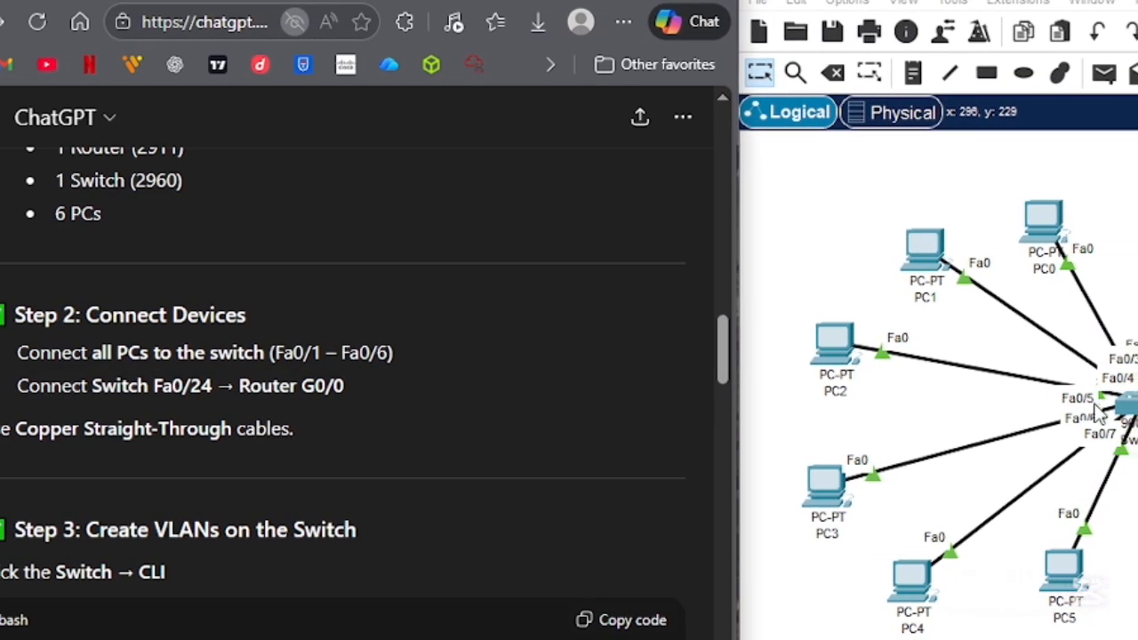
scroll(241, 433, "down", 2)
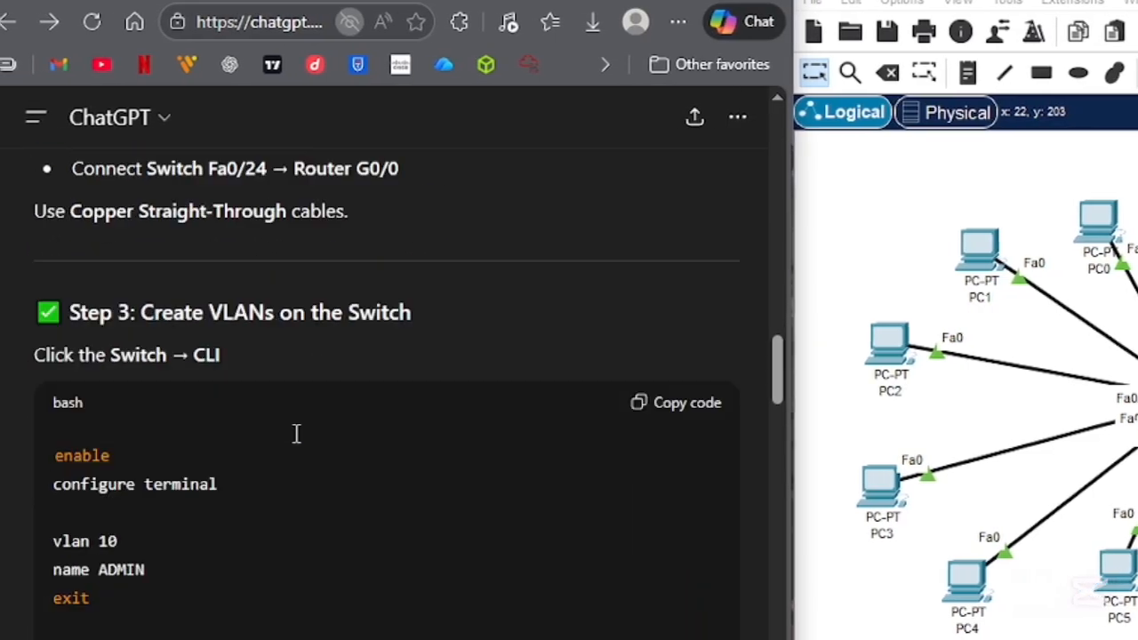
scroll(275, 590, "down", 2)
scroll(275, 590, "up", 5)
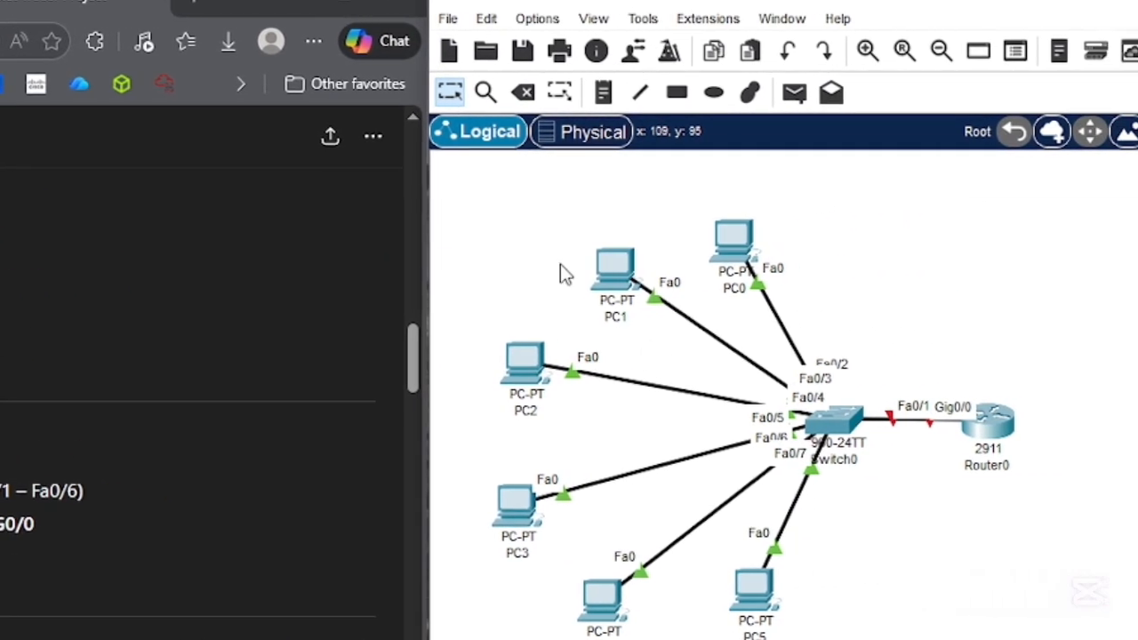
- Delete every existing cable between the PCs, the switch and the router in Packet Tracer
left_click(523, 91)
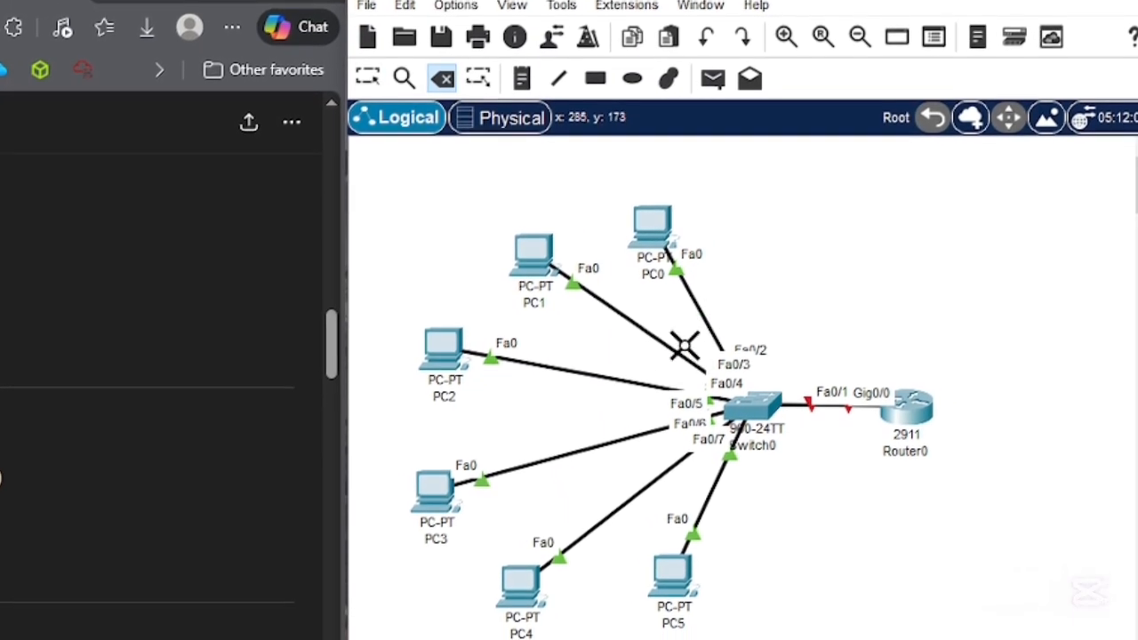
left_click(671, 352)
left_click(699, 302)
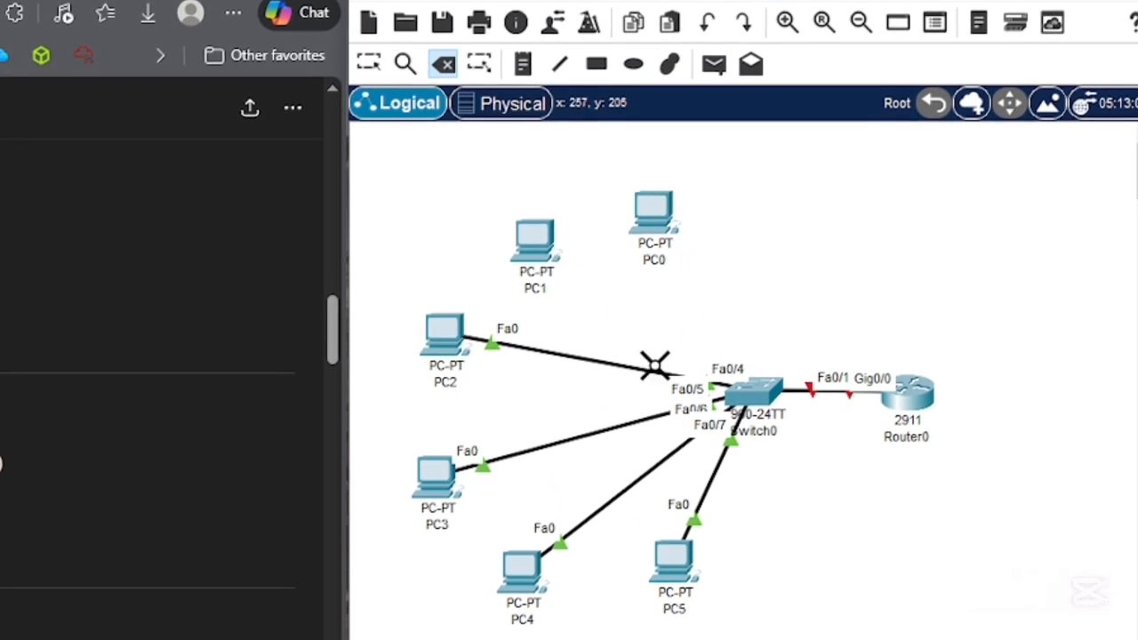
left_click(625, 374)
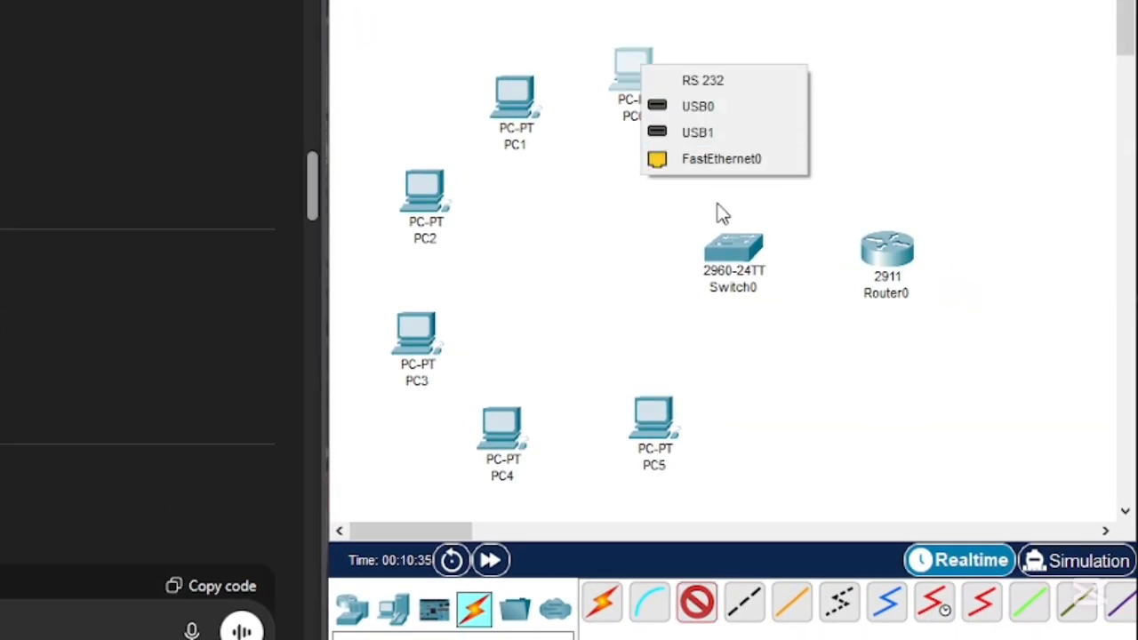
- Cable PC0's FastEthernet0 to the switch's FastEthernet0/1 and PC1's to FastEthernet0/2, using copper straight-through
left_click(742, 161)
left_click(766, 253)
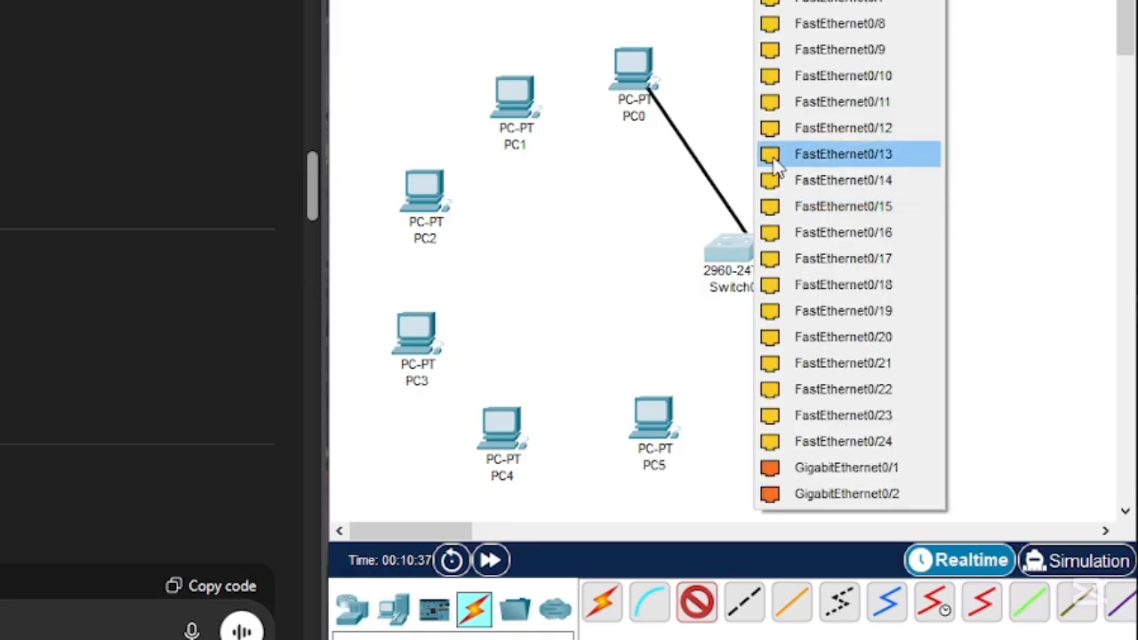
left_click(840, 1)
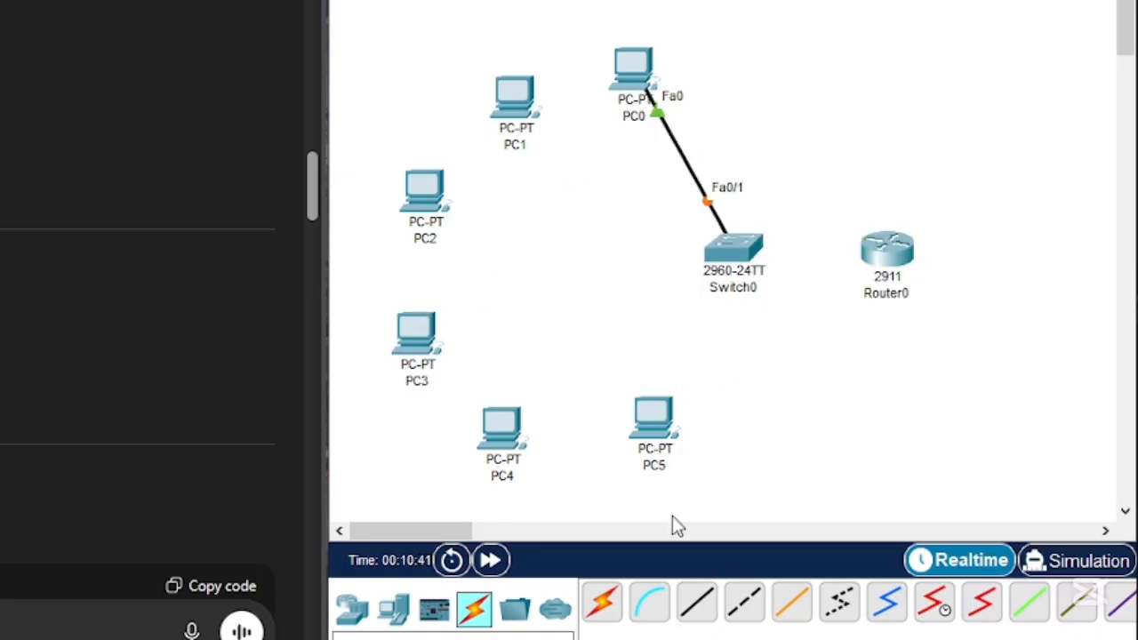
left_click(697, 612)
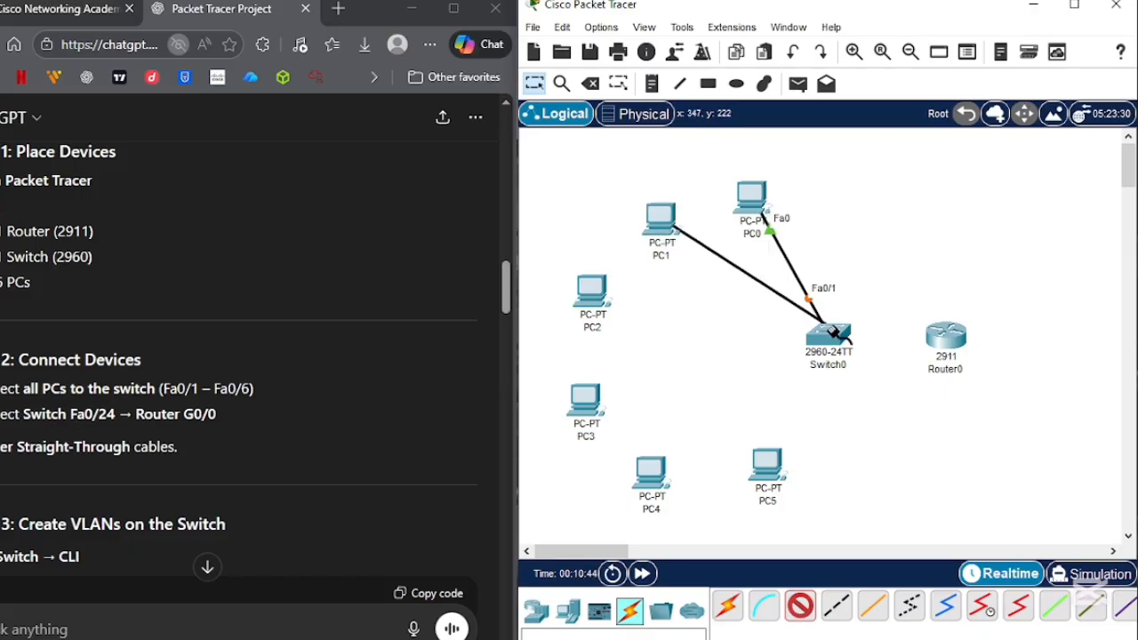
left_click(832, 331)
left_click(899, 27)
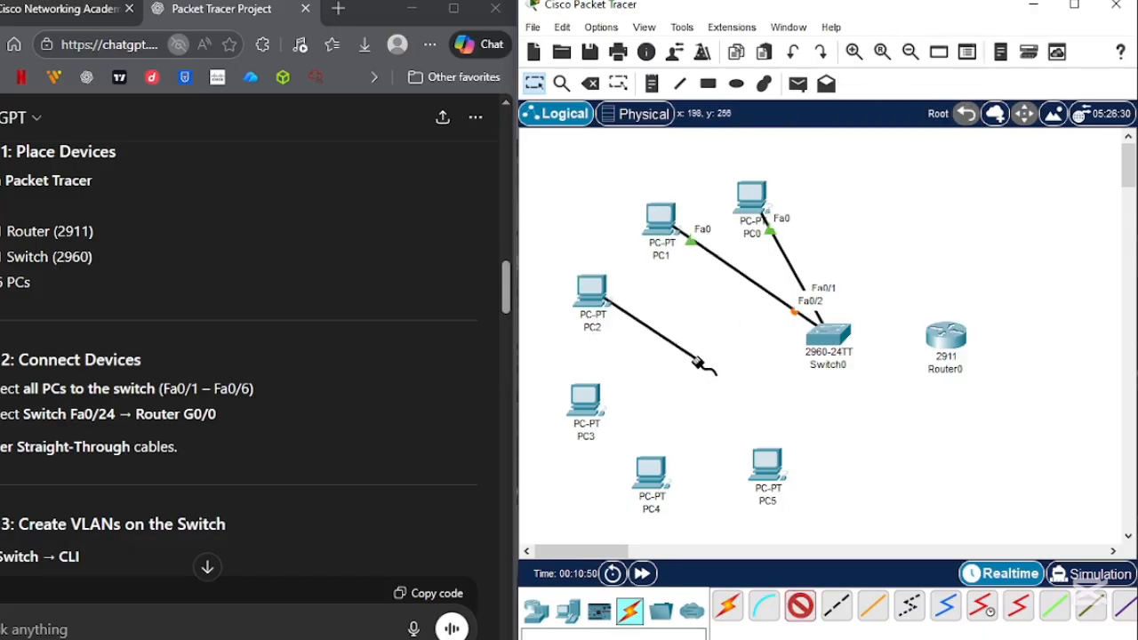
- Cable PC2's FastEthernet0 to the switch's FastEthernet0/3 and PC3's to FastEthernet0/4, using copper straight-through
left_click(841, 338)
left_click(924, 24)
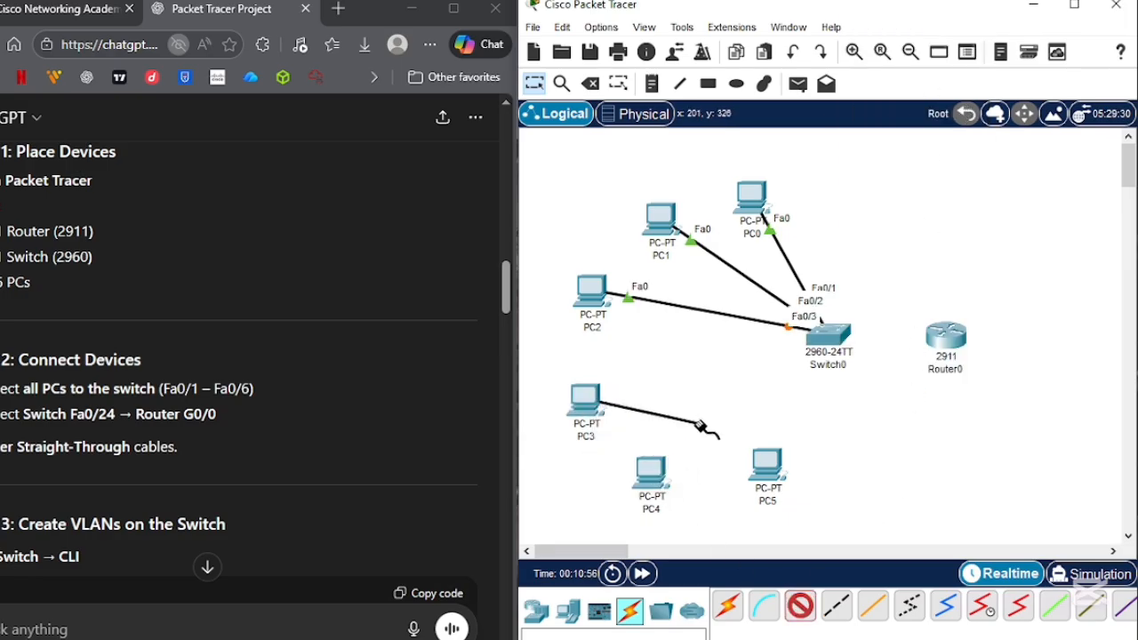
left_click(829, 343)
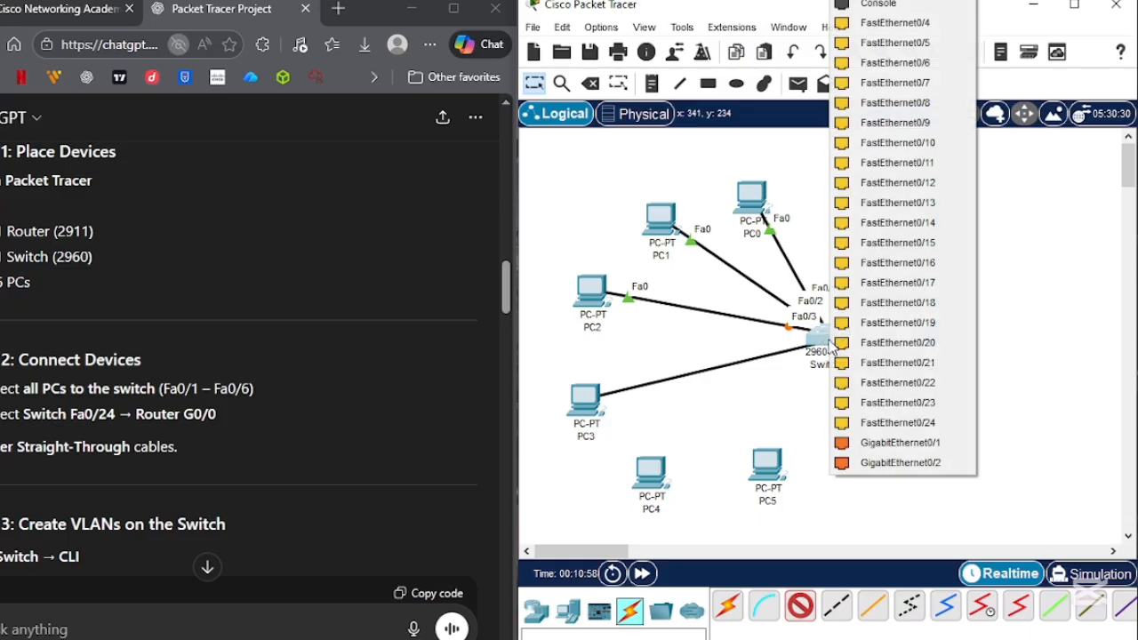
left_click(900, 23)
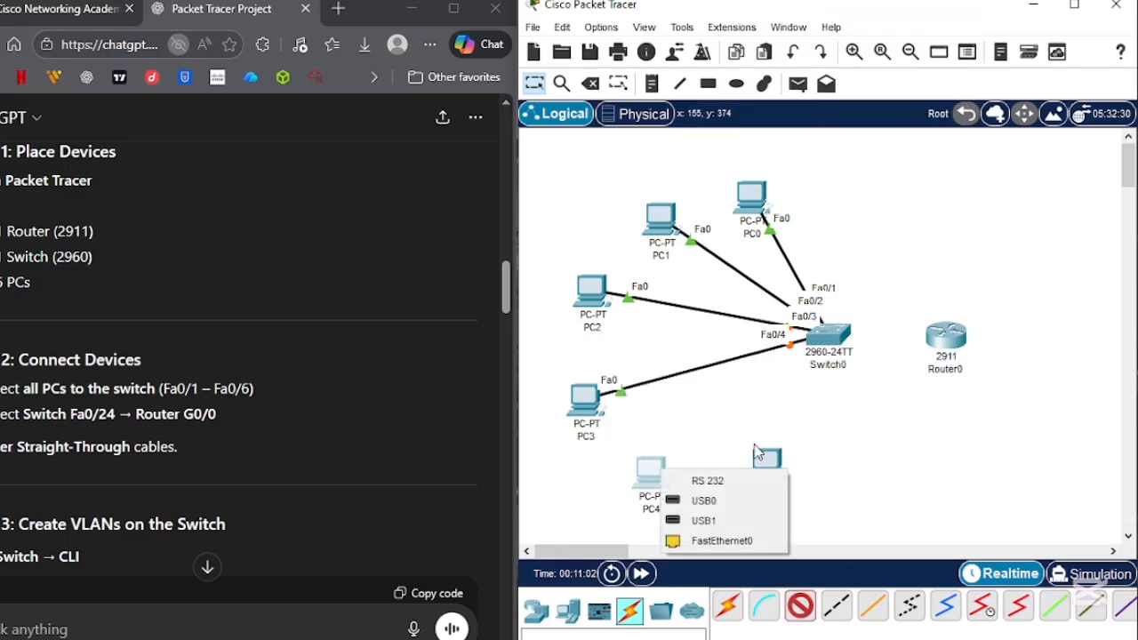
- Cable PC4's FastEthernet0 to the switch's FastEthernet0/5 and PC5's to FastEthernet0/6, using copper straight-through
left_click(829, 335)
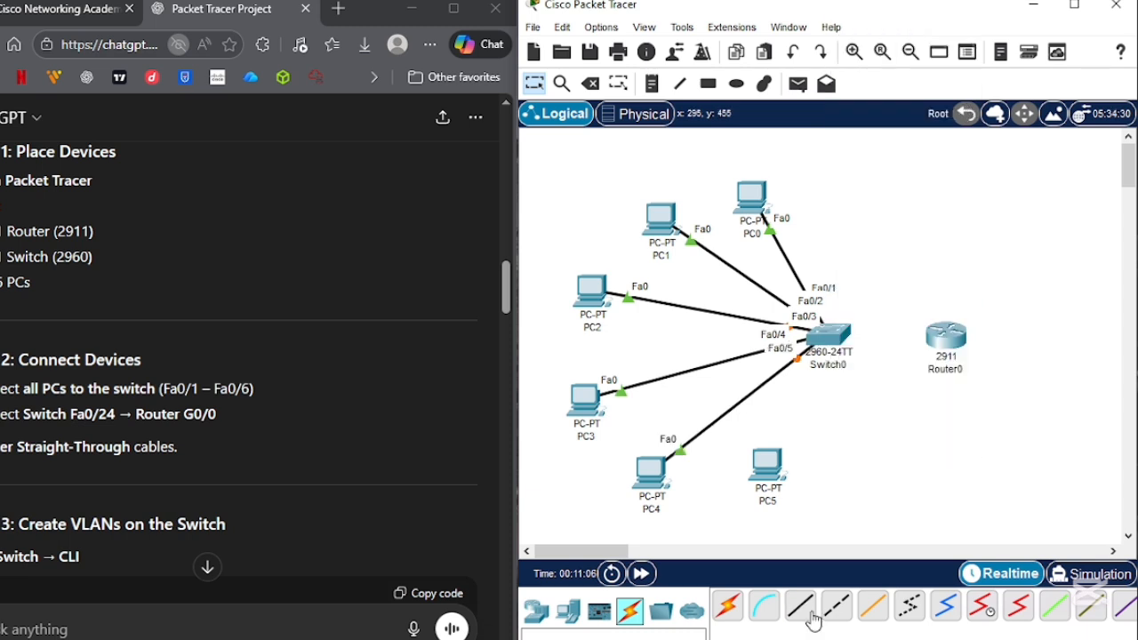
left_click(770, 487)
left_click(804, 523)
left_click(827, 336)
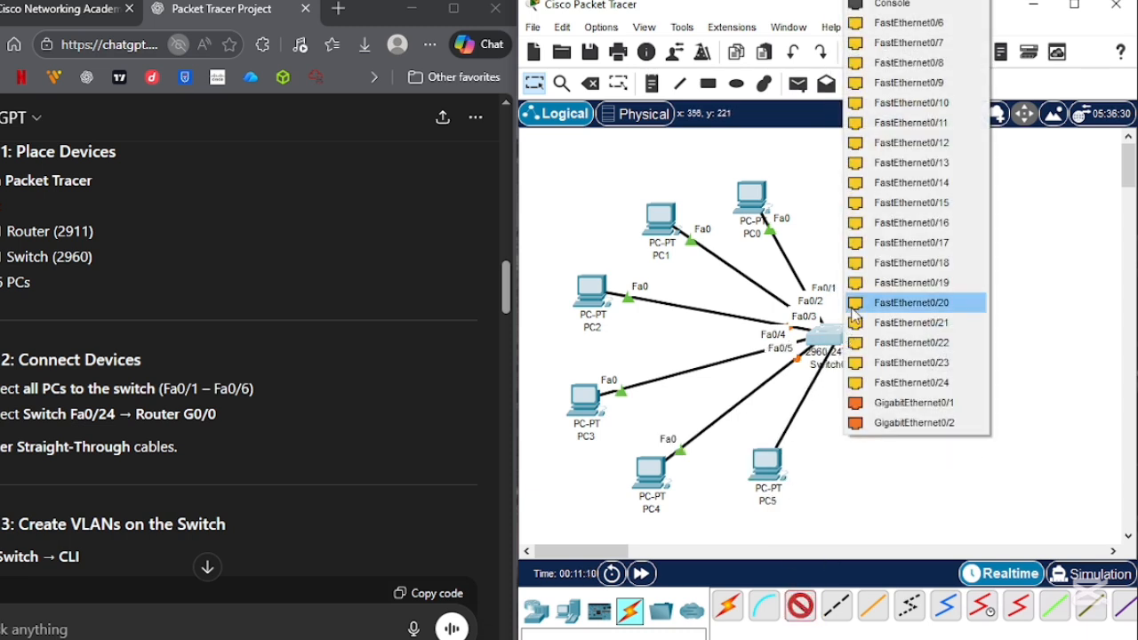
left_click(924, 23)
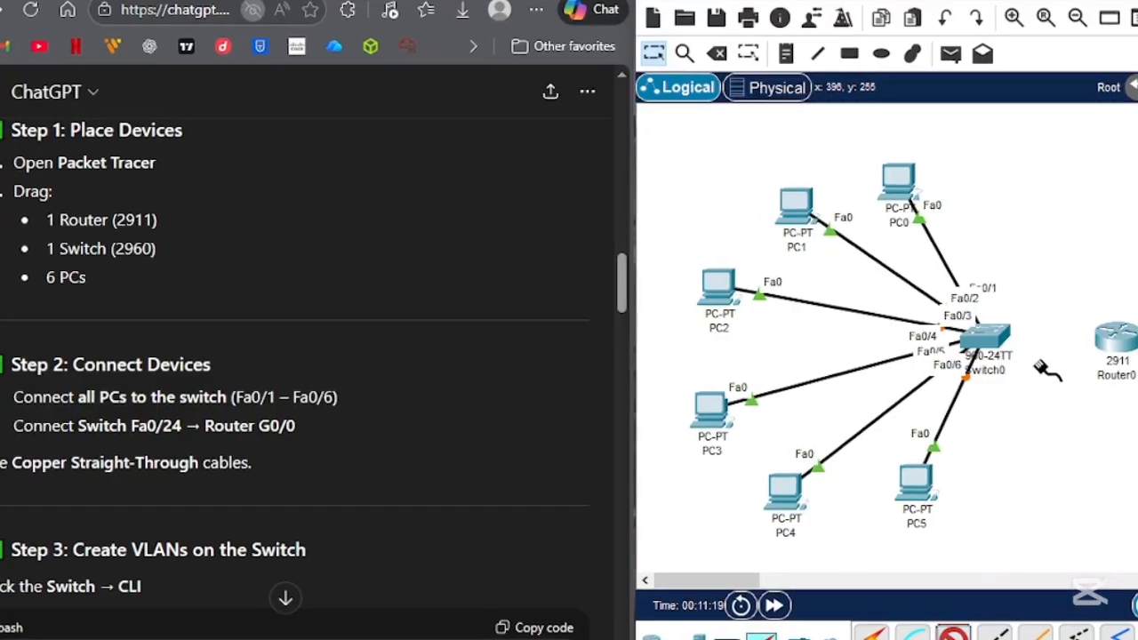
- Run a copper straight-through cable from the switch to the router, and find the guide's Step 3 on creating VLANs
left_click(1012, 343)
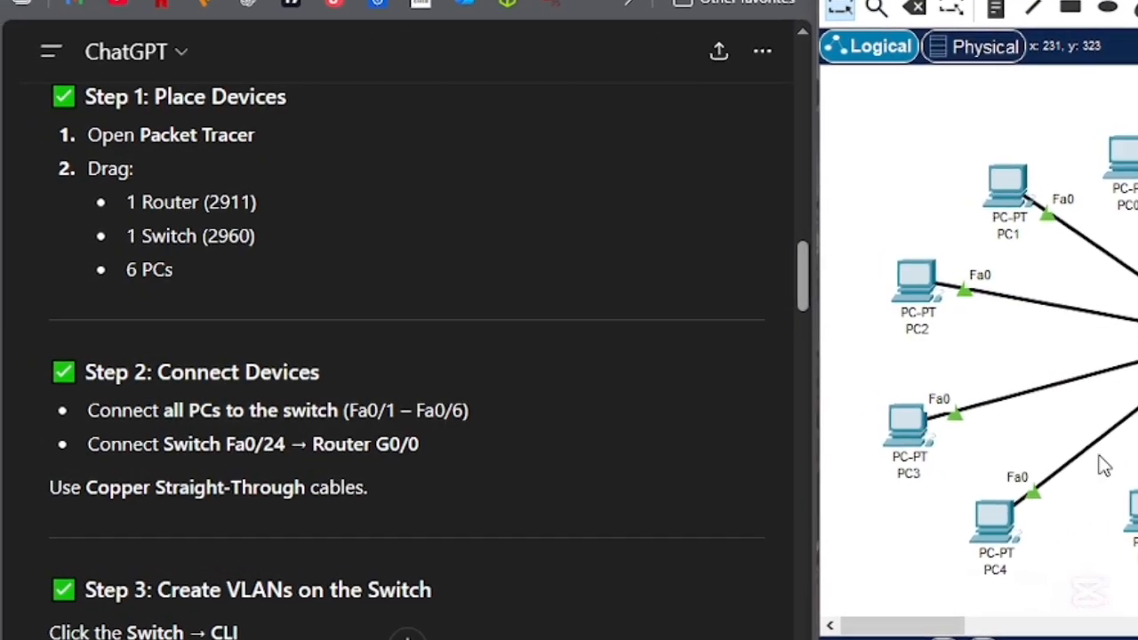
scroll(432, 471, "down", 3)
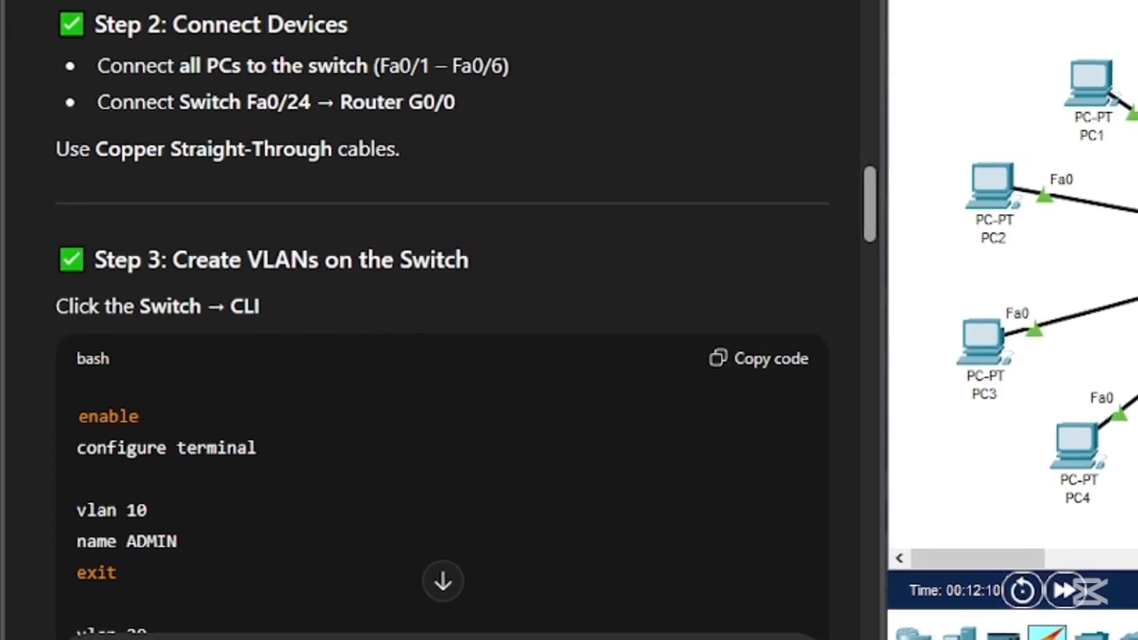
scroll(418, 374, "down", 2)
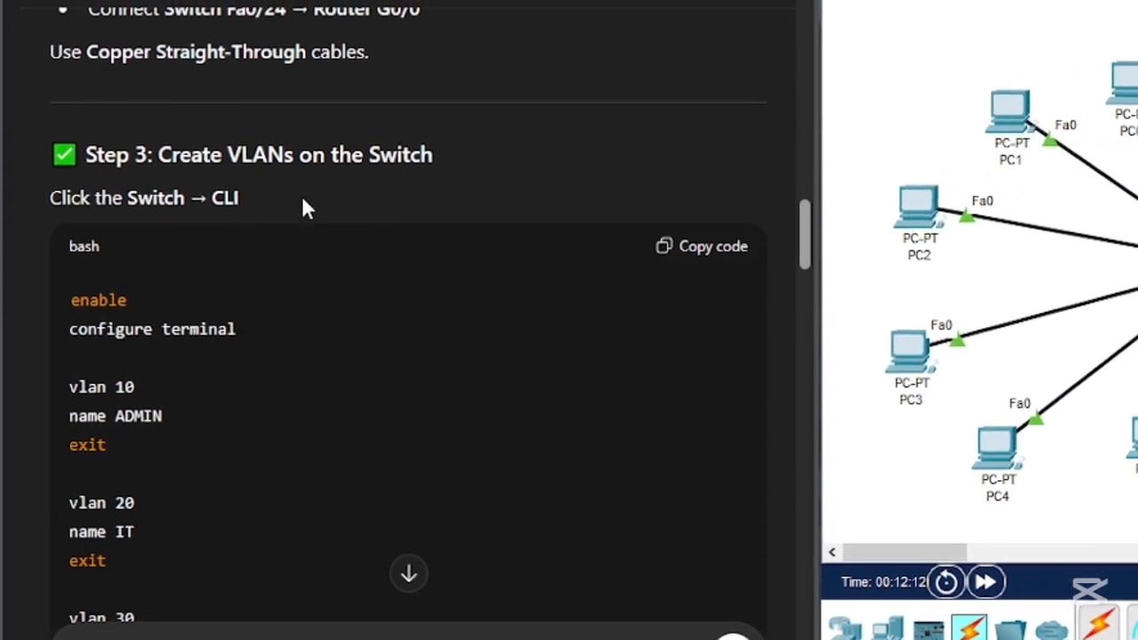
- Open the switch's command-line interface alongside the guide's Step 3 and bring up its user prompt
scroll(172, 324, "down", 2)
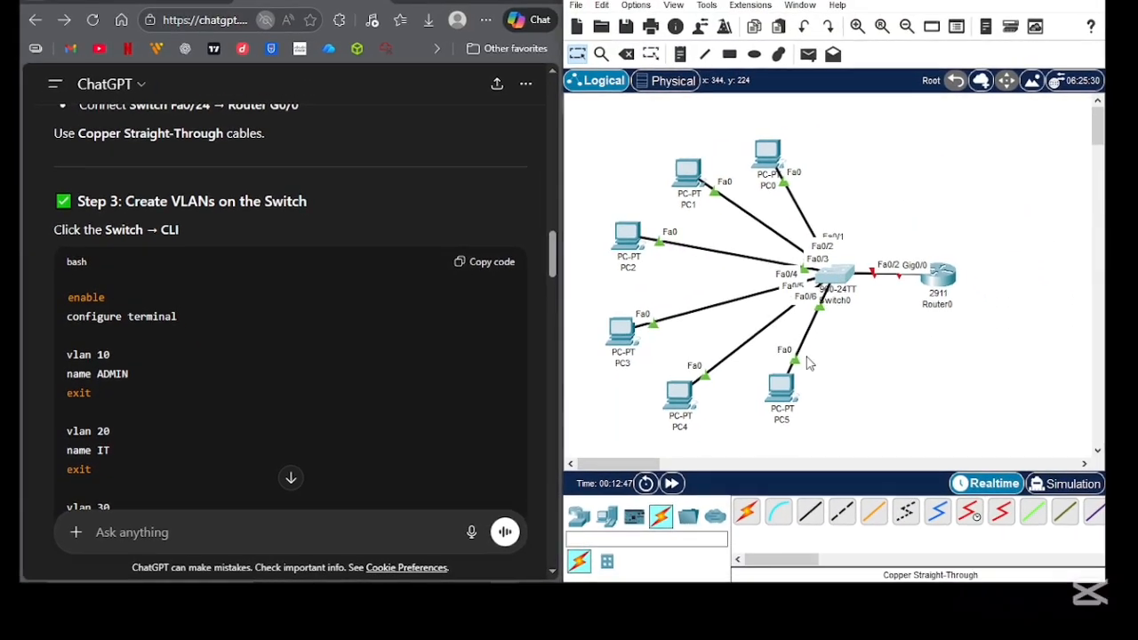
left_click(1020, 238)
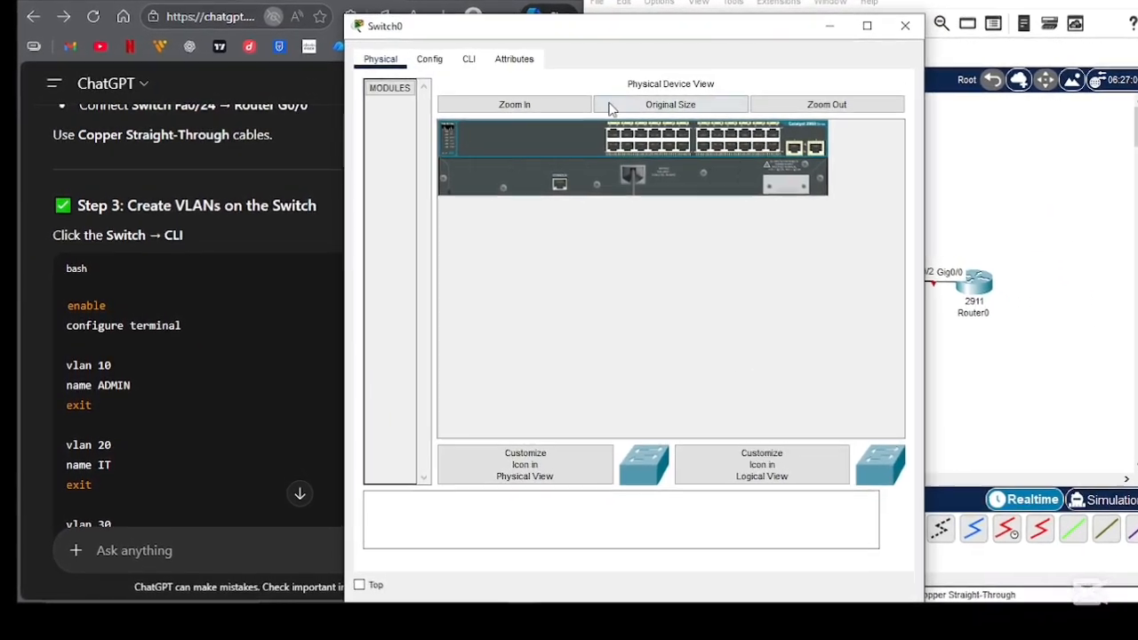
left_click_drag(543, 25, 754, 34)
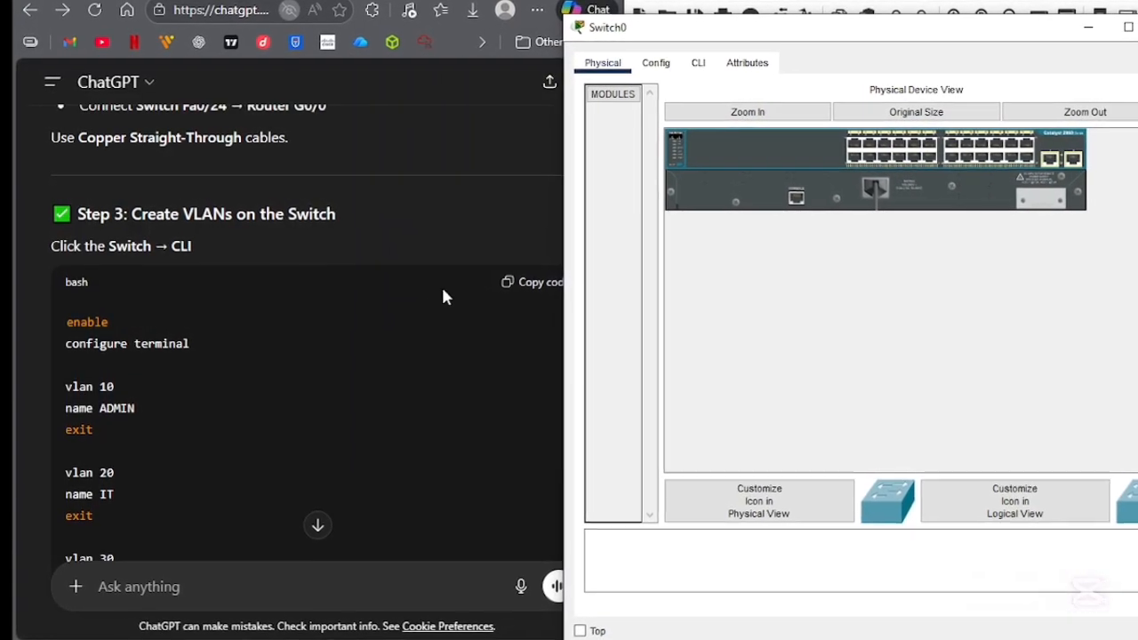
scroll(186, 370, "up", 3)
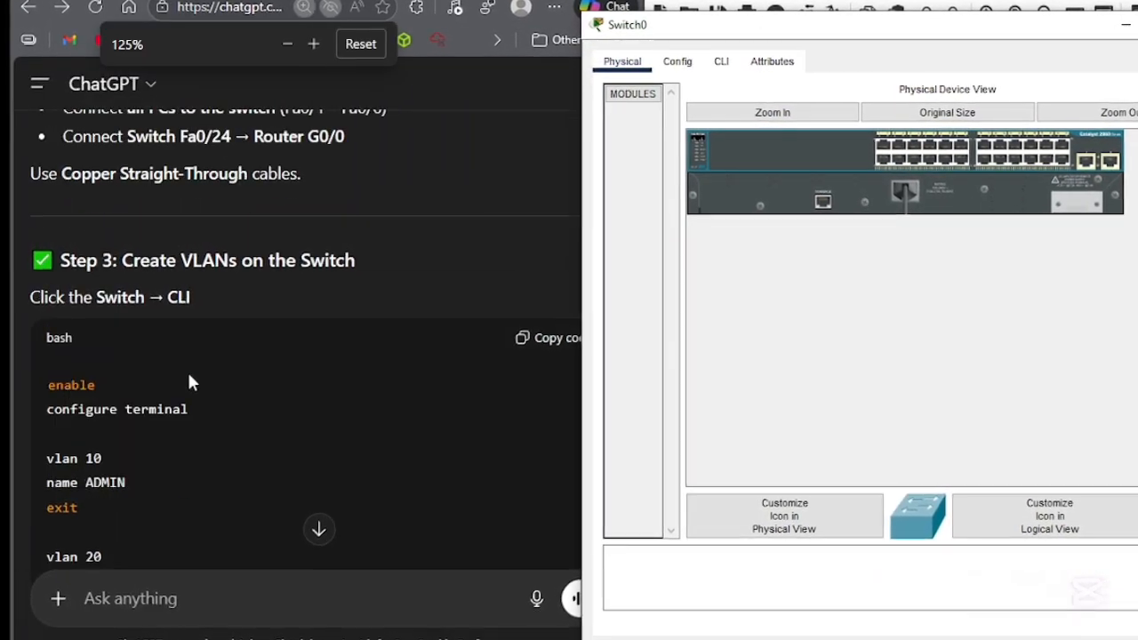
scroll(187, 371, "down", 5)
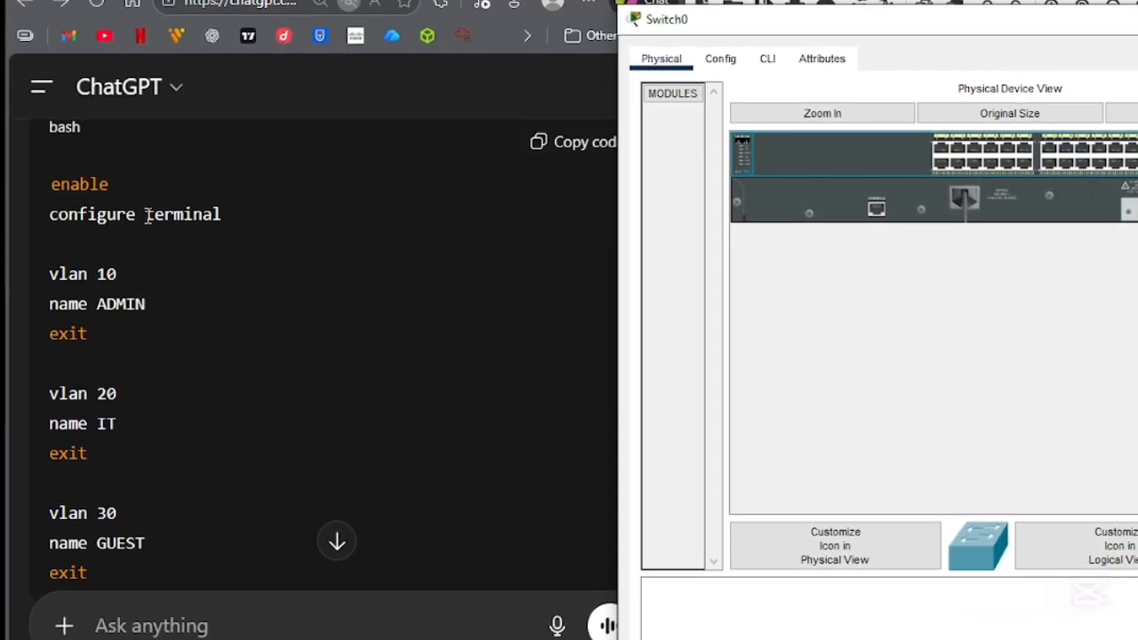
scroll(276, 266, "up", 2)
scroll(280, 271, "up", 2)
scroll(281, 271, "down", 1)
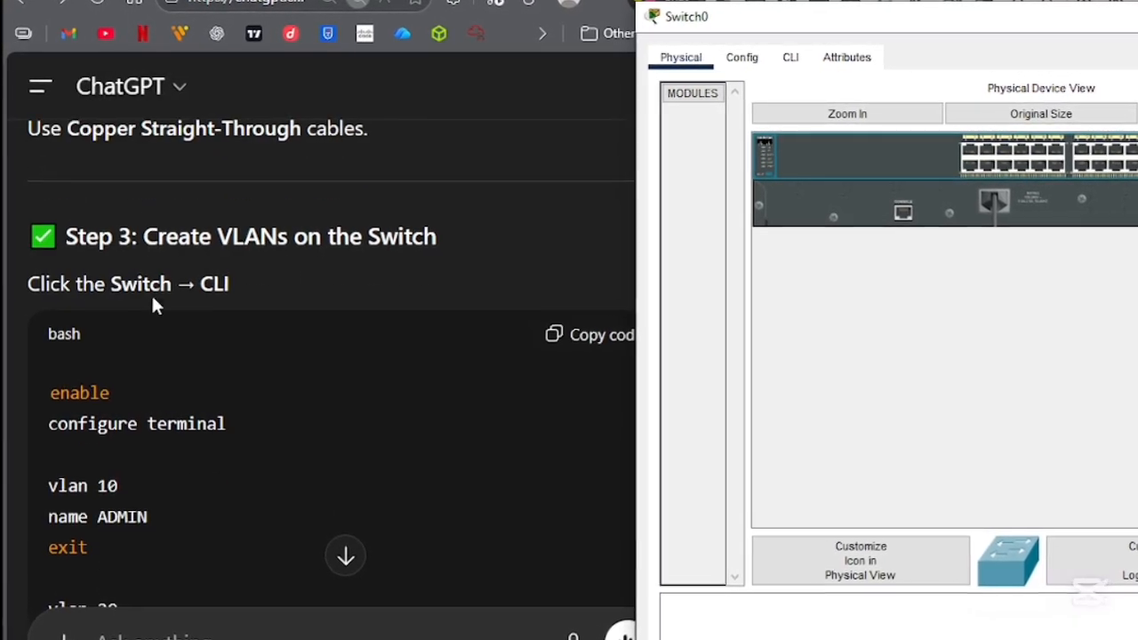
left_click(797, 60)
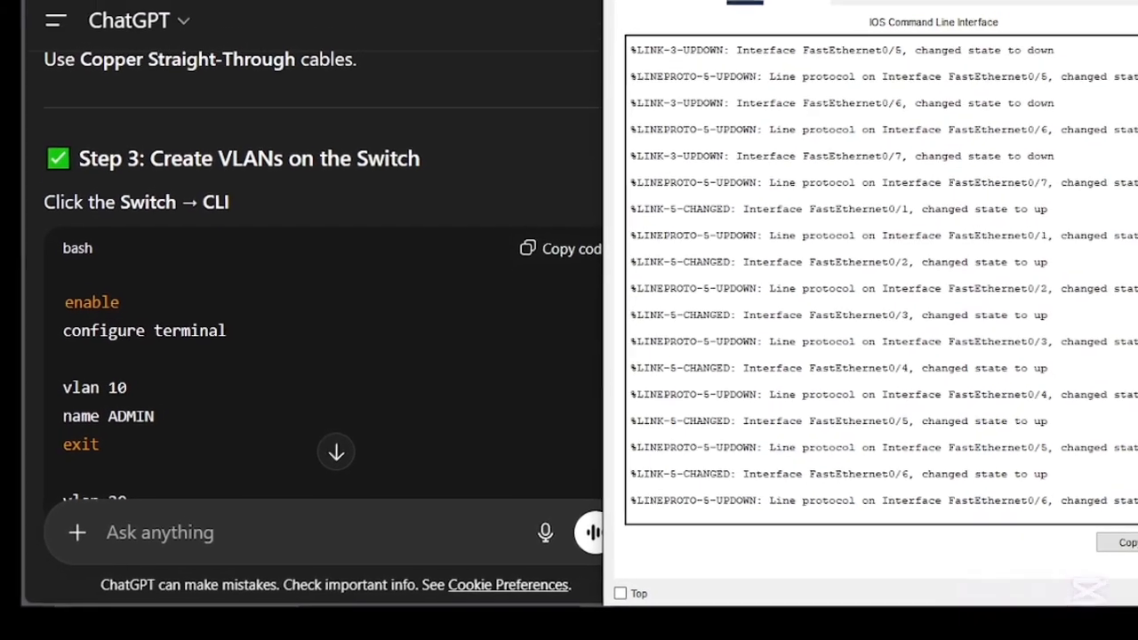
key("Return")
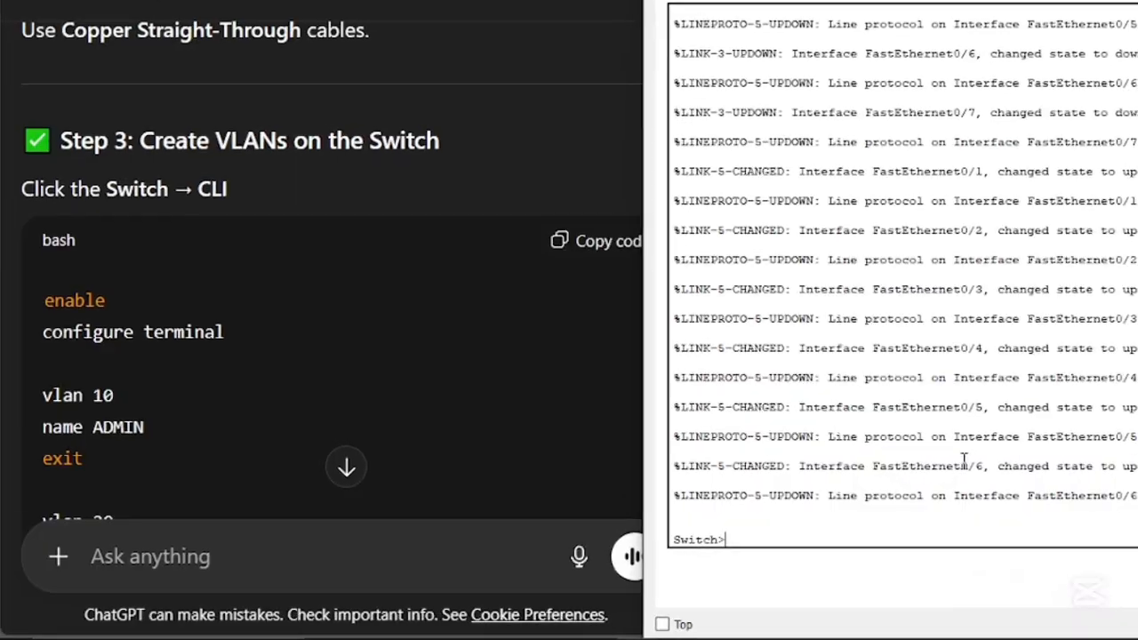
- Enter privileged EXEC mode on the switch with the enable command
scroll(233, 342, "down", 5)
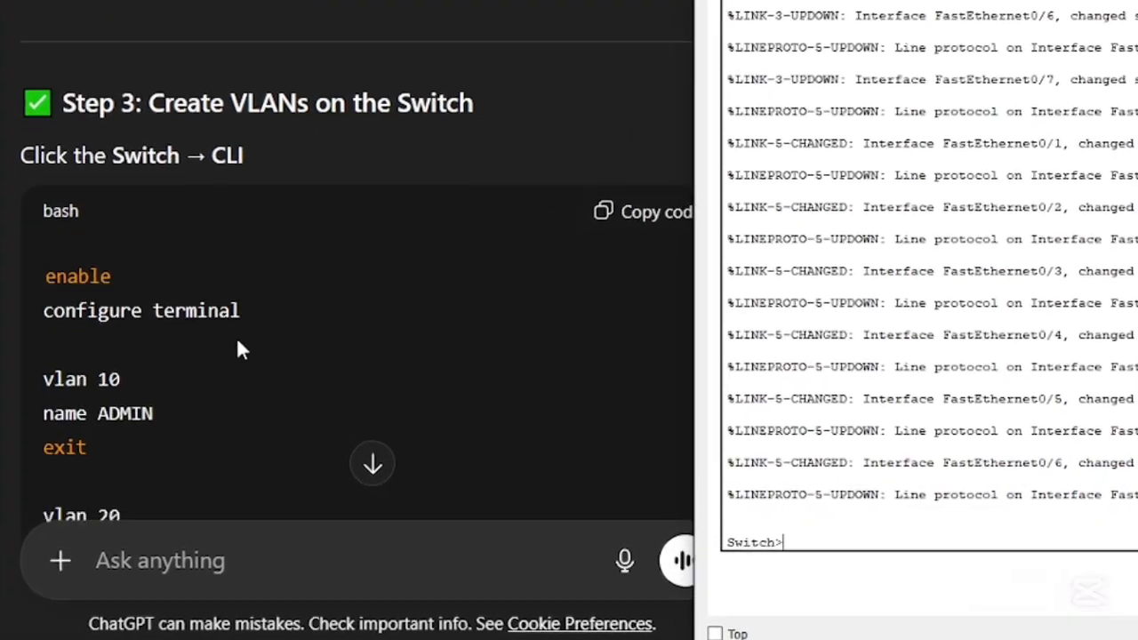
scroll(245, 347, "up", 5)
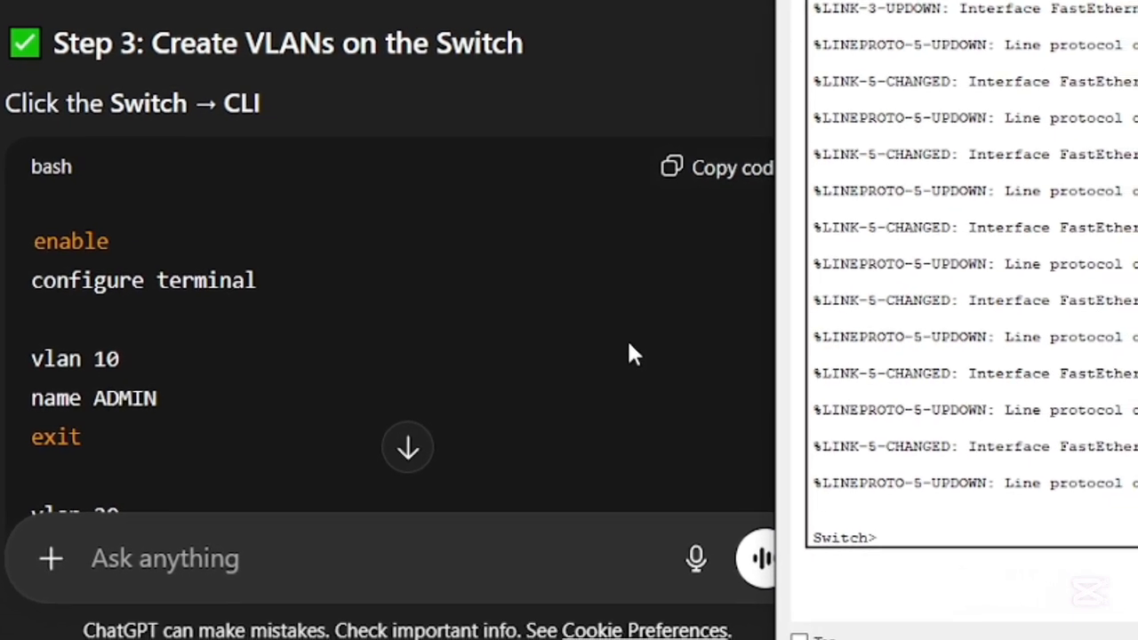
type("enab")
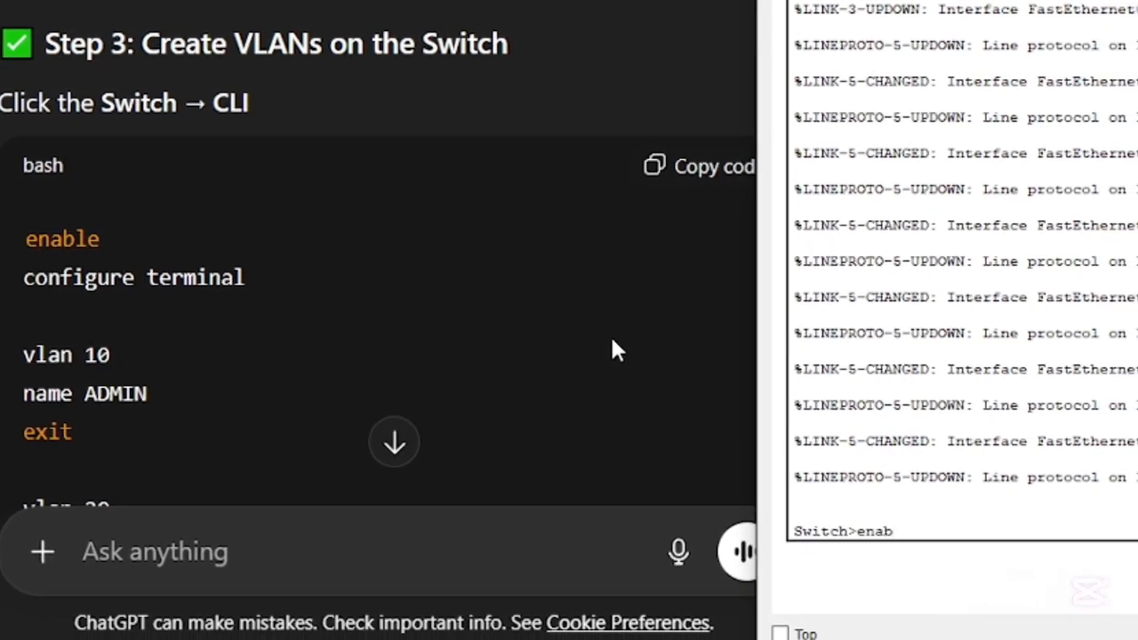
type("le")
key("Return")
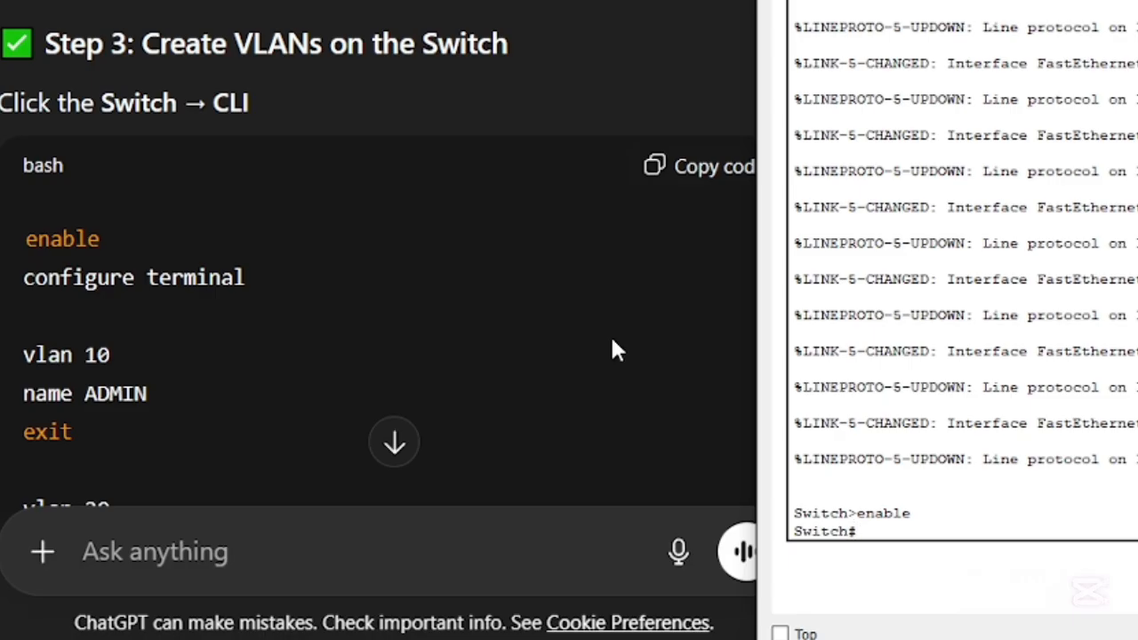
- Try to enter the switch's global configuration mode with "configuration terminal"
type("cong")
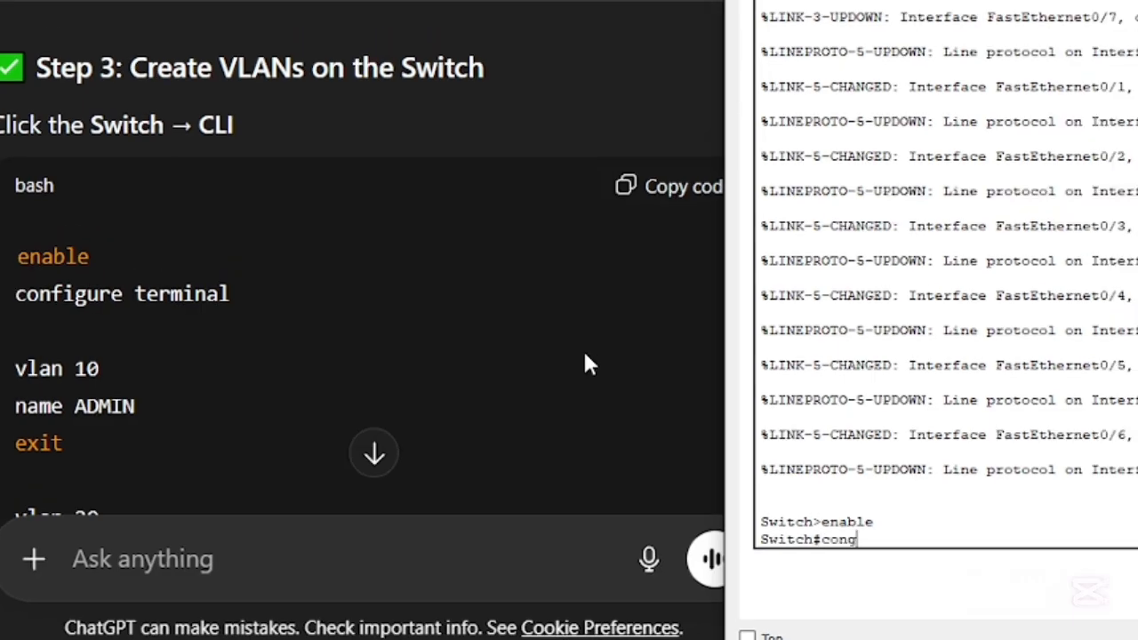
key("BackSpace")
type("figuration")
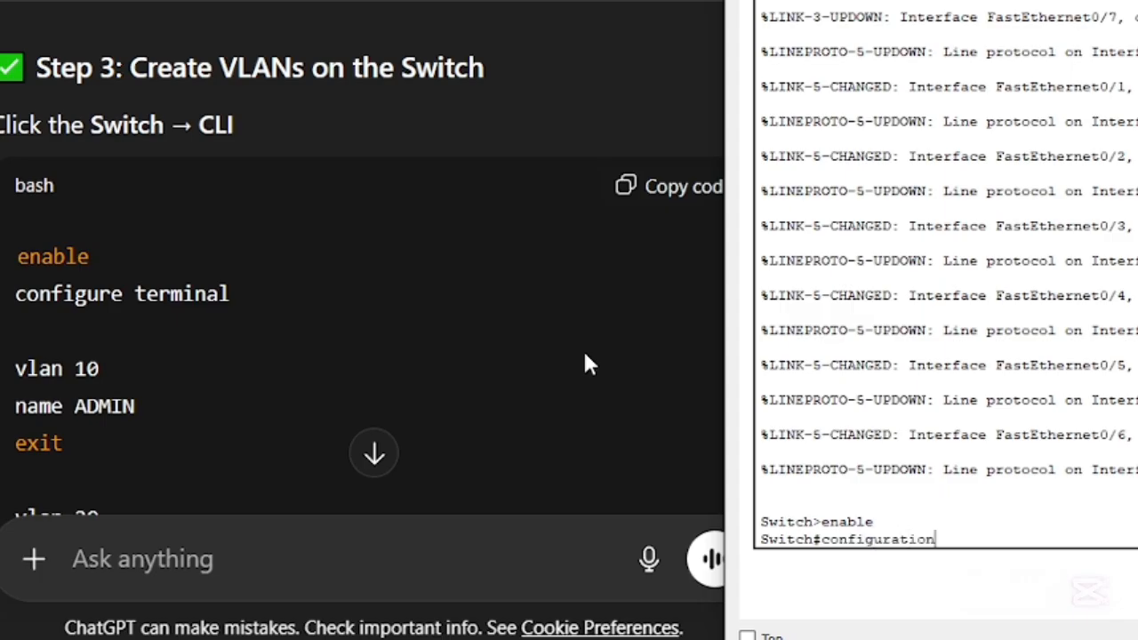
type(" termoinal")
key("Return")
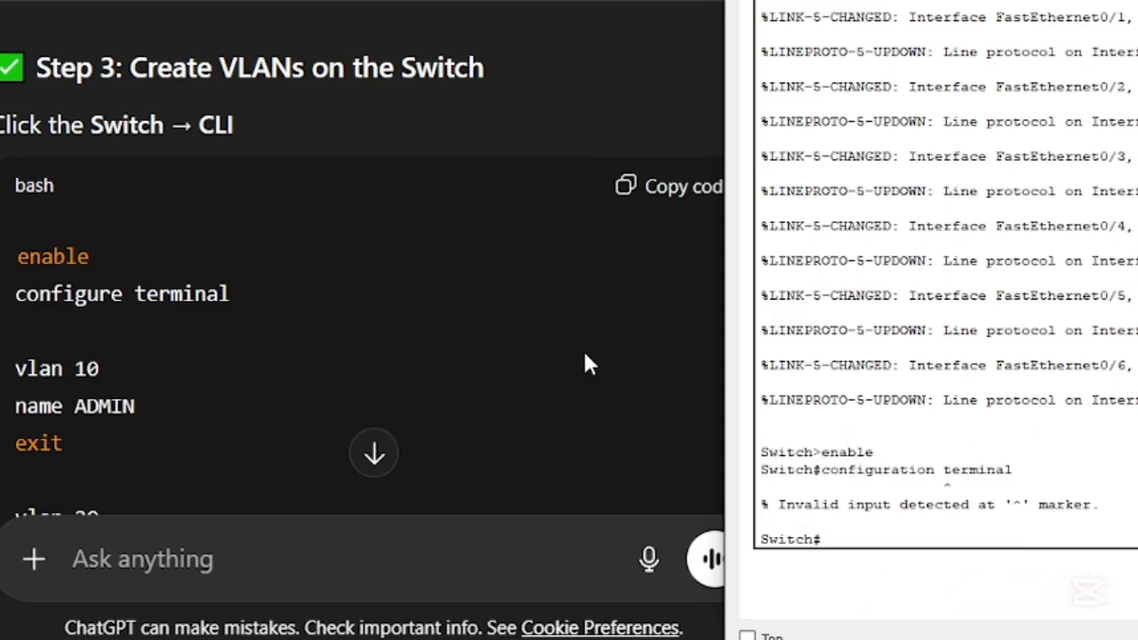
- Retry the "configuration terminal" command twice at the switch's privileged prompt
key("Up")
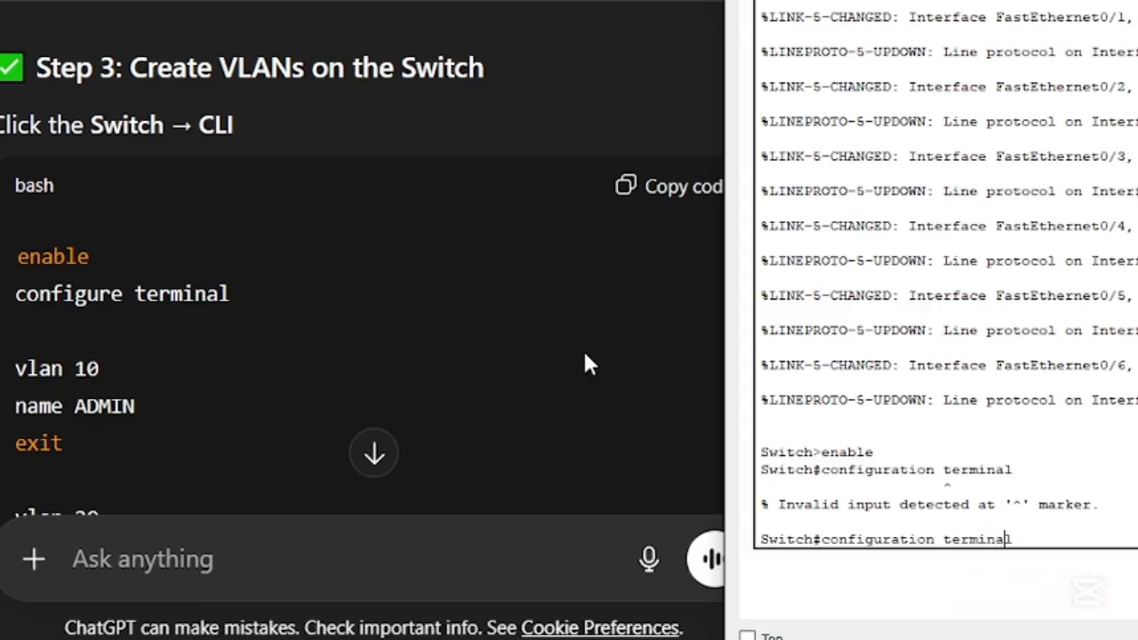
key("BackSpace")
key("BackSpace")
key("BackSpace")
key("BackSpace")
key("BackSpace")
key("BackSpace")
key("BackSpace")
key("BackSpace")
key("BackSpace")
key("BackSpace")
key("BackSpace")
key("BackSpace")
key("BackSpace")
key("BackSpace")
key("BackSpace")
key("BackSpace")
key("BackSpace")
key("BackSpace")
key("BackSpace")
key("BackSpace")
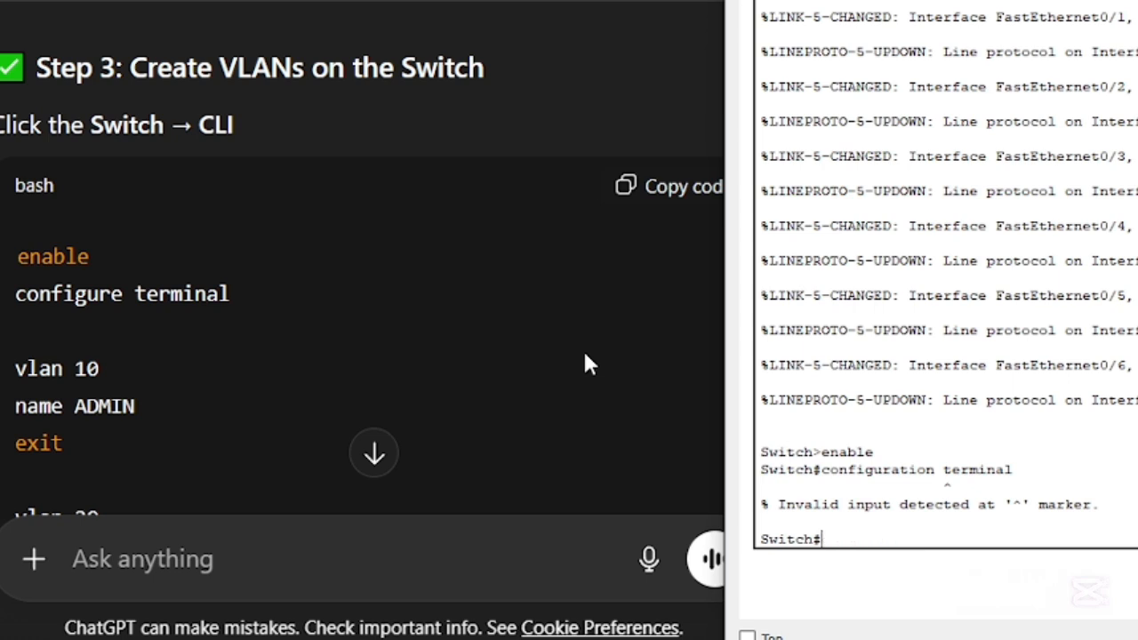
type("configurat")
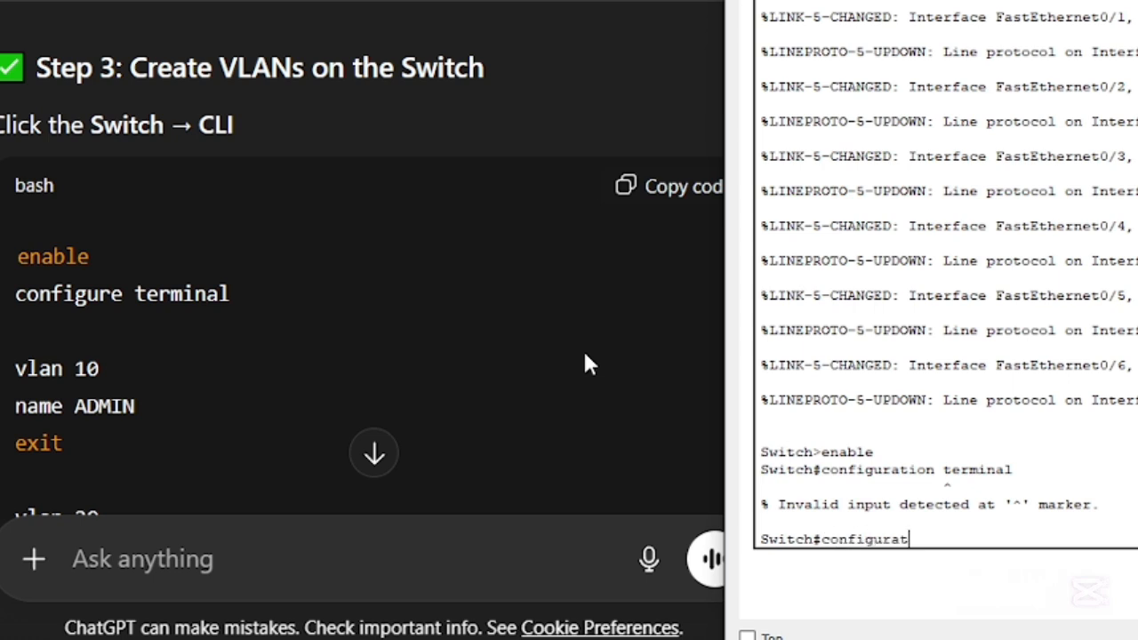
type("ion termina")
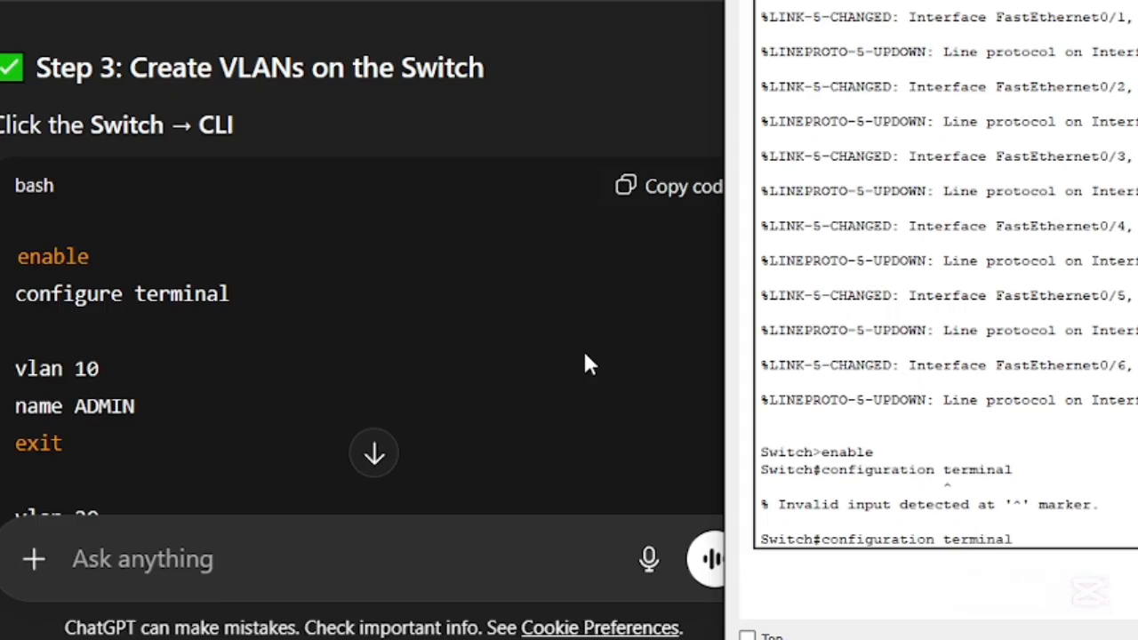
type("l")
key("Return")
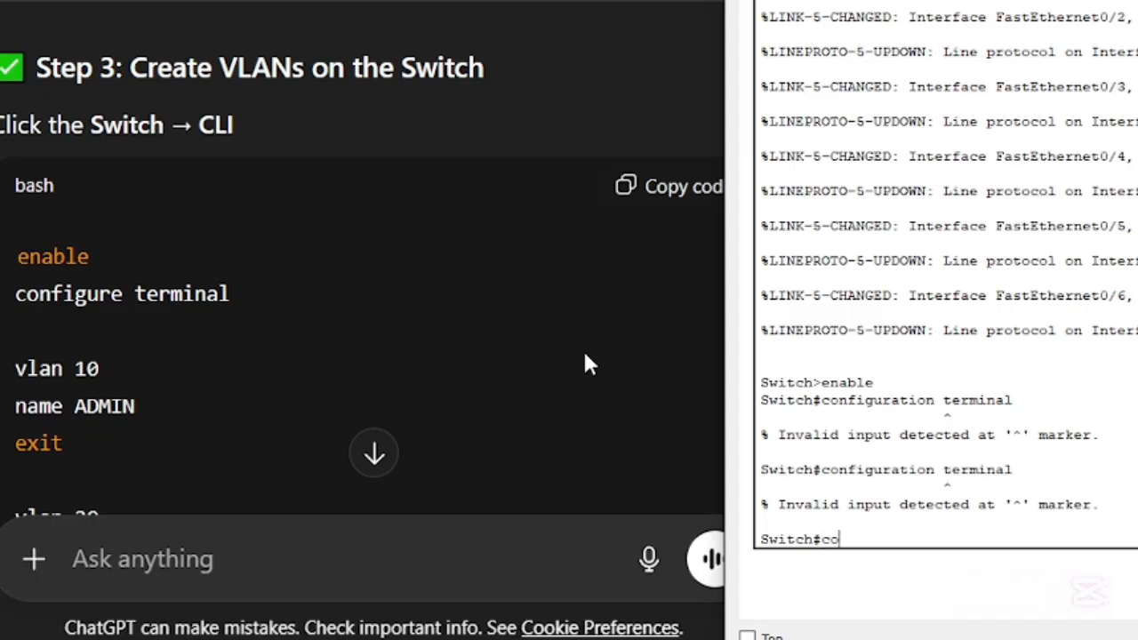
type("iguration")
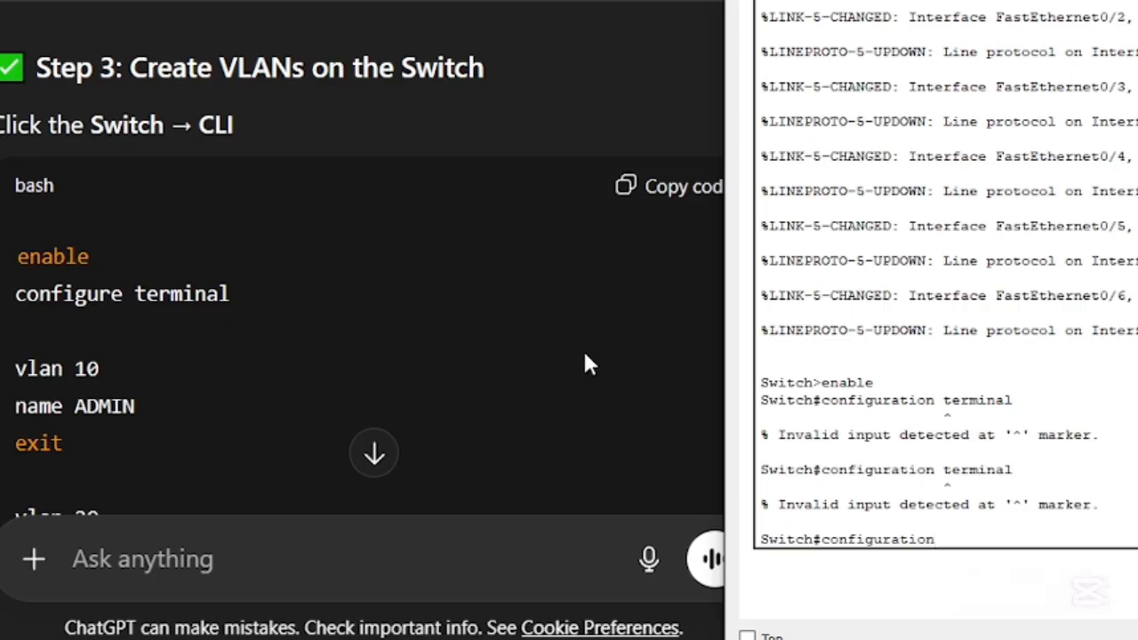
type(" termianal")
key("Return")
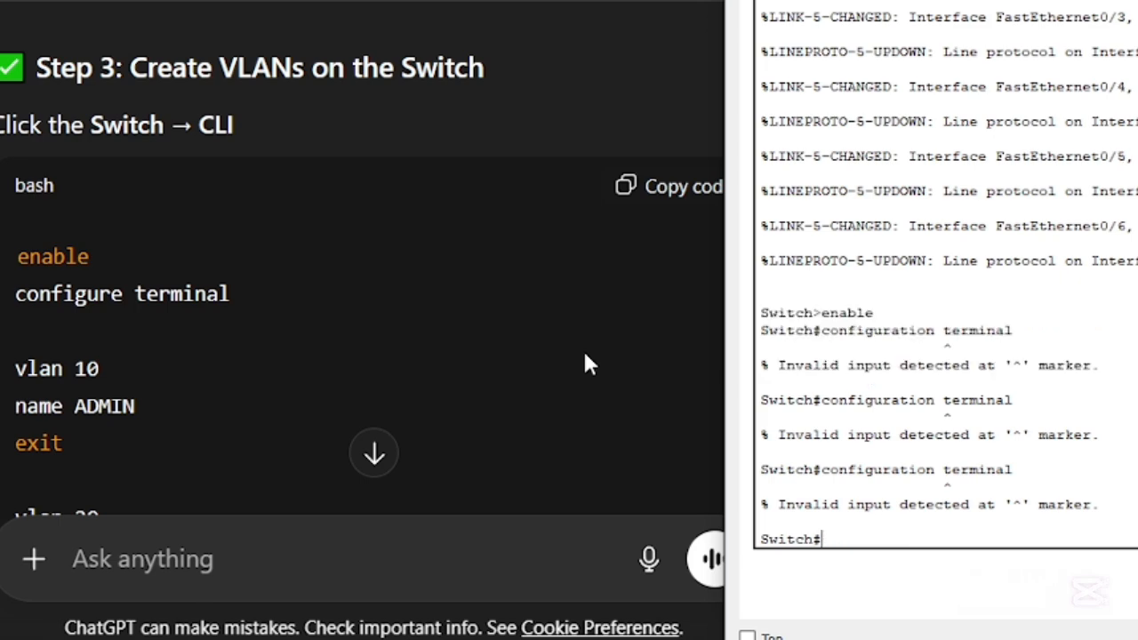
- Enter global configuration mode with "config terminal" and exit back to the privileged prompt
scroll(955, 529, "up", 15)
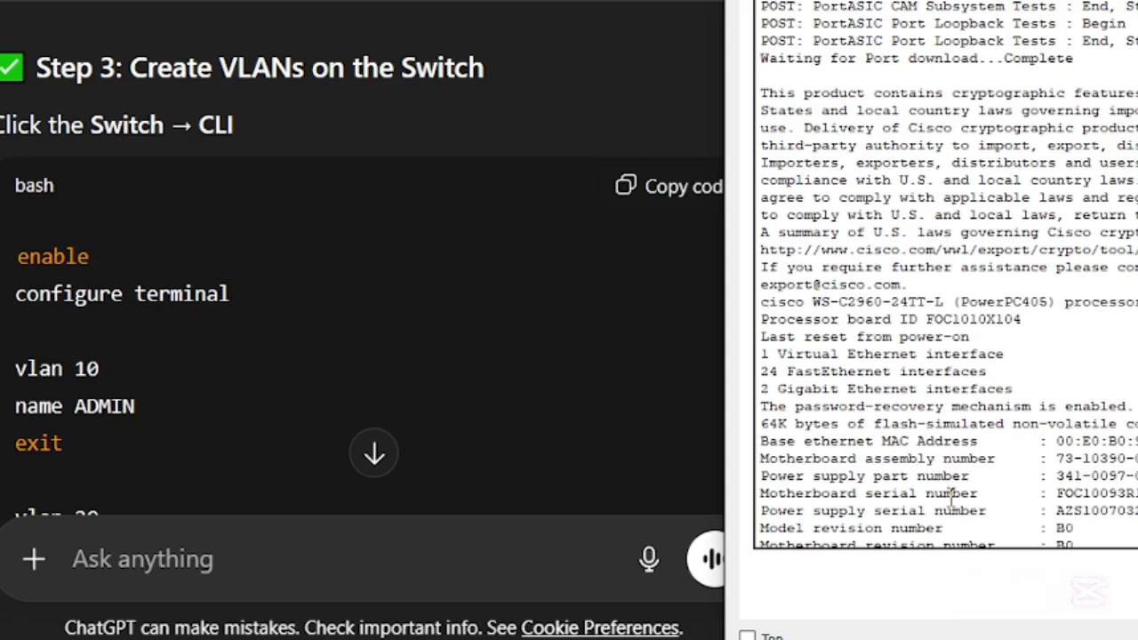
scroll(954, 500, "down", 15)
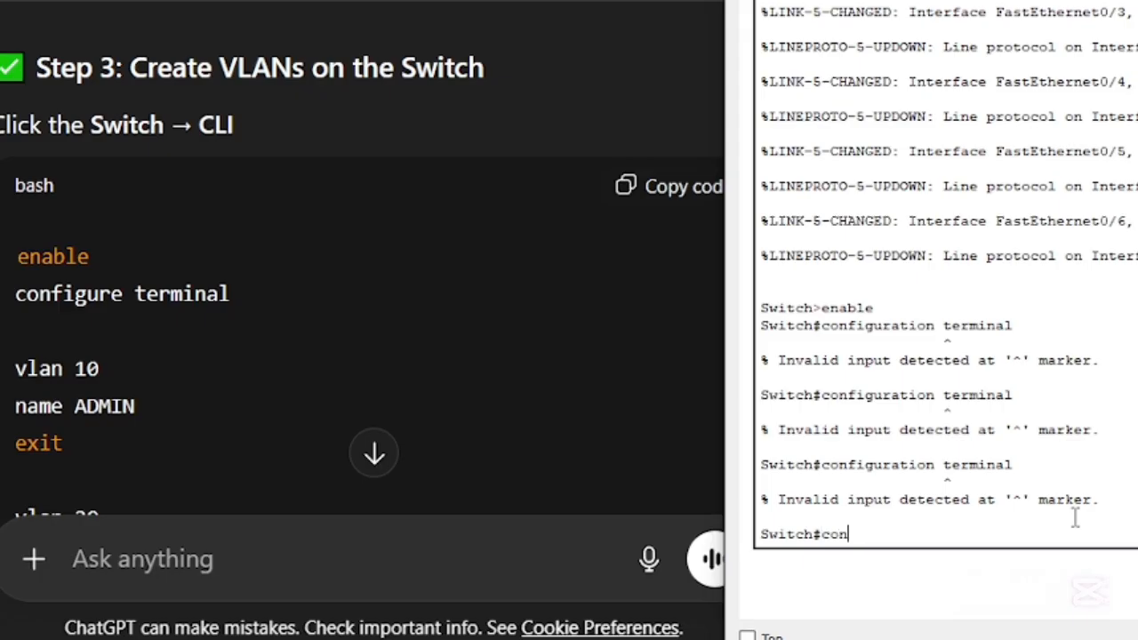
type("g termina;")
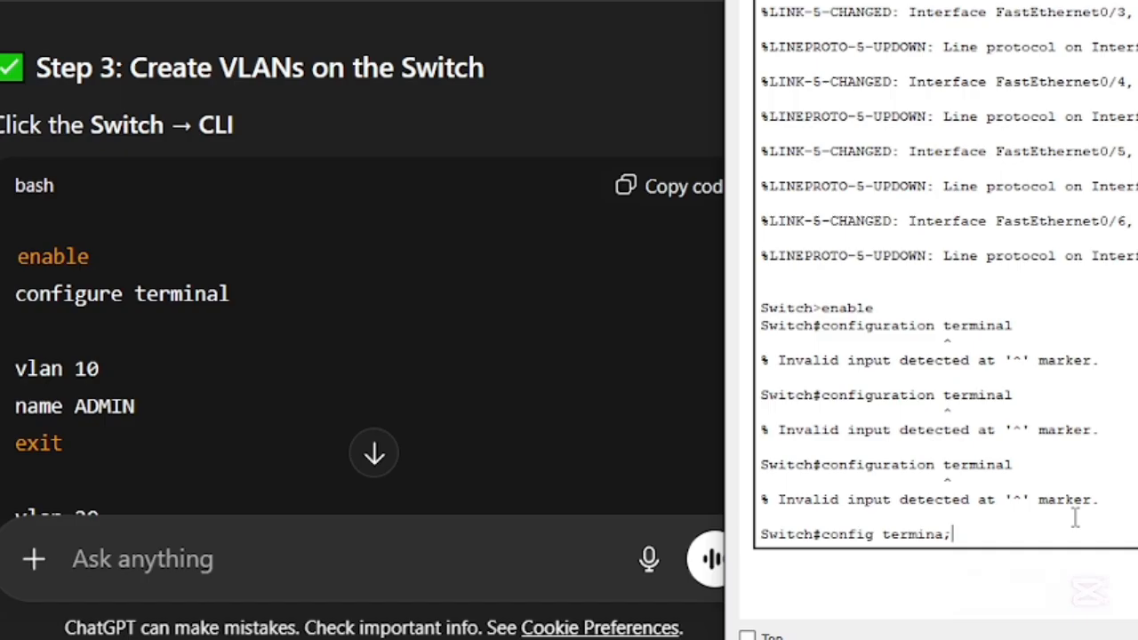
key("BackSpace")
type("l")
key("Return")
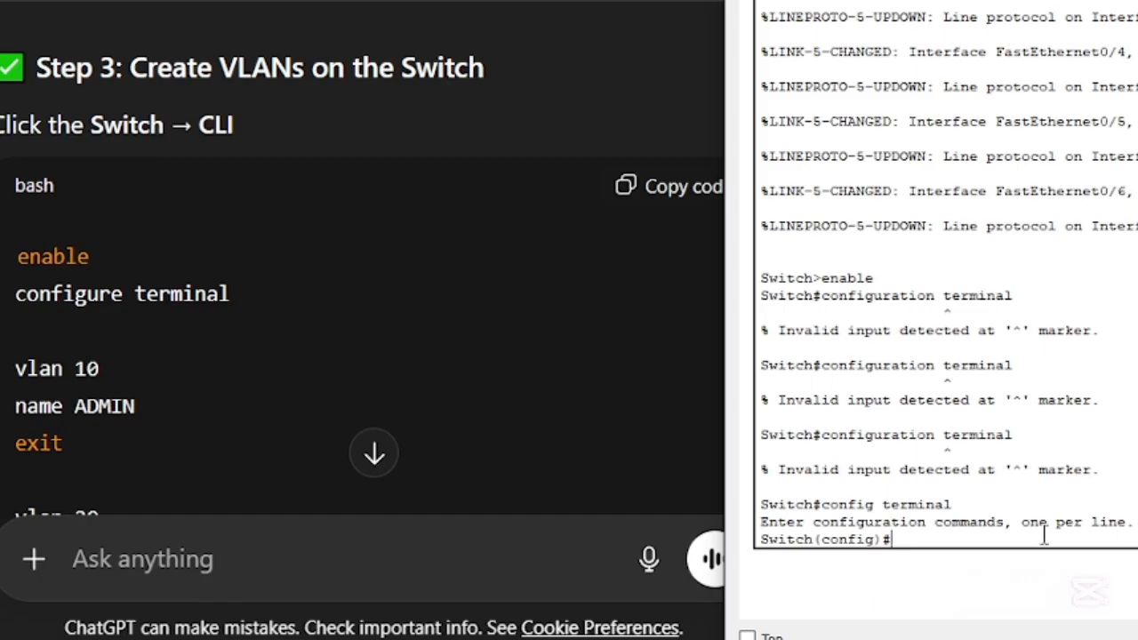
type("exit")
key("Return")
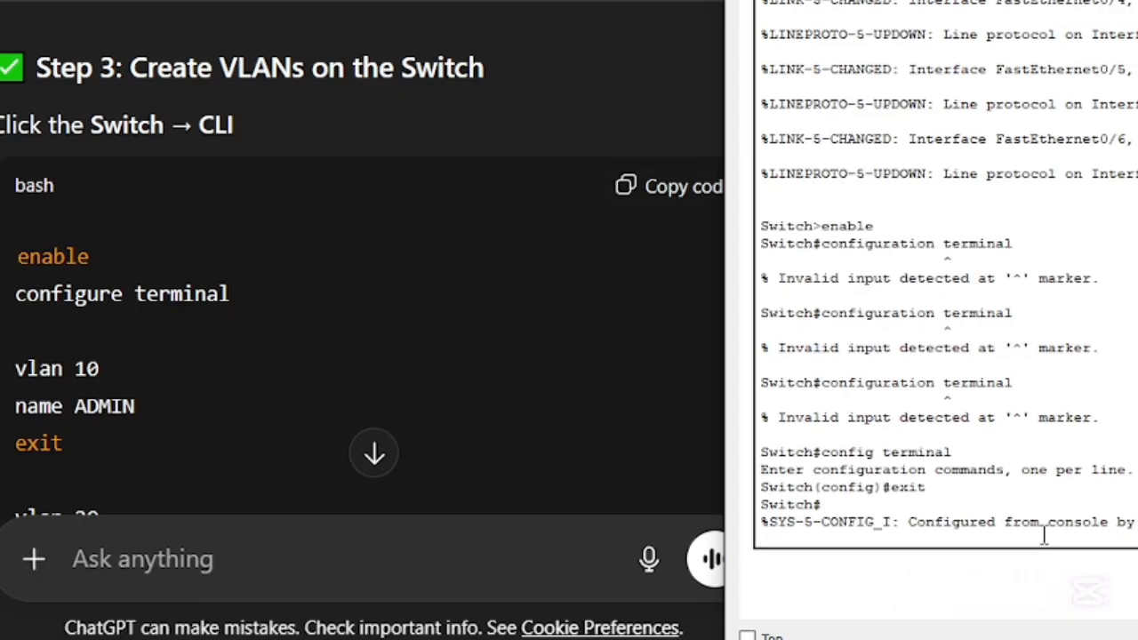
- Enter the switch's global configuration mode with the guide's full command, "configure terminal"
type("config")
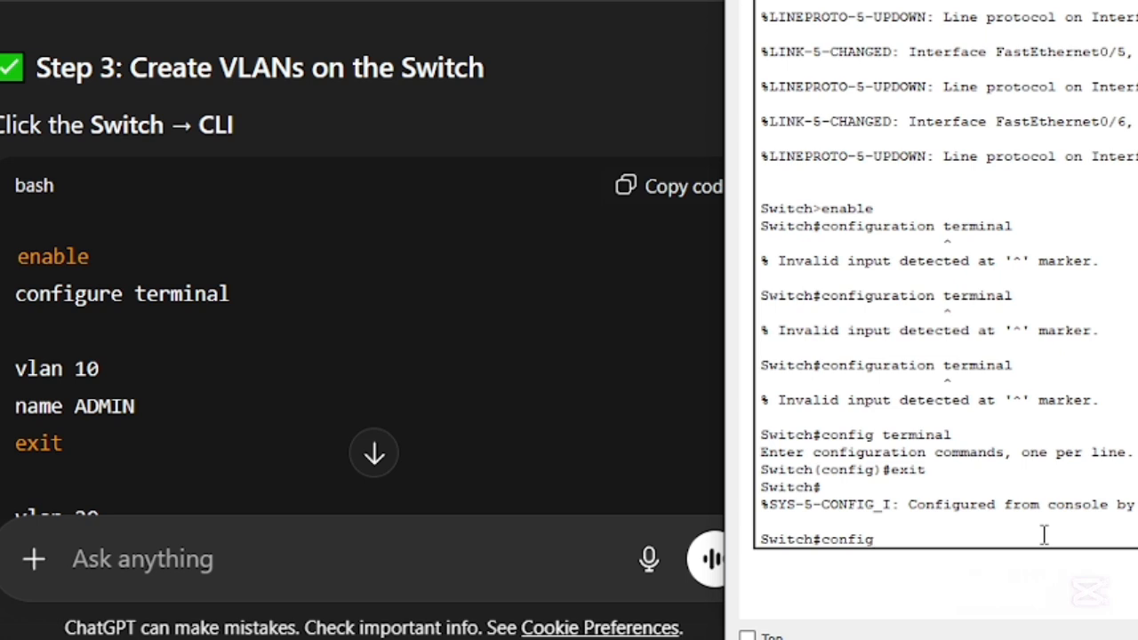
type("ure terminal")
key("Return")
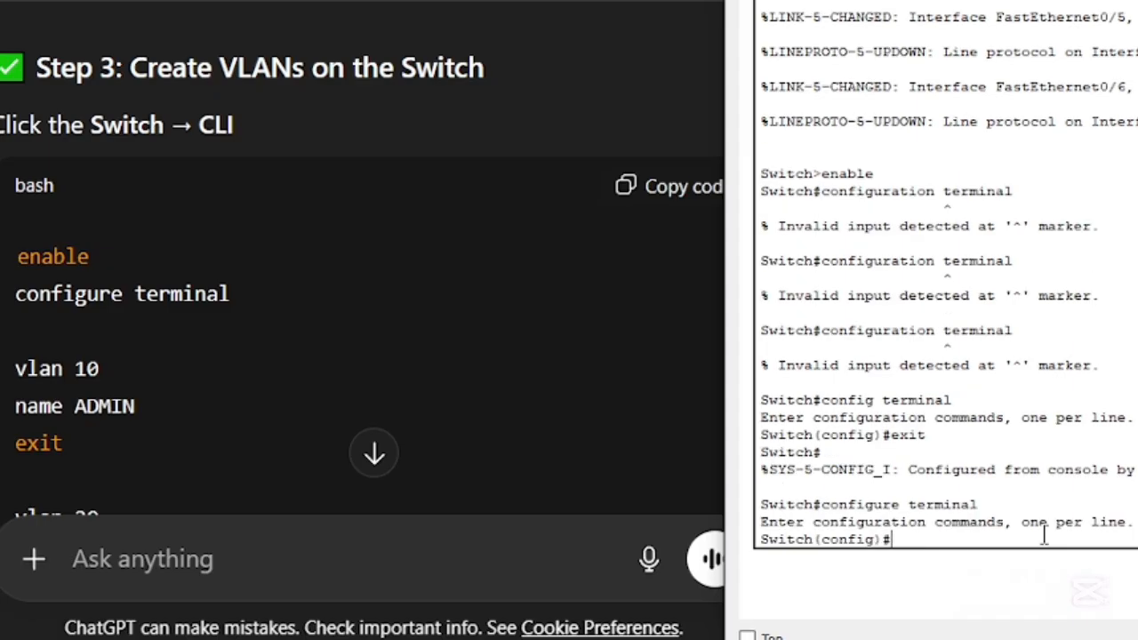
- Create VLAN 10 on the switch and name it ADMIN
type("vlan 10")
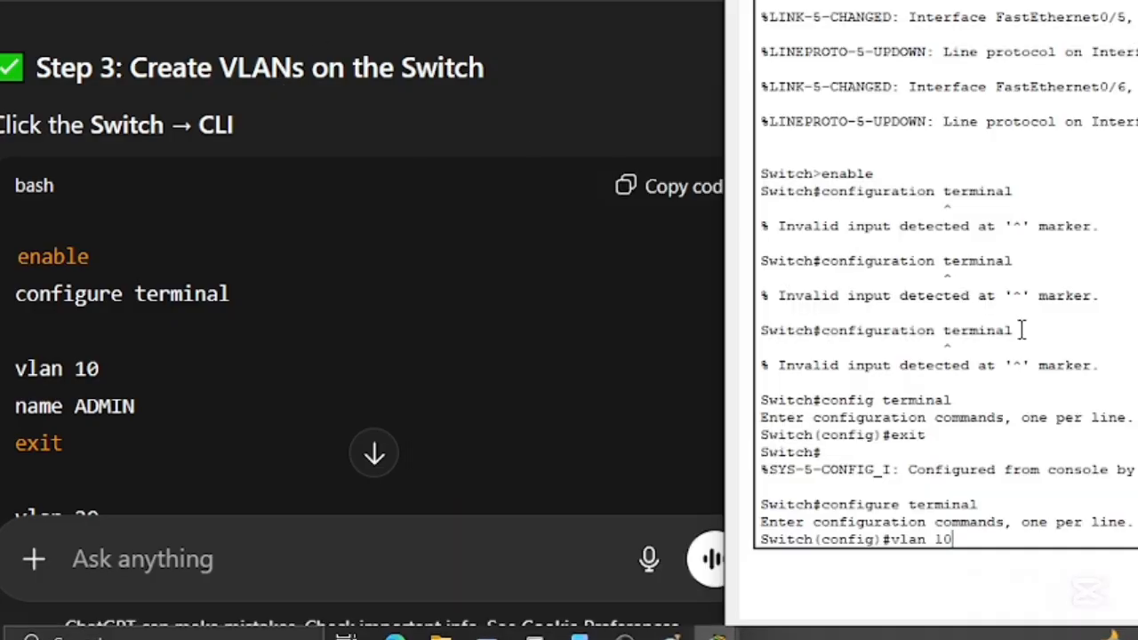
key("Return")
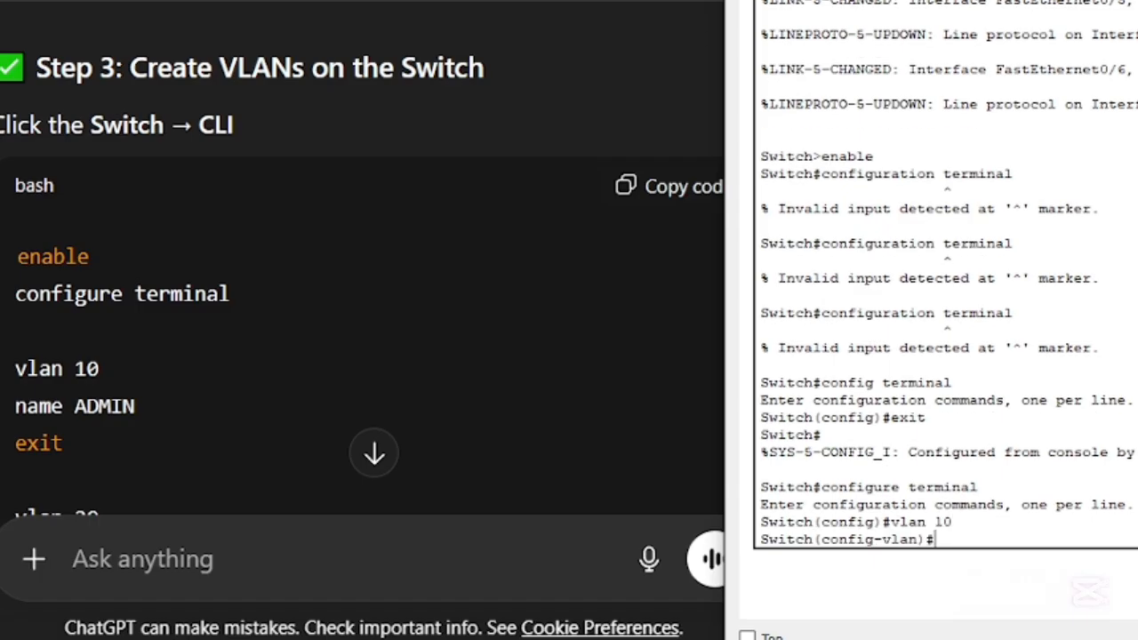
type("name ADMIN")
key("Return")
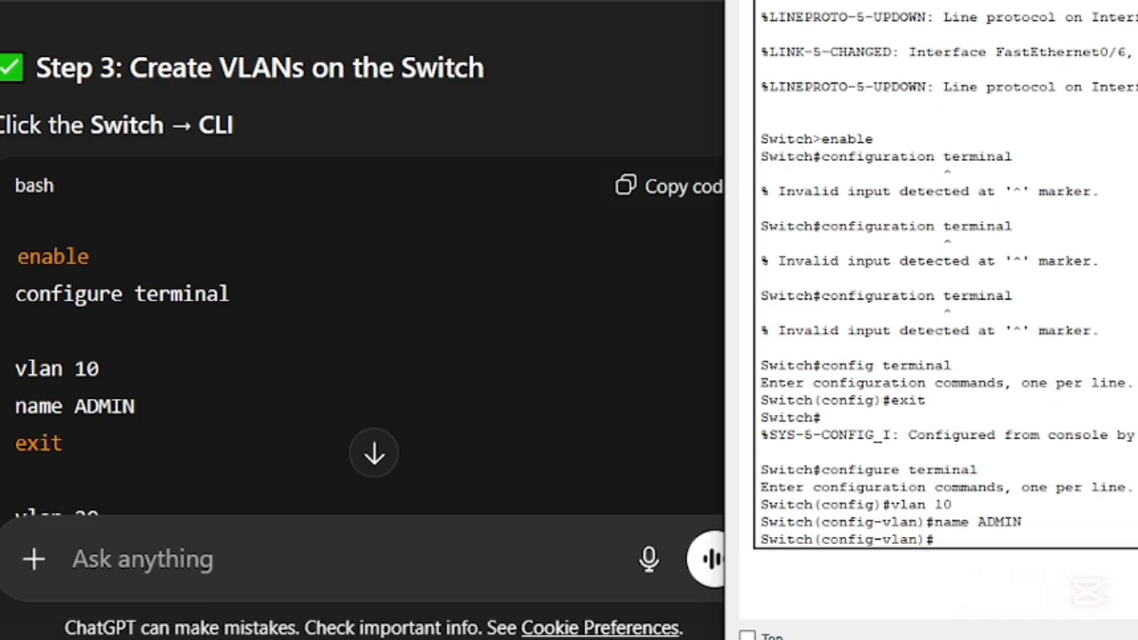
- Exit VLAN 10's configuration to return to the switch's global configuration mode
type("exit")
key("Return")
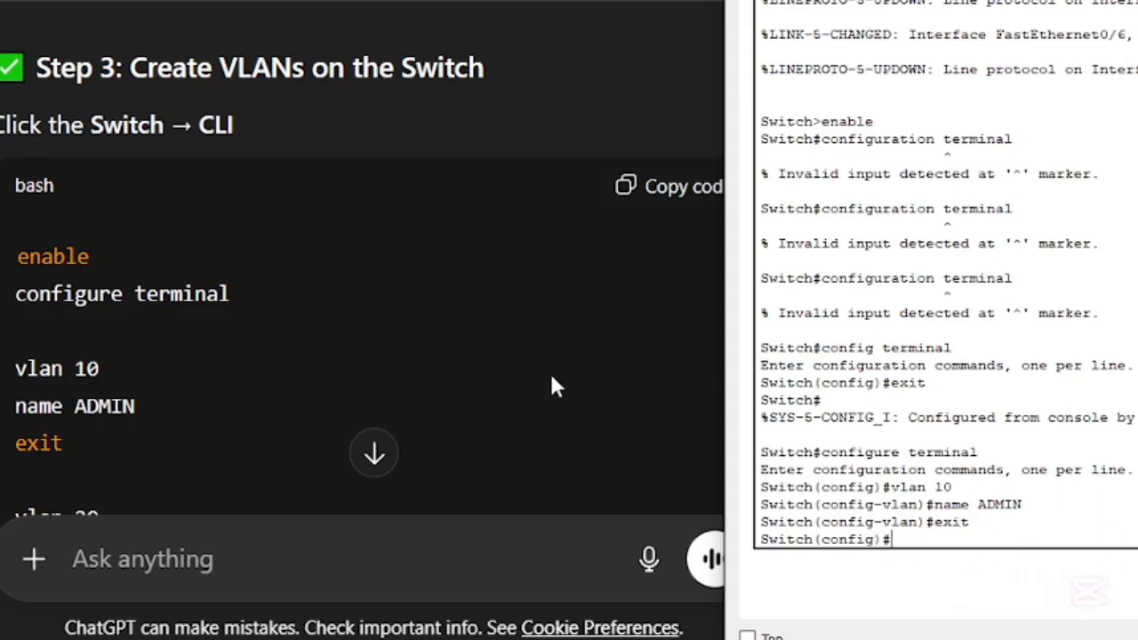
- Create VLAN 20 on the switch, name it IT, and exit to global configuration mode
scroll(258, 329, "down", 5)
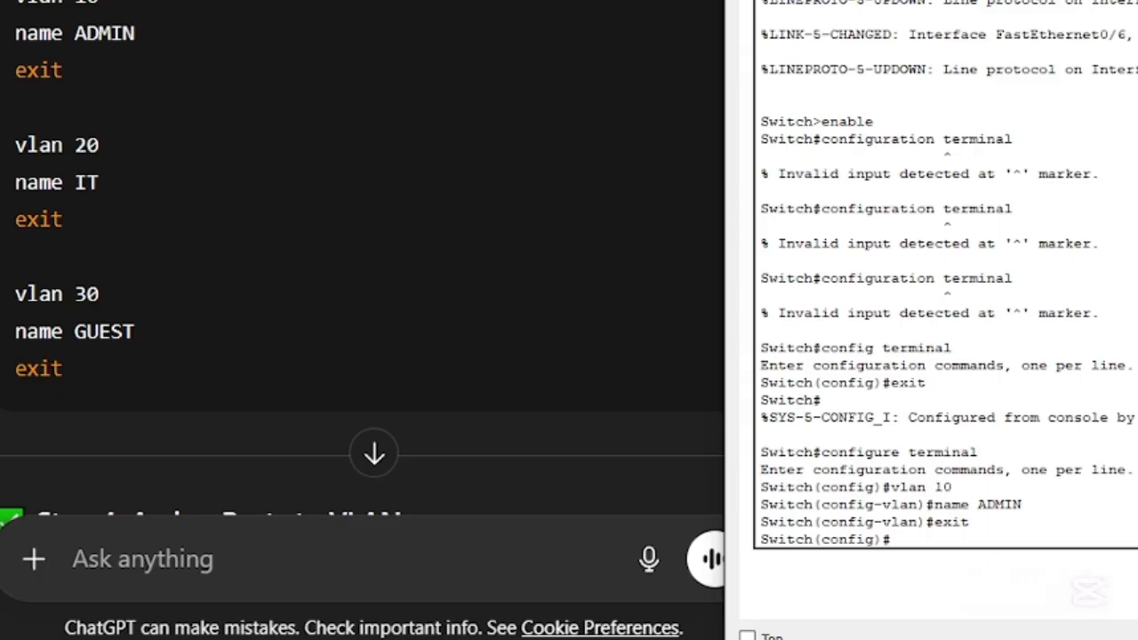
type("vlan 20")
key("Return")
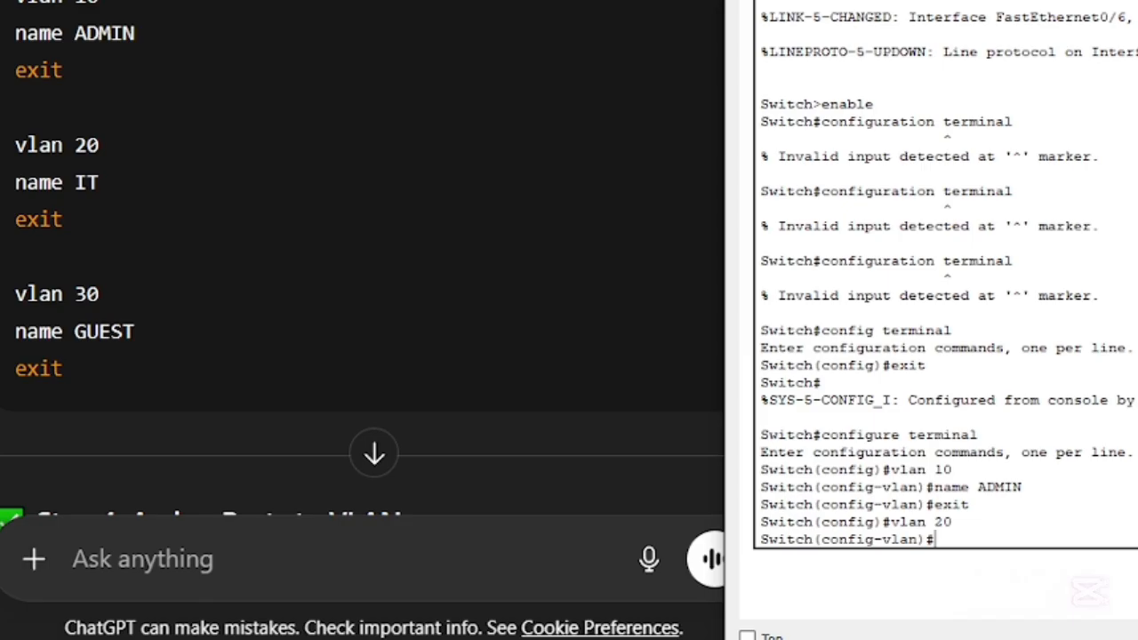
type("name IT")
key("Return")
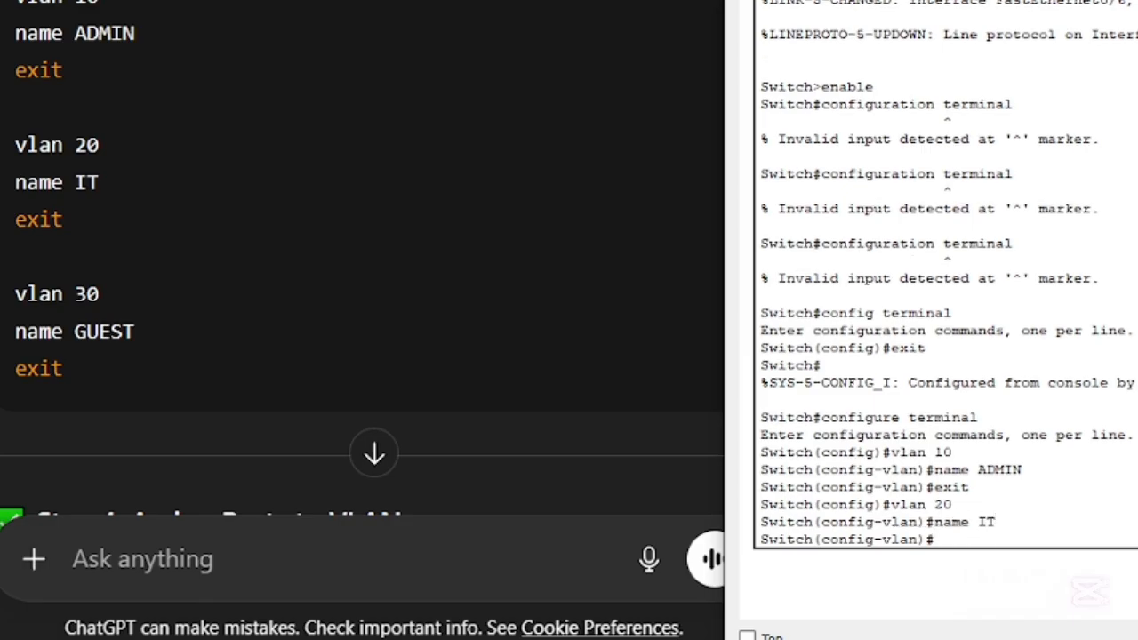
type("exit")
key("Return")
- Create VLAN 30 on the switch, name it GUEST, and exit to global configuration mode
type("v")
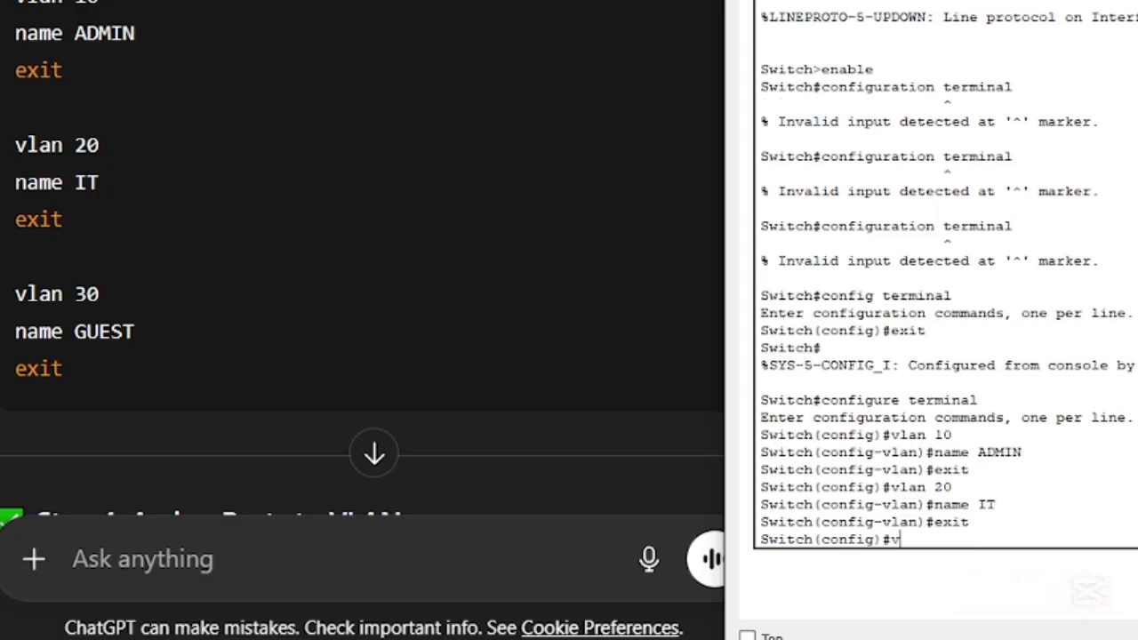
type("lan 30")
key("Return")
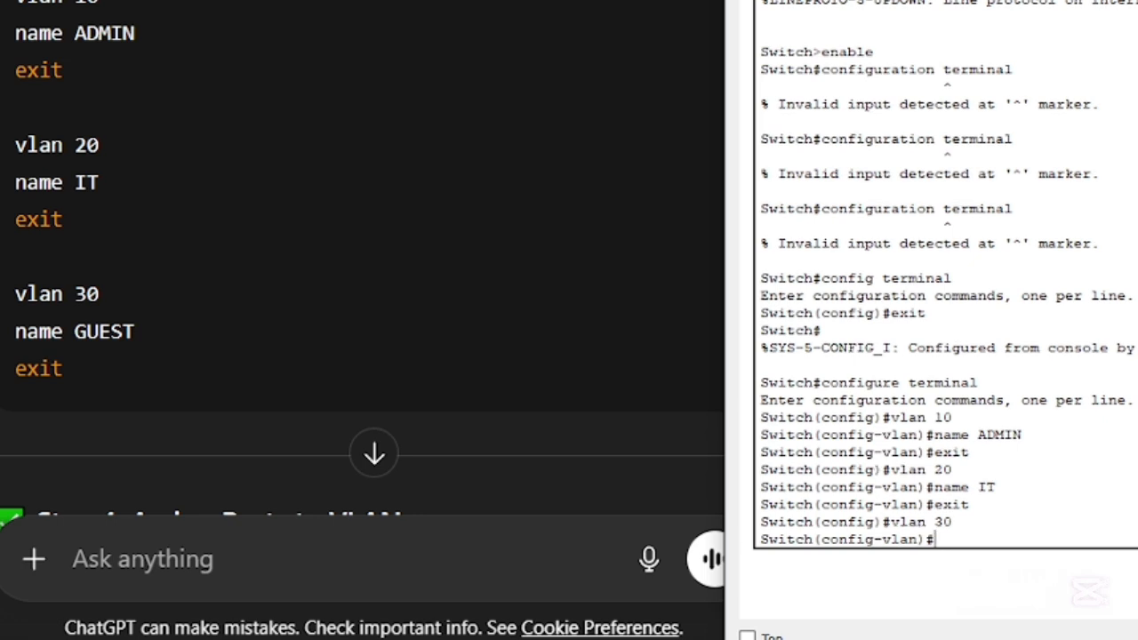
type("name GUEST")
key("Return")
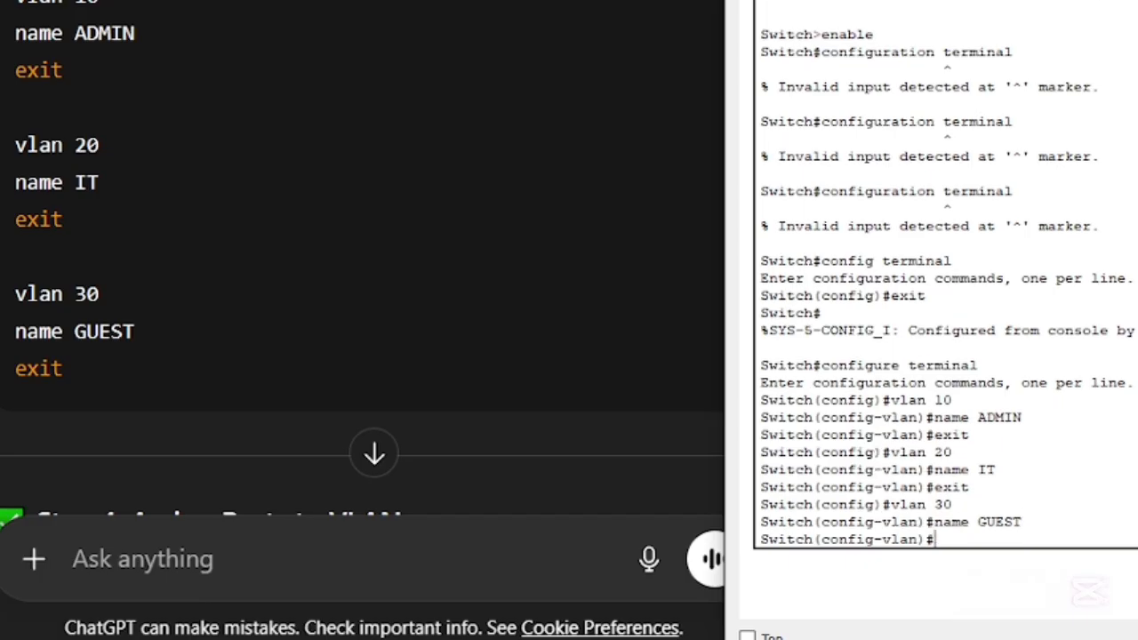
type("exit")
key("Return")
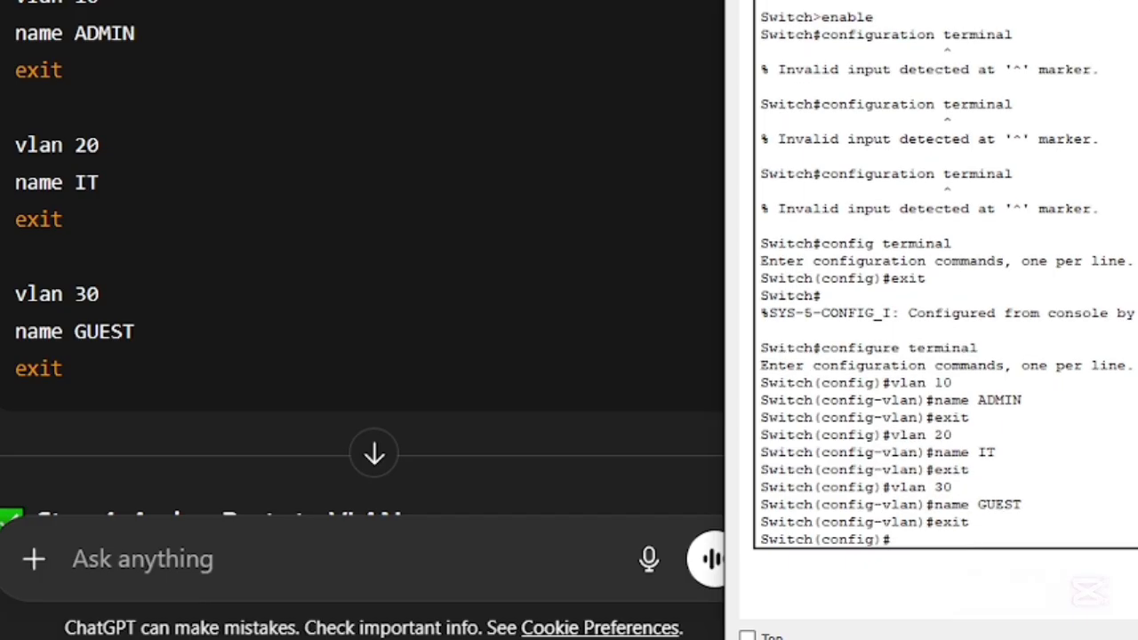
- Following the guide's Step 4, enter interface range configuration for switch ports fa0/1 - 2
scroll(548, 221, "down", 5)
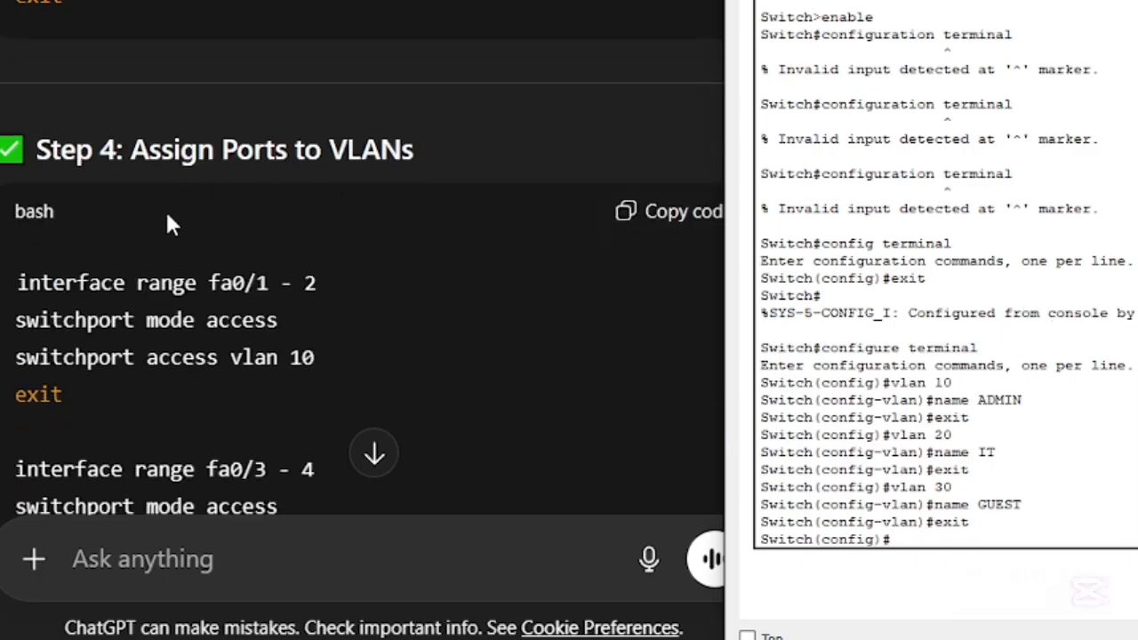
scroll(167, 197, "up", 3)
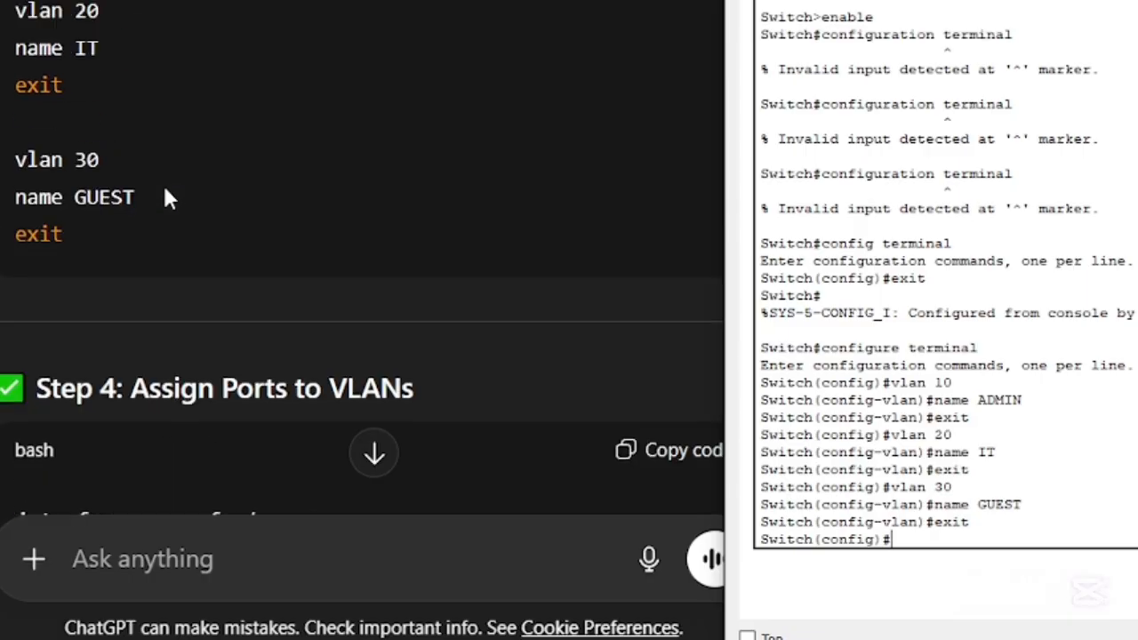
scroll(168, 197, "up", 7)
scroll(167, 198, "down", 10)
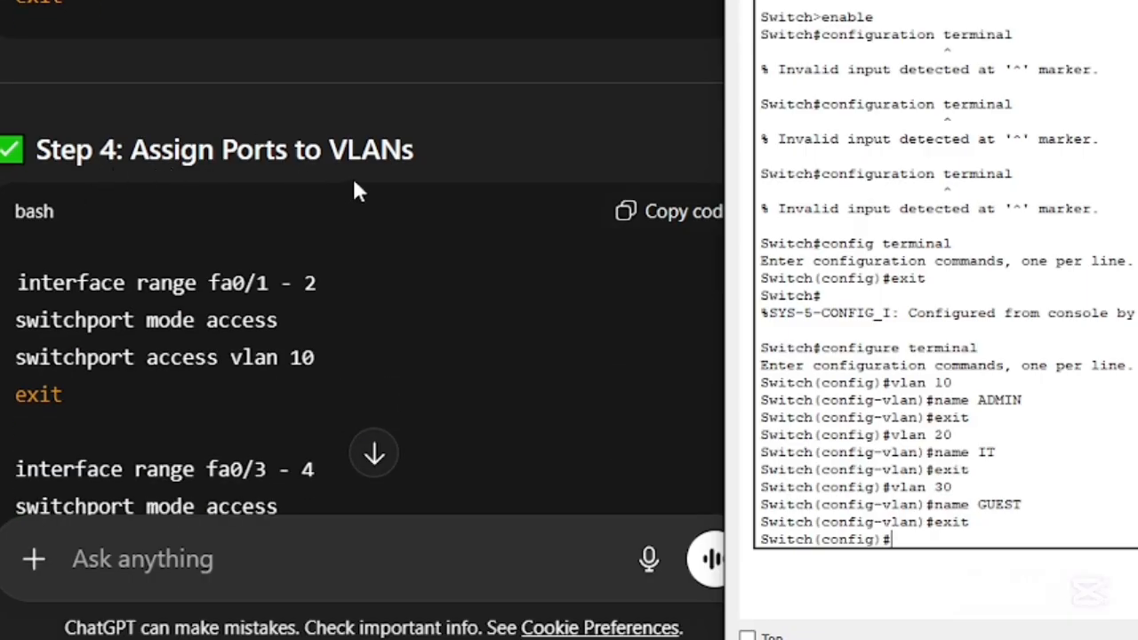
scroll(480, 196, "down", 3)
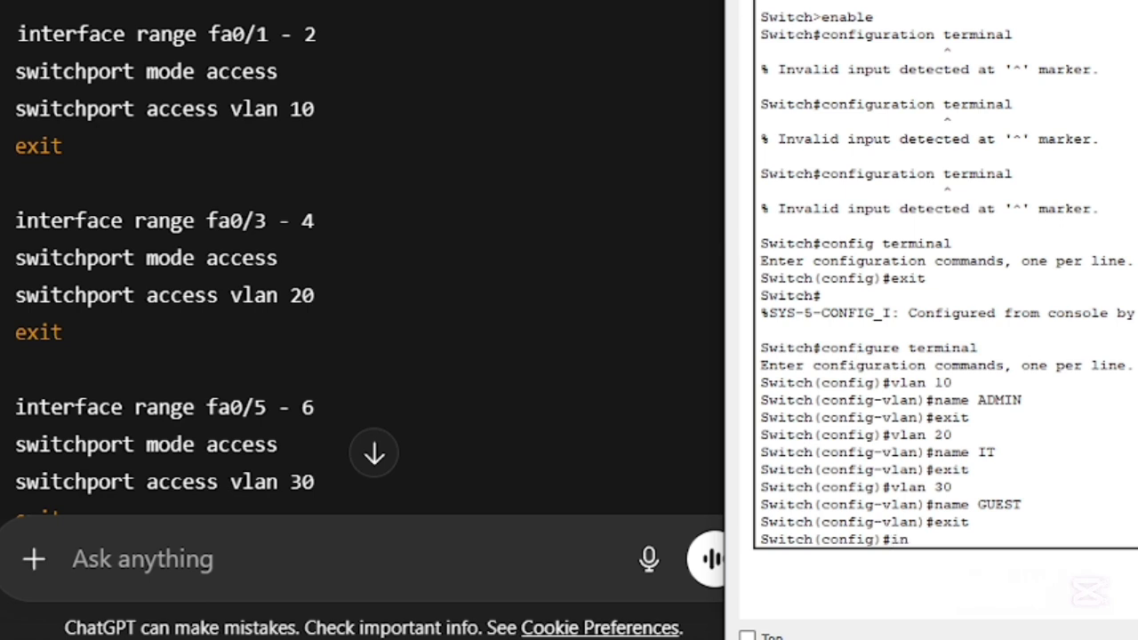
type("terface range")
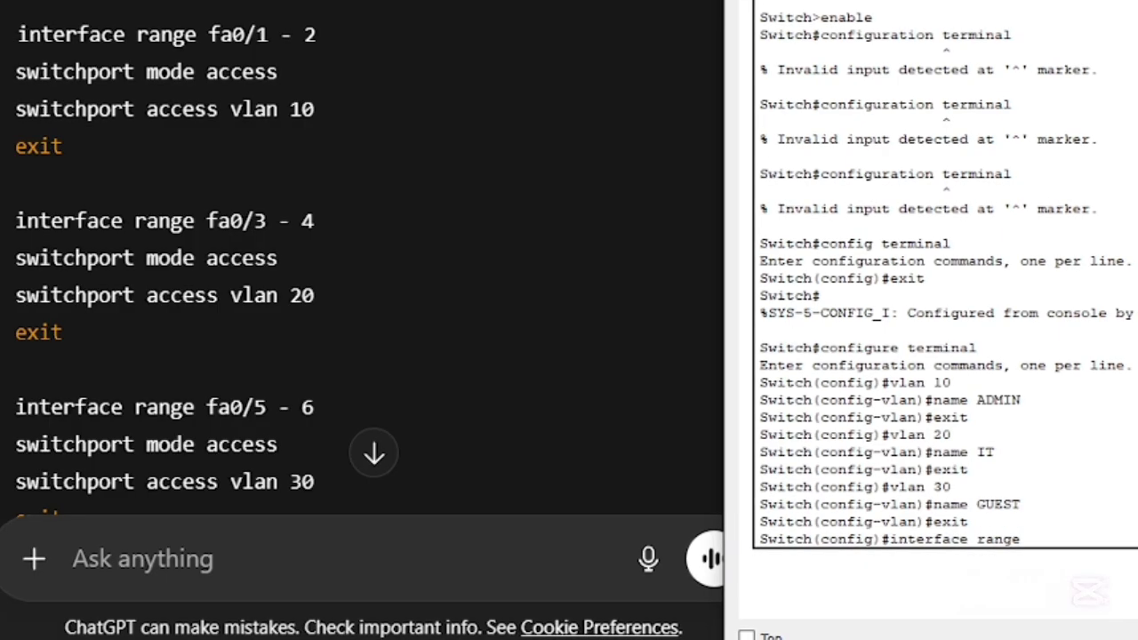
type(" fa0/1 - 2")
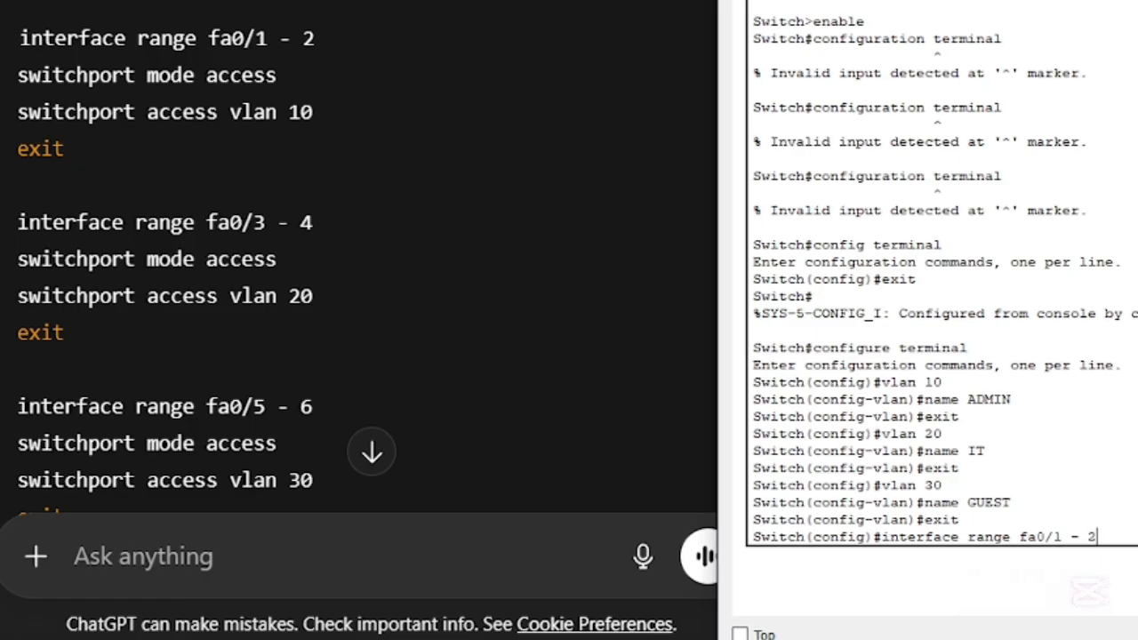
key("Left")
key("Left")
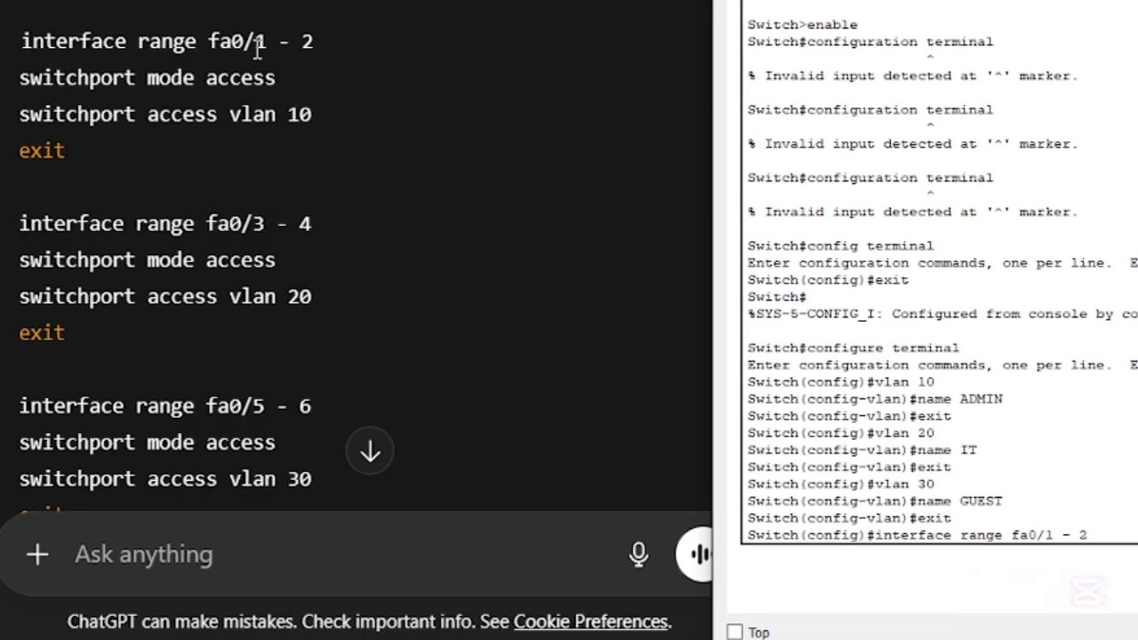
scroll(267, 224, "down", 3)
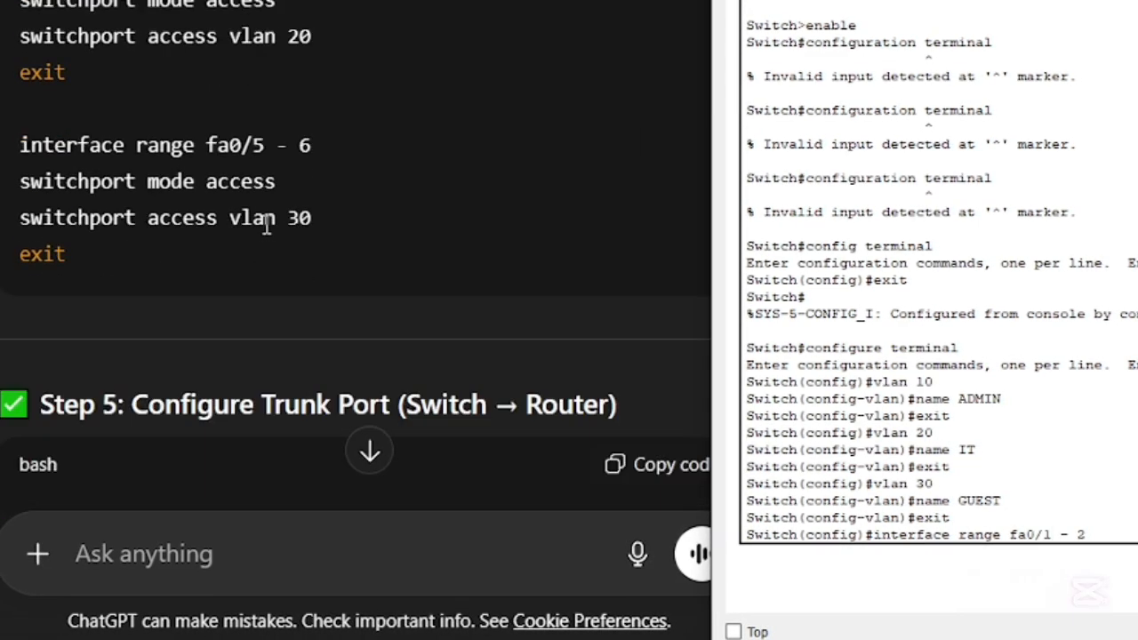
scroll(266, 224, "up", 5)
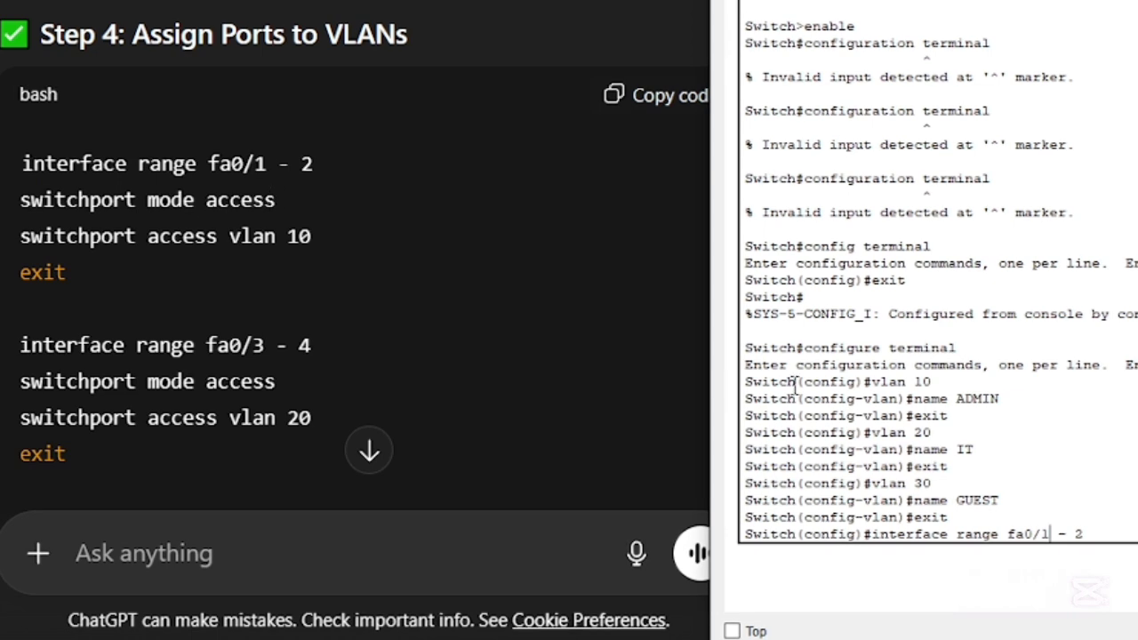
left_click(1132, 530)
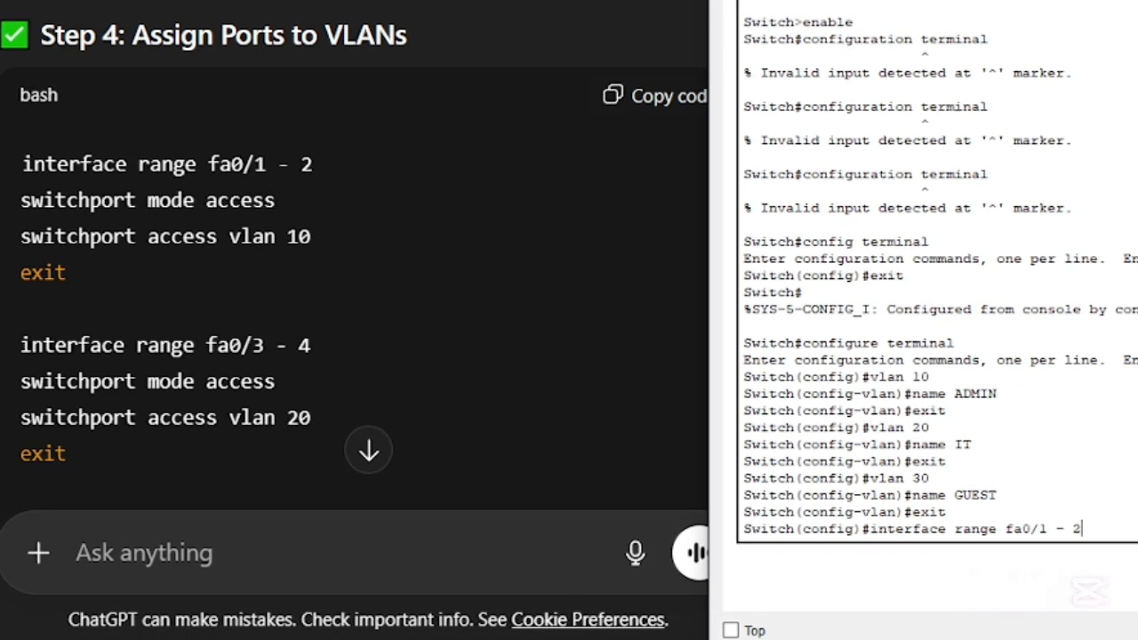
key("Return")
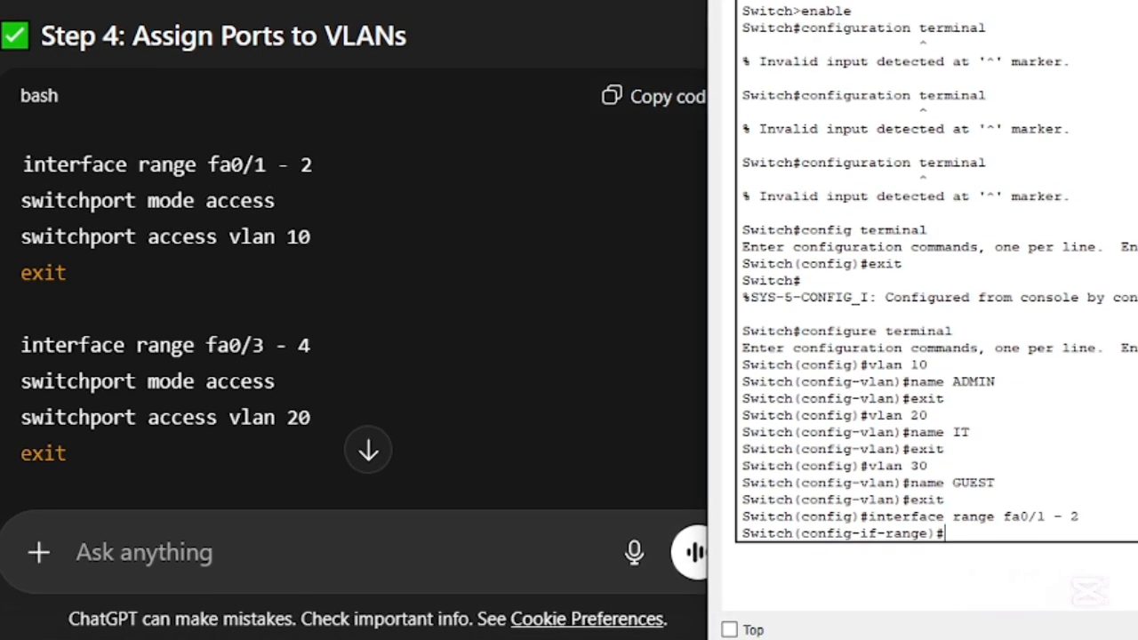
- Set ports fa0/1 - 2 to access mode in VLAN 10 and exit the interface range configuration
scroll(524, 342, "down", 2)
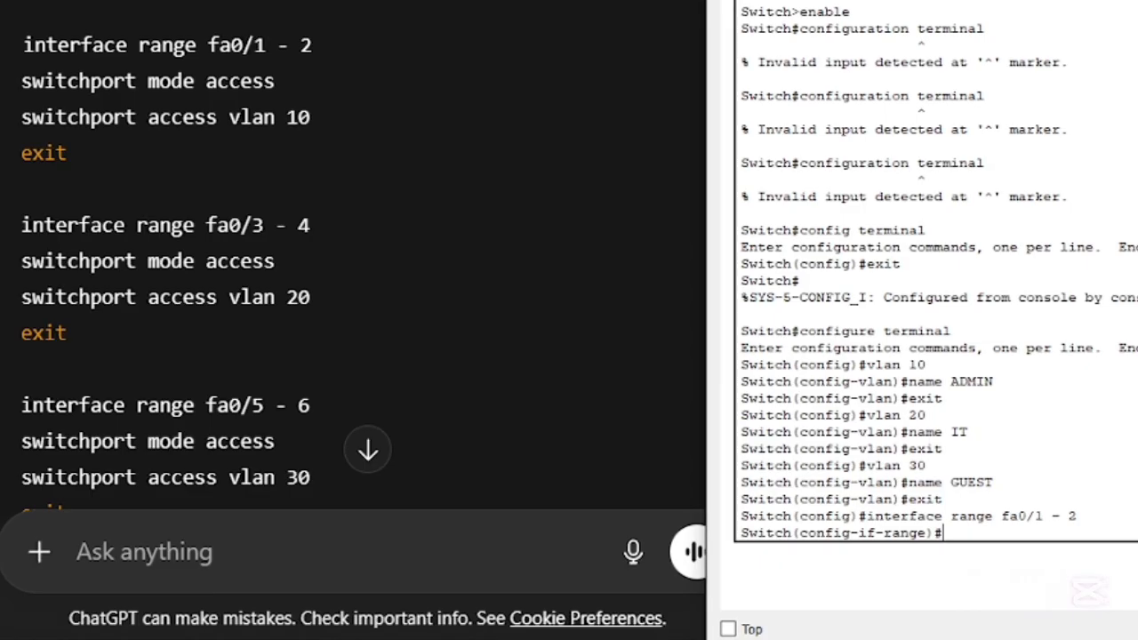
type("swit")
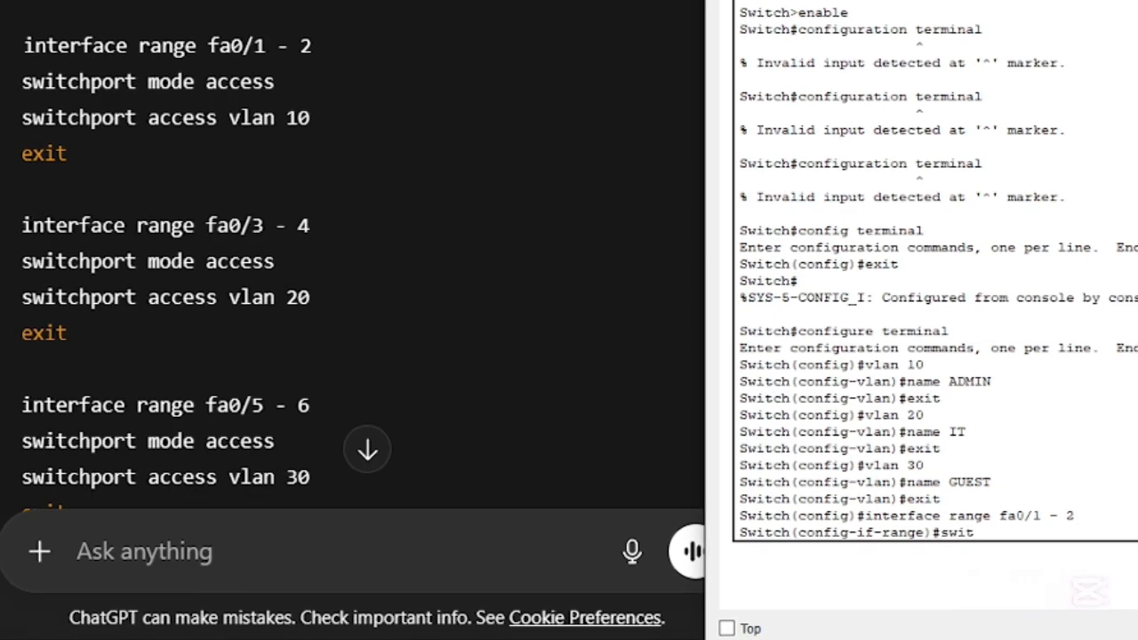
type("chpo")
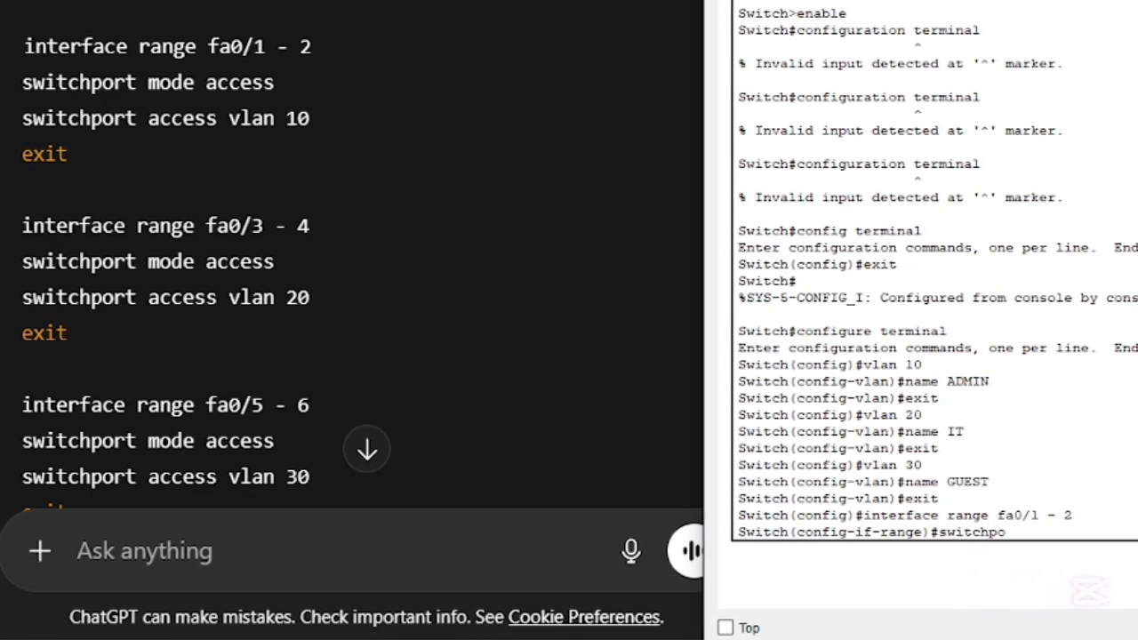
type("rt mo")
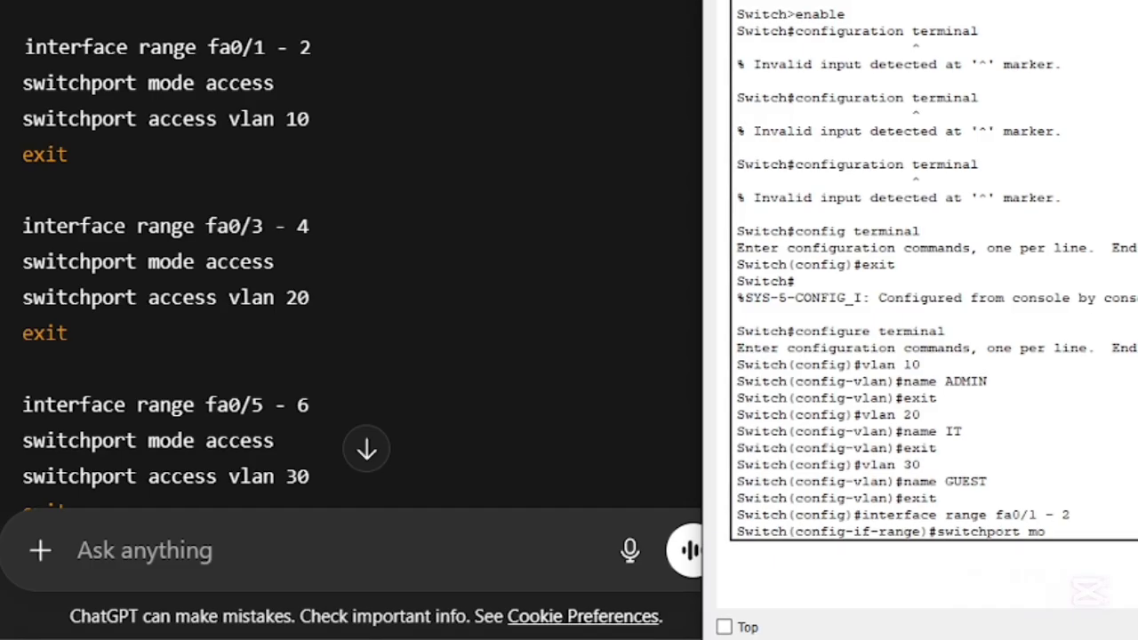
type("de ac")
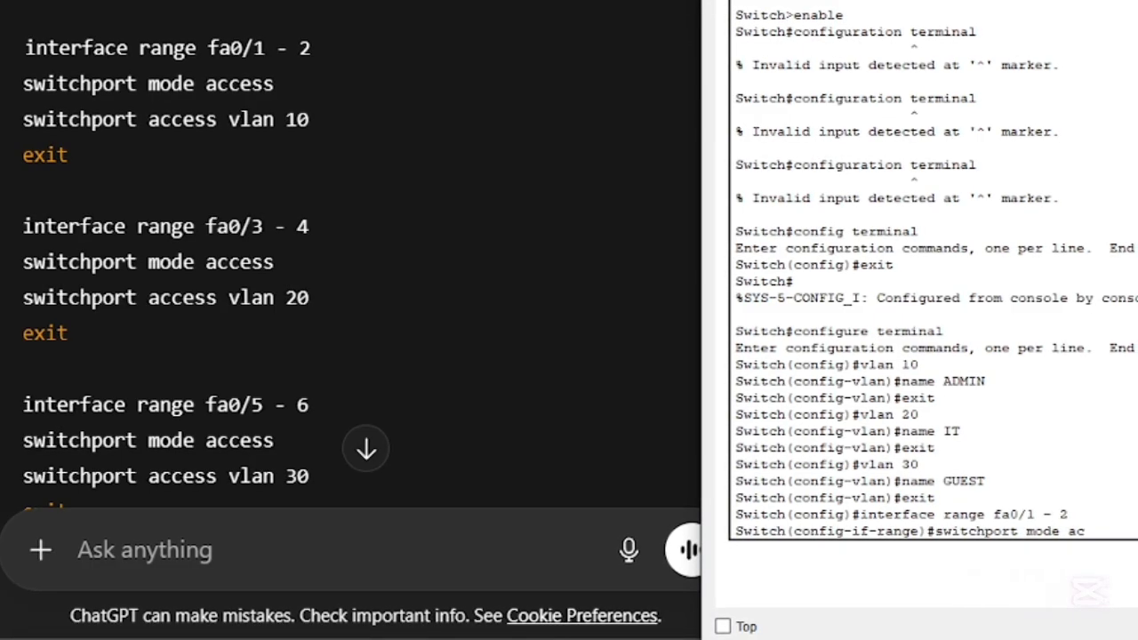
type("cess")
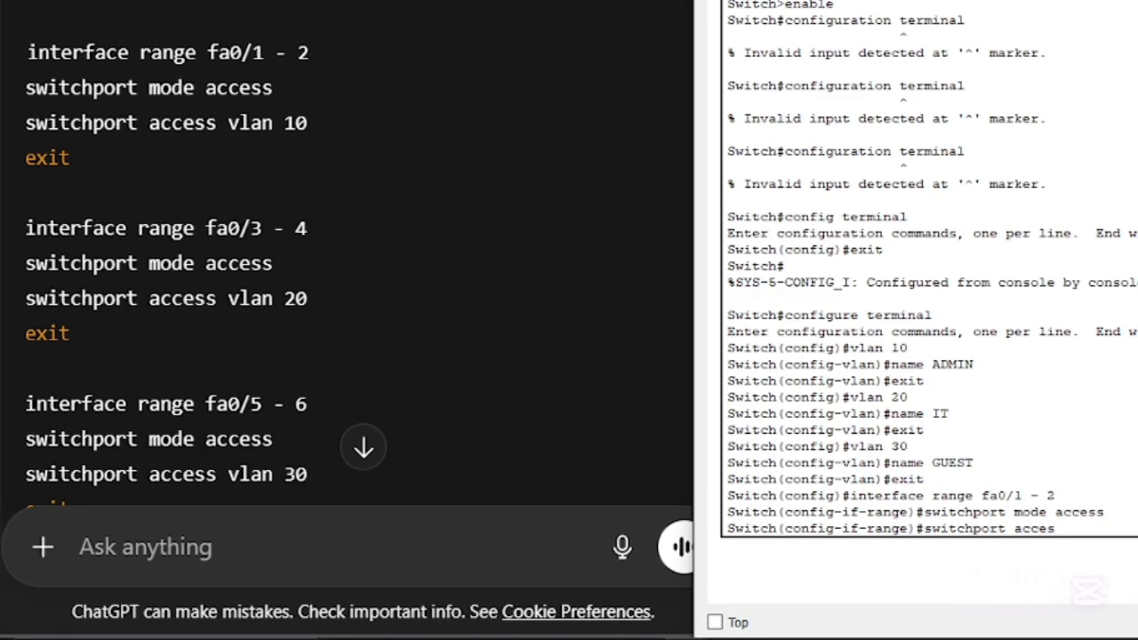
type("lan")
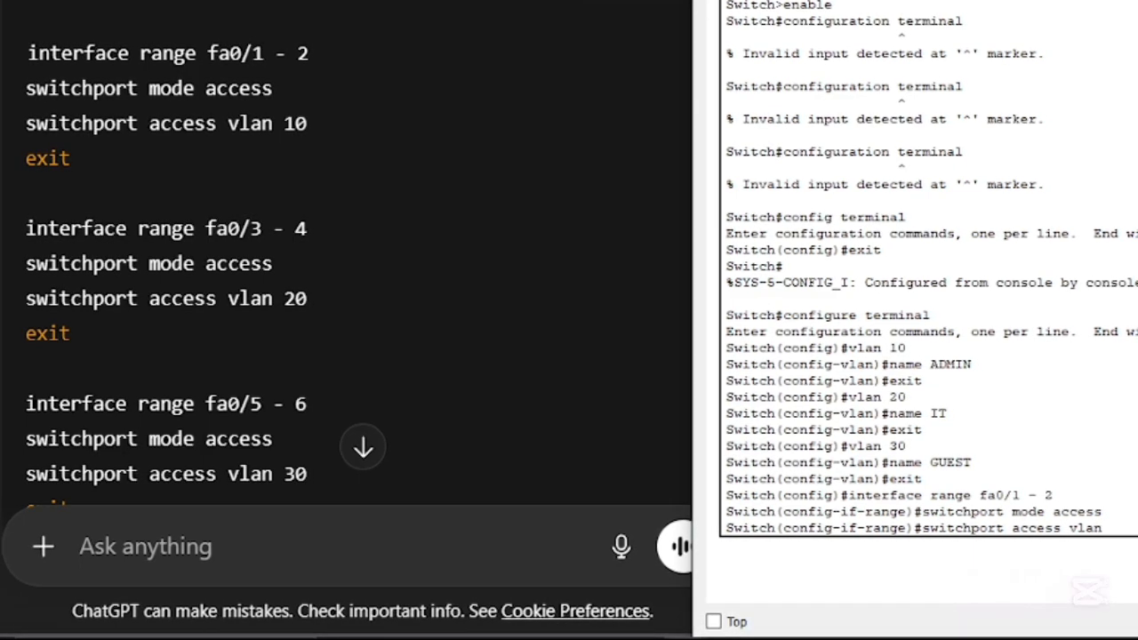
type(" 10")
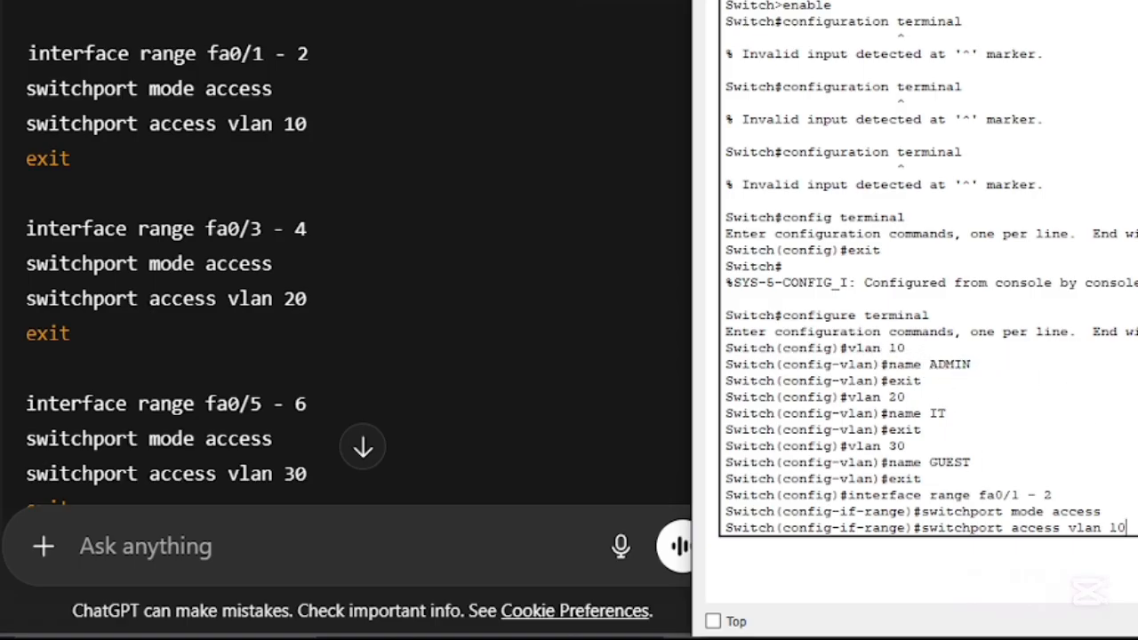
key("Return")
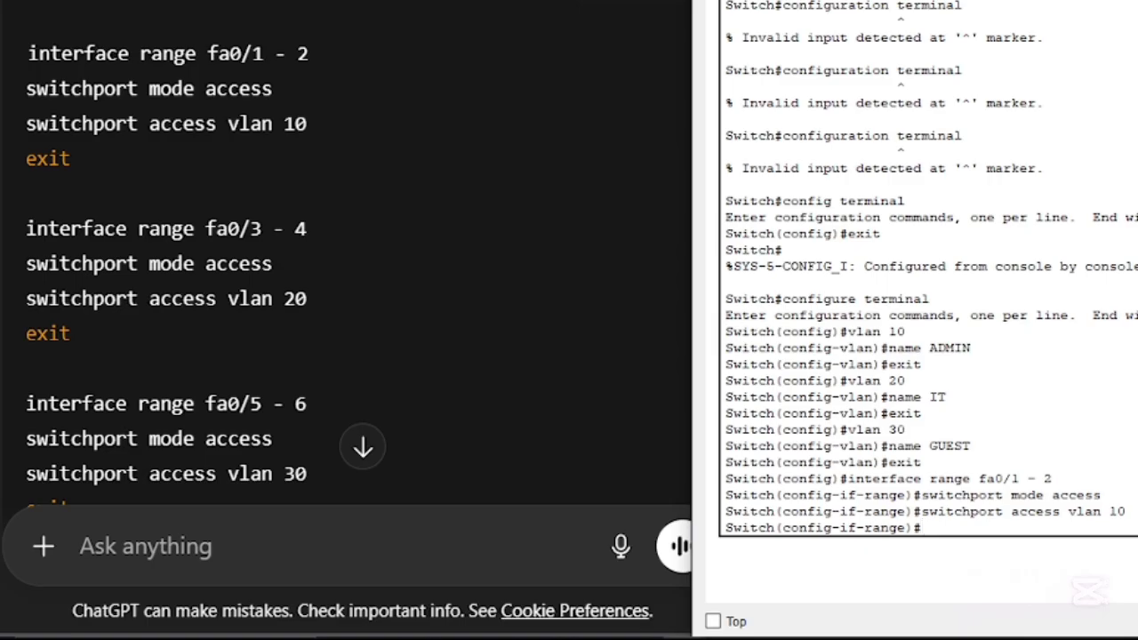
type("exit")
key("Return")
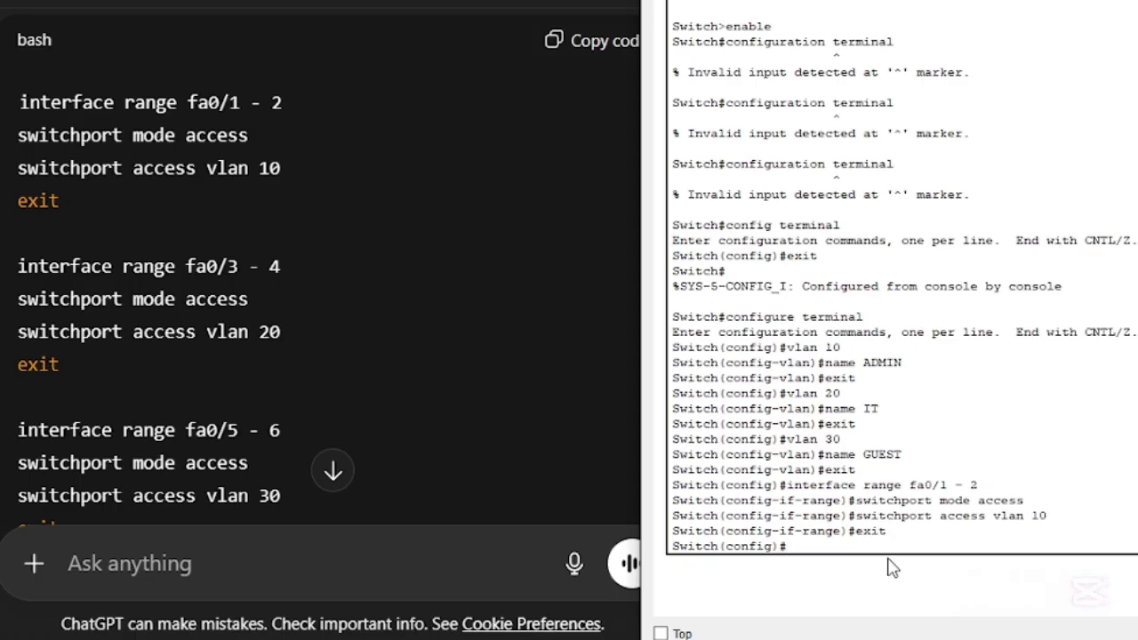
- Enter interface range configuration for switch ports fa0/3 - 4
type("interface range")
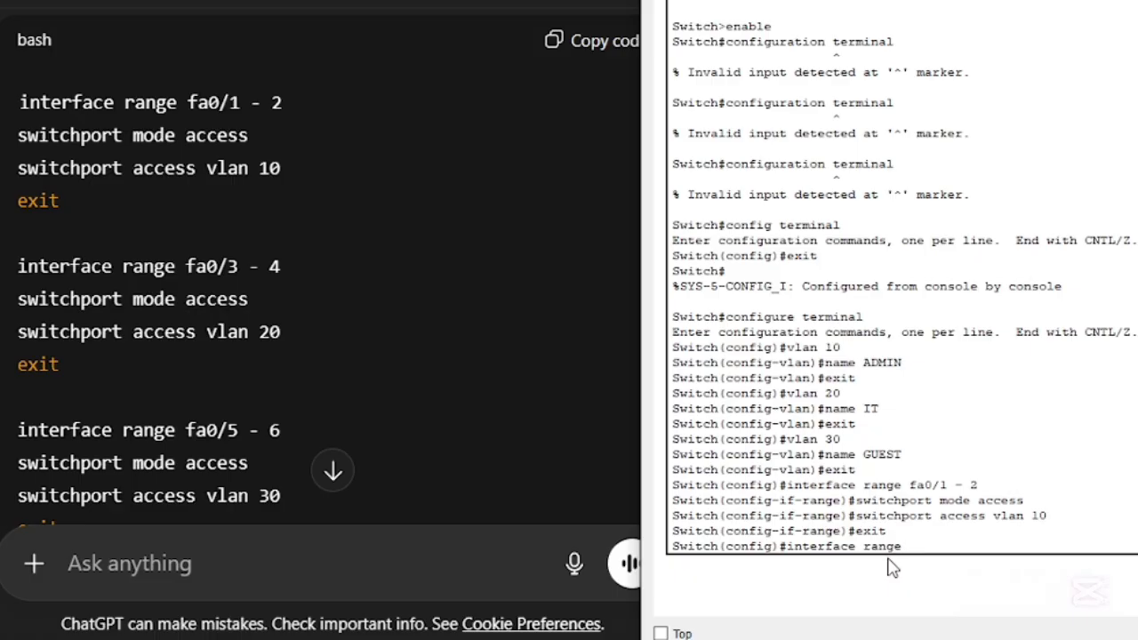
type(" fa0/3 - 4")
key("Return")
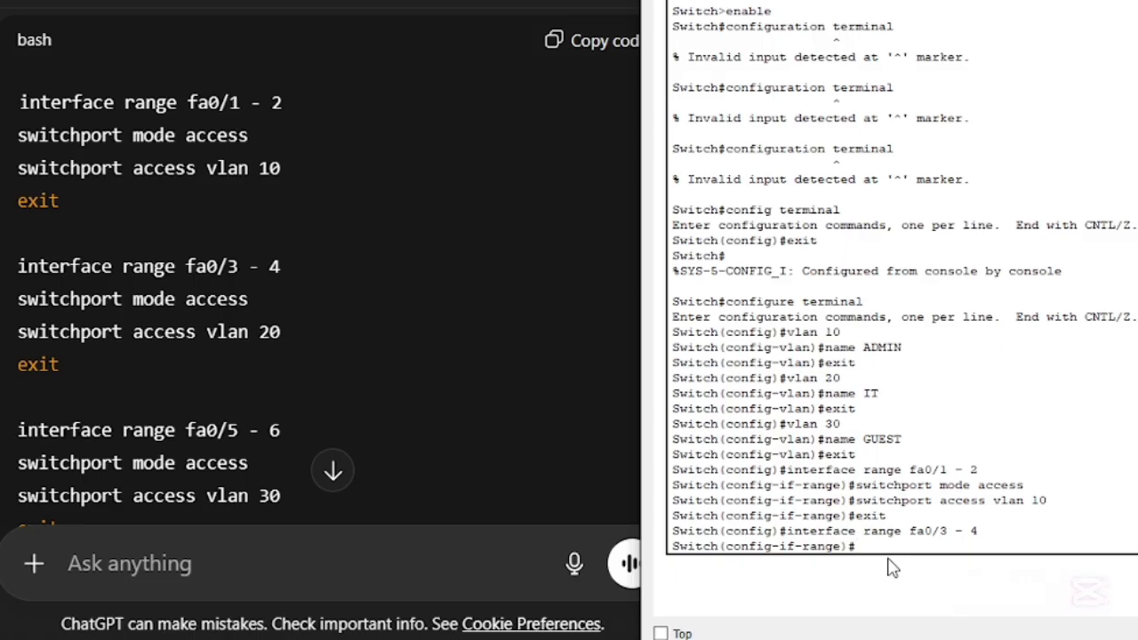
- Set ports fa0/3 - 4 to access mode with "switchport mode access"
type("switchp")
key("BackSpace")
type("ort mode a")
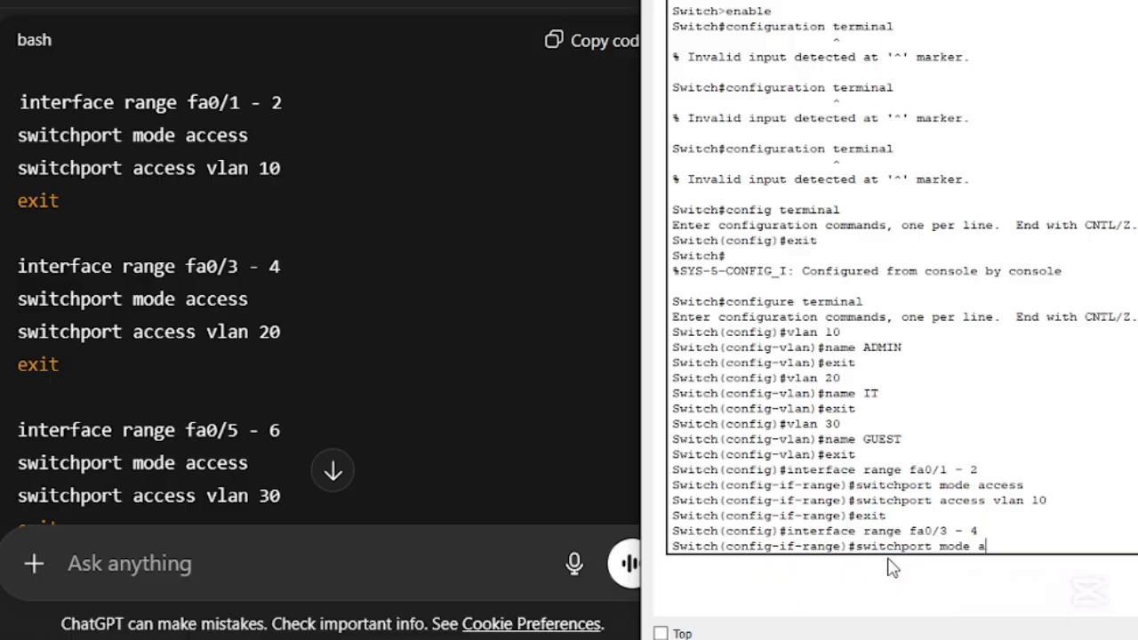
type("ccess")
key("Return")
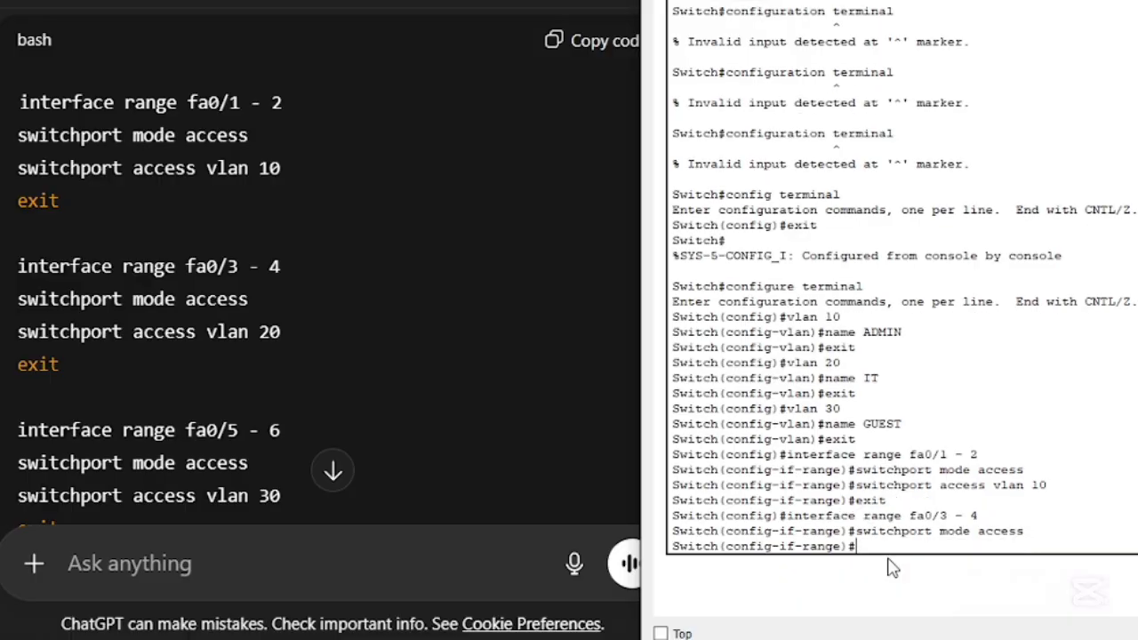
- Assign ports fa0/3 - 4 to VLAN 20 and exit the interface range configuration
key("Up")
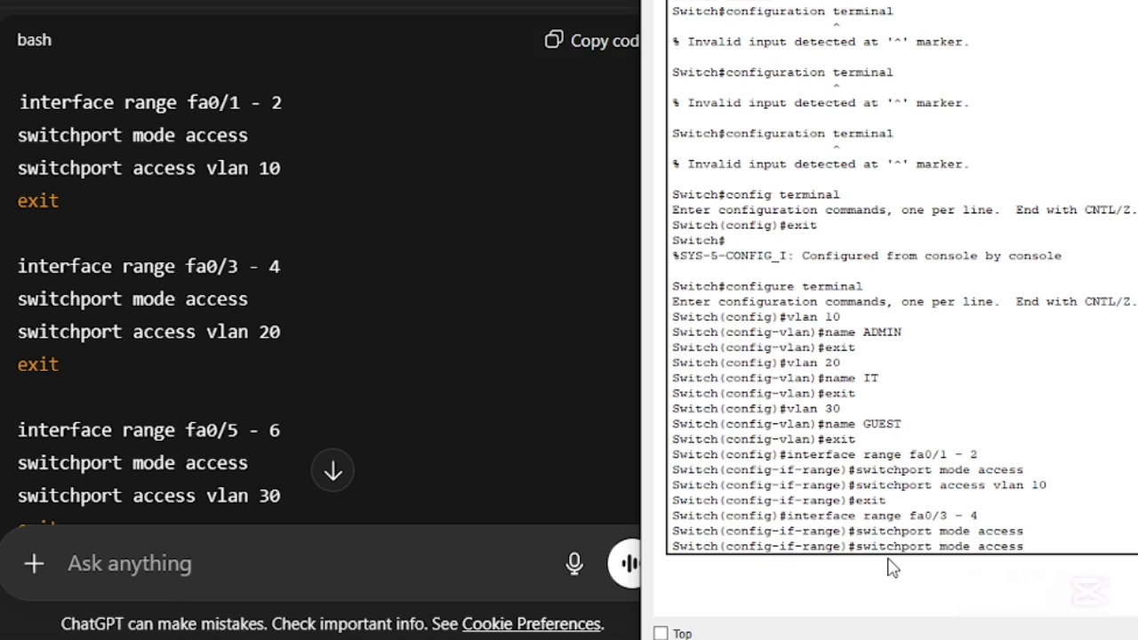
key("BackSpace")
key("BackSpace")
key("BackSpace")
key("BackSpace")
key("BackSpace")
key("BackSpace")
key("BackSpace")
key("BackSpace")
key("BackSpace")
key("BackSpace")
key("BackSpace")
type("access vlan 20")
key("Return")
type("exit")
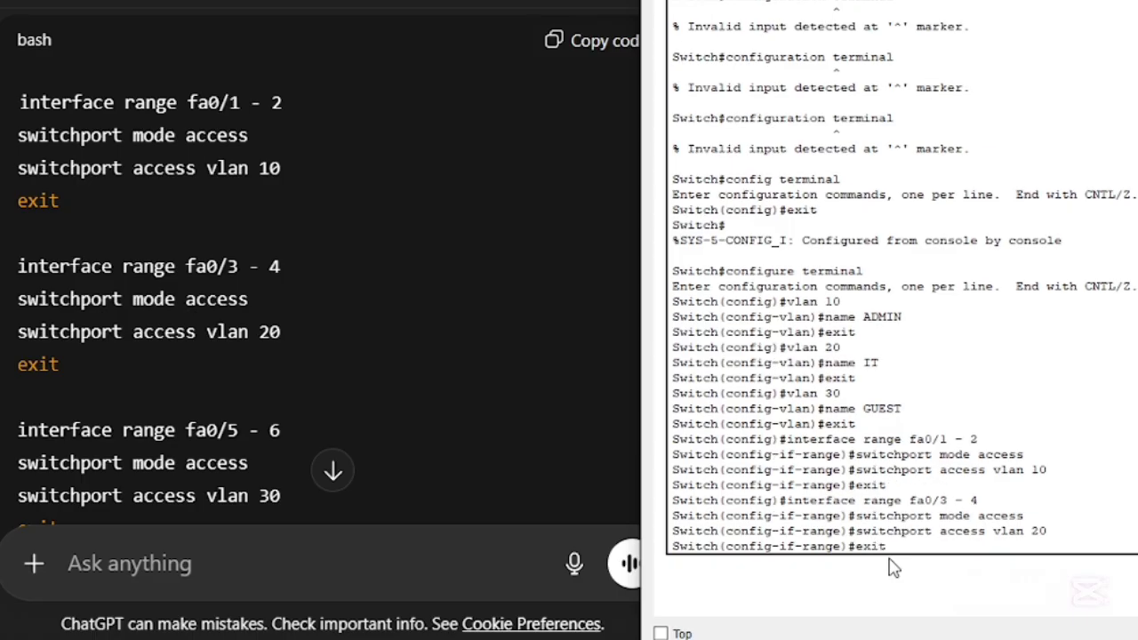
key("Return")
scroll(160, 312, "down", 2)
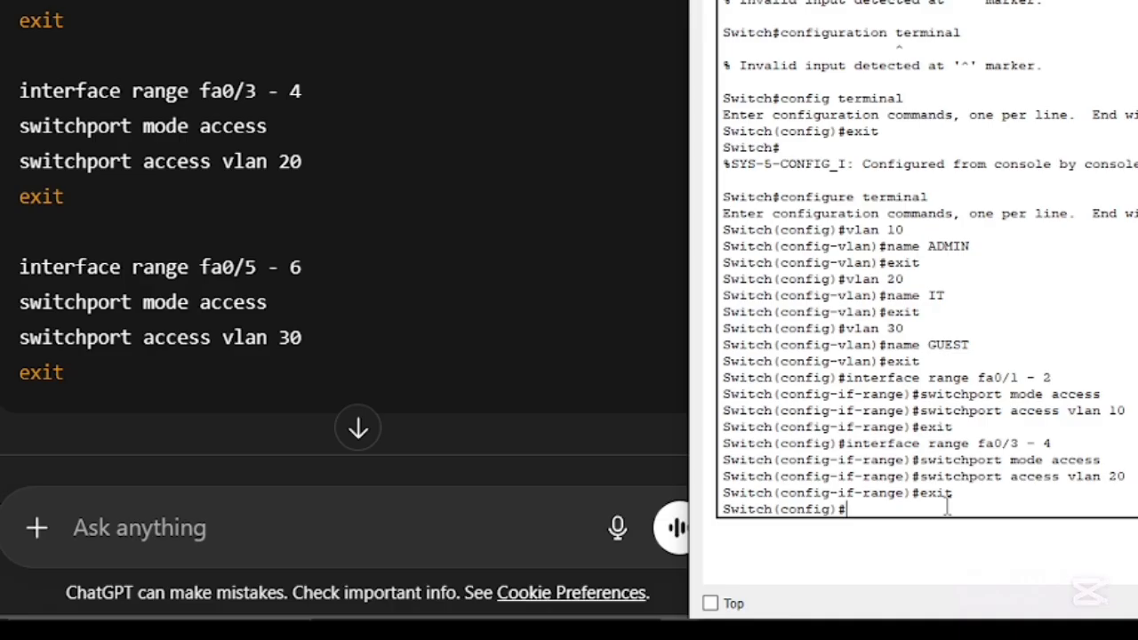
- Enter interface range configuration for switch ports fa0/5 - 6
type("interface range fa0/5")
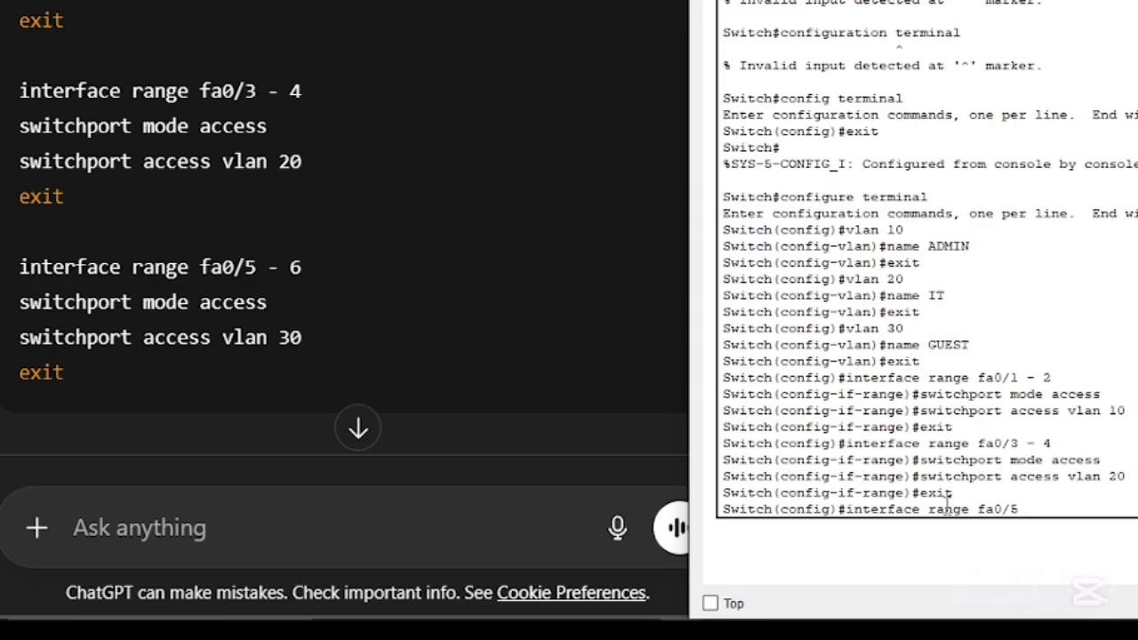
type(" - 6")
key("Return")
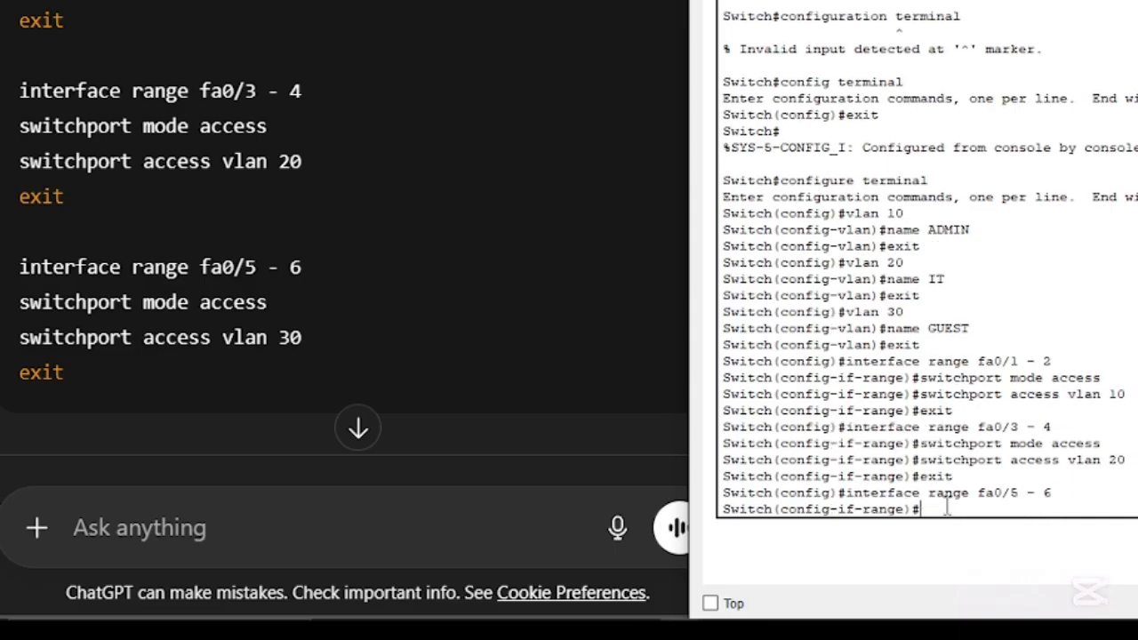
- Set ports fa0/5 - 6 to access mode with "switch mode access"
type("switch mode ace")
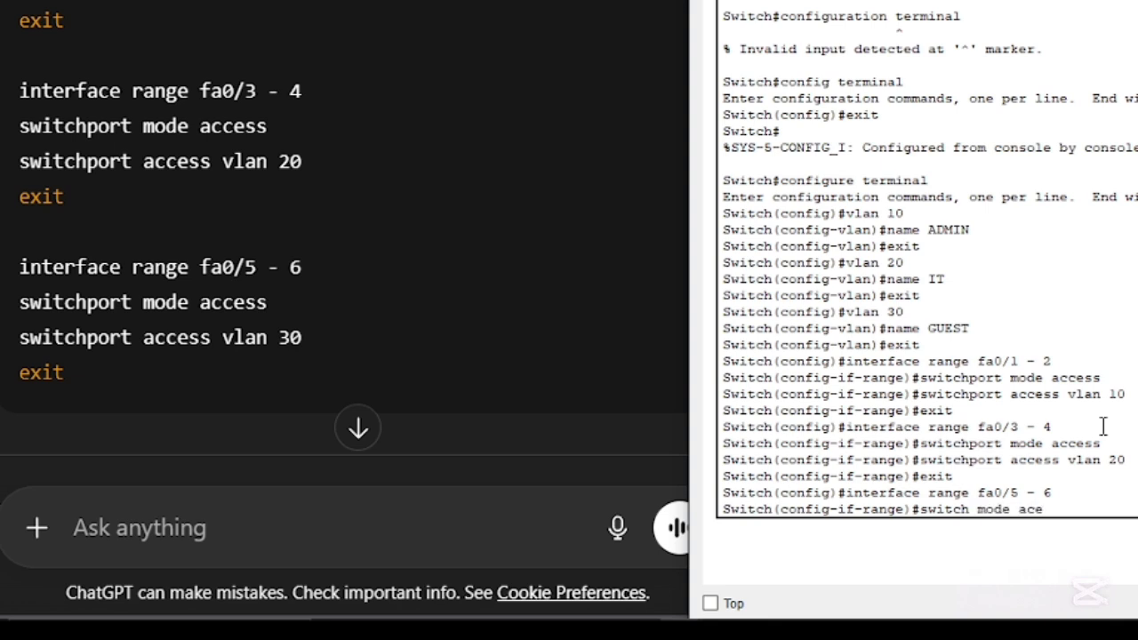
key("BackSpace")
type("cess")
key("Return")
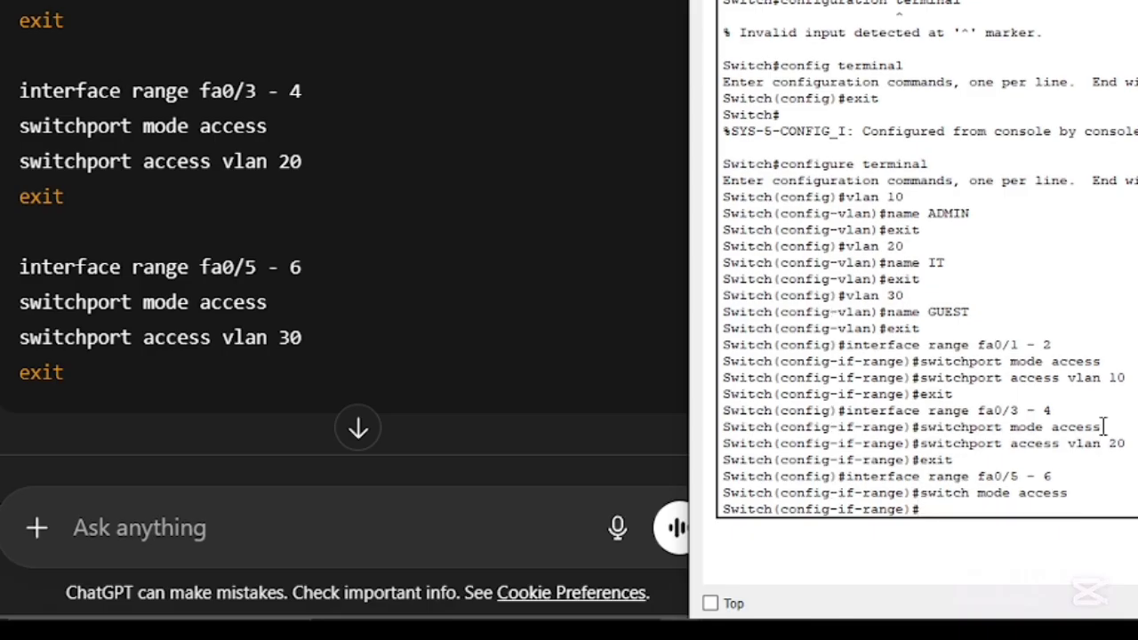
- Assign ports fa0/5 - 6 to VLAN 30 with "switch access vlan 30" and exit the interface range configuration
key("Up")
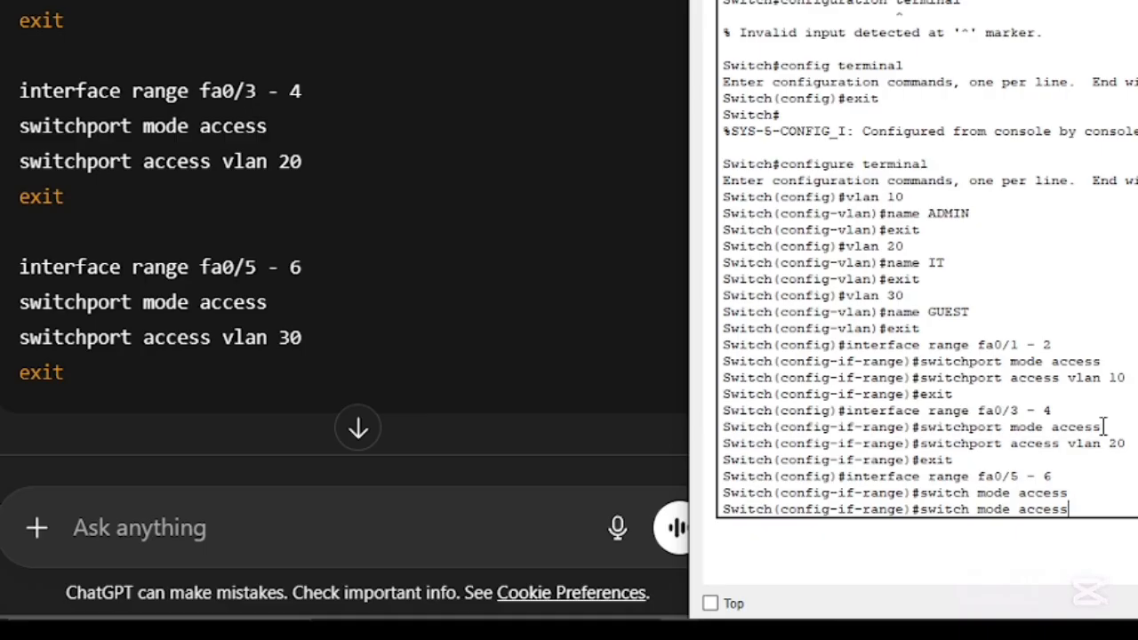
key("BackSpace")
key("BackSpace")
key("BackSpace")
key("BackSpace")
key("BackSpace")
key("BackSpace")
key("BackSpace")
key("BackSpace")
key("BackSpace")
key("BackSpace")
key("BackSpace")
type("access vlan 30")
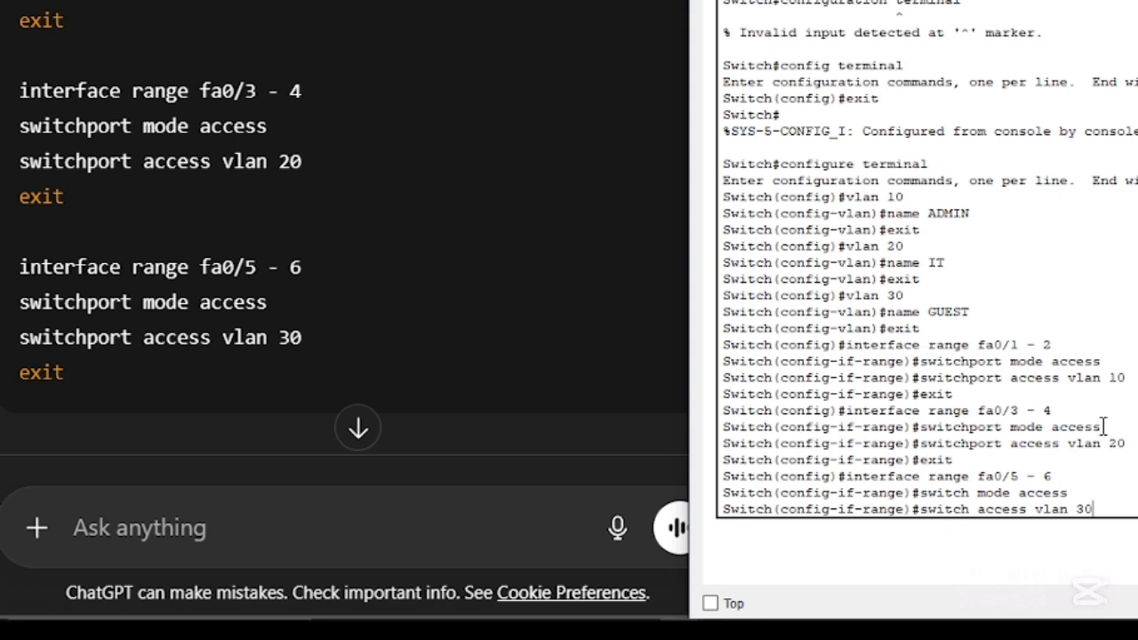
key("Return")
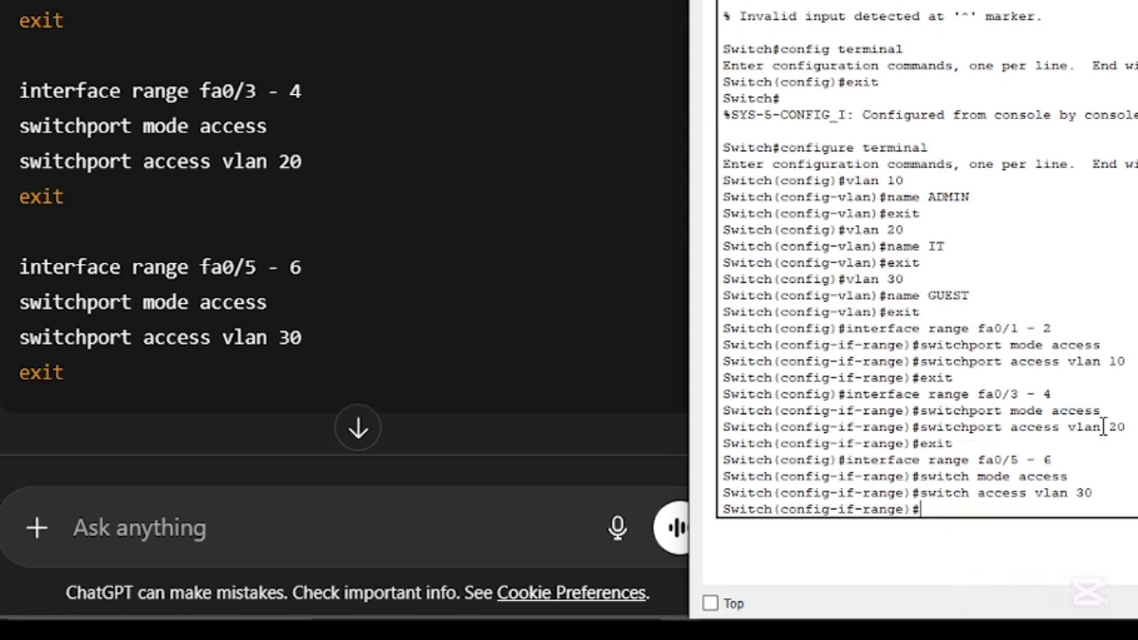
type("exit")
key("Return")
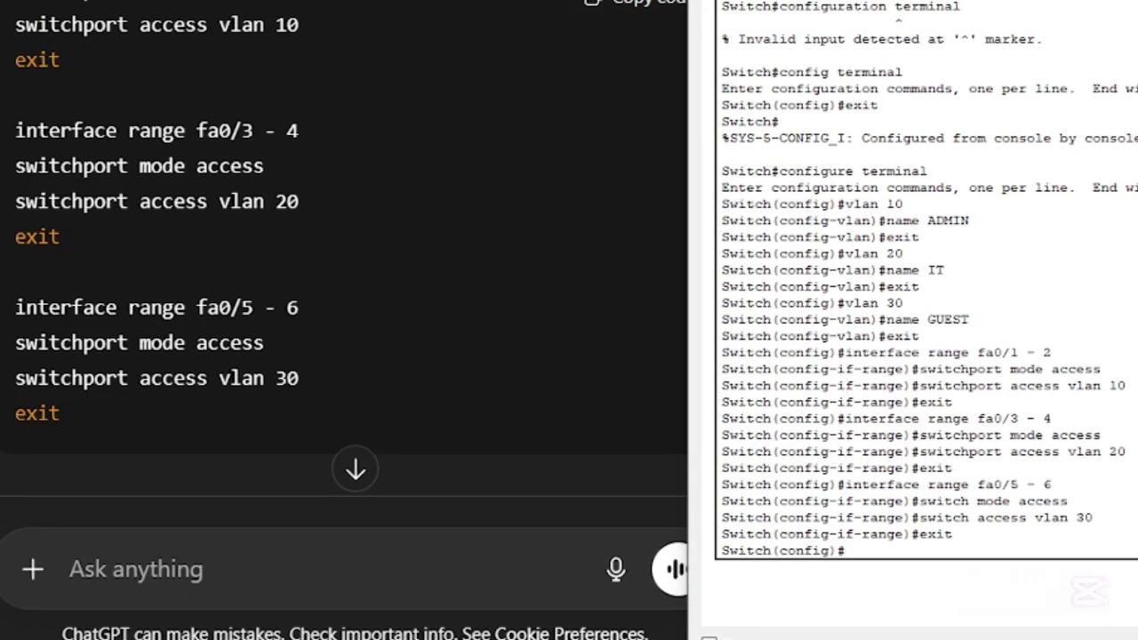
- Try to enter interface configuration for the router-facing trunk port fa0/24 with "interaface fa0/24"
scroll(263, 257, "down", 4)
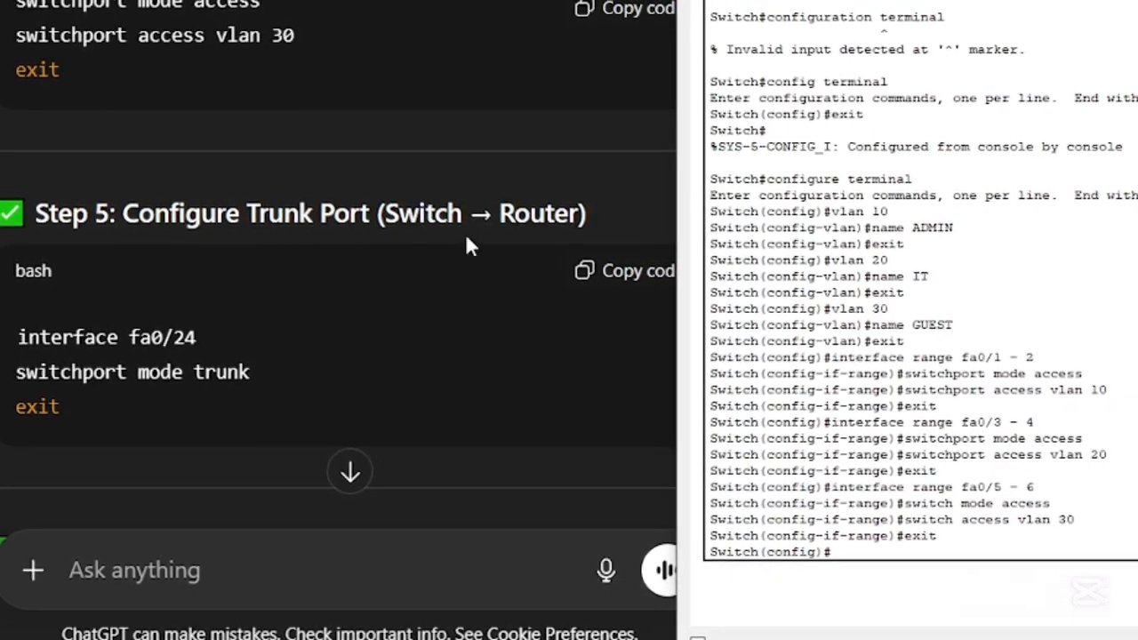
scroll(394, 338, "down", 1)
scroll(394, 338, "up", 1)
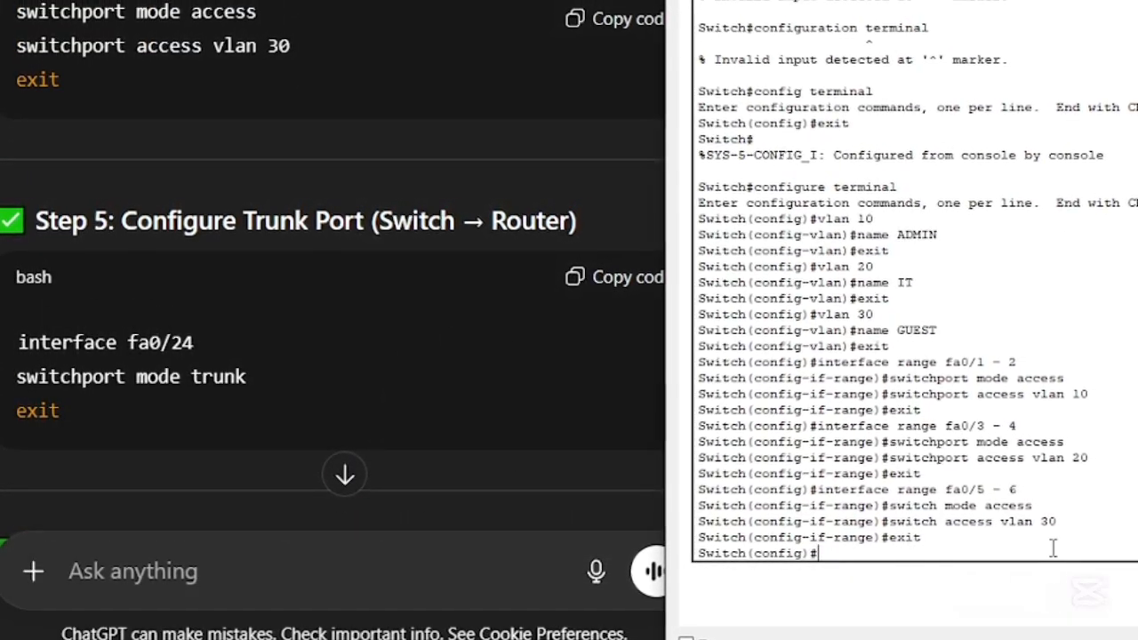
type("inte")
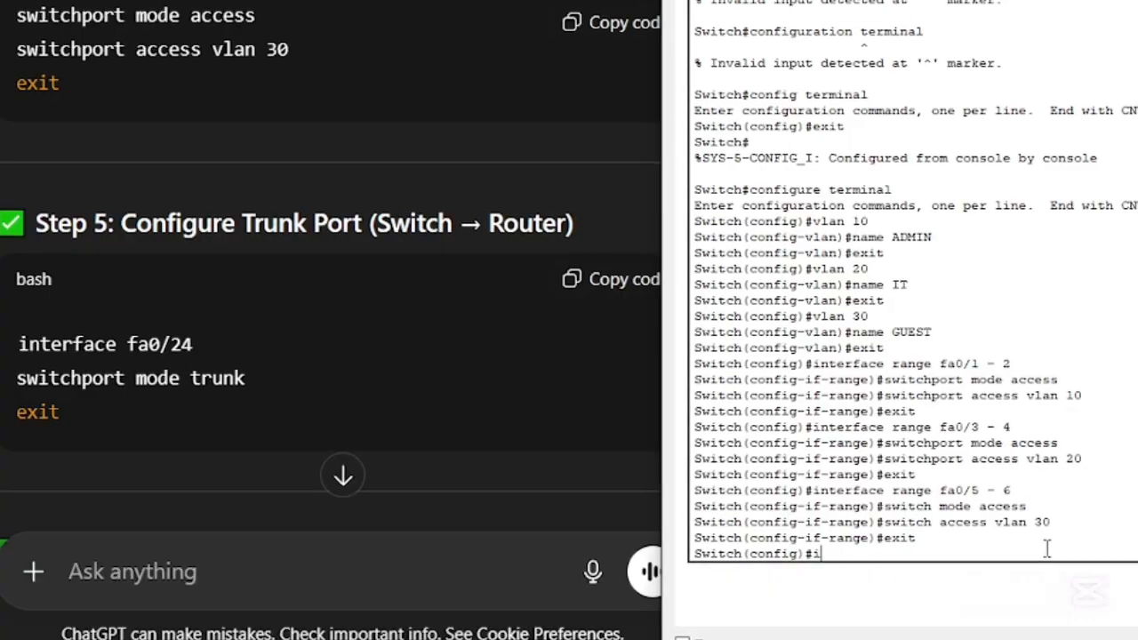
type("raface")
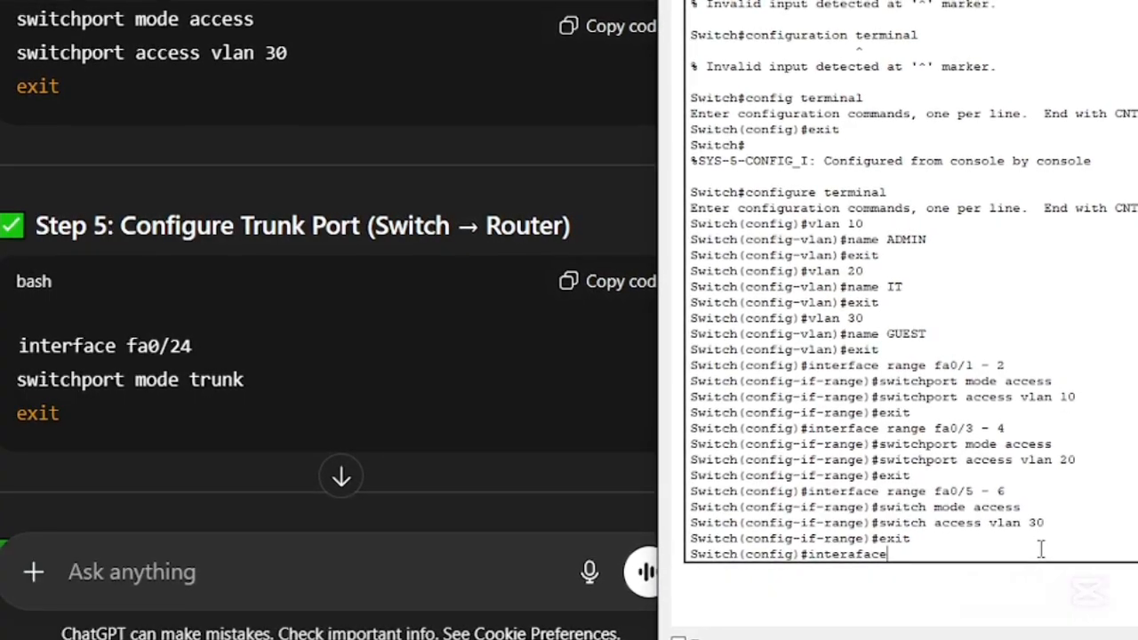
type(" fa")
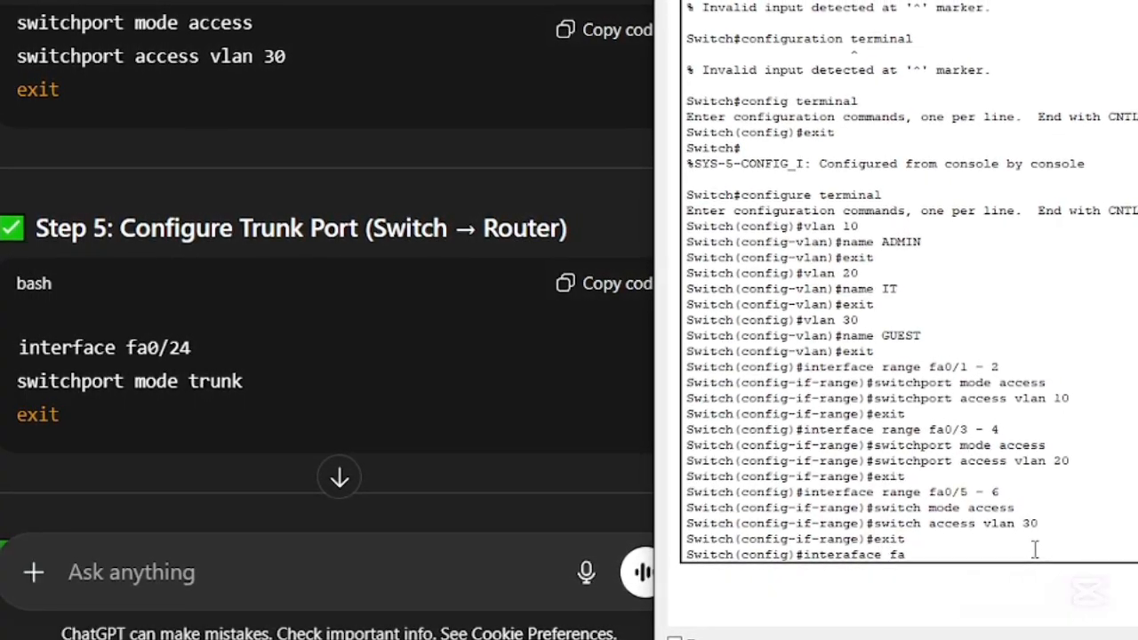
type("0/")
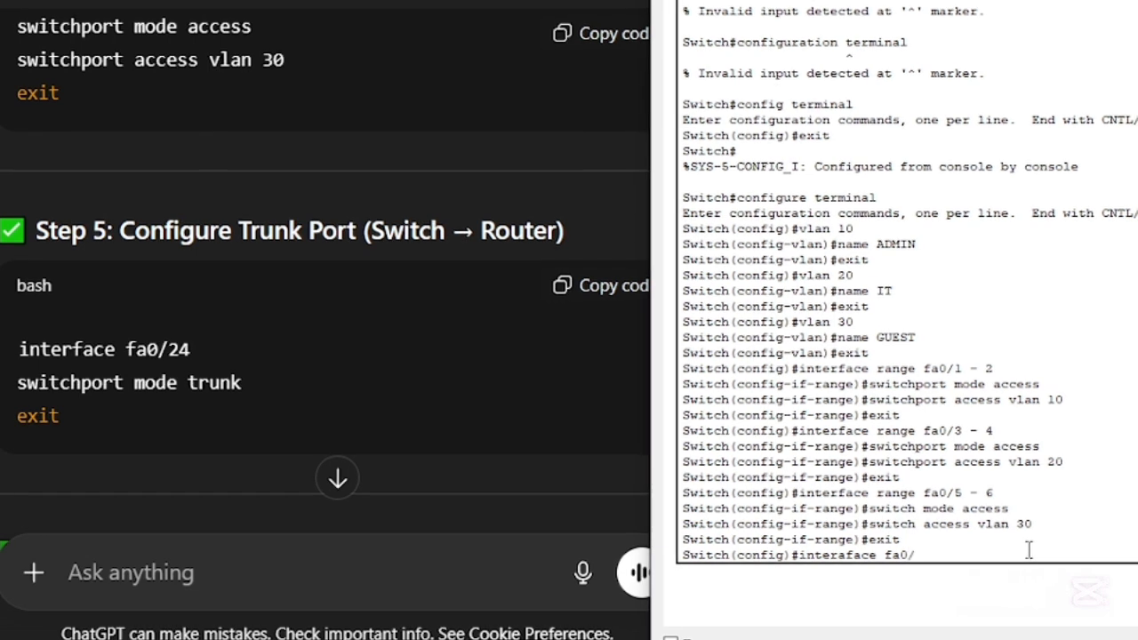
type("24")
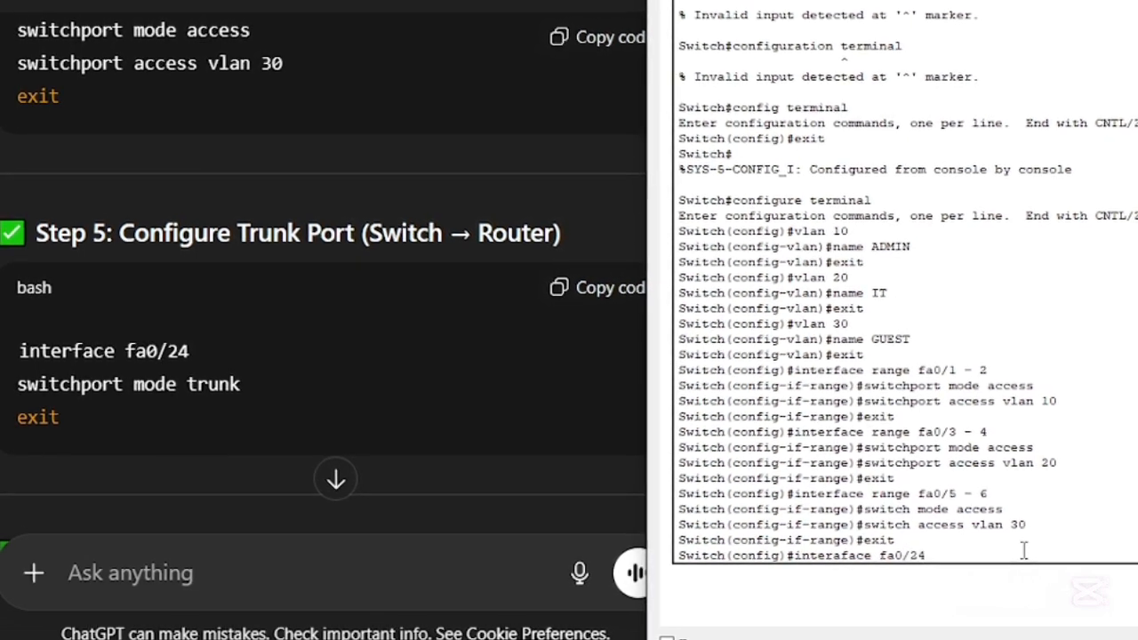
key("Return")
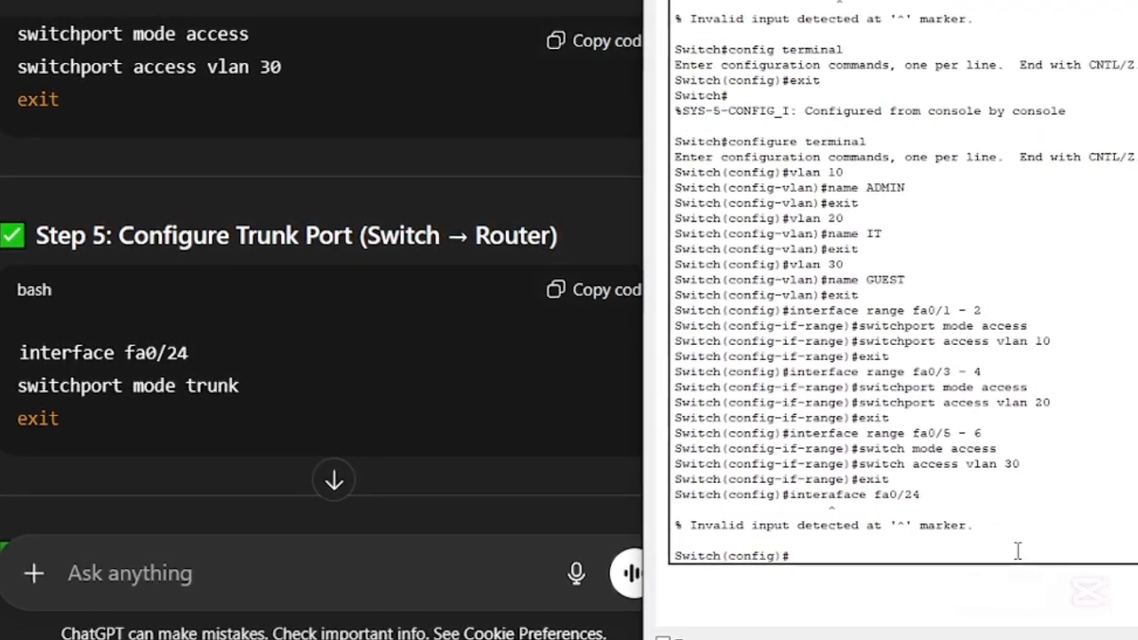
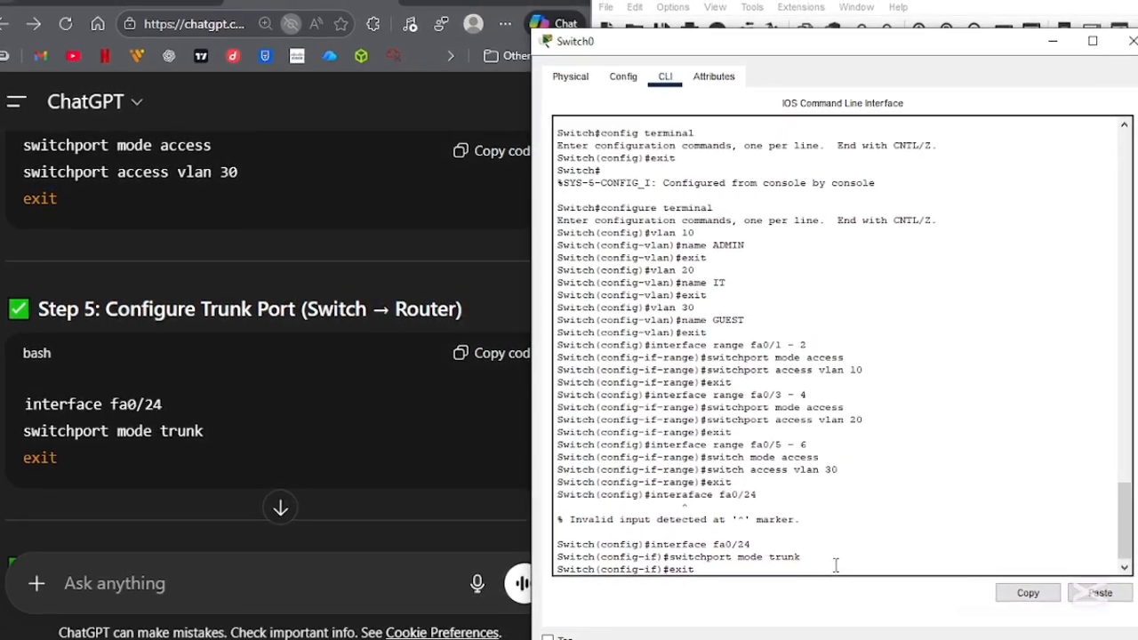
- Search the web for "switch port mode trunk" in a new browser tab and look through the results
mouse_move(800, 557)
left_mouse_down()
mouse_move(658, 557)
mouse_move(793, 557)
left_mouse_up()
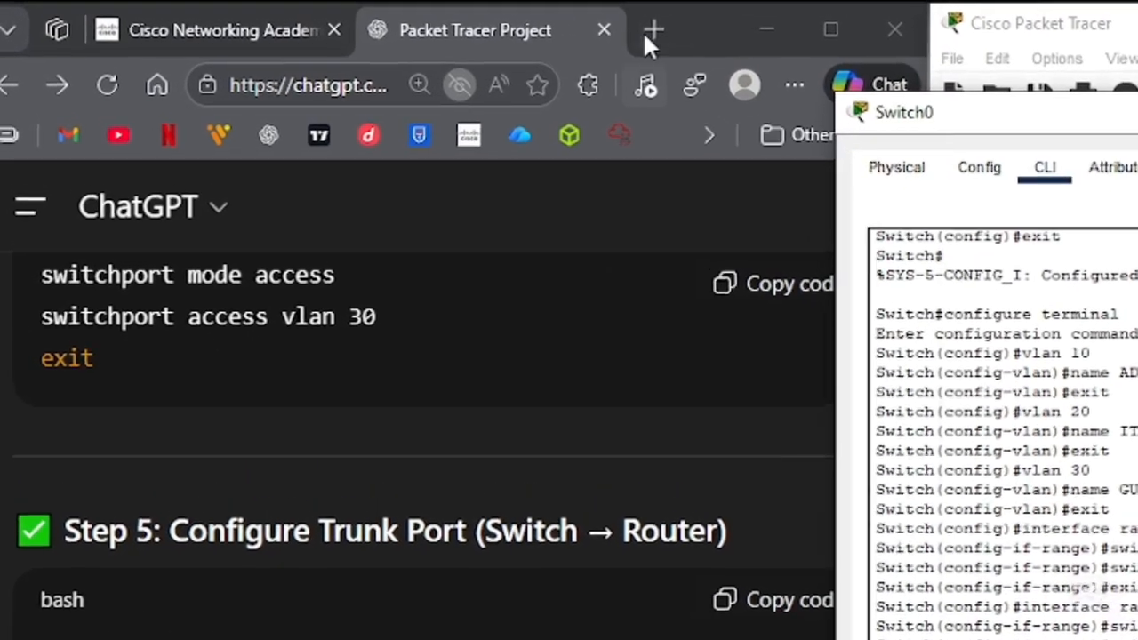
left_click(552, 18)
left_click(350, 82)
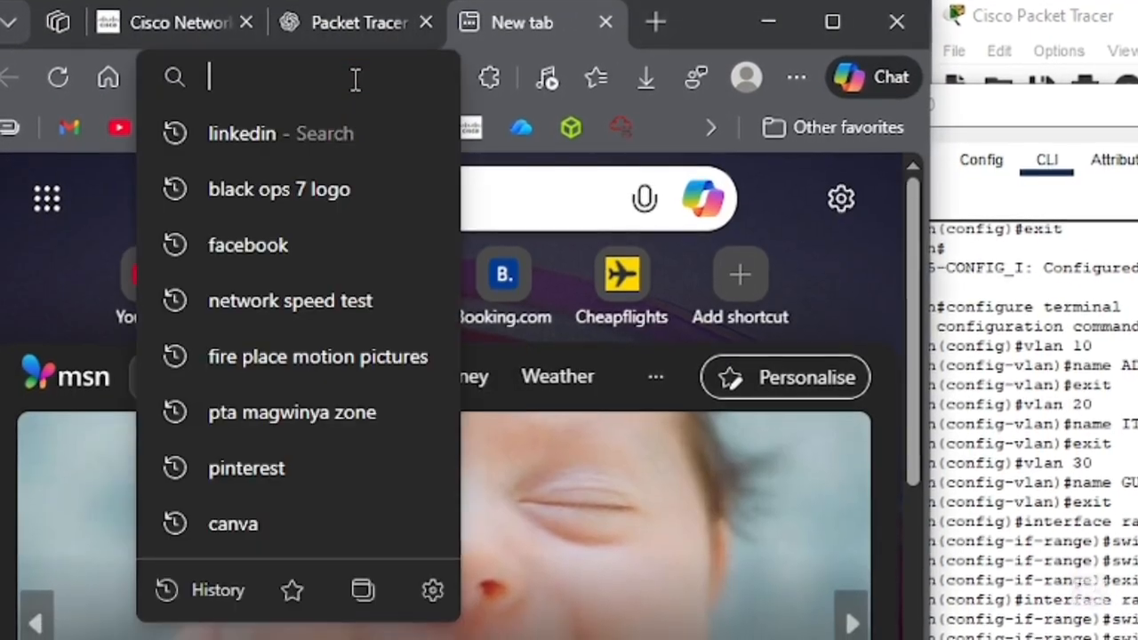
type("switch")
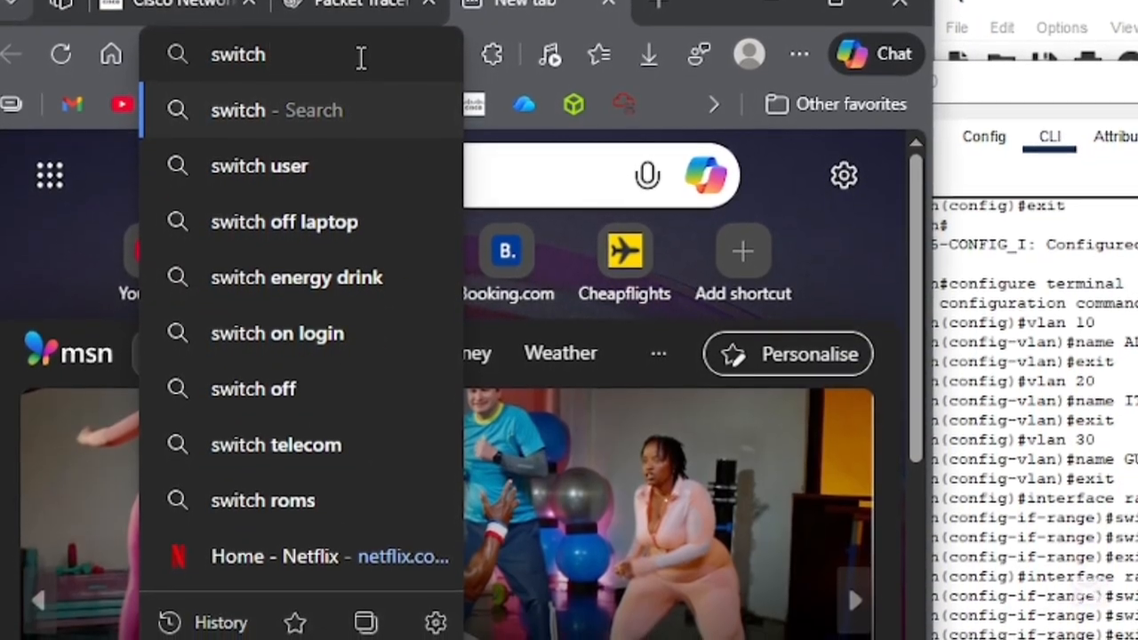
type("port")
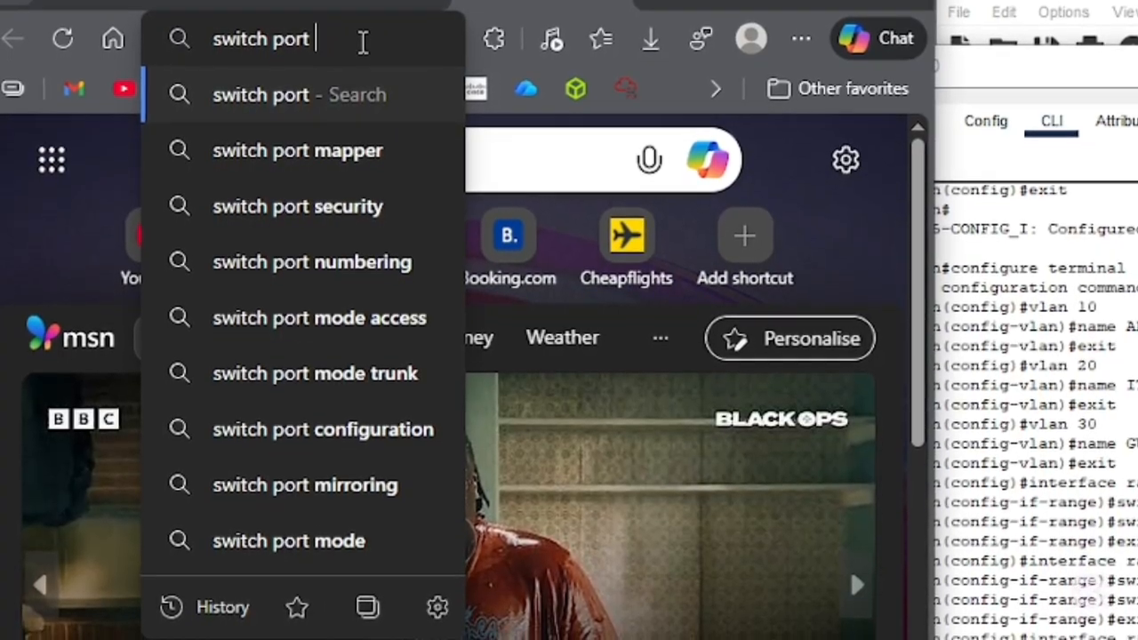
type(" mop")
key("BackSpace")
type("de ")
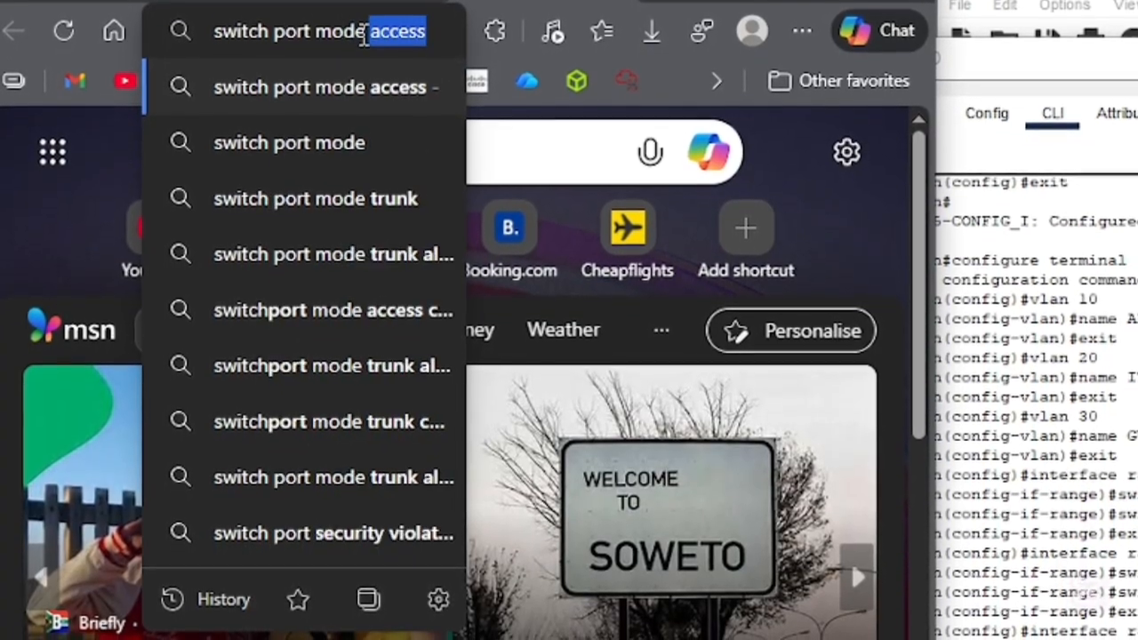
type("truml")
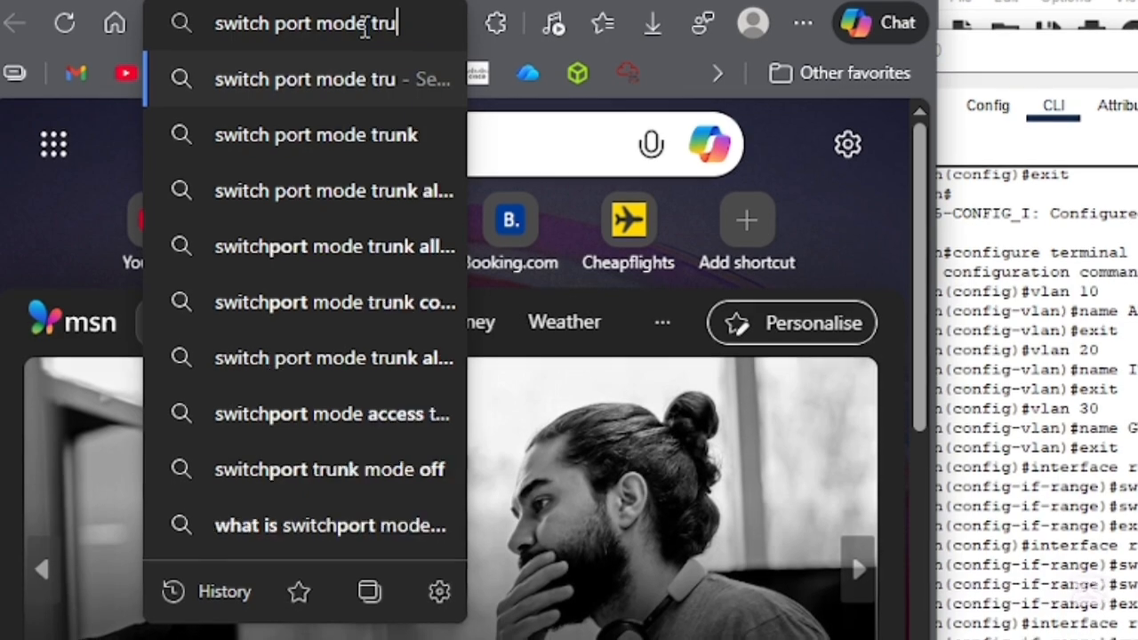
key("BackSpace")
key("BackSpace")
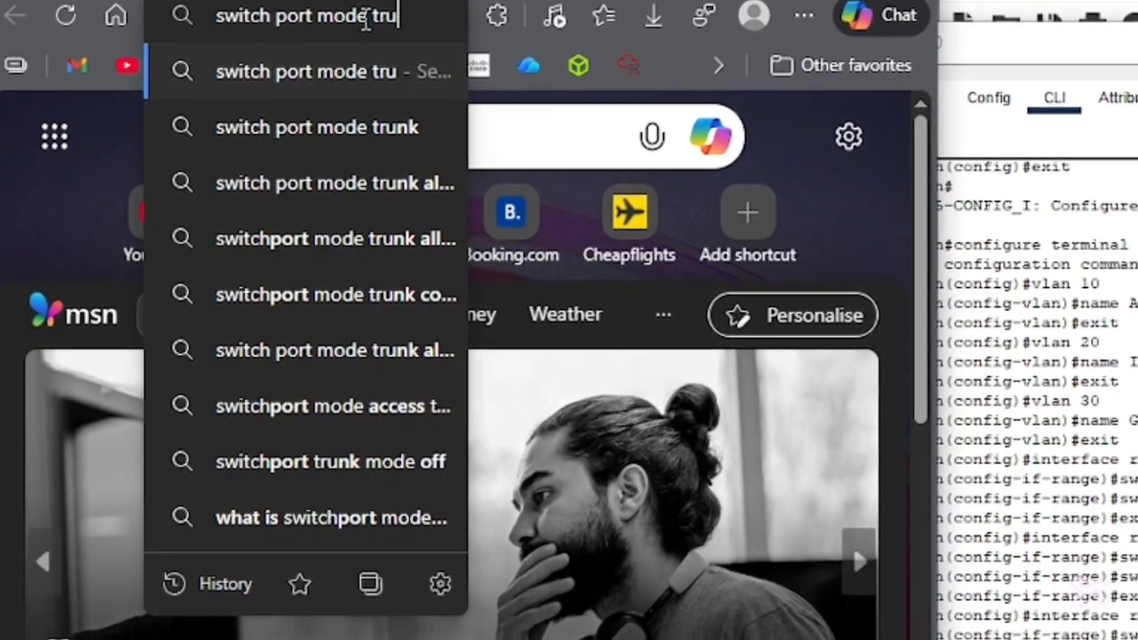
type("nk")
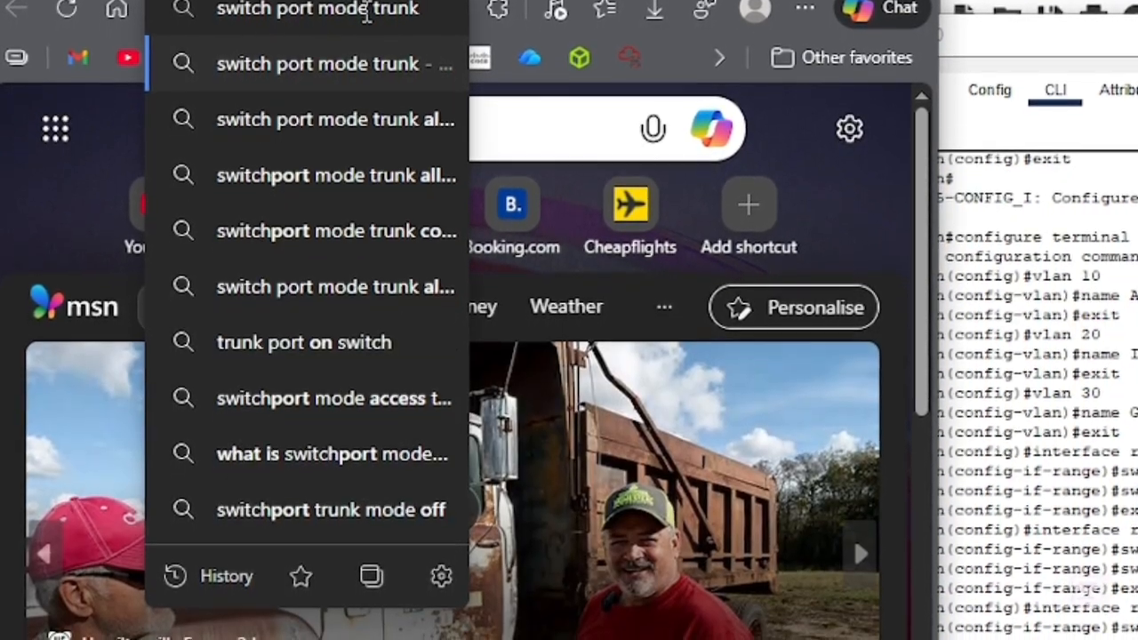
key("Return")
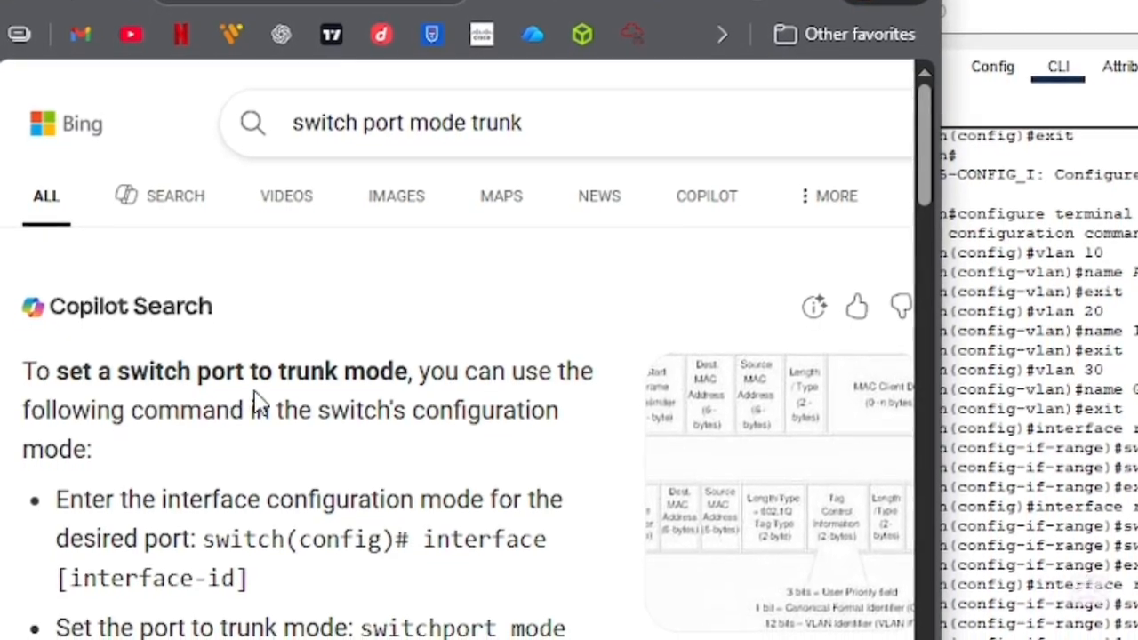
scroll(305, 460, "down", 3)
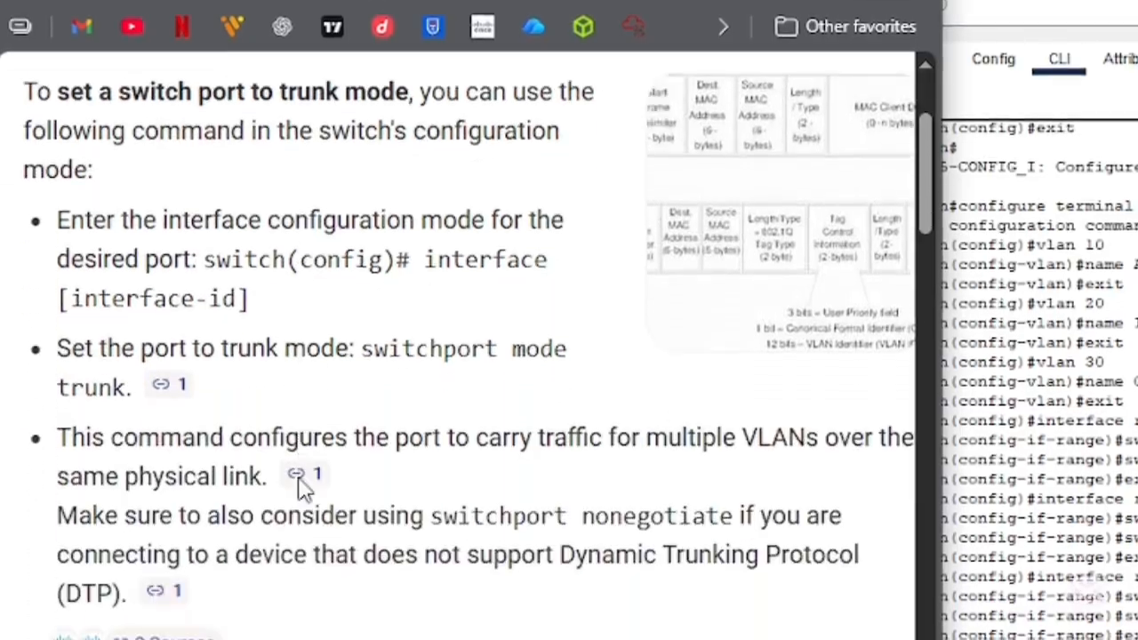
scroll(302, 487, "down", 6)
scroll(356, 384, "down", 3)
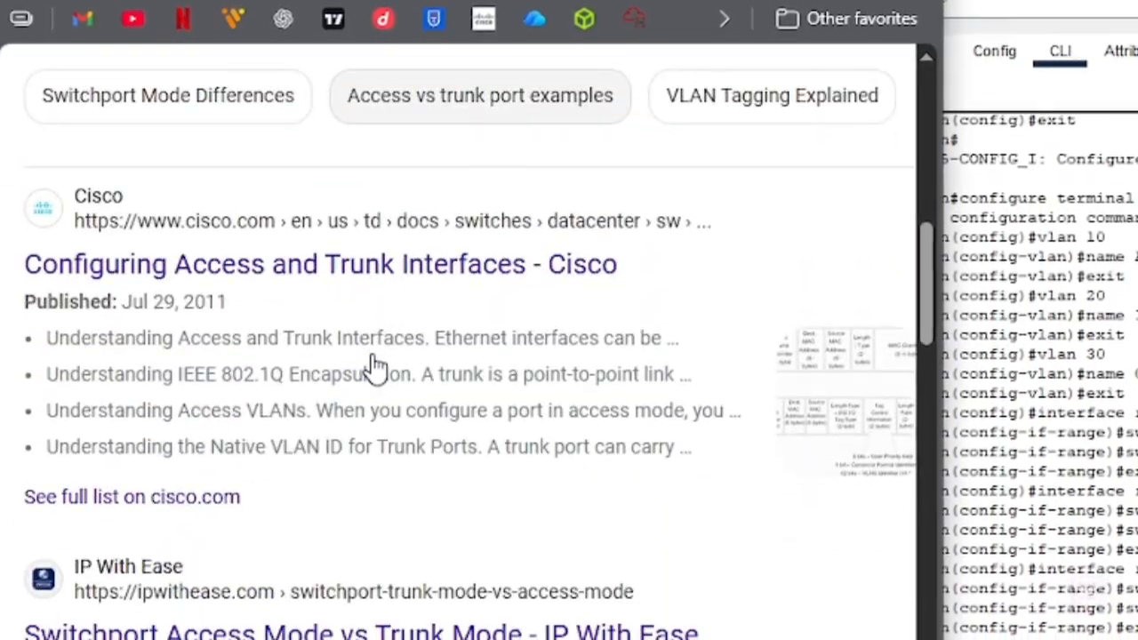
- Refine the web search to "what is switch port mode trunk for"
scroll(373, 360, "up", 15)
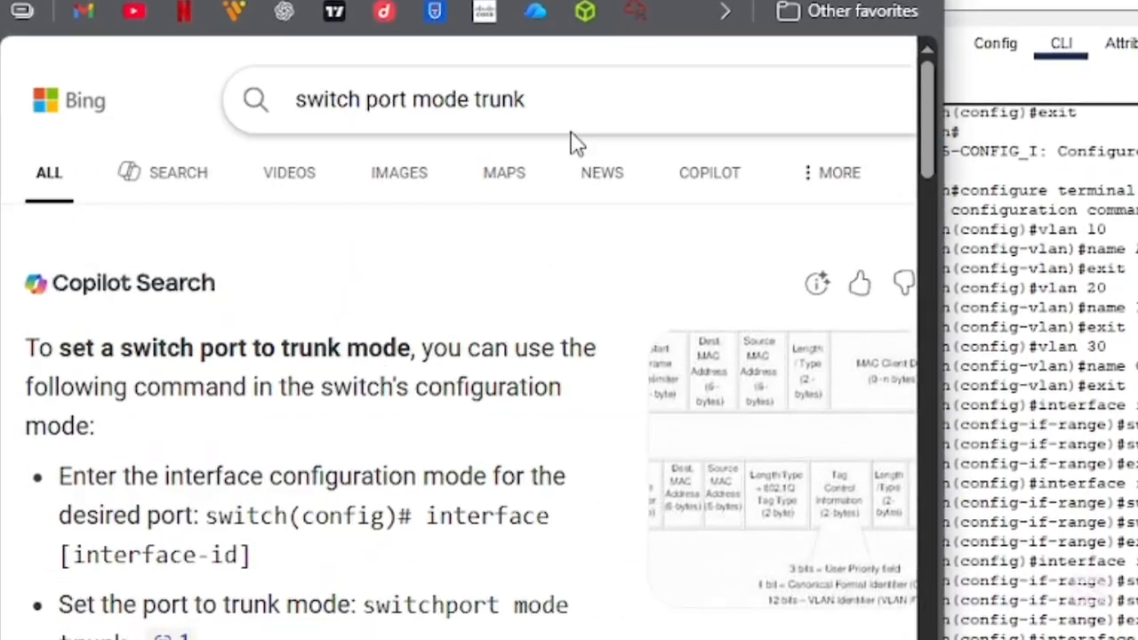
left_click(613, 100)
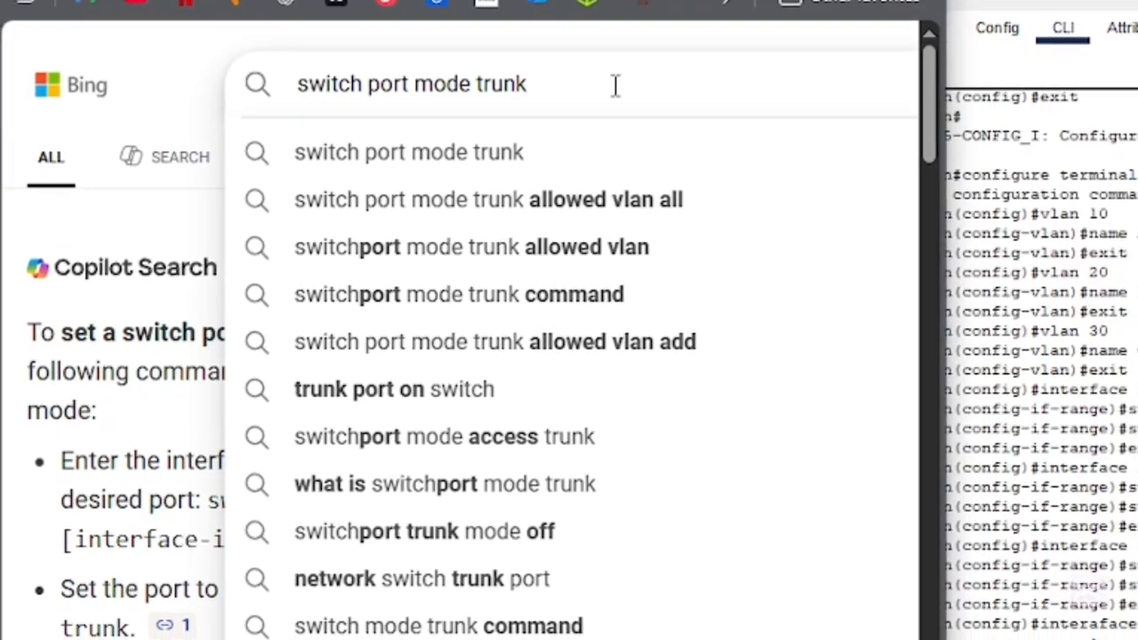
type("at os")
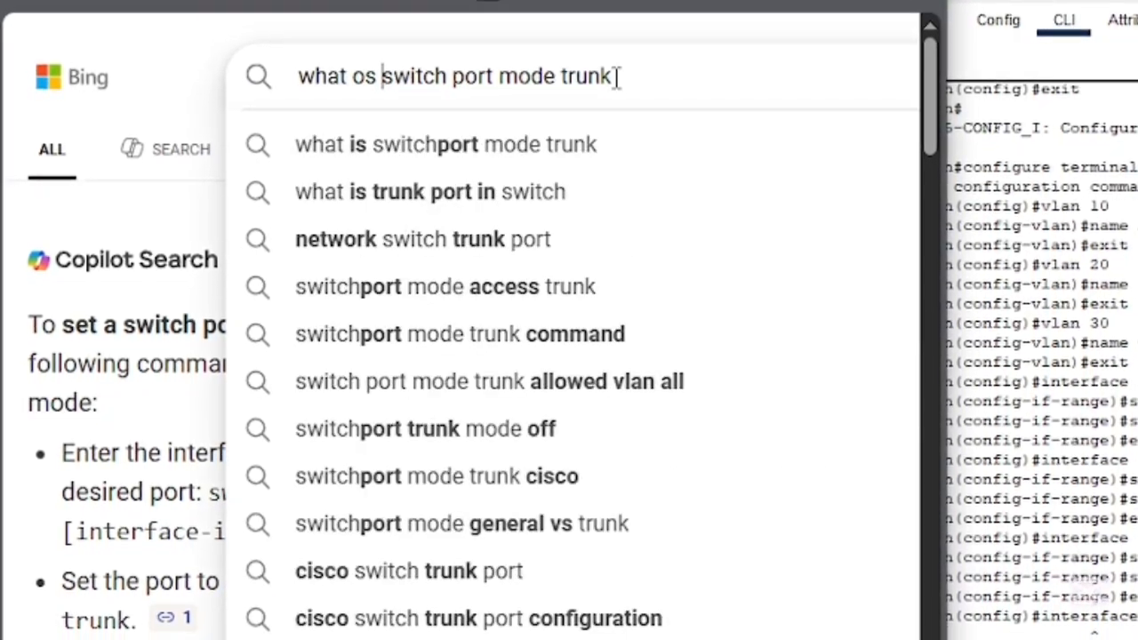
key("BackSpace")
key("BackSpace")
type("is")
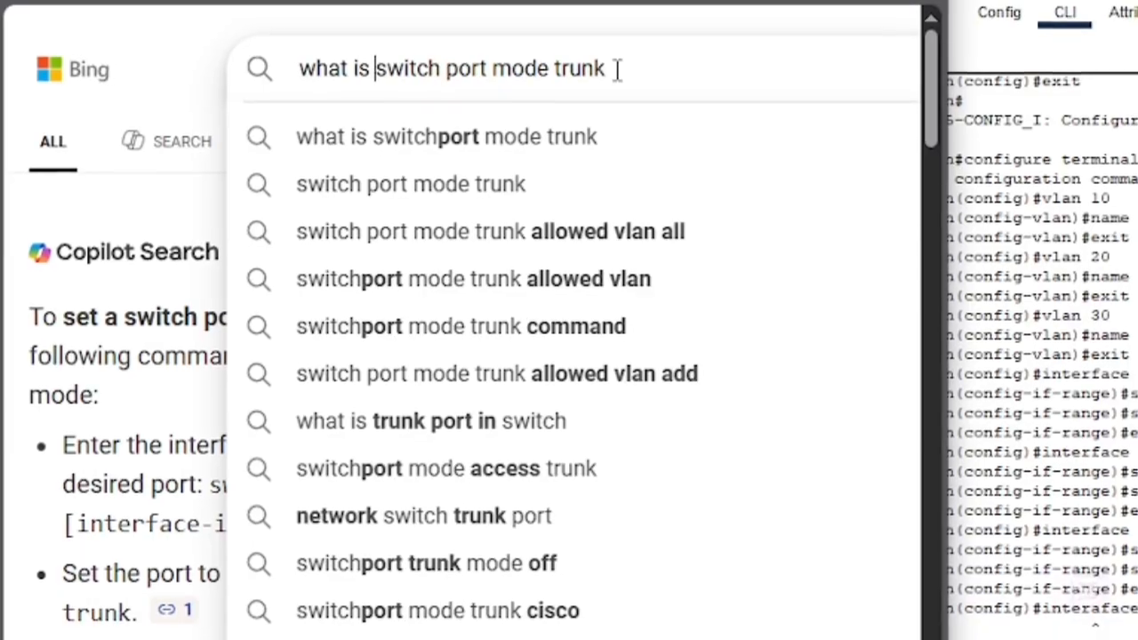
key("ctrl+Right")
key("ctrl+Right")
key("ctrl+Right")
key("ctrl+Right")
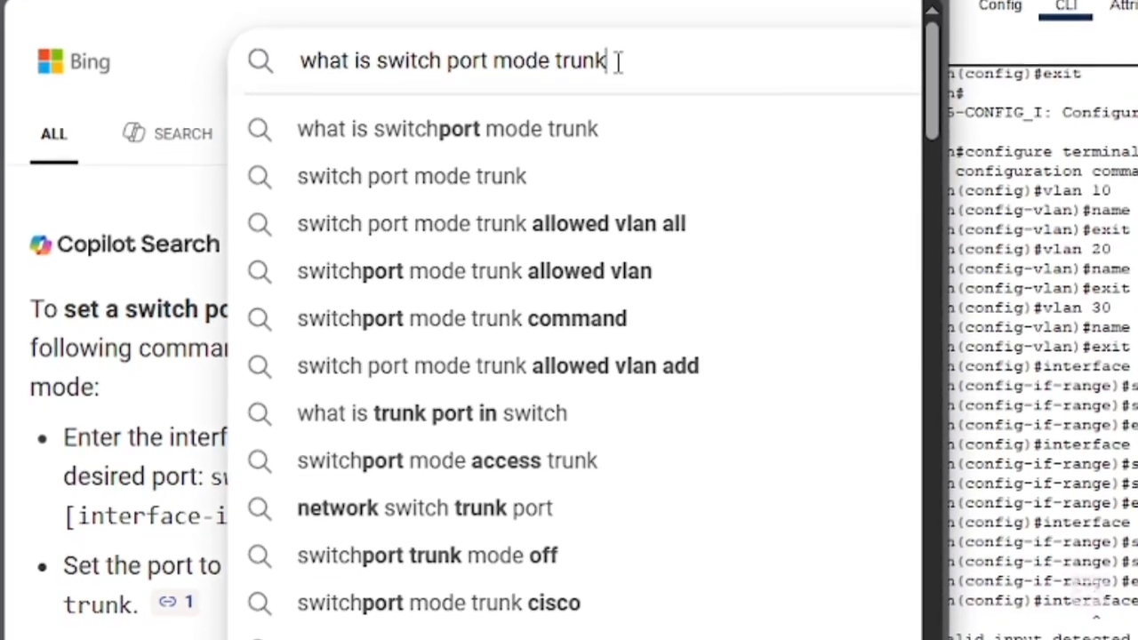
type("foi")
key("BackSpace")
type("r")
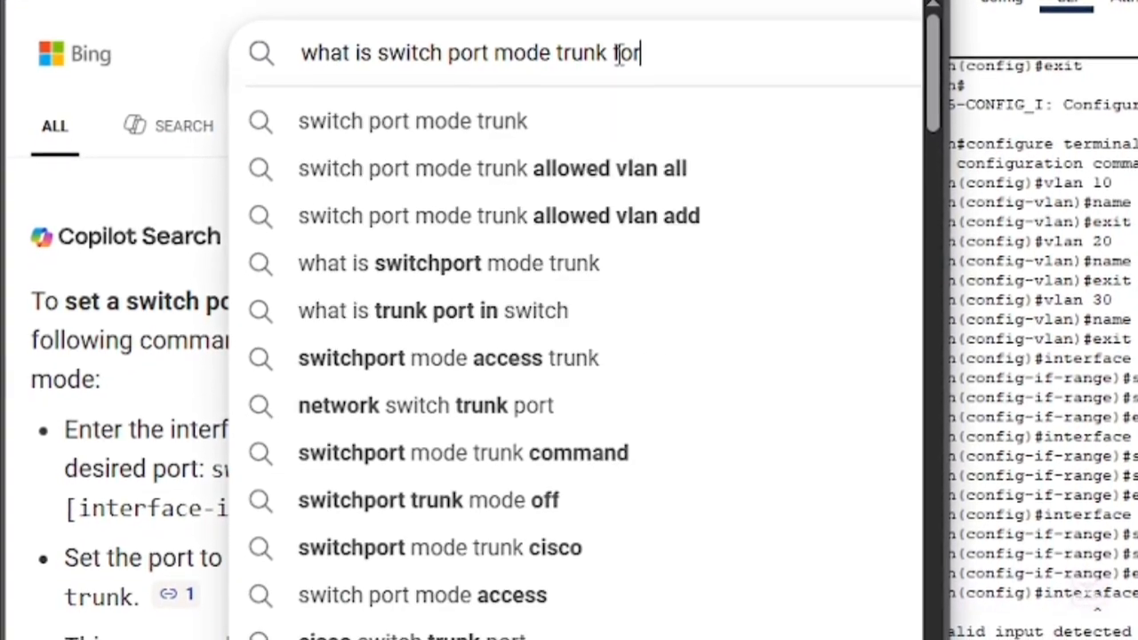
key("Return")
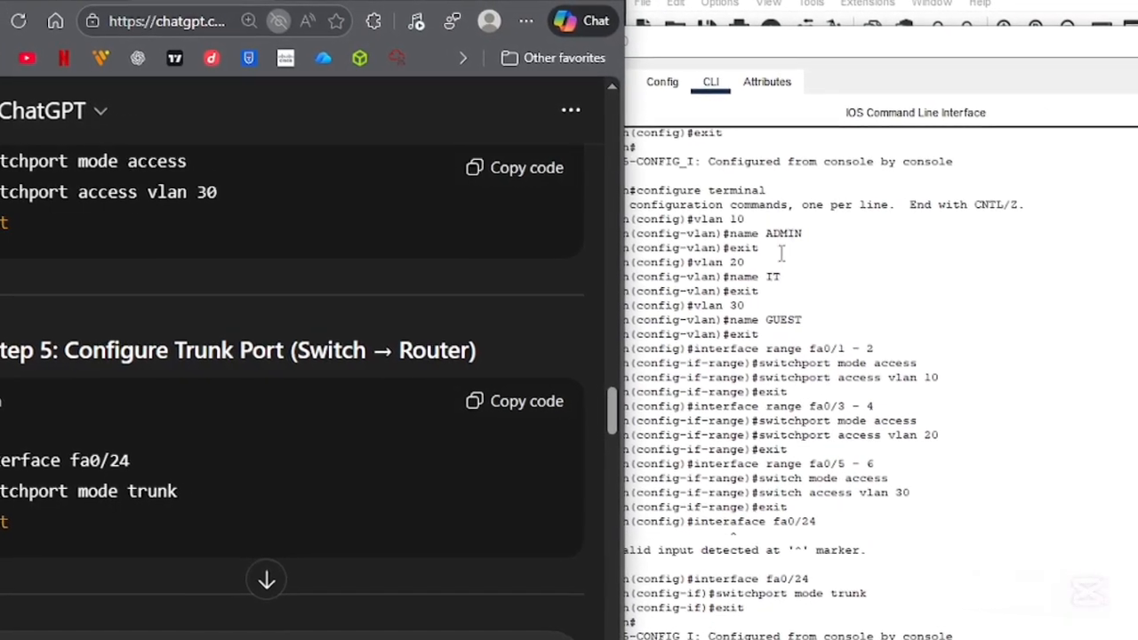
- Check the switch-to-router link in the topology, and find the Step 6 inter-VLAN routing instructions in ChatGPT
left_click_drag(802, 42, 777, 636)
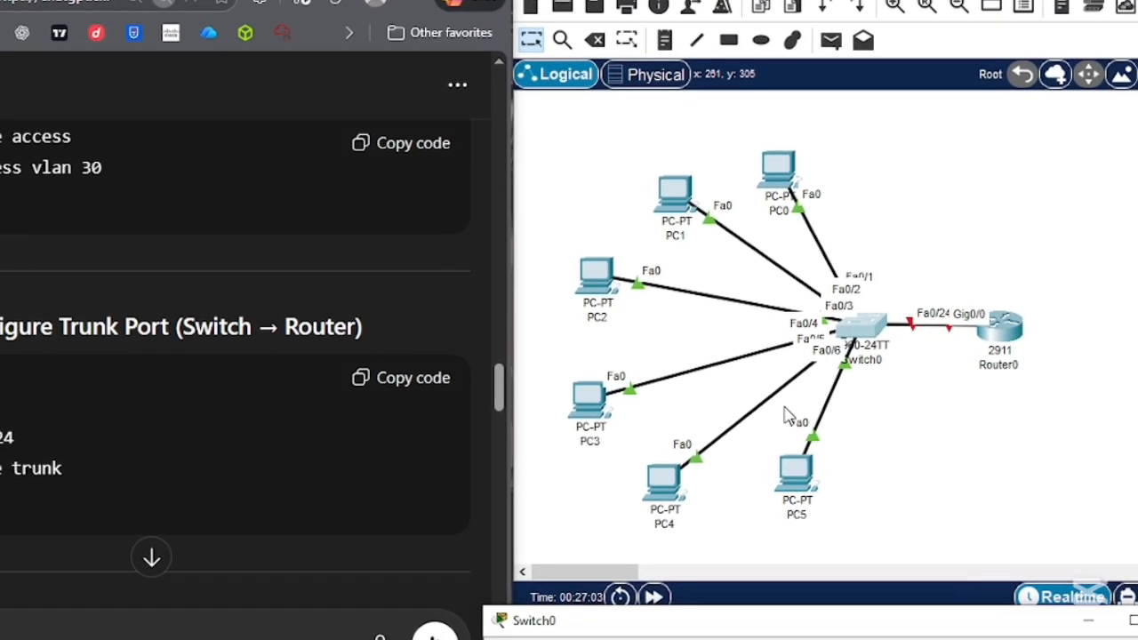
left_click(418, 2)
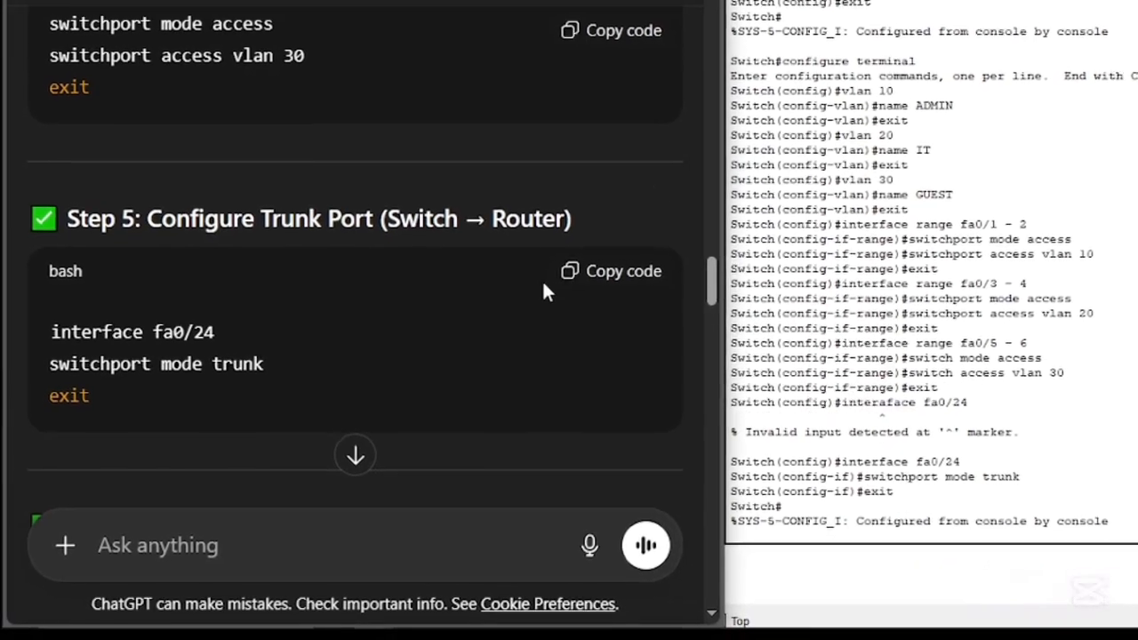
scroll(536, 297, "down", 2)
scroll(528, 296, "down", 3)
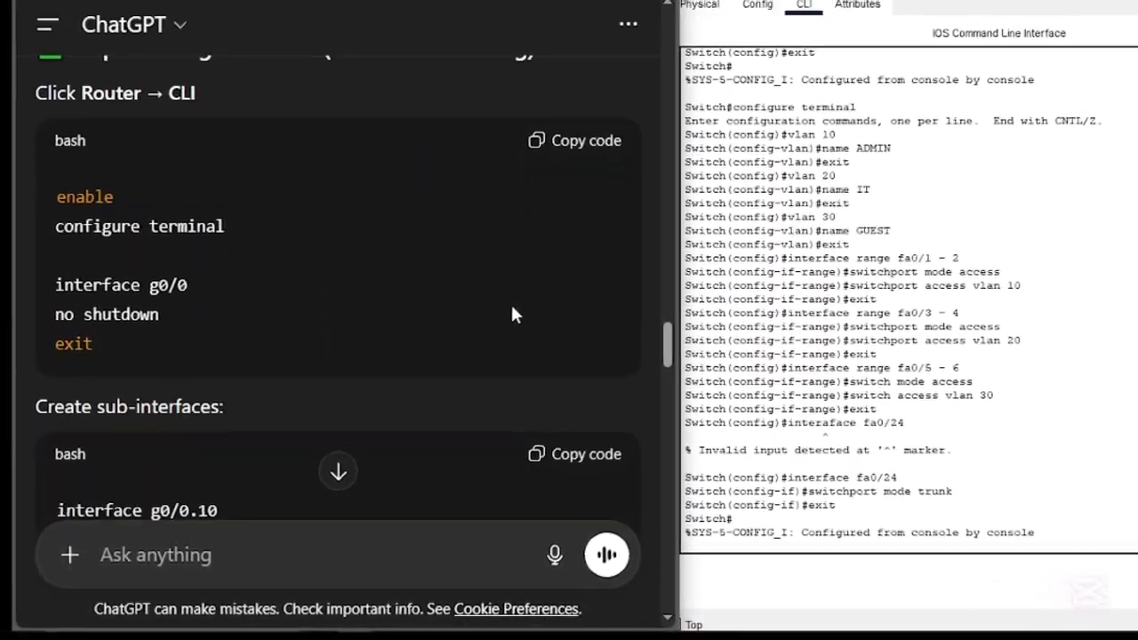
scroll(528, 297, "up", 1)
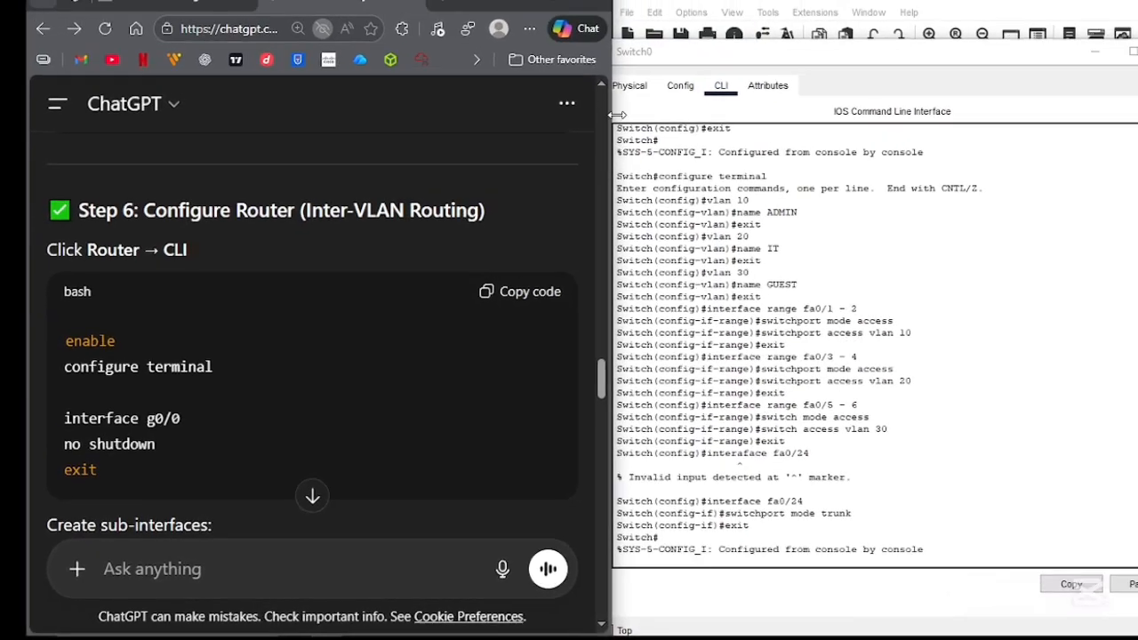
- Close the Switch0 window and open Router0's command line interface beside the instructions
left_click_drag(685, 57, 685, 34)
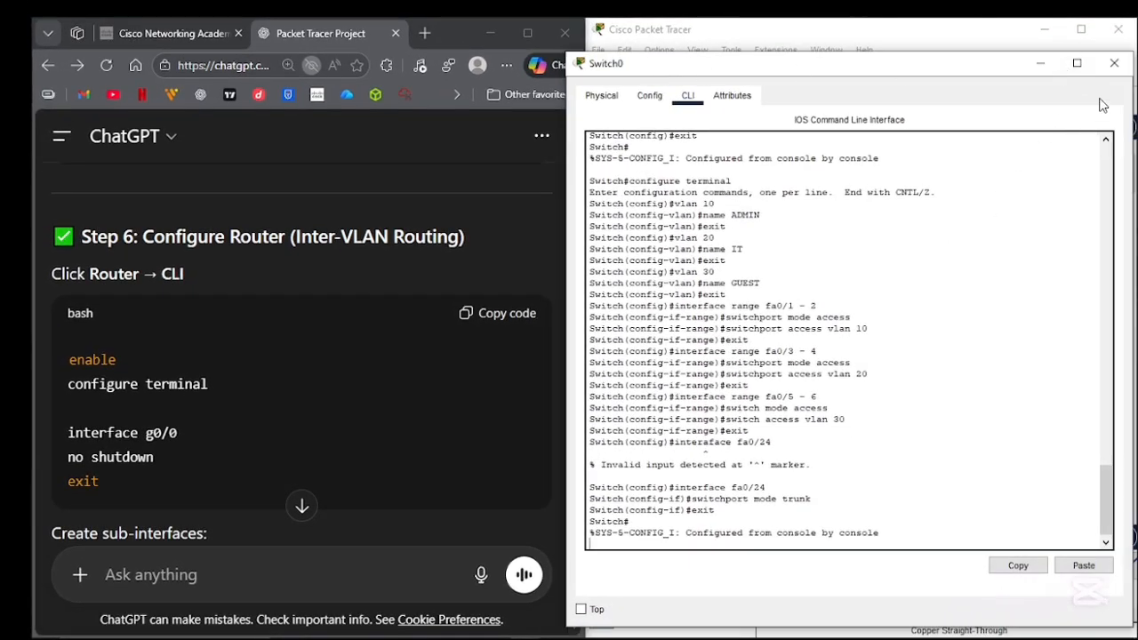
left_click(1113, 63)
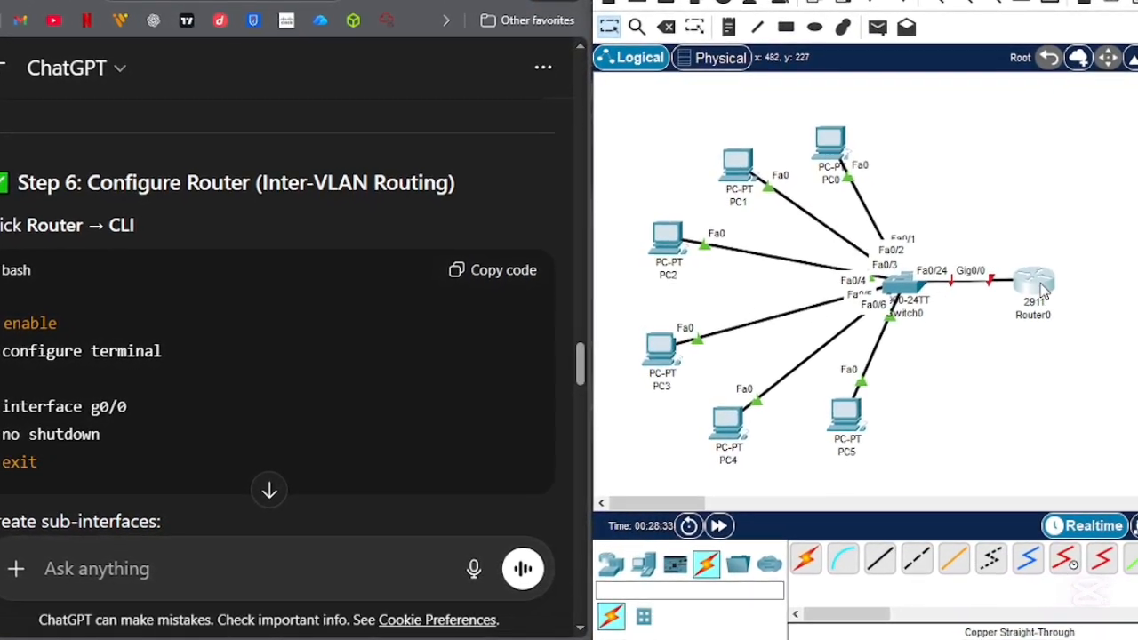
left_click(1040, 291)
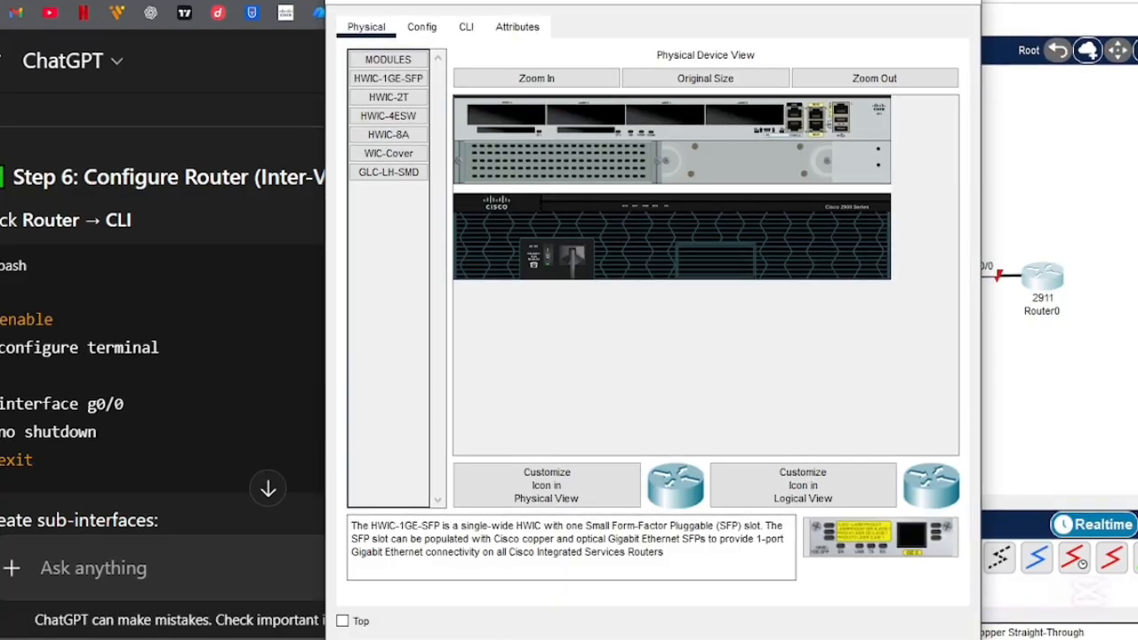
left_click_drag(622, 1, 860, 0)
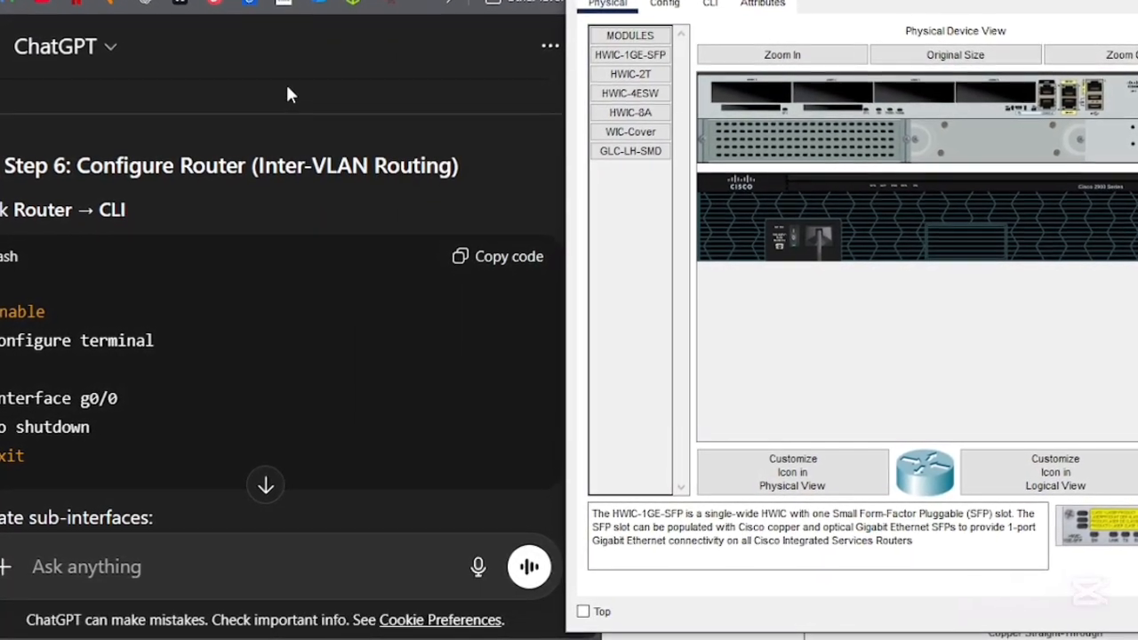
left_click(724, 3)
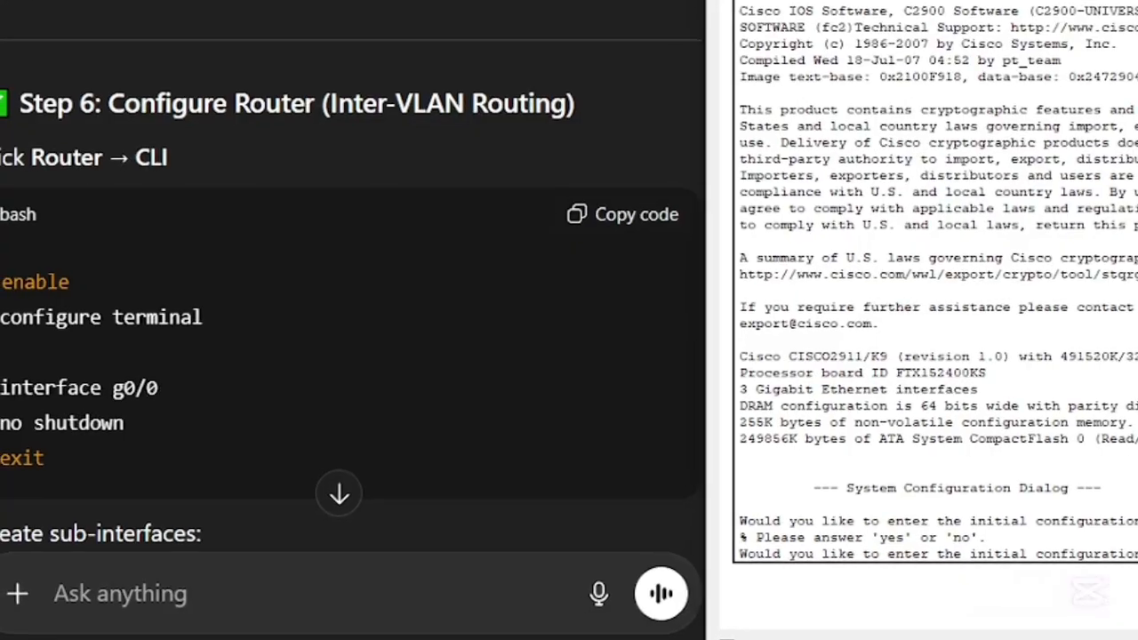
- Answer "no" to Router0's initial configuration dialog and enter interface configuration with "enable", "configure terminal" and "interface g0/0"
key("Return")
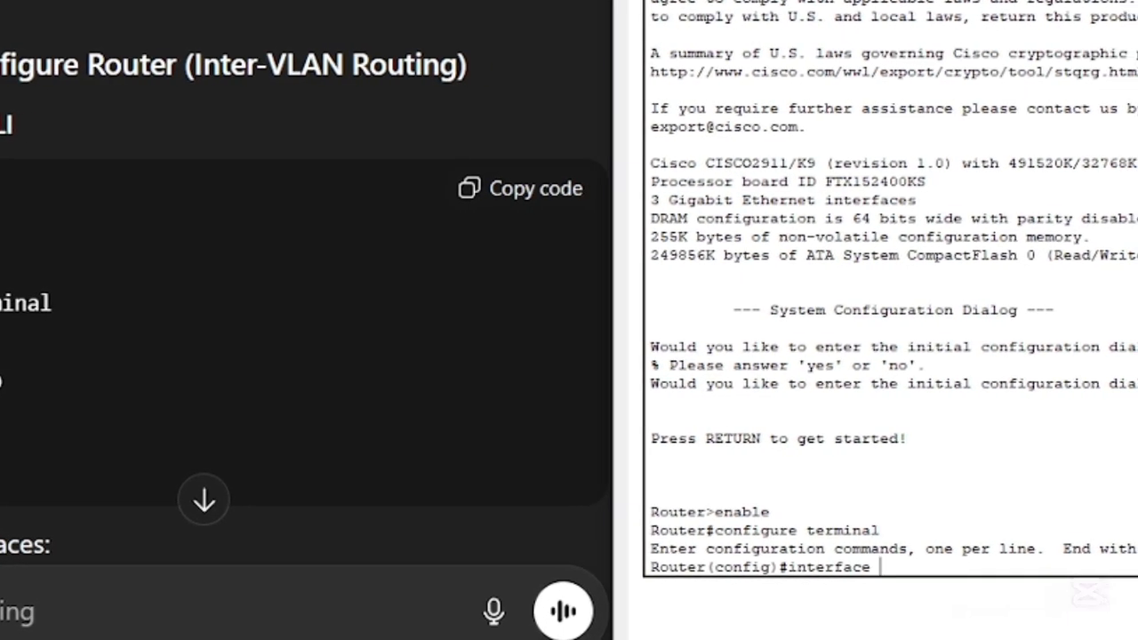
type("g")
type("0/.")
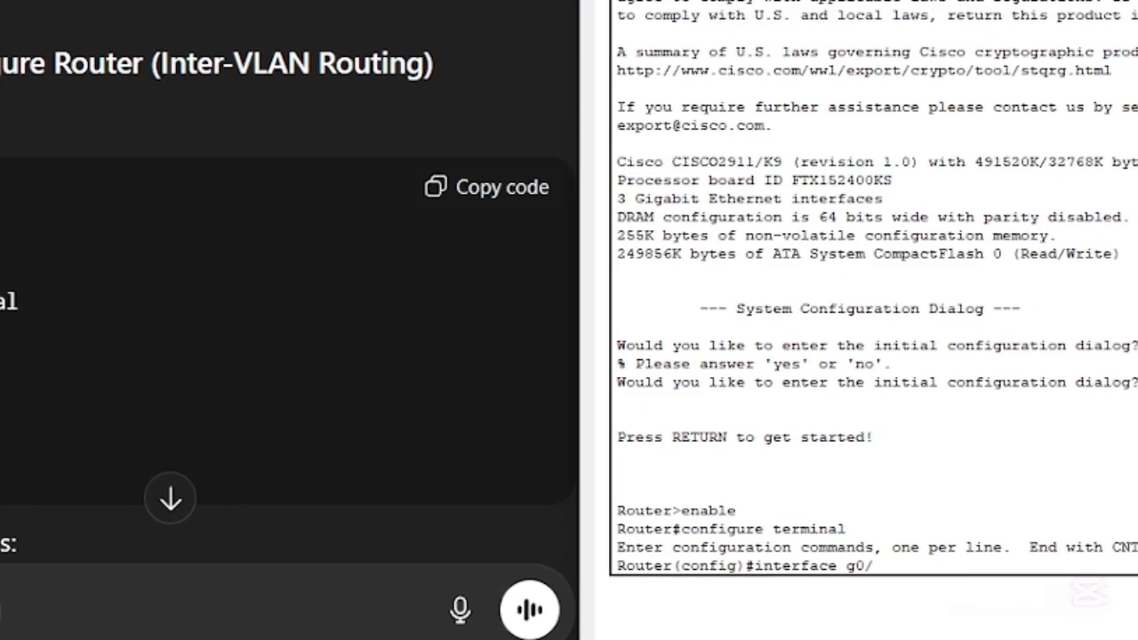
type("0")
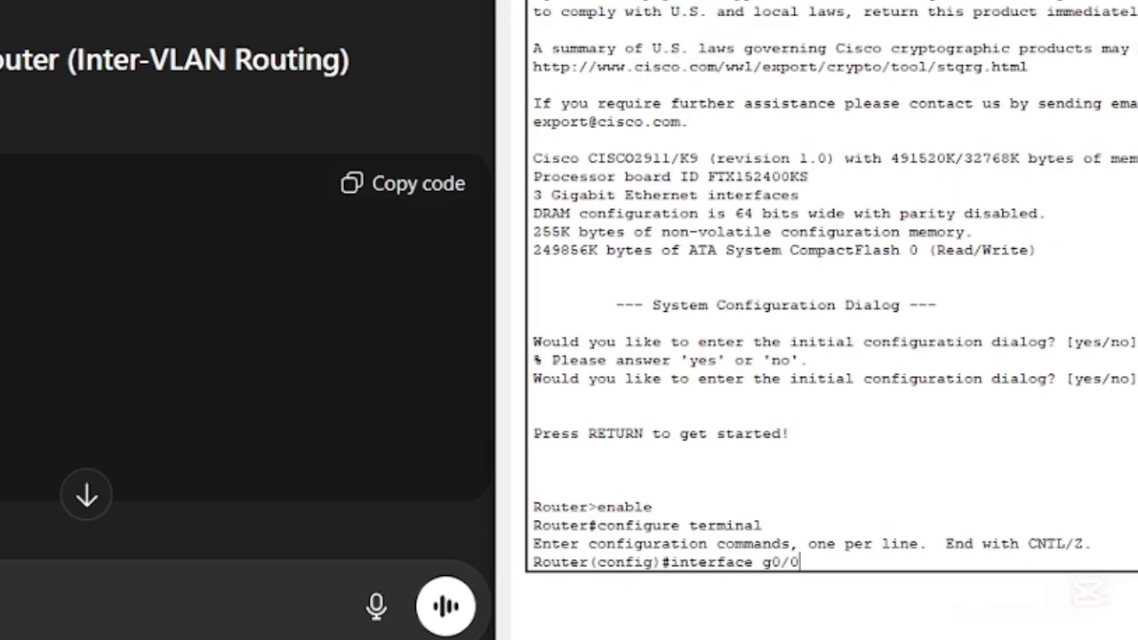
key("Return")
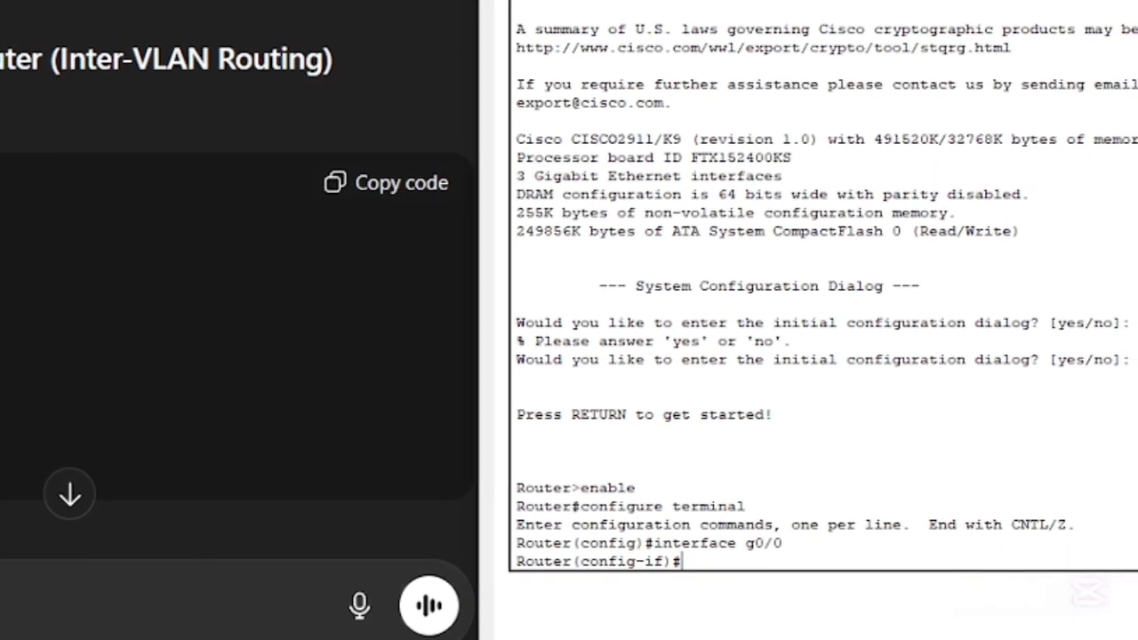
- Bring up router interface g0/0 with "no shutdown" and return to the interface configuration prompt
type("no shutdo")
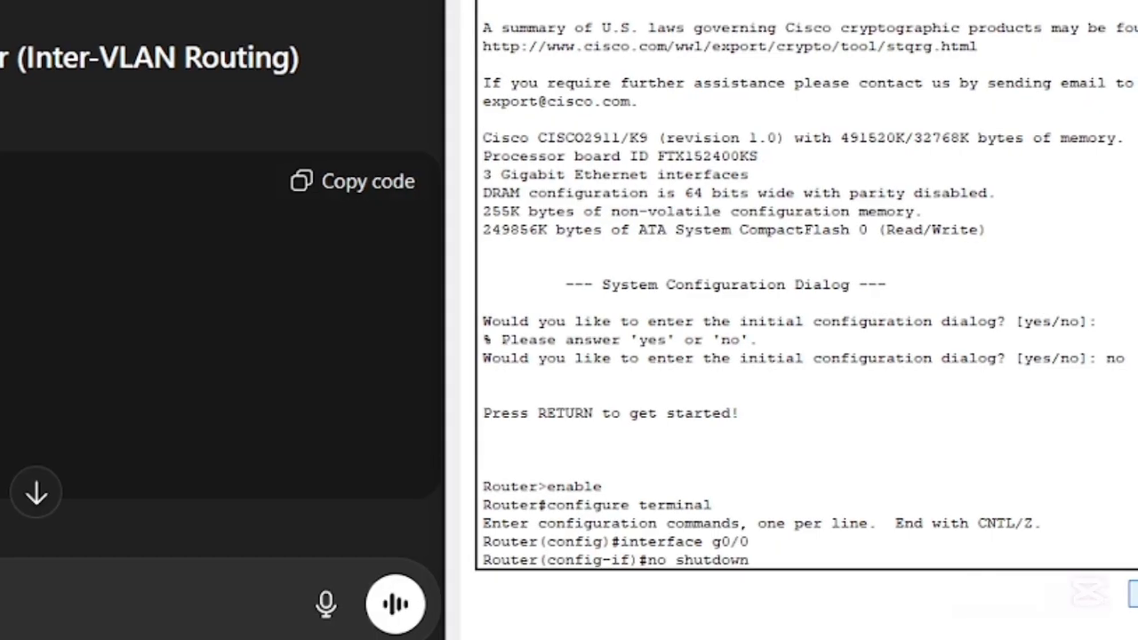
type("wn")
key("Return")
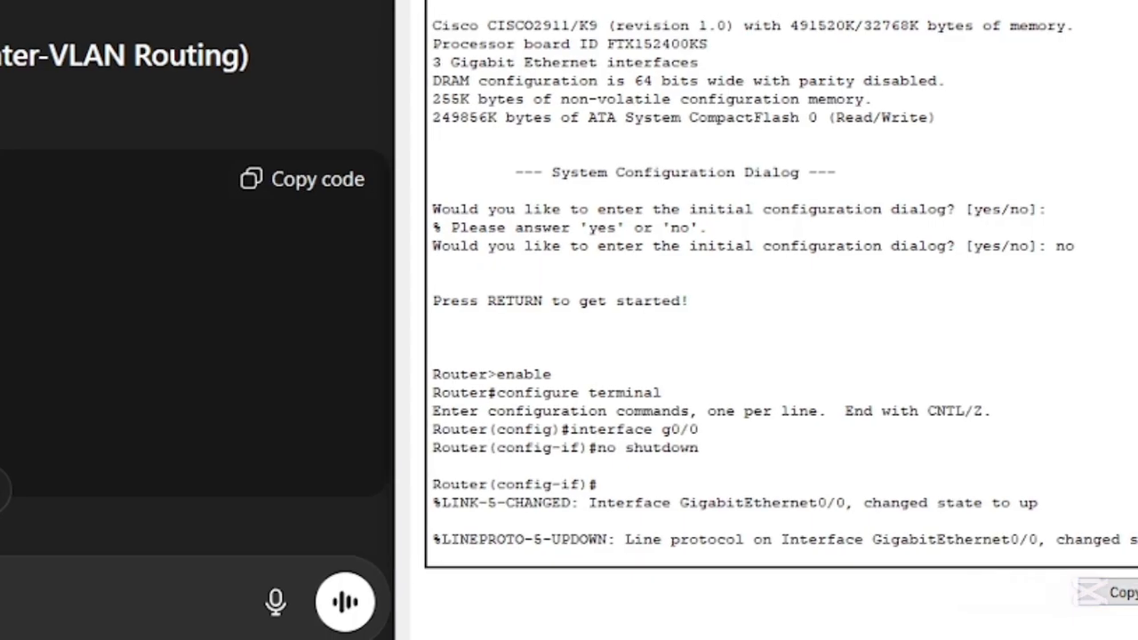
left_click_drag(446, 505, 1134, 554)
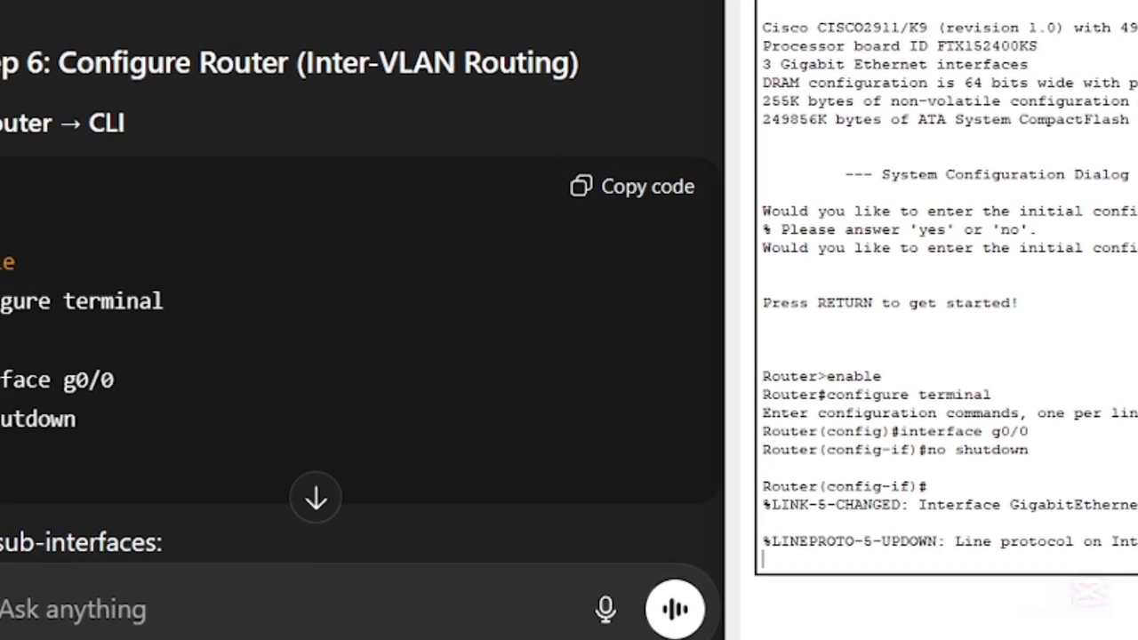
key("Return")
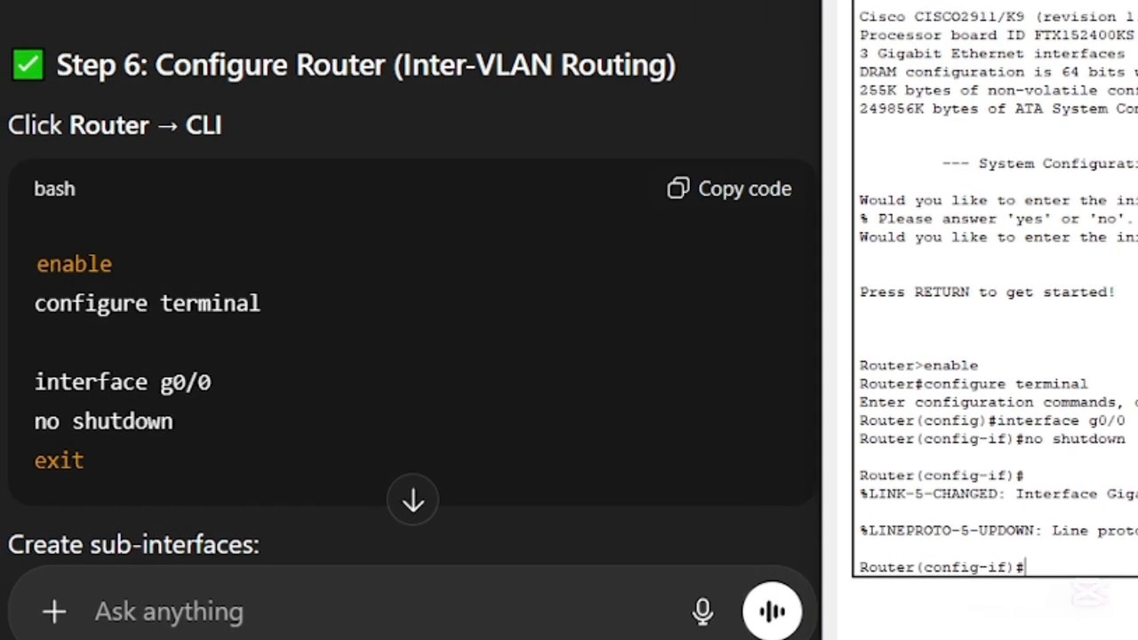
- Leave the g0/0 interface configuration with "exit" and bring up the sub-interface commands in the ChatGPT instructions
type("exit")
key("Return")
scroll(554, 307, "down", 4)
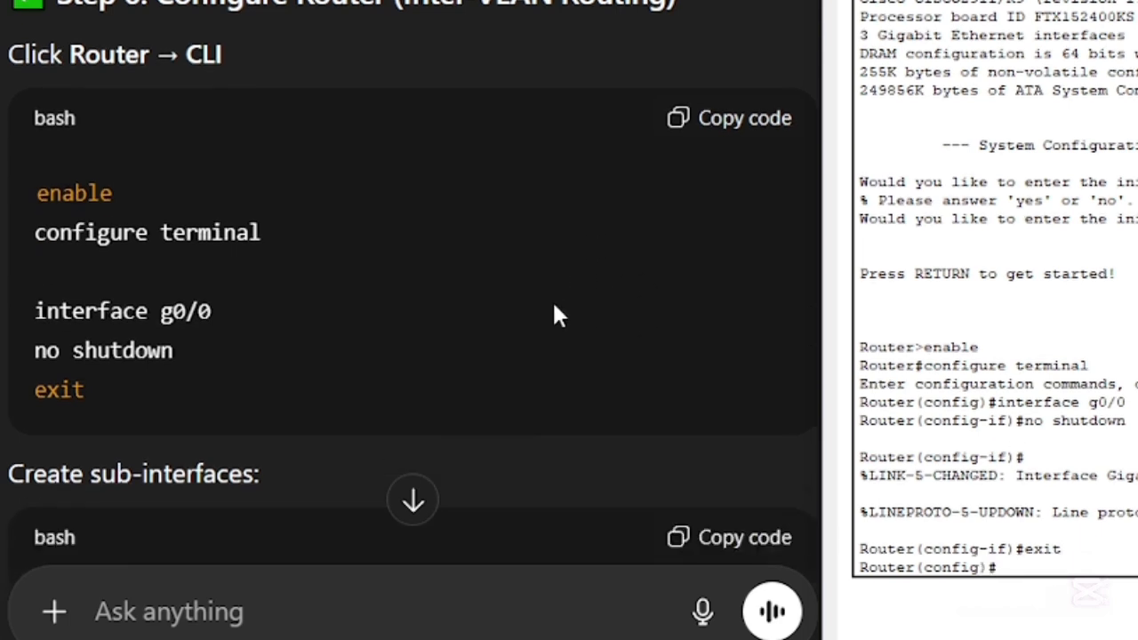
scroll(554, 307, "down", 1)
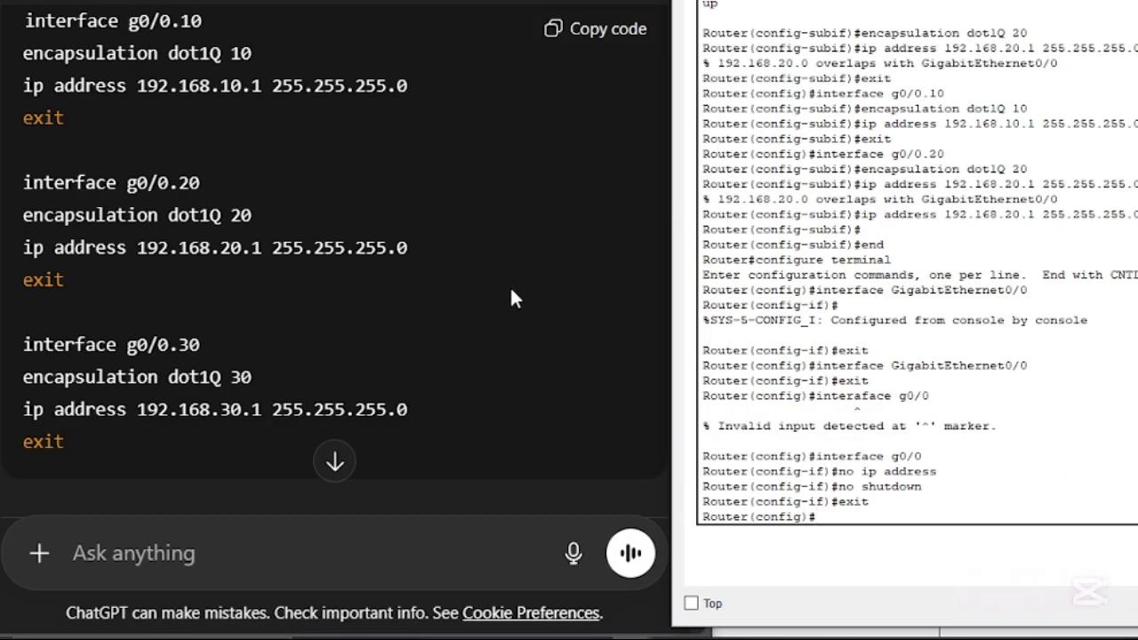
- Enter sub-interface configuration on Router0 with "interface g0/0.10", reusing an earlier interface command from the history
type("interface")
key("Up")
key("Up")
key("Up")
key("Up")
key("Down")
key("Down")
key("Down")
key("Up")
key("Up")
key("Up")
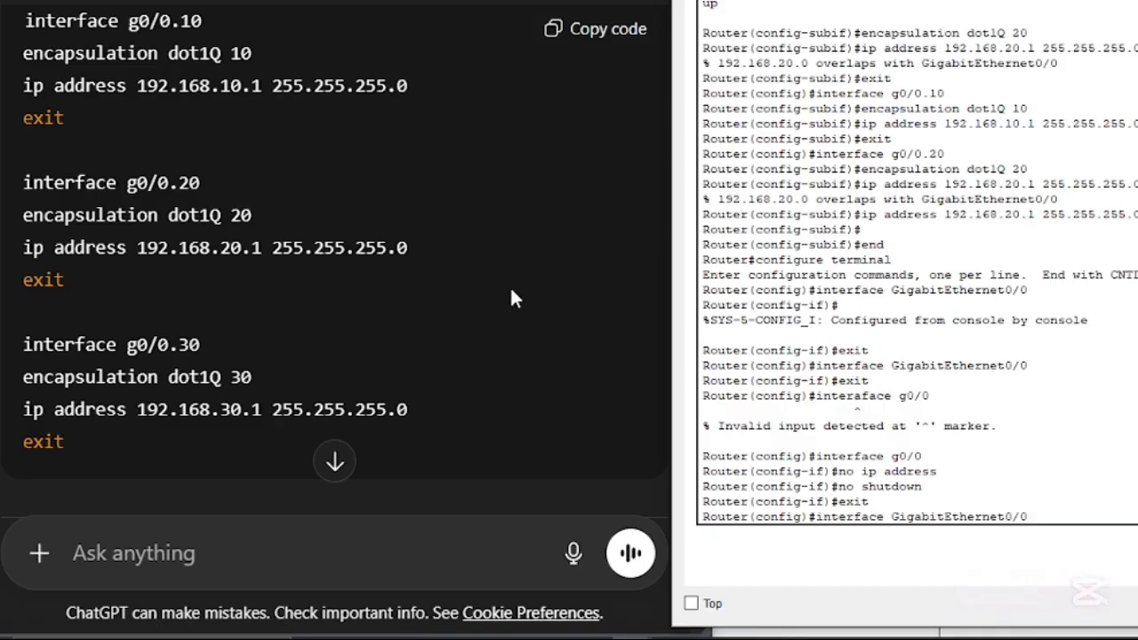
key("Down")
key("Up")
key("Down")
key("Down")
key("Down")
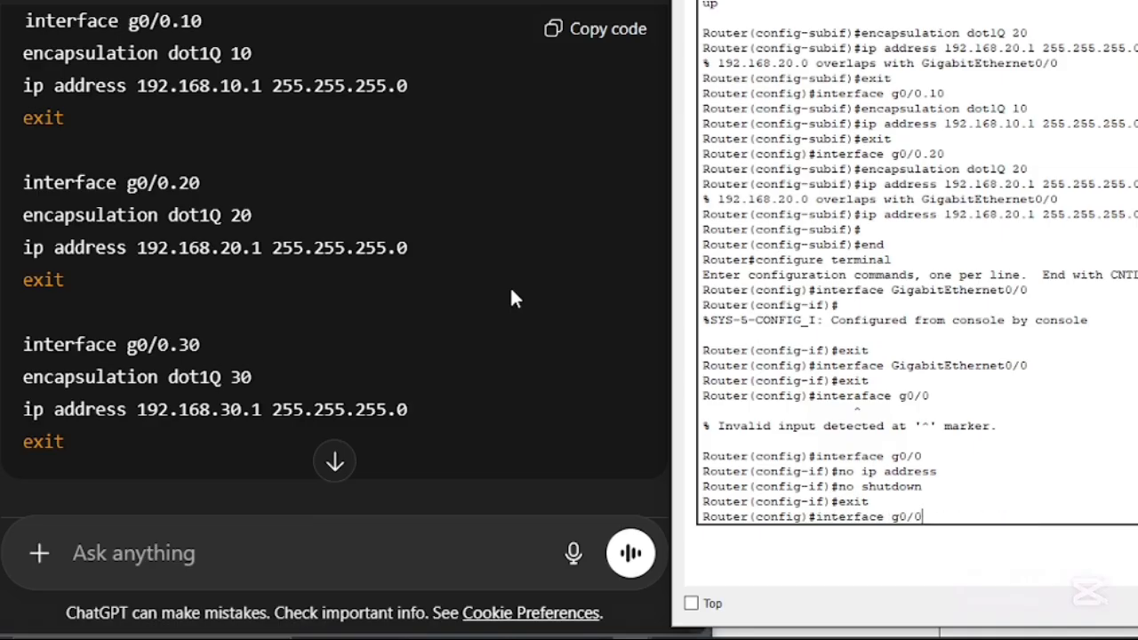
key("Down")
key("Up")
key("Up")
key("Up")
key("Up")
key("Down")
key("Up")
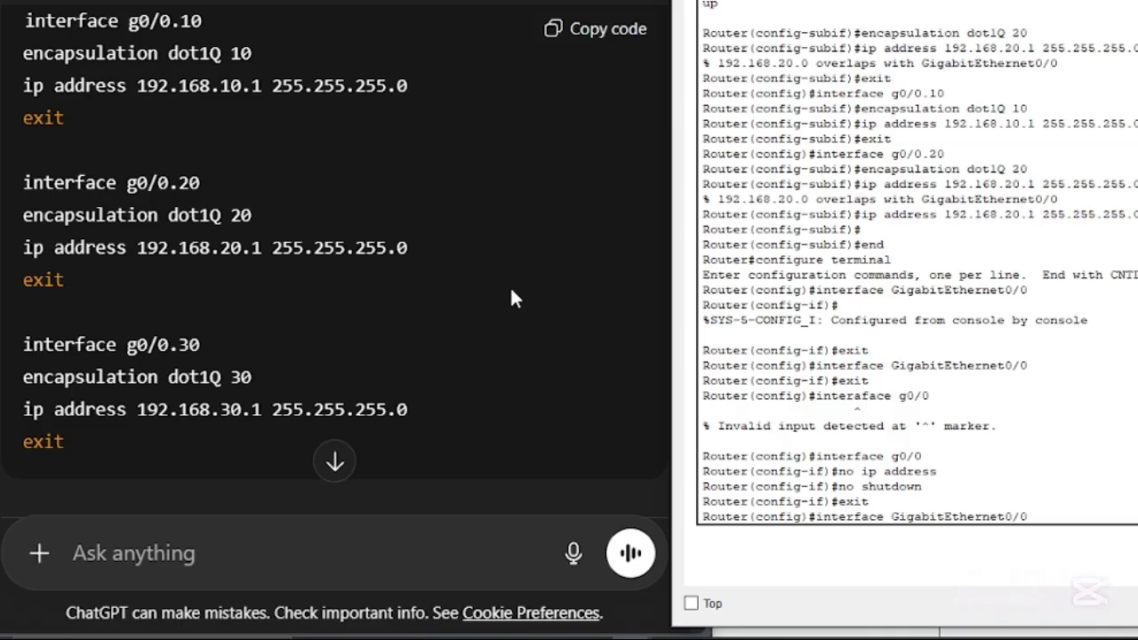
key("Left")
key("Left")
key("Left")
key("BackSpace")
key("BackSpace")
key("BackSpace")
key("BackSpace")
key("BackSpace")
key("BackSpace")
key("BackSpace")
key("BackSpace")
key("BackSpace")
key("BackSpace")
key("BackSpace")
key("BackSpace")
key("BackSpace")
key("BackSpace")
key("BackSpace")
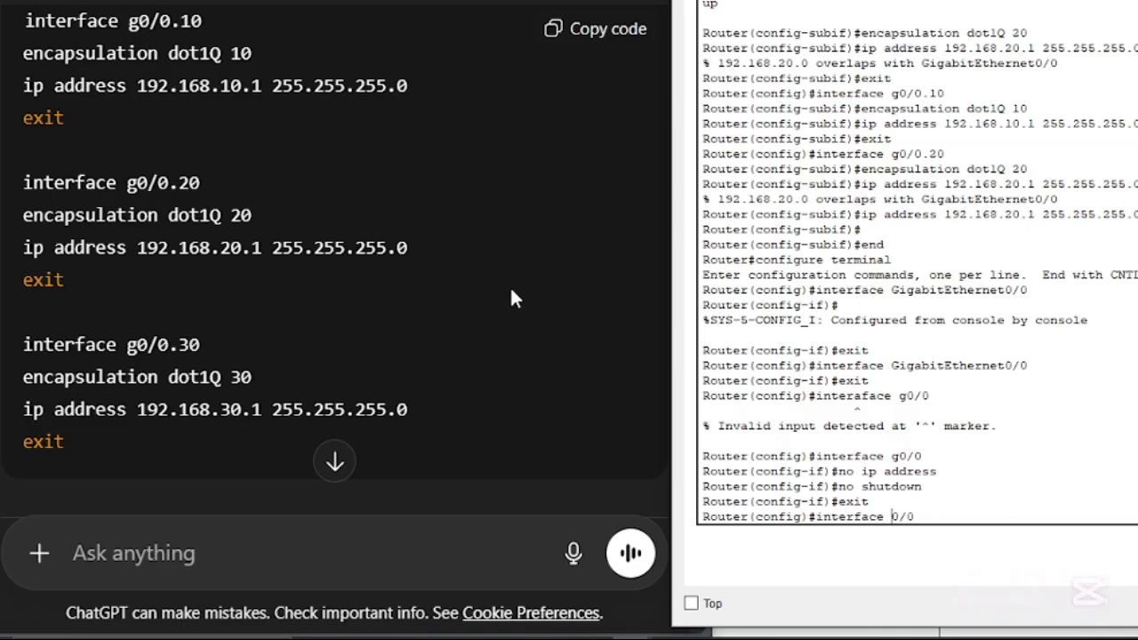
type("g")
key("Right")
key("Right")
key("Right")
type(".10")
key("Return")
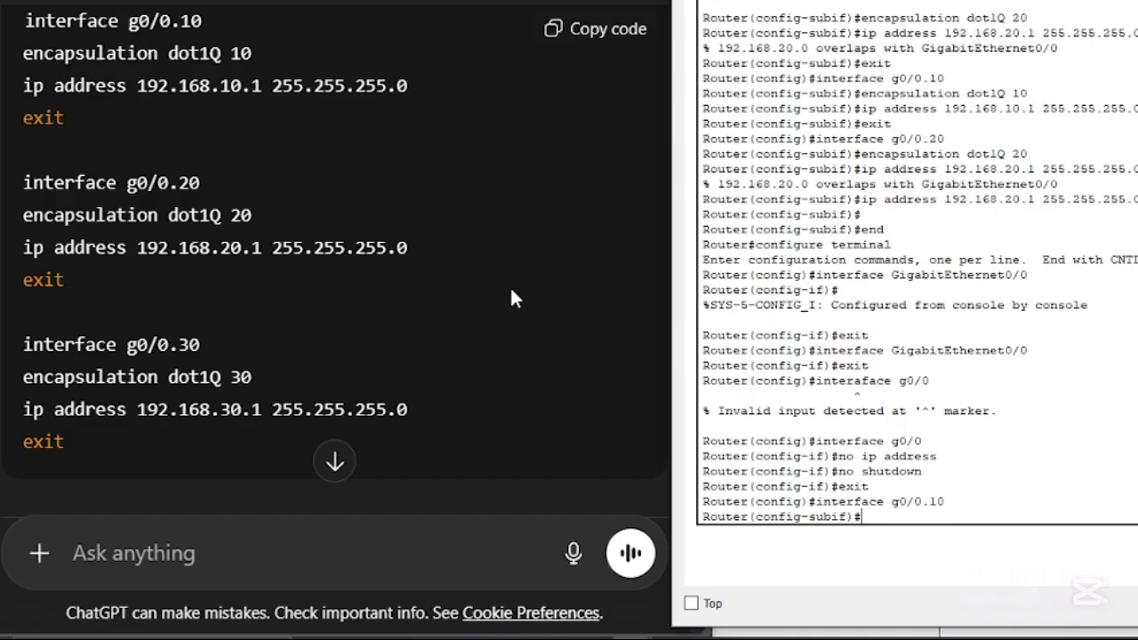
- Set 802.1Q encapsulation for VLAN 10 on sub-interface g0/0.10 with "encapsulation dot1Q 10"
type("encapsulation")
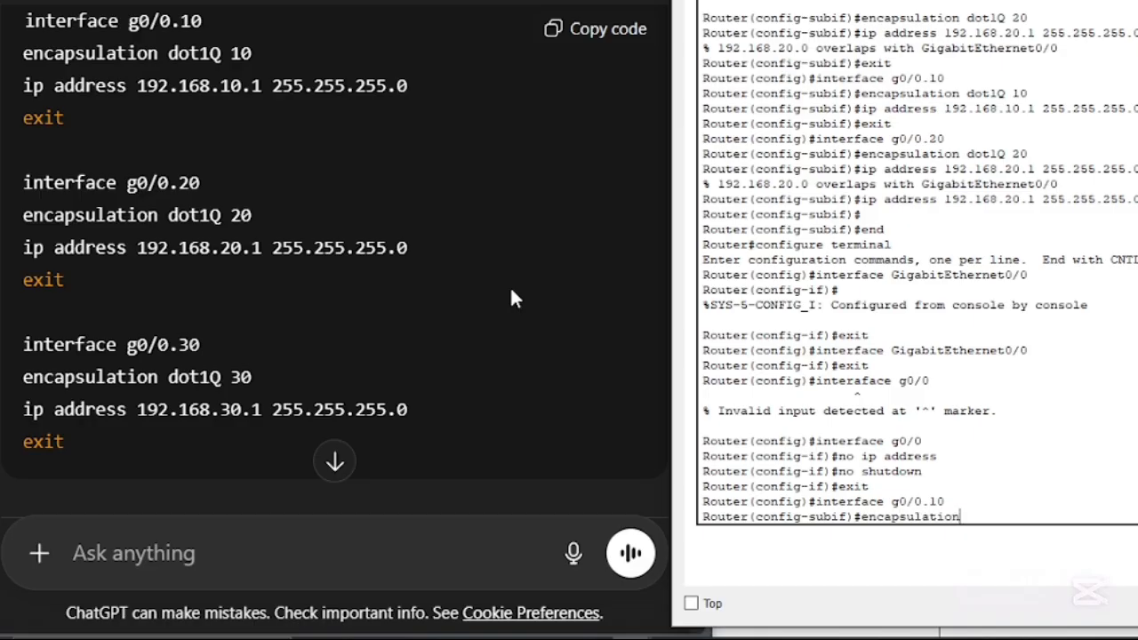
type(" dot1Q 10")
key("Return")
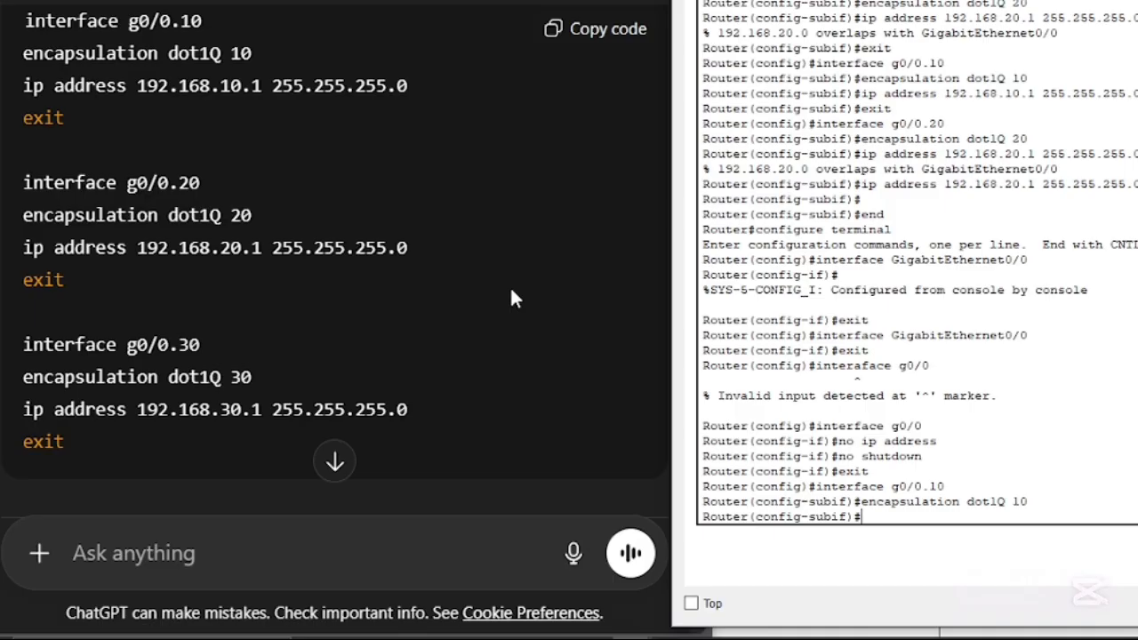
- Assign IP address 192.168.10.1 with mask 255.255.255.0 to sub-interface g0/0.10 and exit its configuration
type("ip address 192")
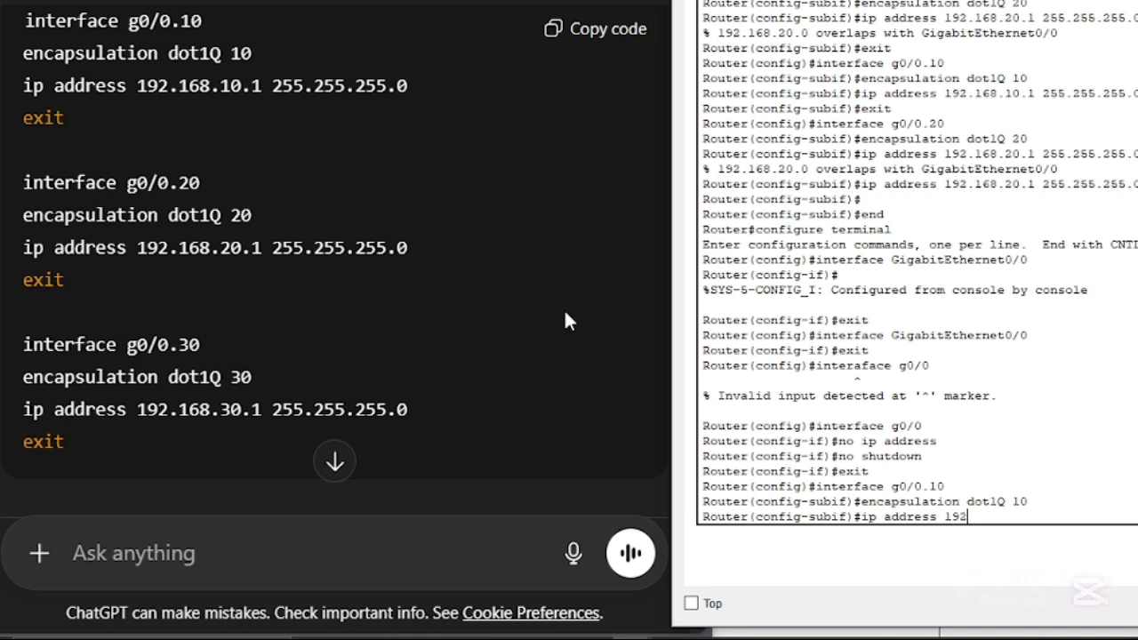
type(".168.10.1 255.255.255.0")
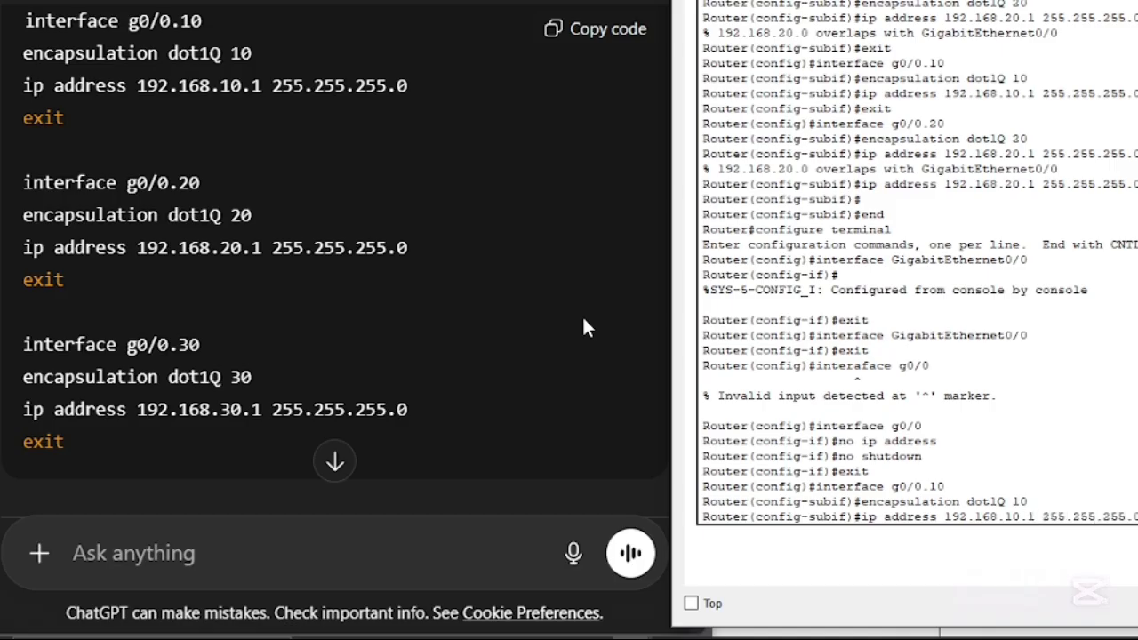
key("Return")
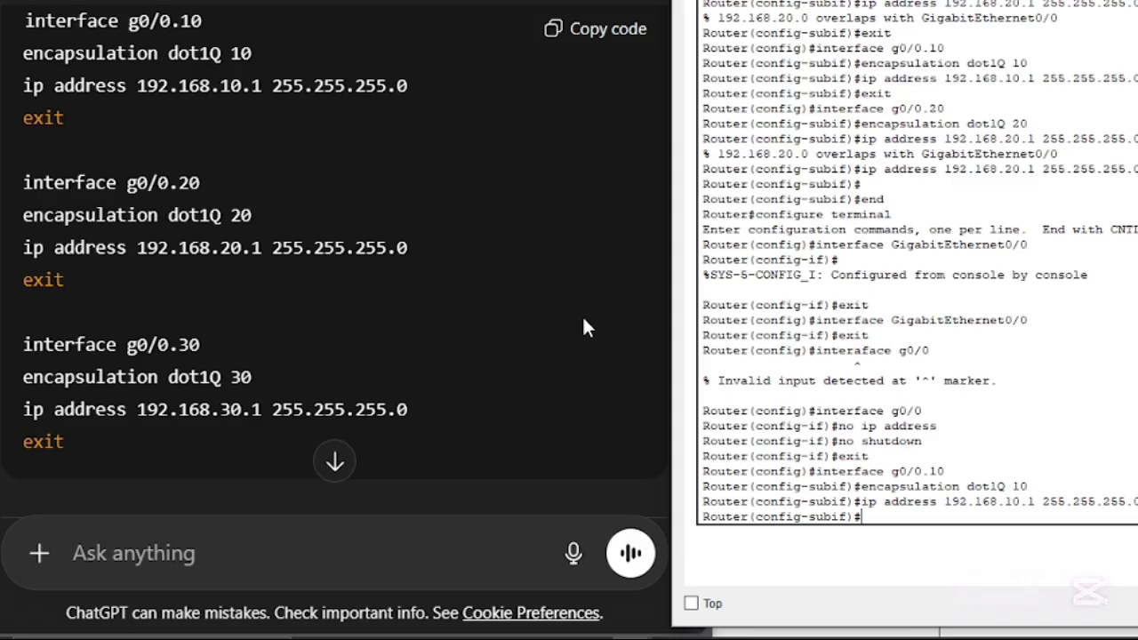
type("exit")
key("Return")
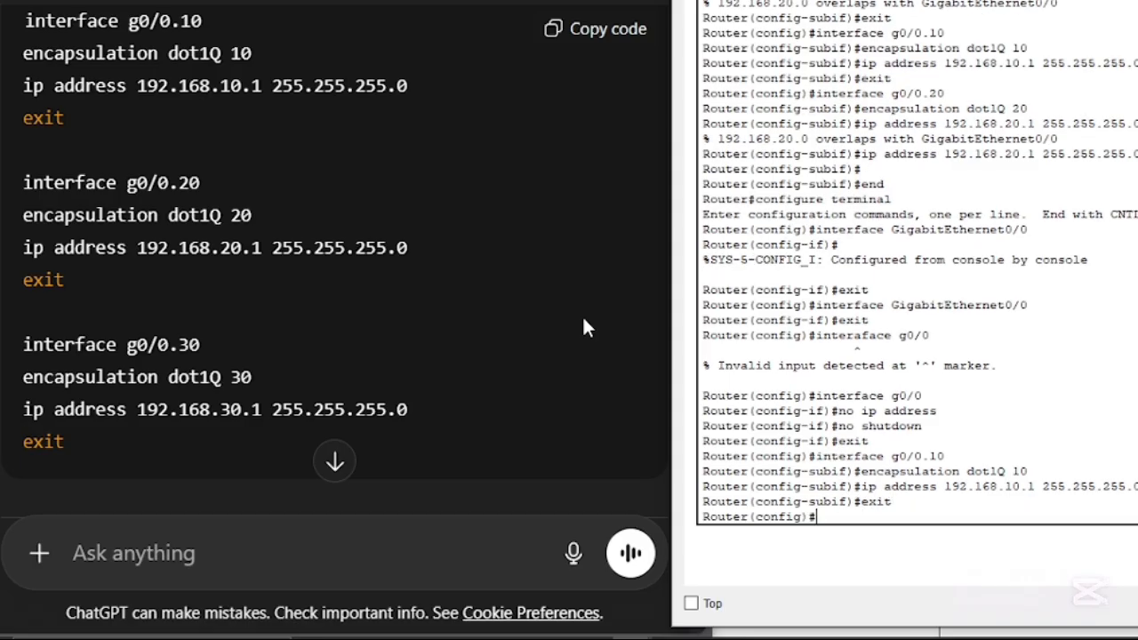
- Enter configuration of the VLAN 20 sub-interface with "interface g0/0.20"
type("interface g0/0.20")
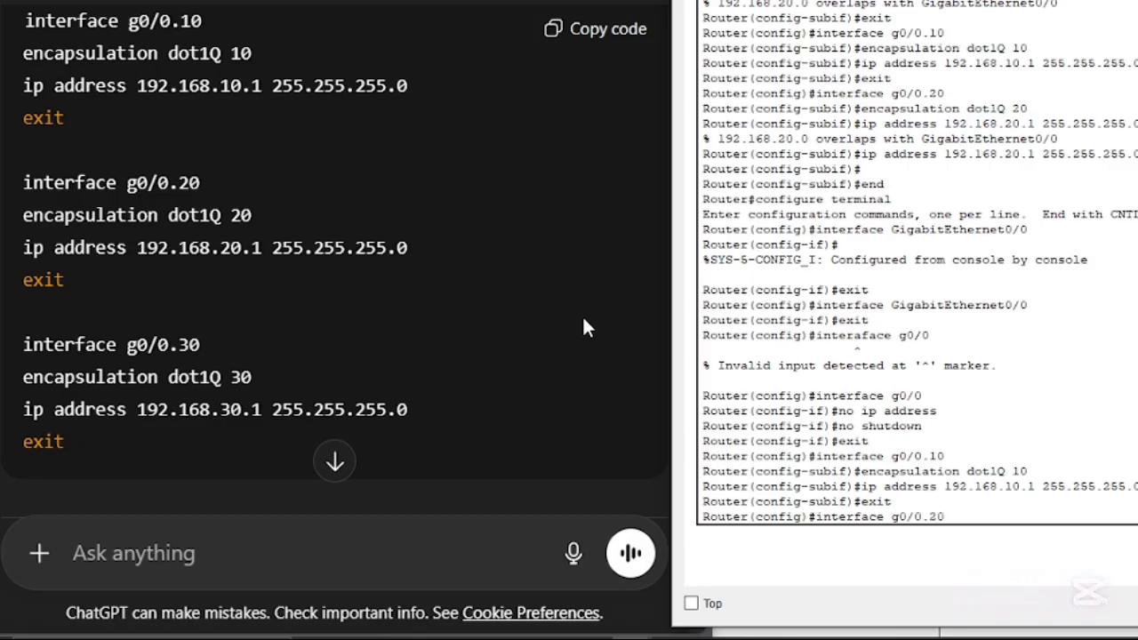
key("Return")
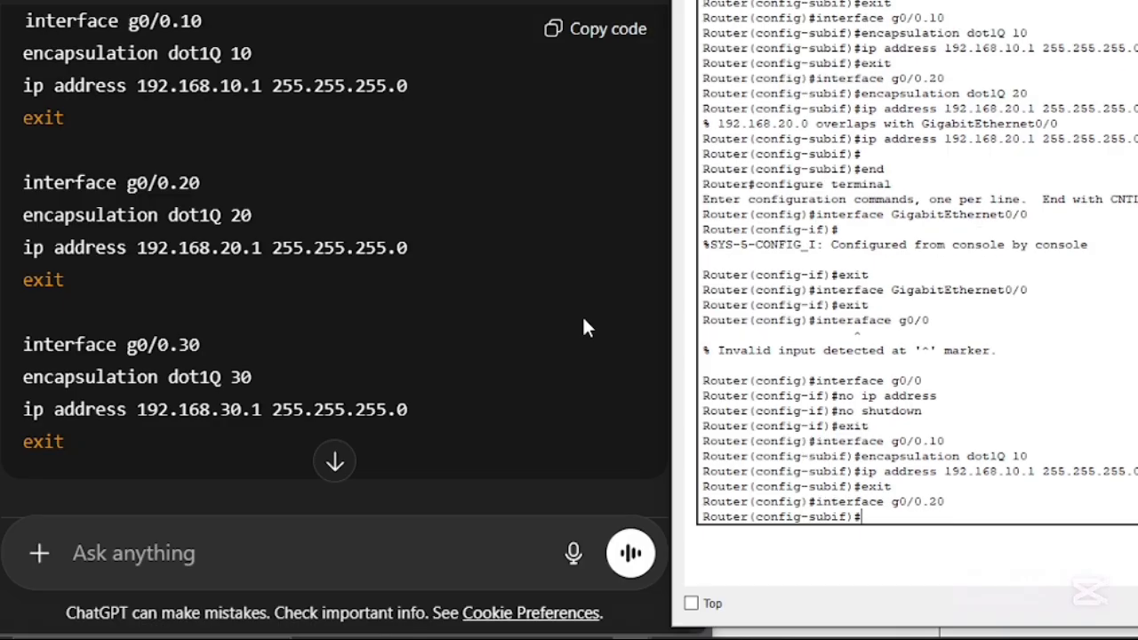
- Set the encapsulation of sub-interface g0/0.20 to dot1Q 20 by adapting the earlier encapsulation command
type("en")
key("Up")
key("Up")
key("Up")
key("Up")
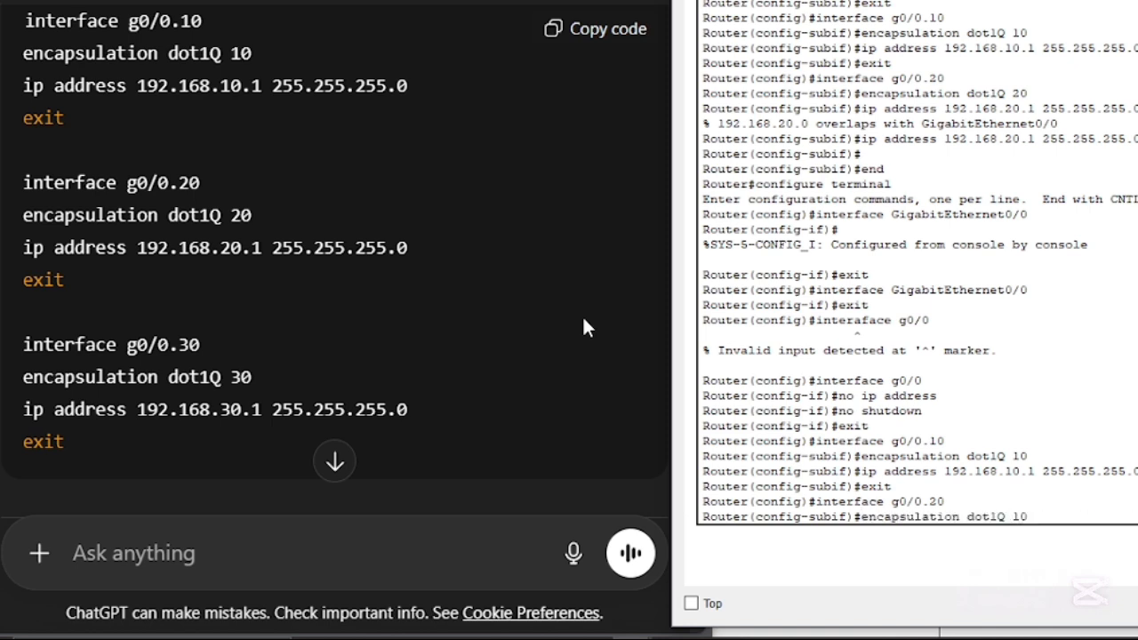
key("BackSpace")
type("2")
key("Return")
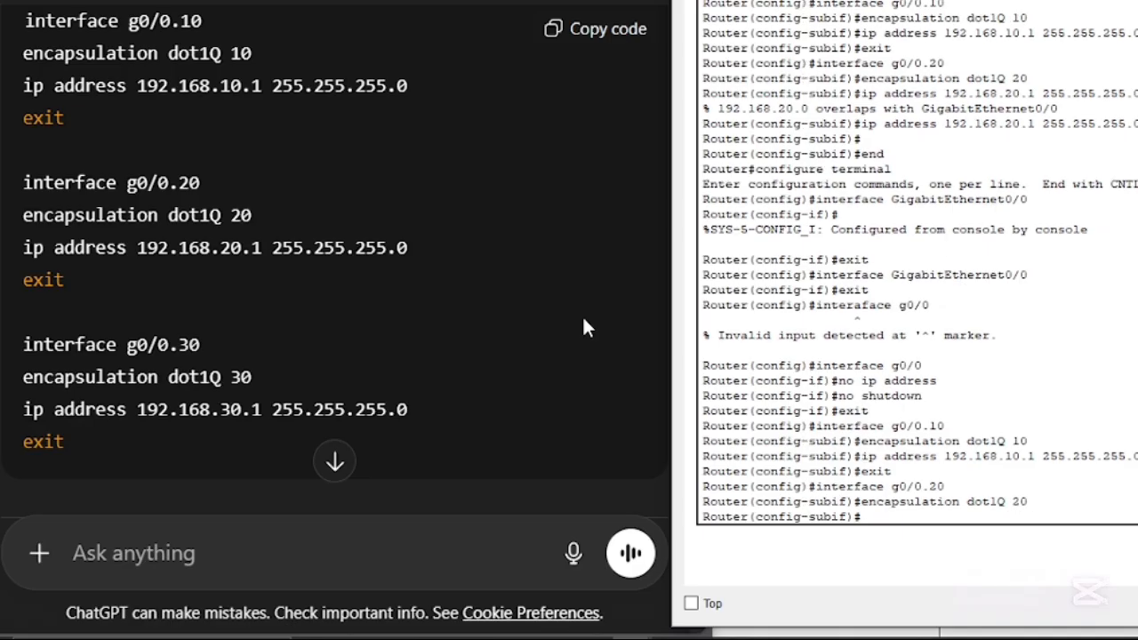
- Assign IP address 192.168.20.1 with mask 255.255.255.0 to sub-interface g0/0.20 and exit its configuration
key("Up")
key("Up")
key("Up")
key("Up")
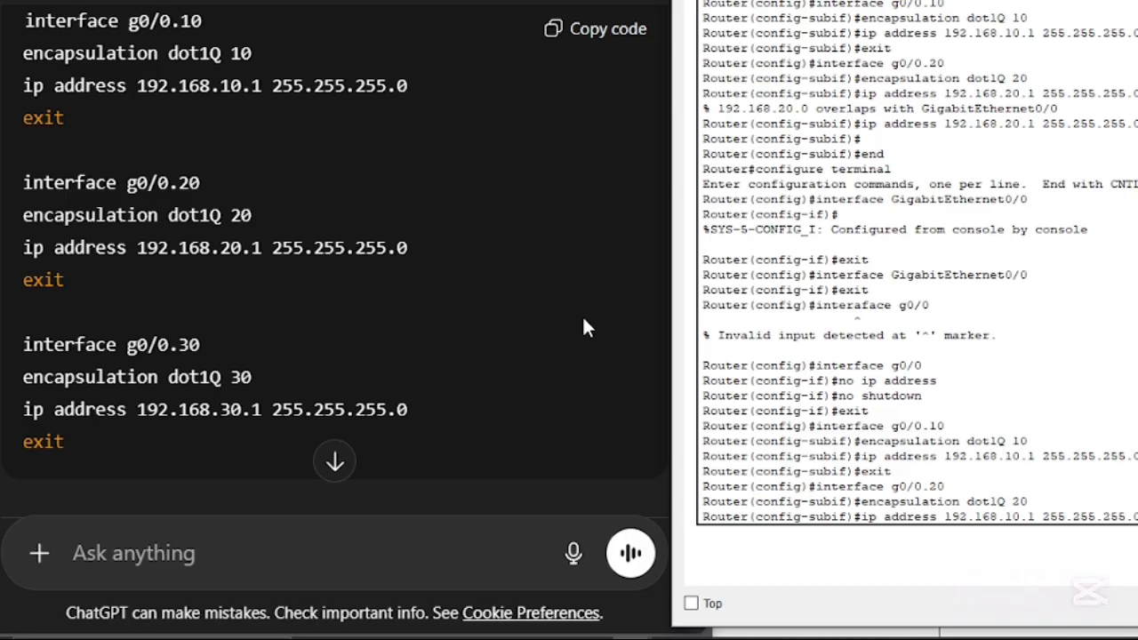
key("Left")
key("Left")
key("Left")
key("Left")
key("Left")
key("Left")
key("Left")
key("BackSpace")
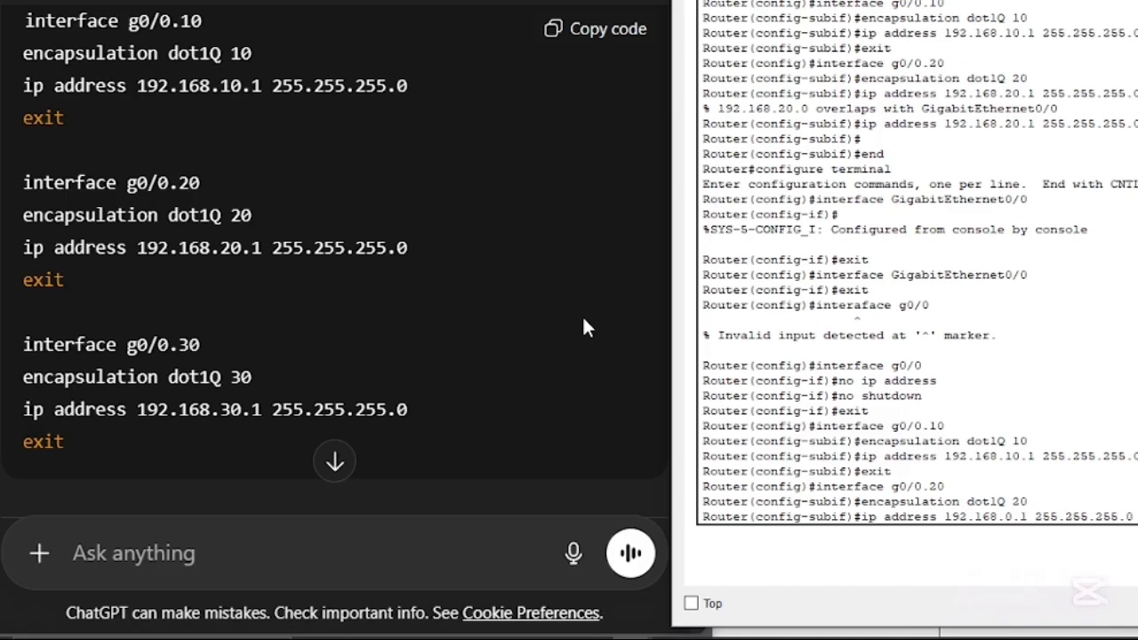
type("2")
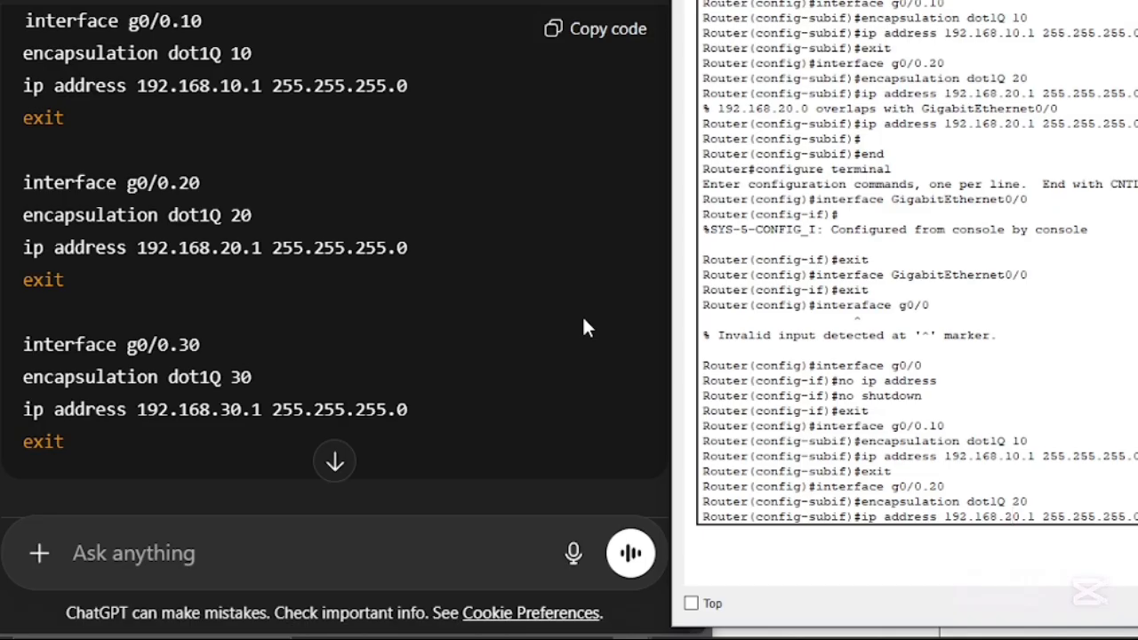
key("Return")
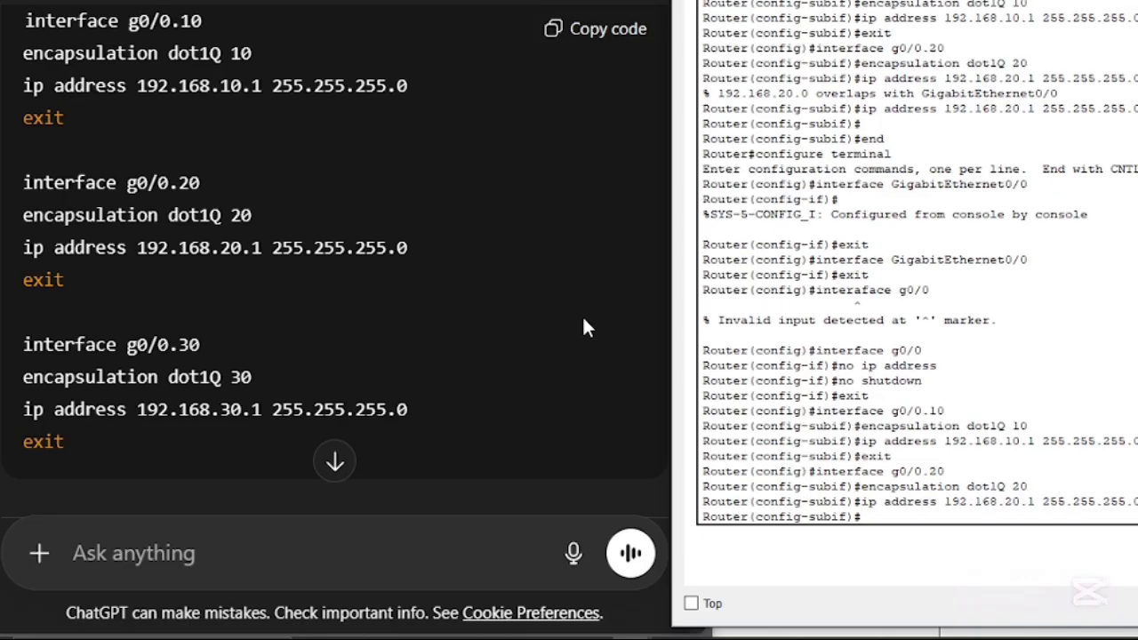
type("exit")
key("Return")
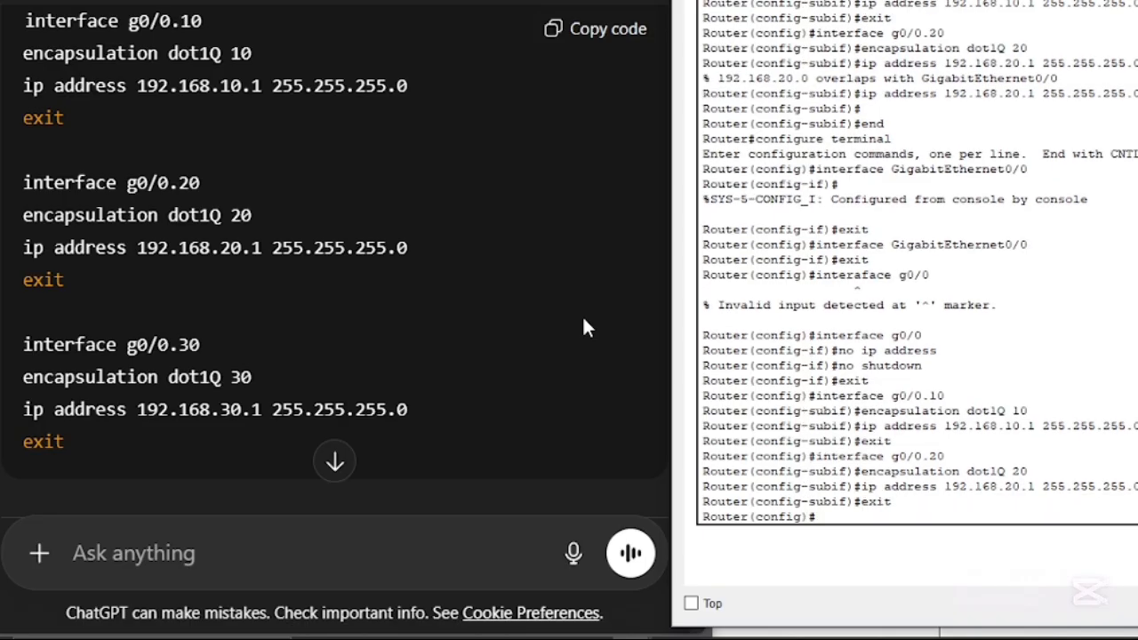
- Create the VLAN 30 sub-interface with "interface g0/0.30" and return to its configuration prompt
type("encapsulation dot1Q 20")
key("Up")
key("Up")
key("Up")
key("Up")
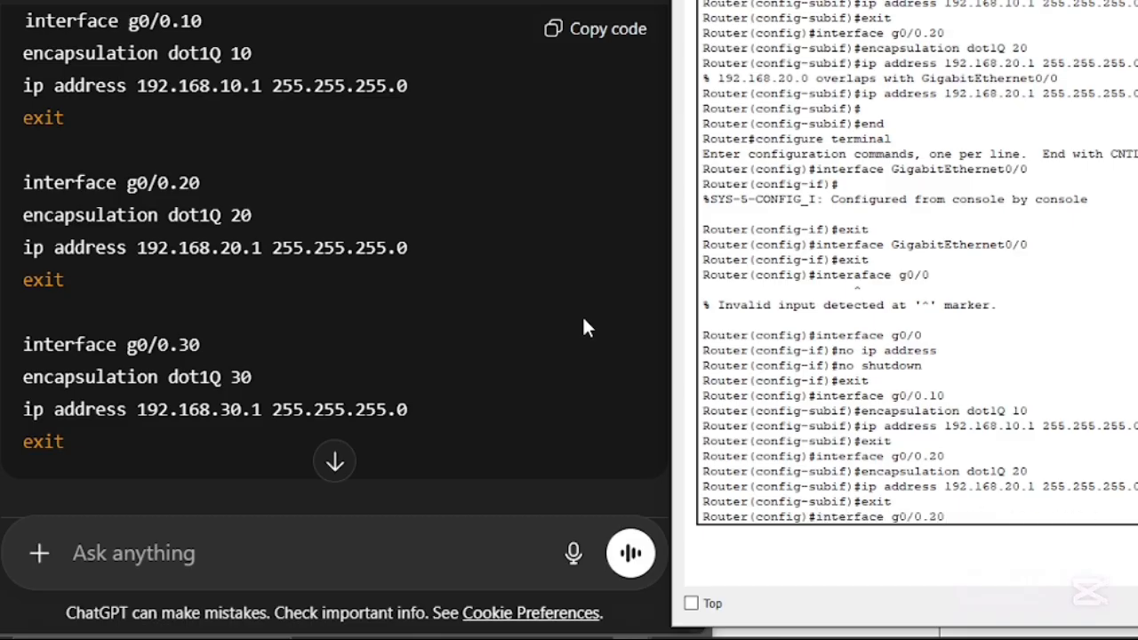
key("BackSpace")
key("BackSpace")
type("30")
key("Return")
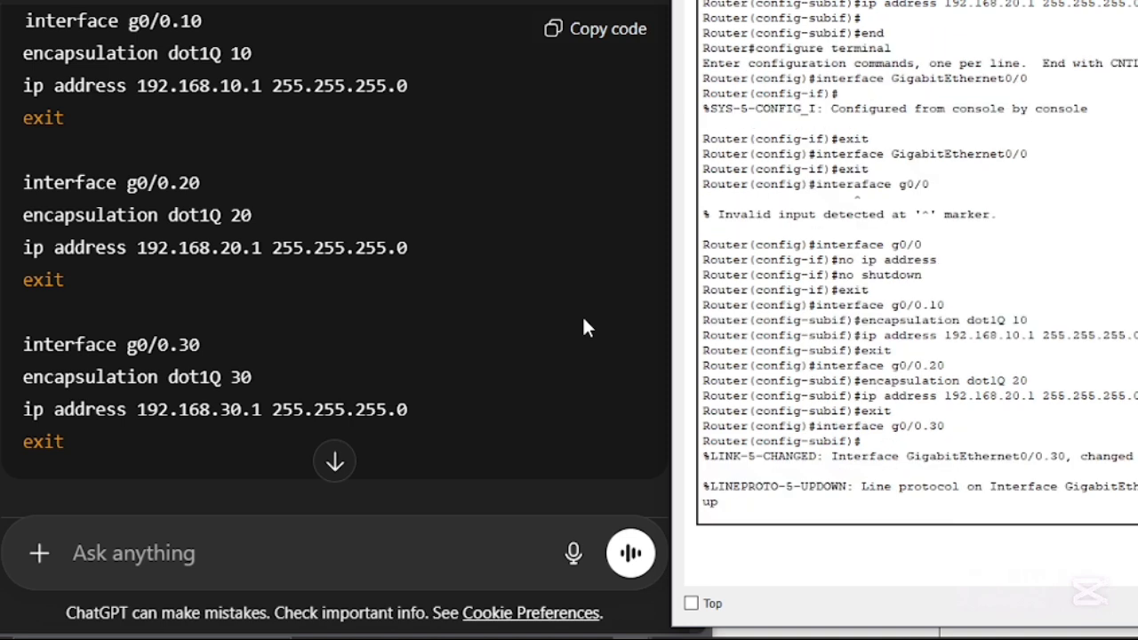
key("Return")
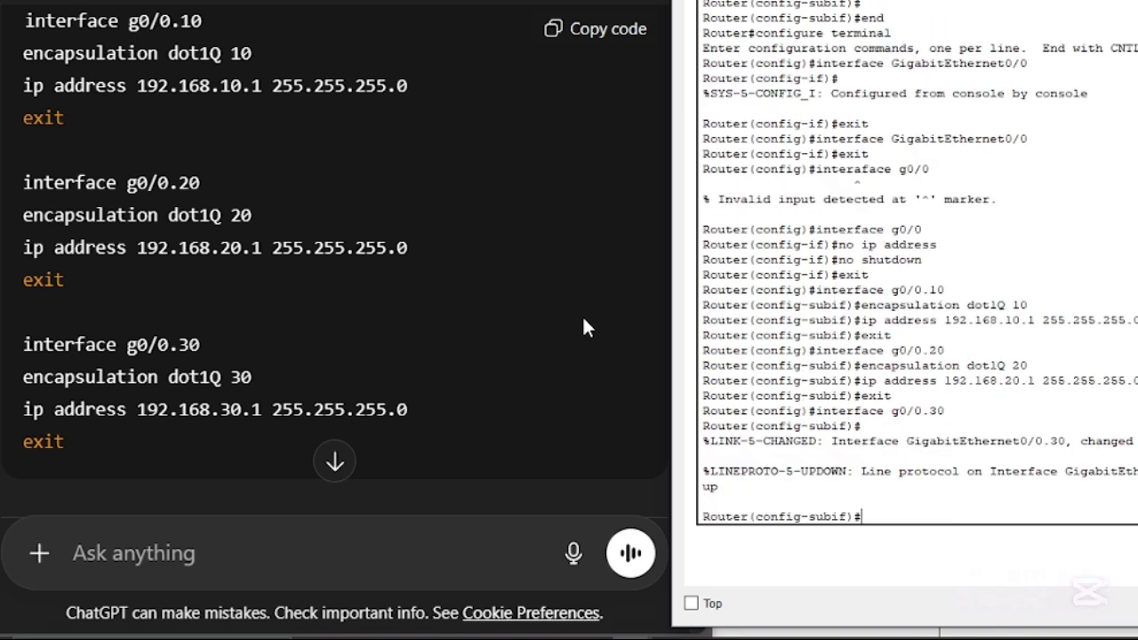
- Set the encapsulation of sub-interface g0/0.30 to dot1Q 30 by adapting the previous encapsulation command
key("Up")
key("Up")
key("Up")
key("Up")
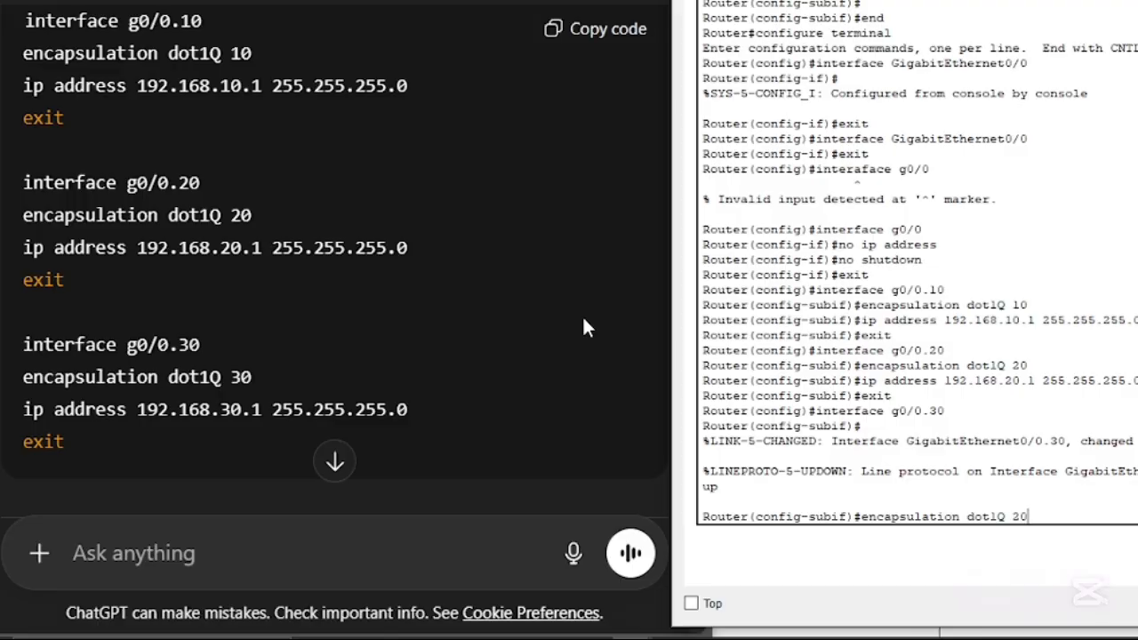
key("Left")
key("BackSpace")
type("3")
key("Return")
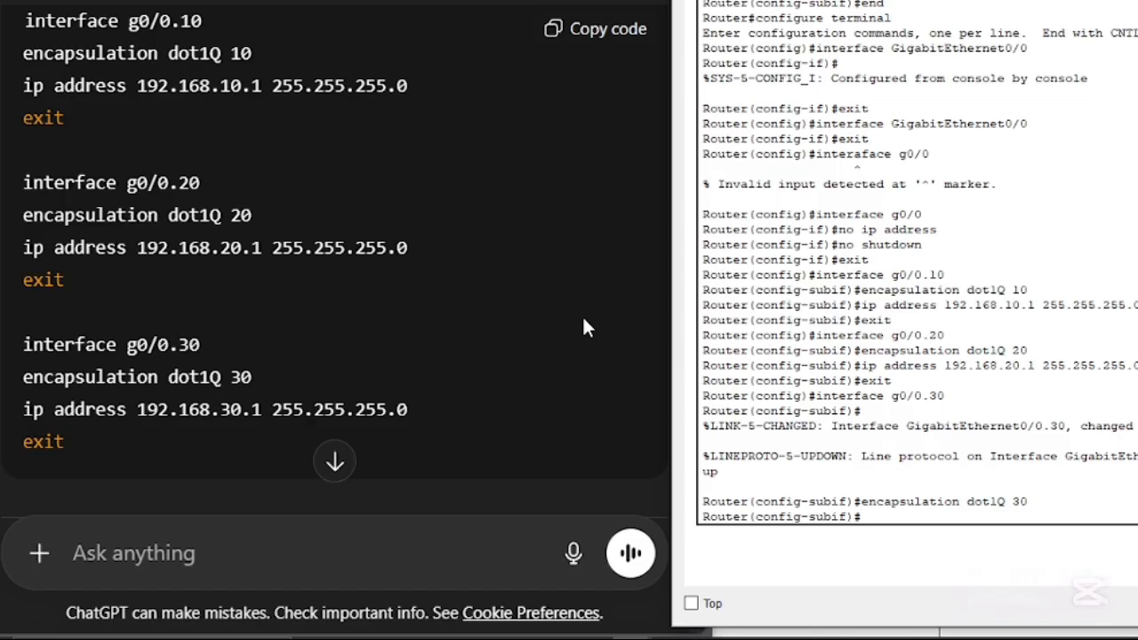
- Assign IP address 192.168.30.1 with mask 255.255.255.0 to sub-interface g0/0.30 and exit its configuration
key("Up")
key("Up")
key("Up")
key("Up")
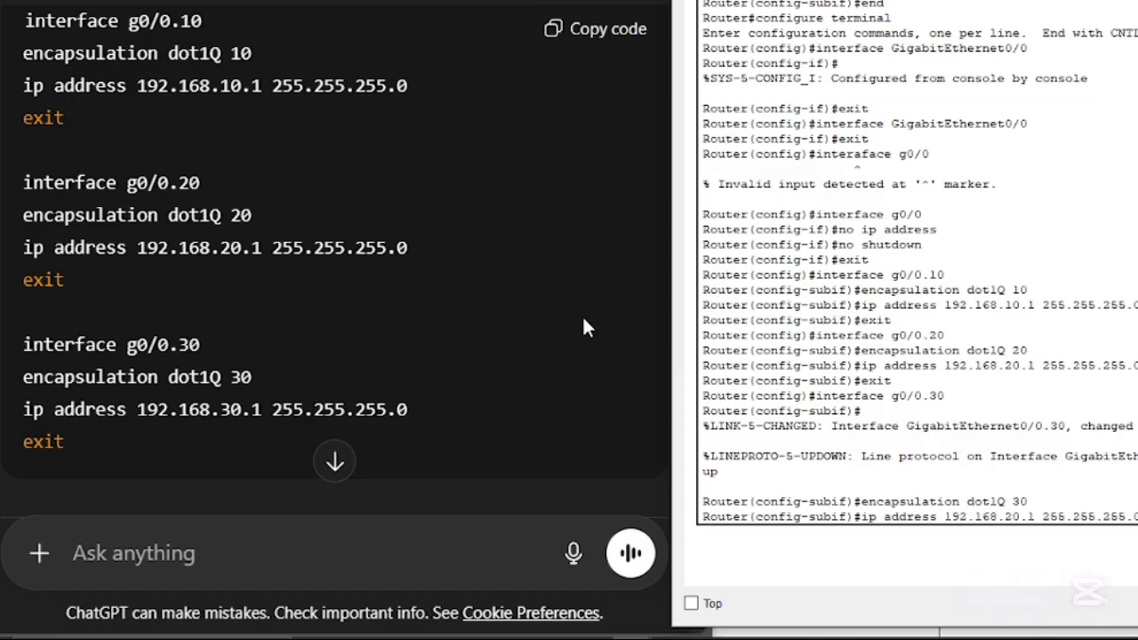
key("Left")
key("Left")
key("Left")
key("Left")
key("Left")
key("Left")
key("Left")
key("Left")
key("Left")
key("Left")
key("Left")
key("Left")
key("Left")
key("Left")
key("Left")
key("Left")
key("BackSpace")
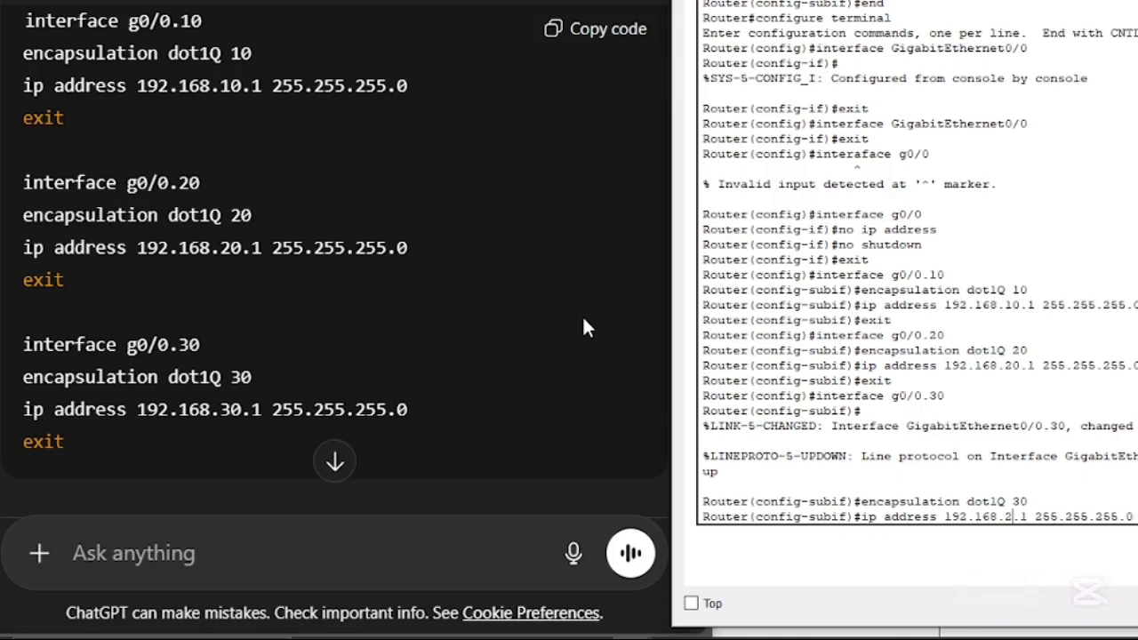
key("BackSpace")
type("30")
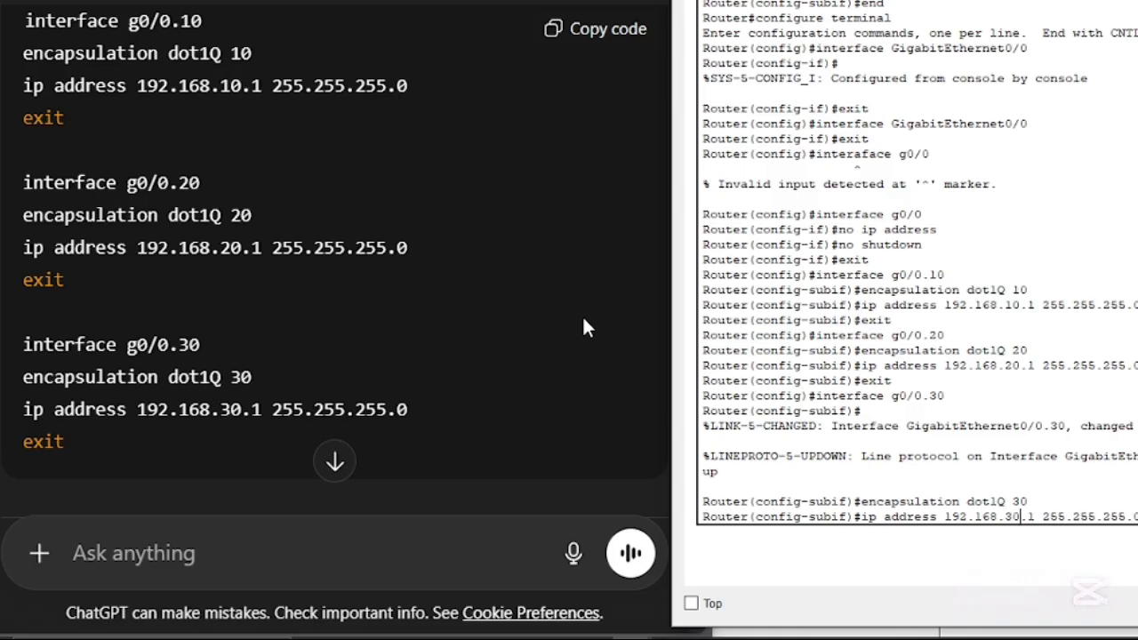
key("Return")
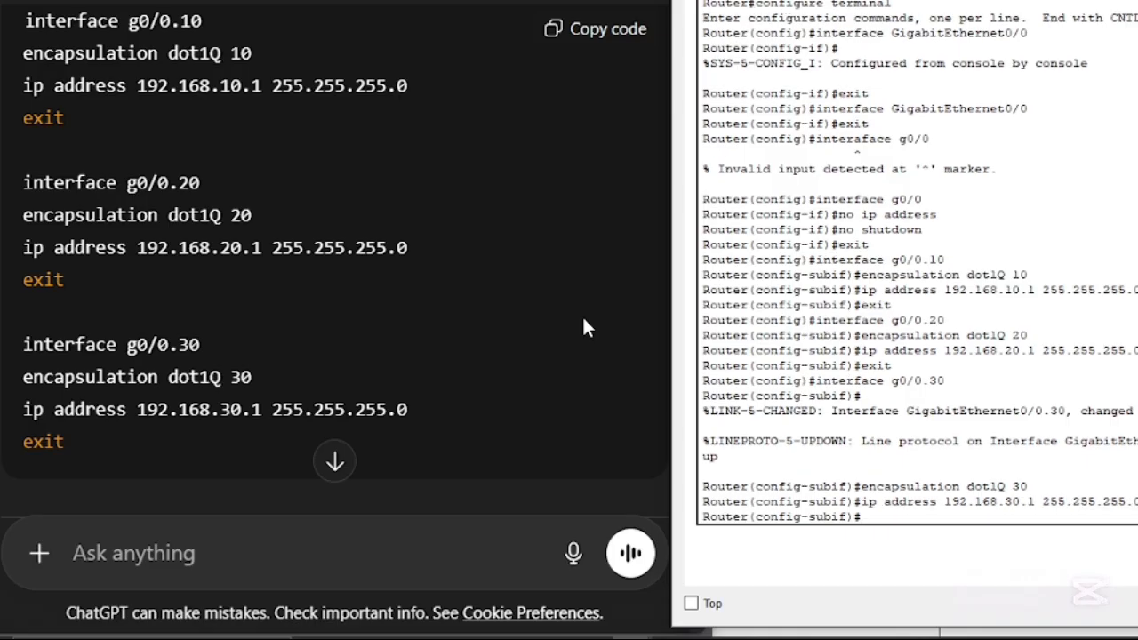
type("rc")
key("BackSpace")
type("exit")
key("Return")
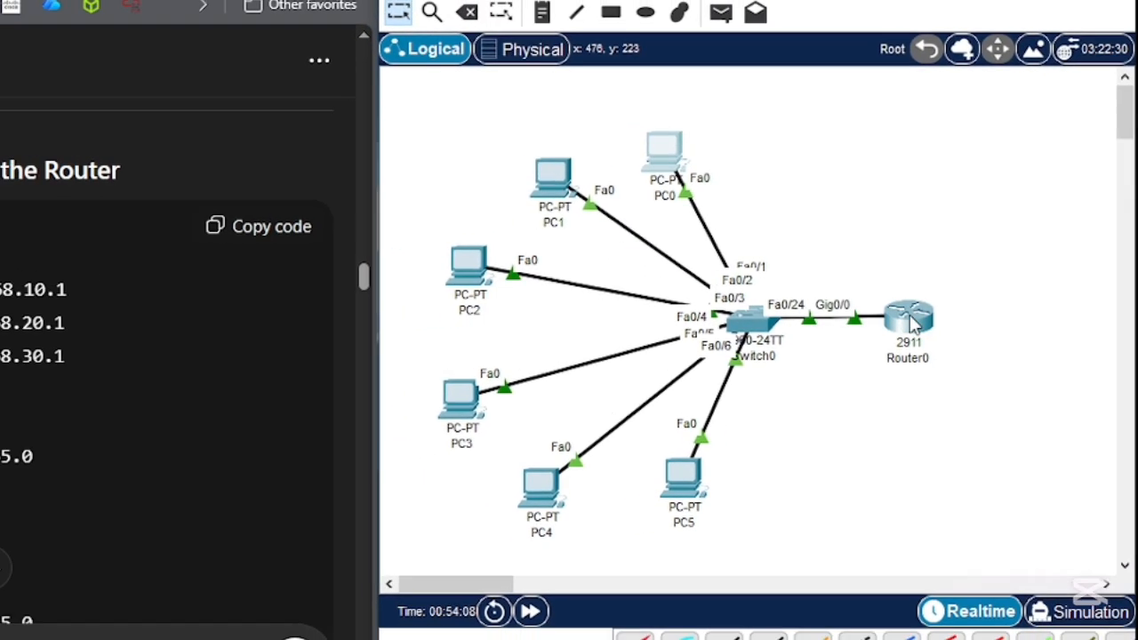
- Reopen Router0's command line interface from the topology and place its window beside the Step 7 DHCP instructions
left_click(909, 319)
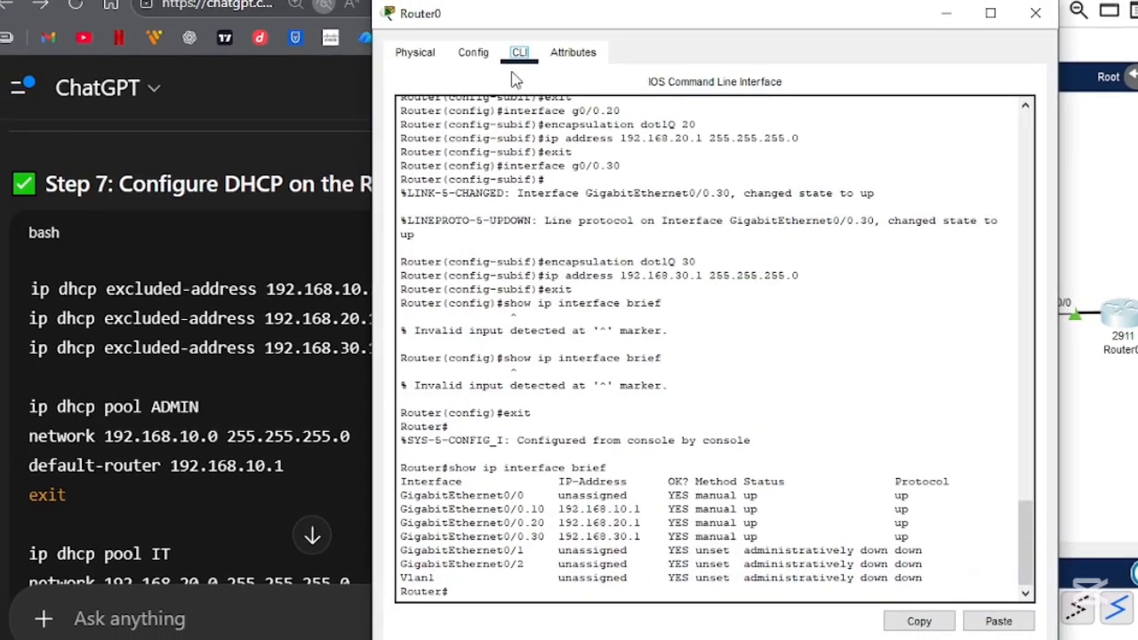
left_click_drag(486, 32, 736, 11)
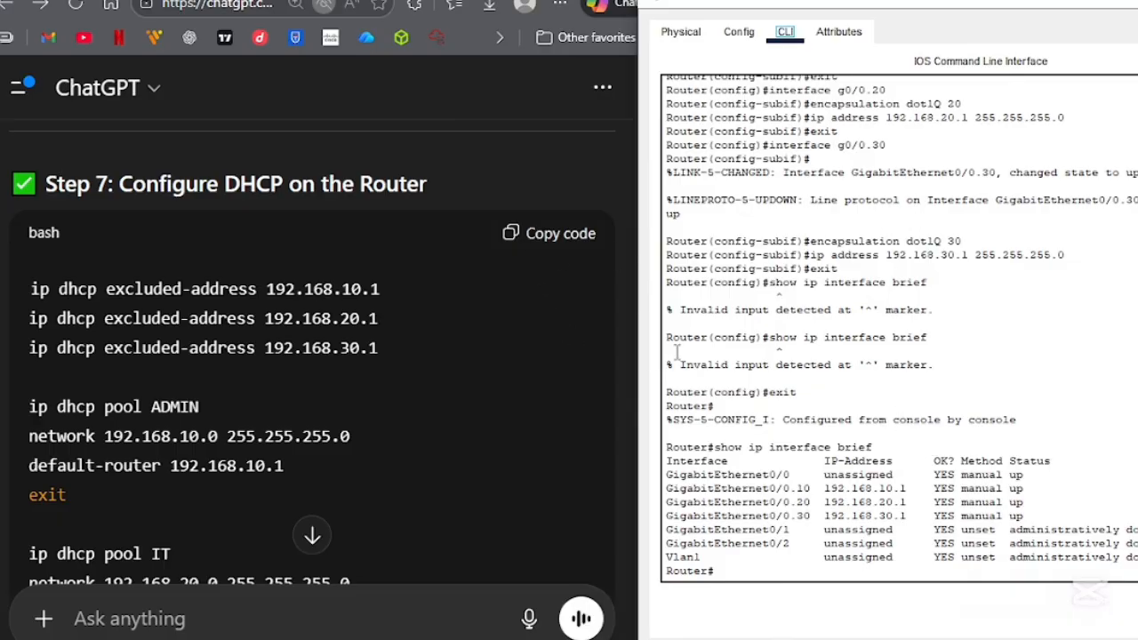
- Exit the GigabitEthernet0/0 interface configuration in Router0's command line
left_click(820, 576)
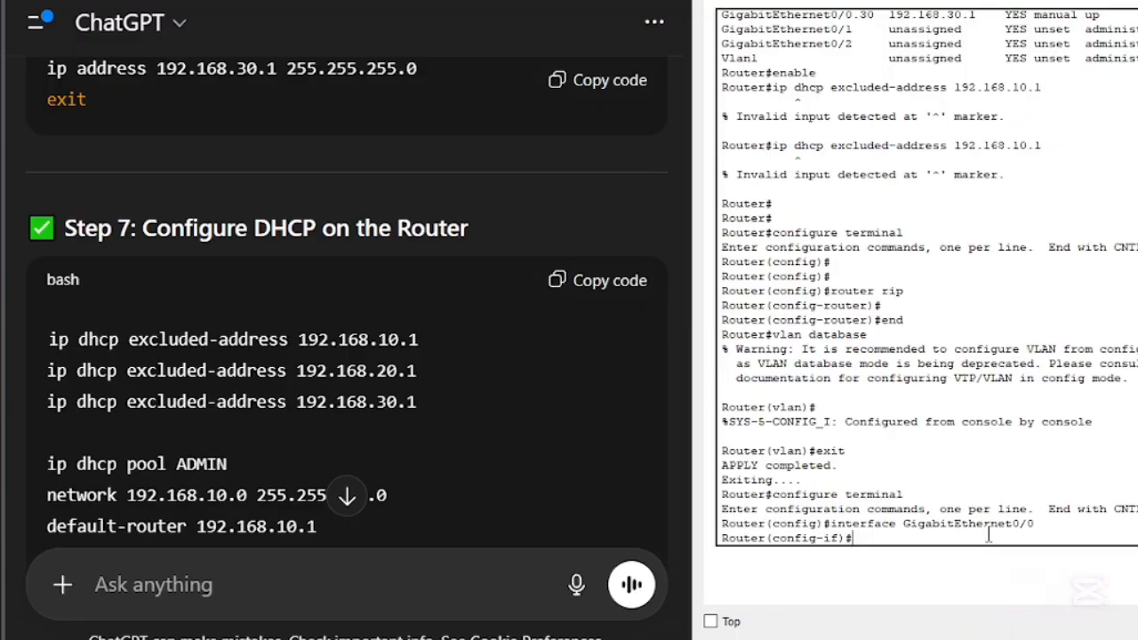
type("exit")
key("Return")
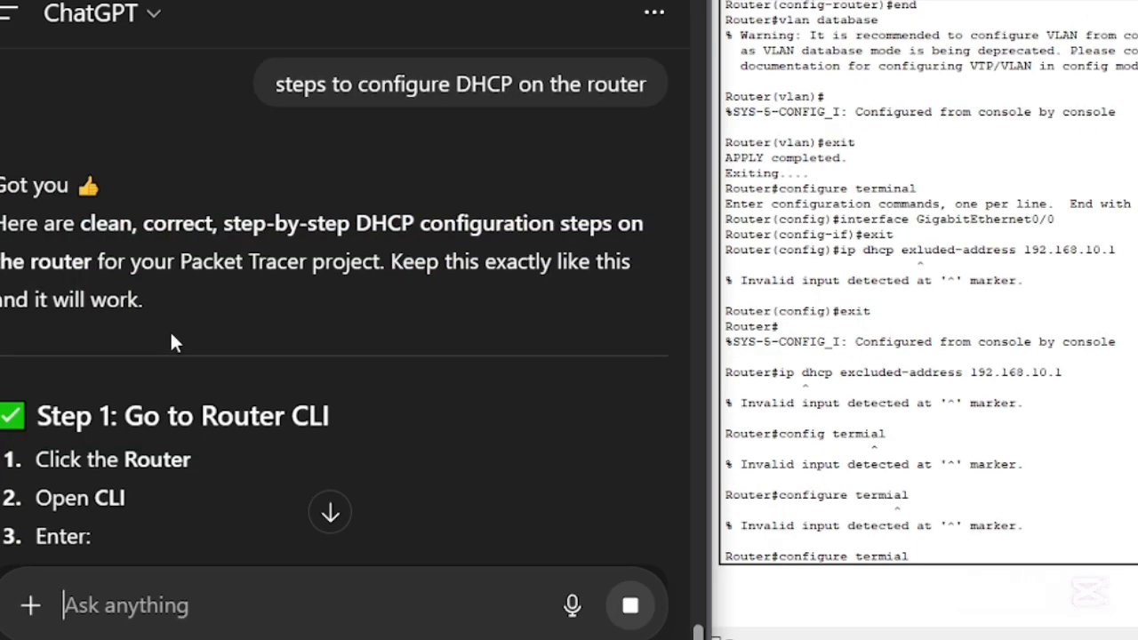
- Replace the mistyped configure command at the router prompt with "enable" and run it, following Step 1 of the new instructions
scroll(174, 342, "down", 3)
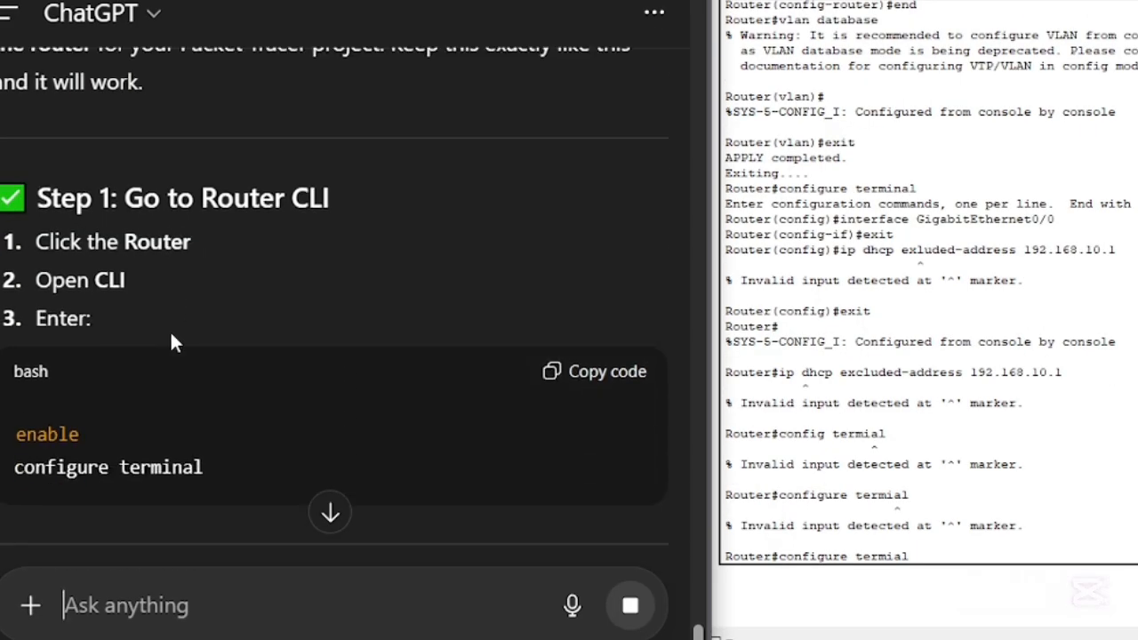
scroll(172, 342, "down", 3)
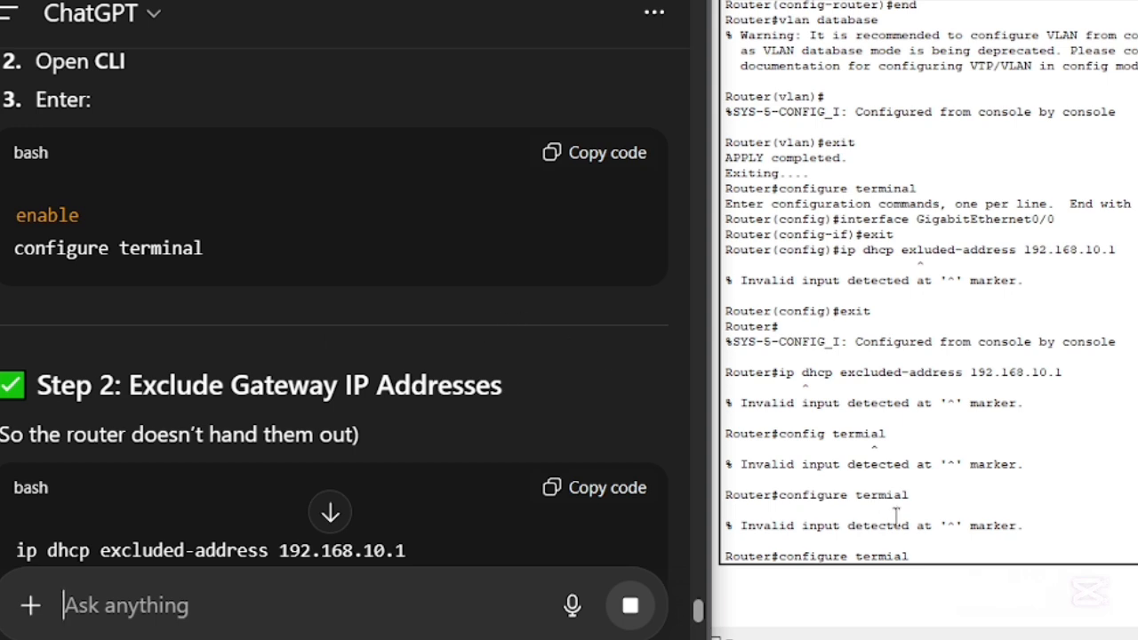
left_click(996, 544)
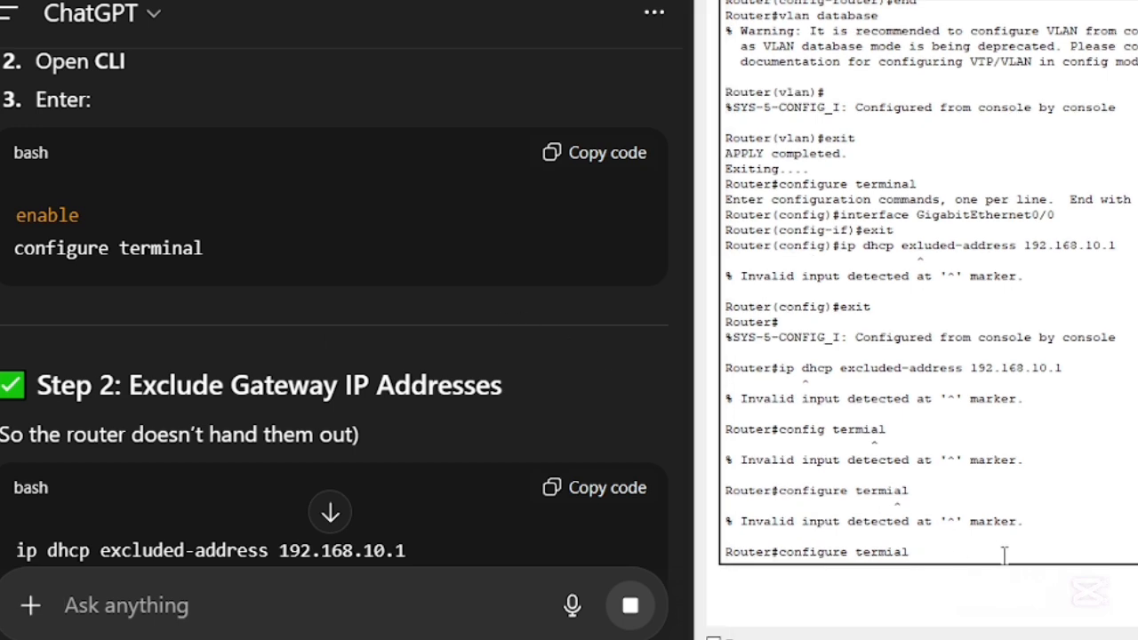
key("BackSpace")
key("BackSpace")
key("BackSpace")
key("BackSpace")
key("BackSpace")
key("BackSpace")
key("BackSpace")
key("BackSpace")
key("BackSpace")
key("BackSpace")
key("BackSpace")
key("BackSpace")
key("BackSpace")
key("BackSpace")
key("BackSpace")
key("BackSpace")
key("BackSpace")
type("ena")
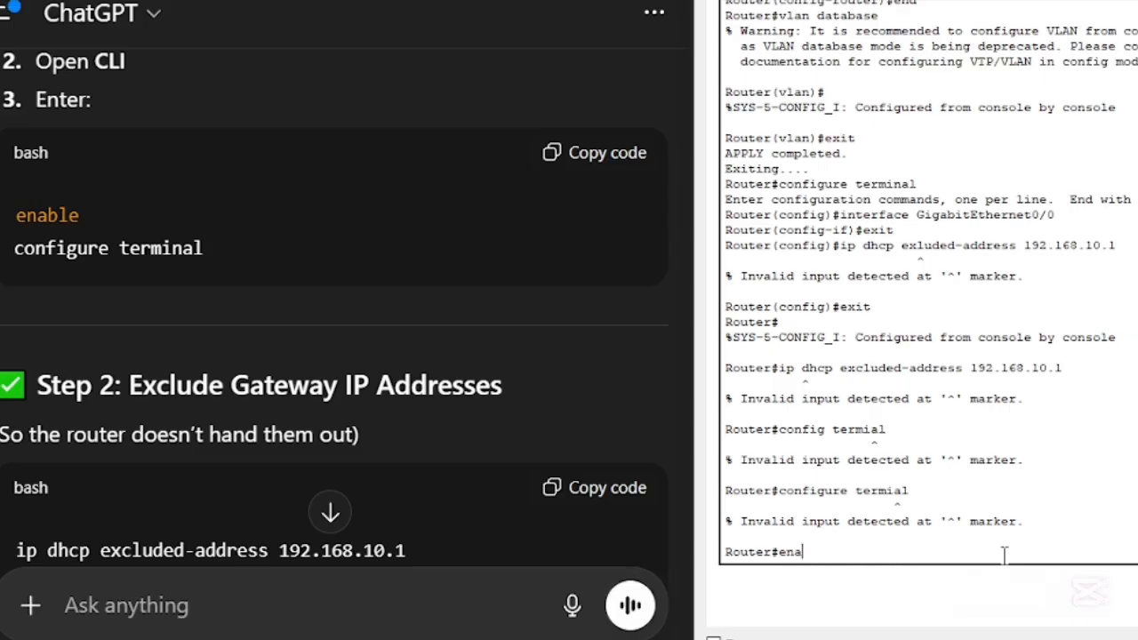
type("b")
key("BackSpace")
type("ble")
key("Return")
- Enter the router's global configuration mode with "configure terminal"
type("c")
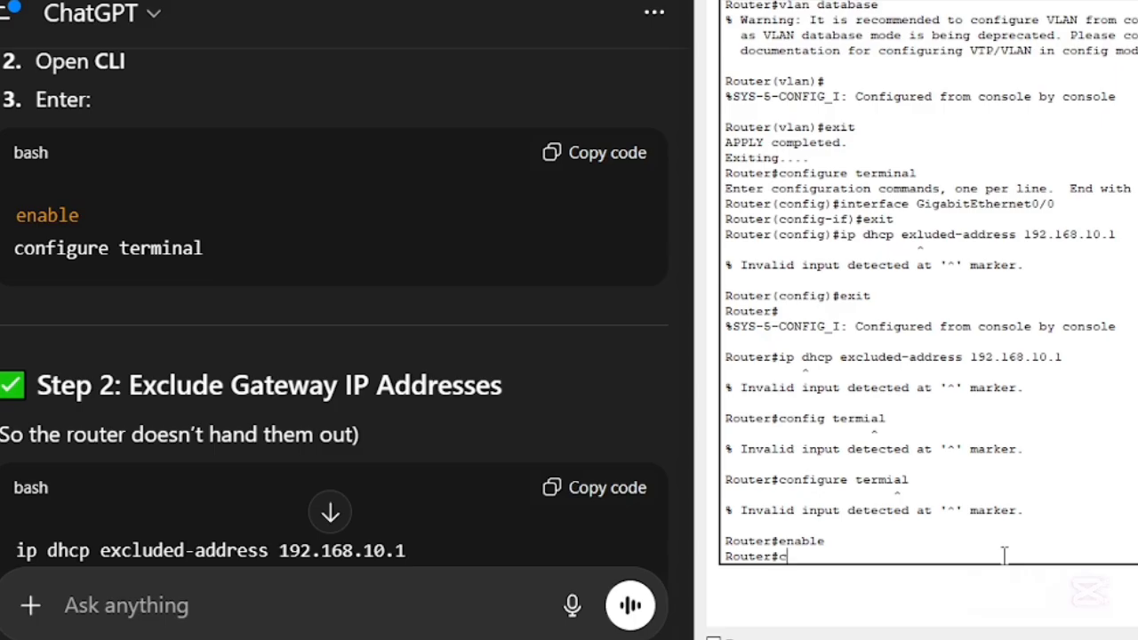
type("onfigure termi")
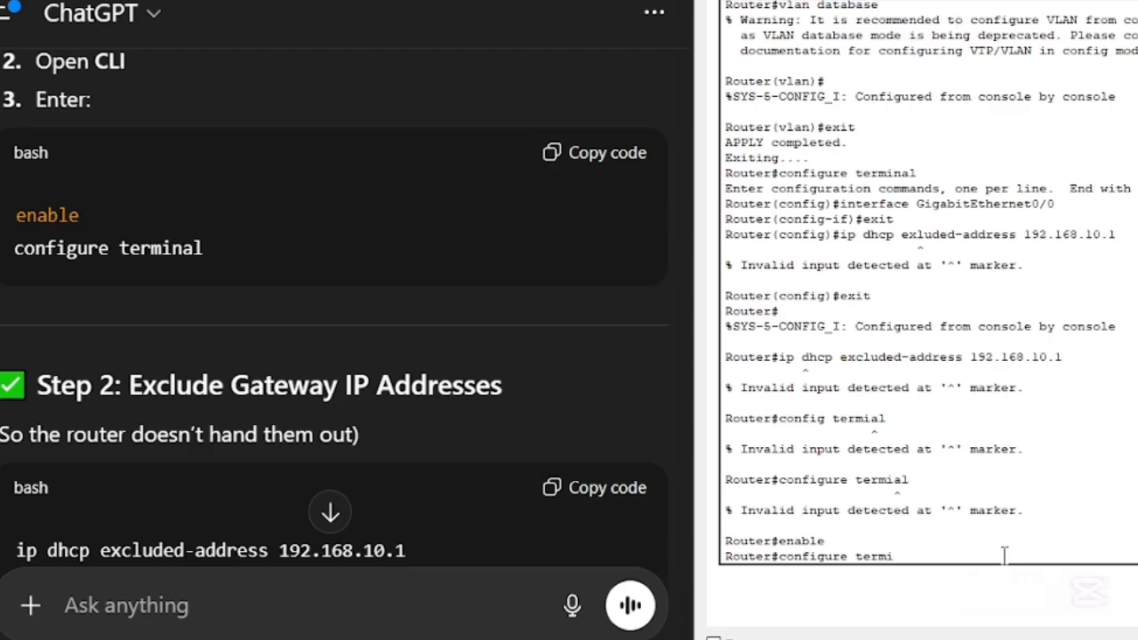
type("na;l")
key("Return")
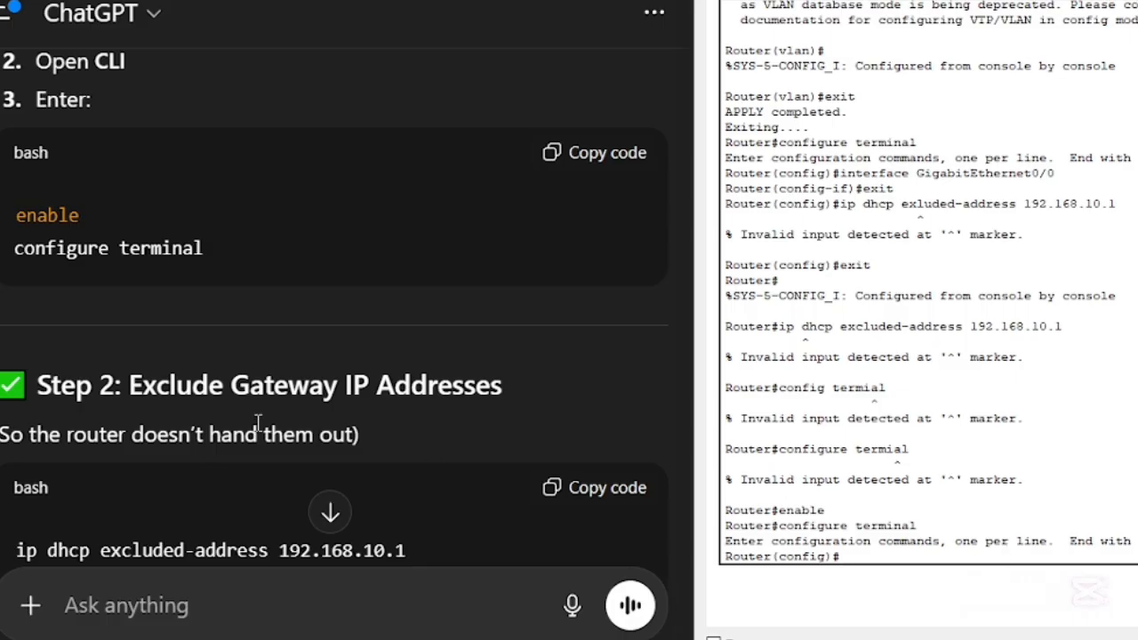
- Find the Step 7 DHCP configuration commands earlier in the ChatGPT conversation
scroll(254, 424, "up", 5)
scroll(254, 423, "down", 15)
scroll(249, 417, "up", 15)
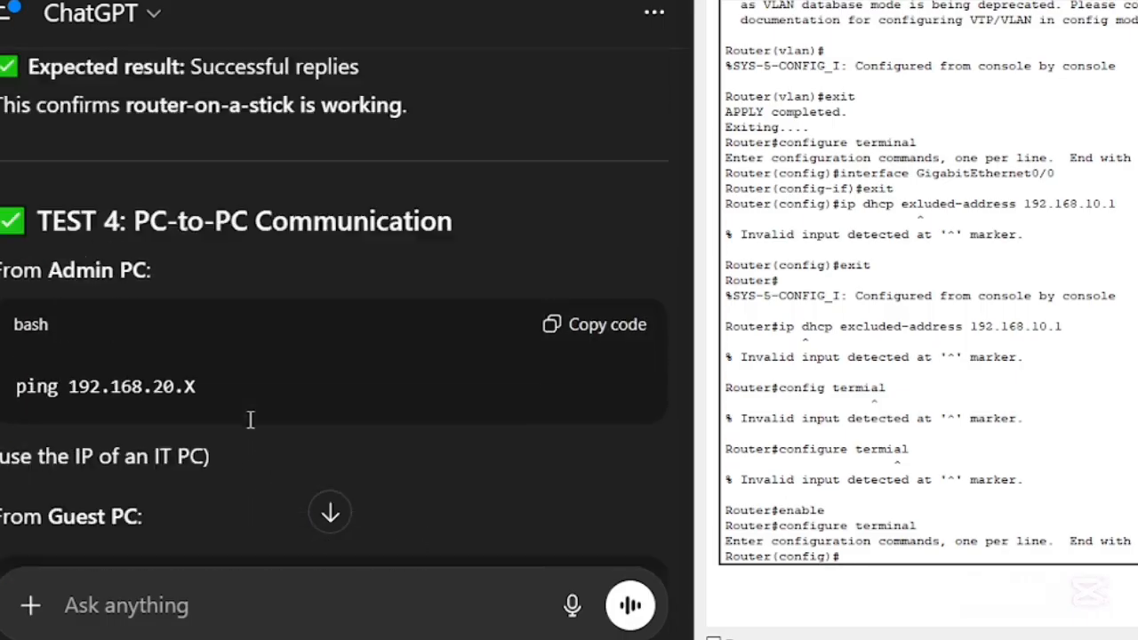
scroll(235, 401, "up", 20)
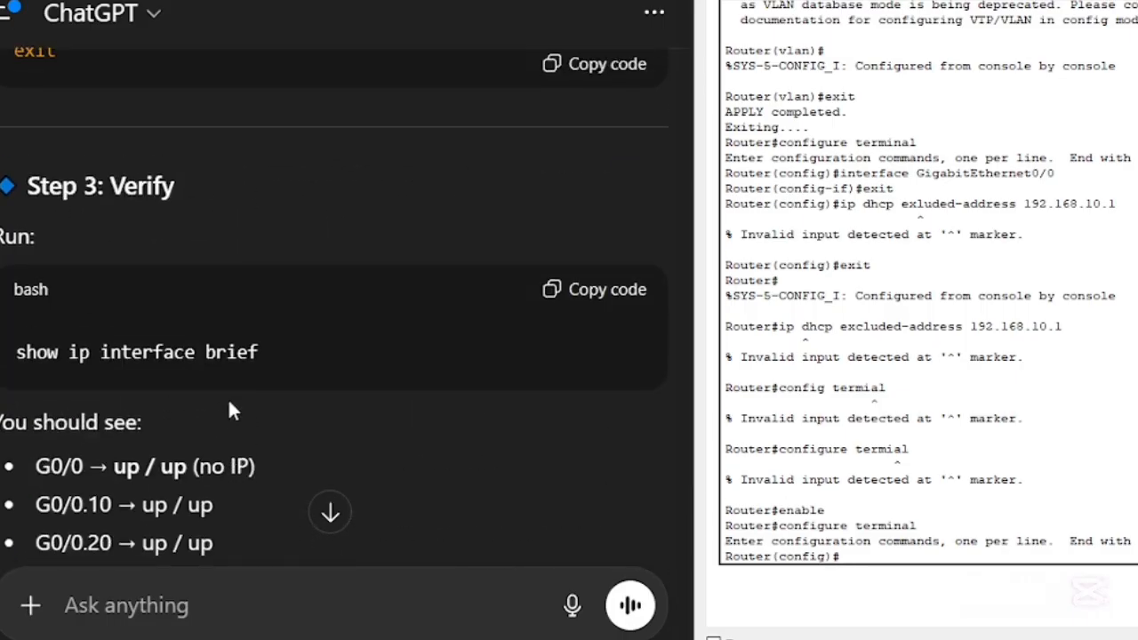
scroll(227, 399, "up", 5)
scroll(227, 400, "down", 5)
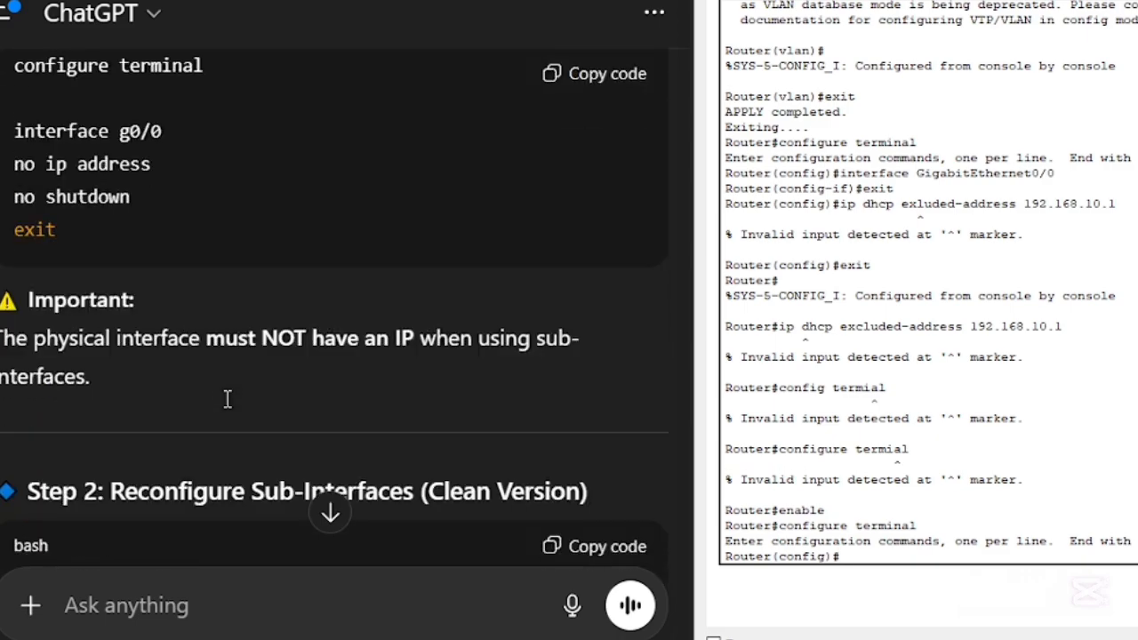
scroll(227, 399, "up", 10)
scroll(224, 397, "up", 15)
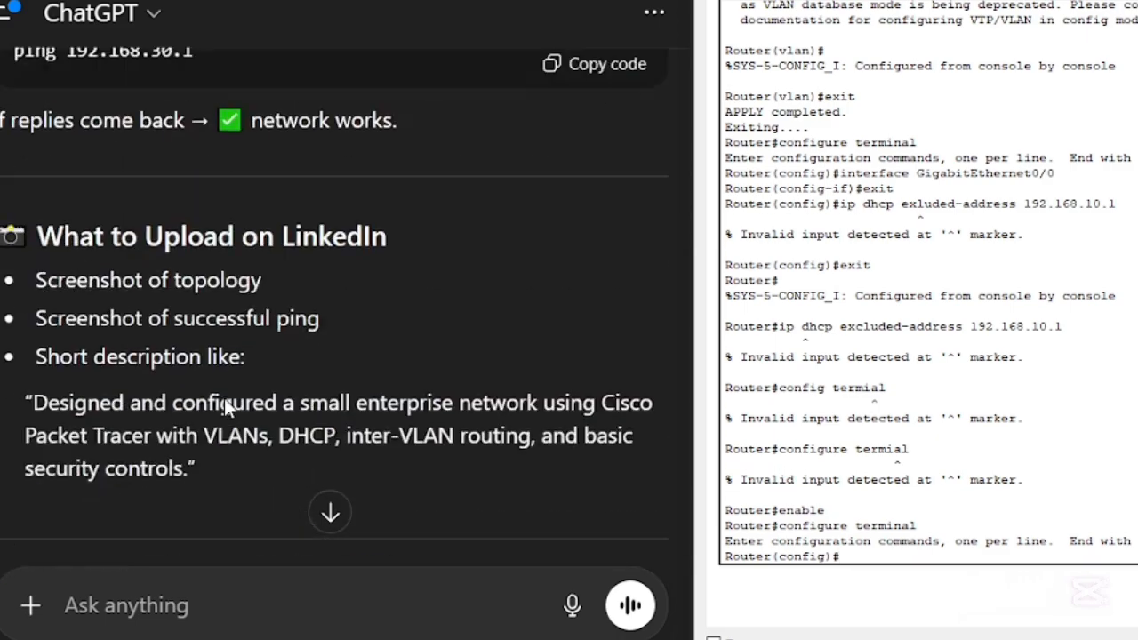
scroll(224, 397, "up", 15)
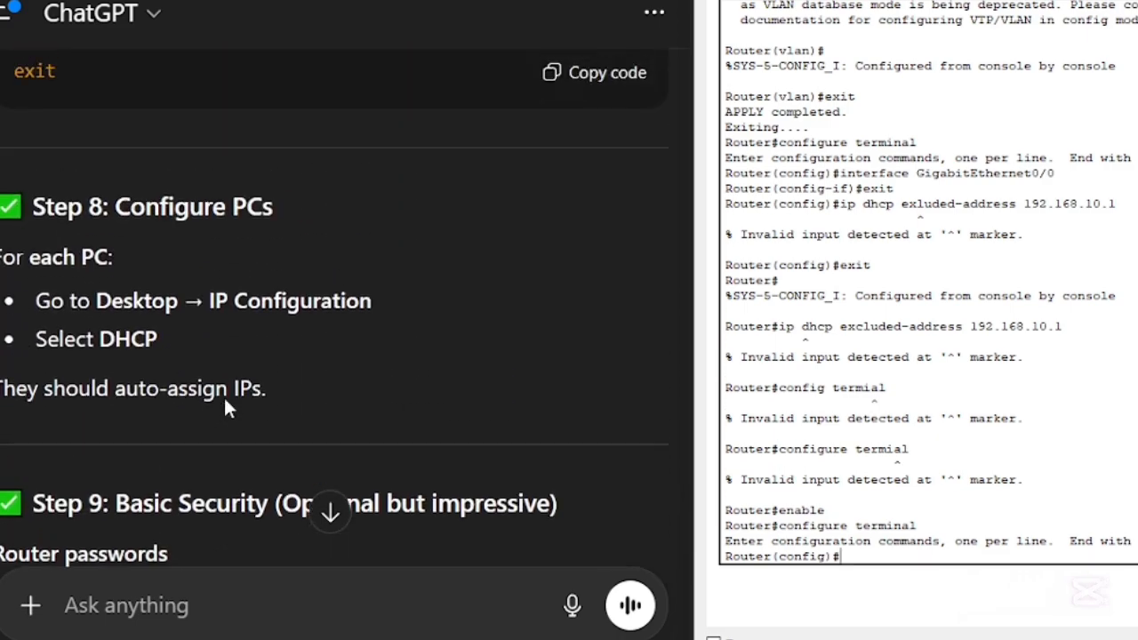
scroll(224, 398, "up", 1)
scroll(223, 395, "down", 3)
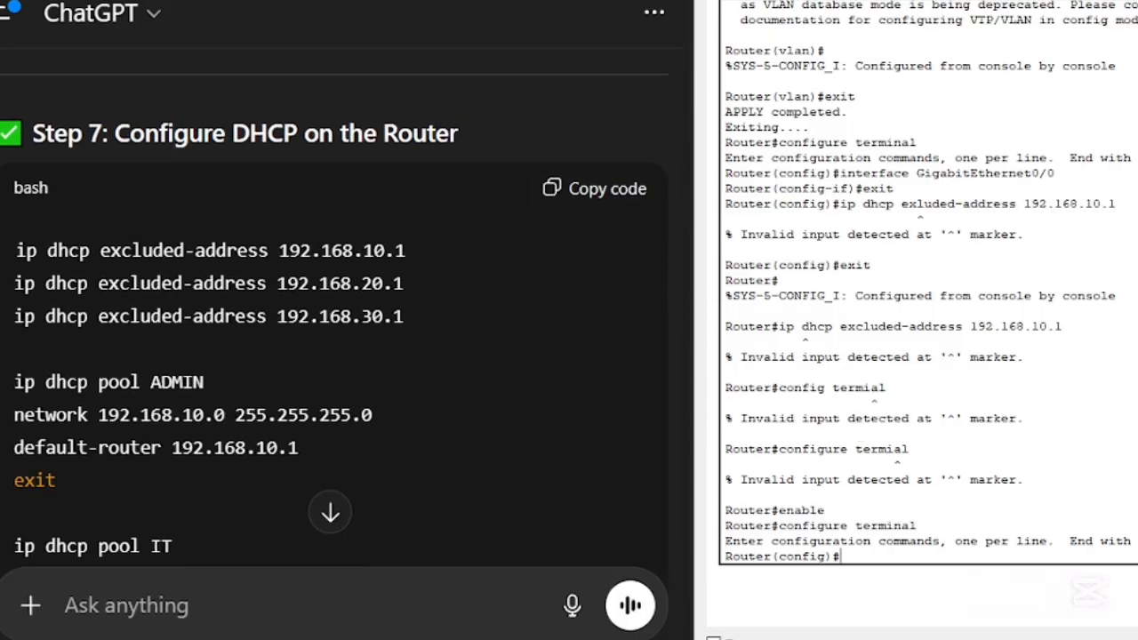
- Try to exclude 192.168.10.1 from DHCP with the command "ip dhcp exluded-address 192.168.10.1"
type("ip dhcp exluded")
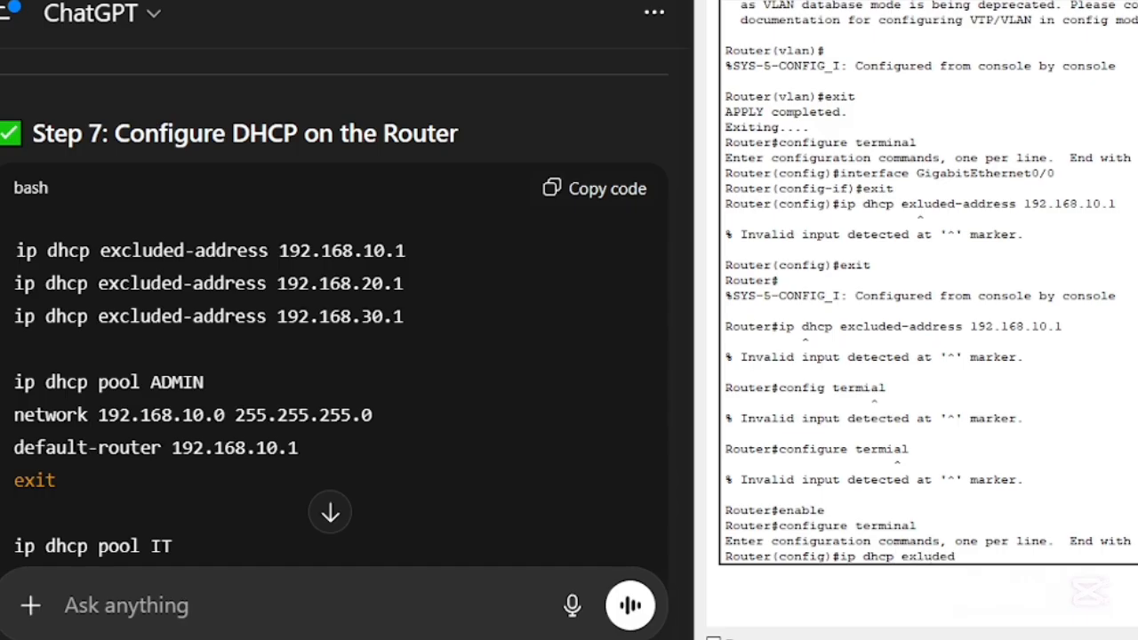
type("-address 192.")
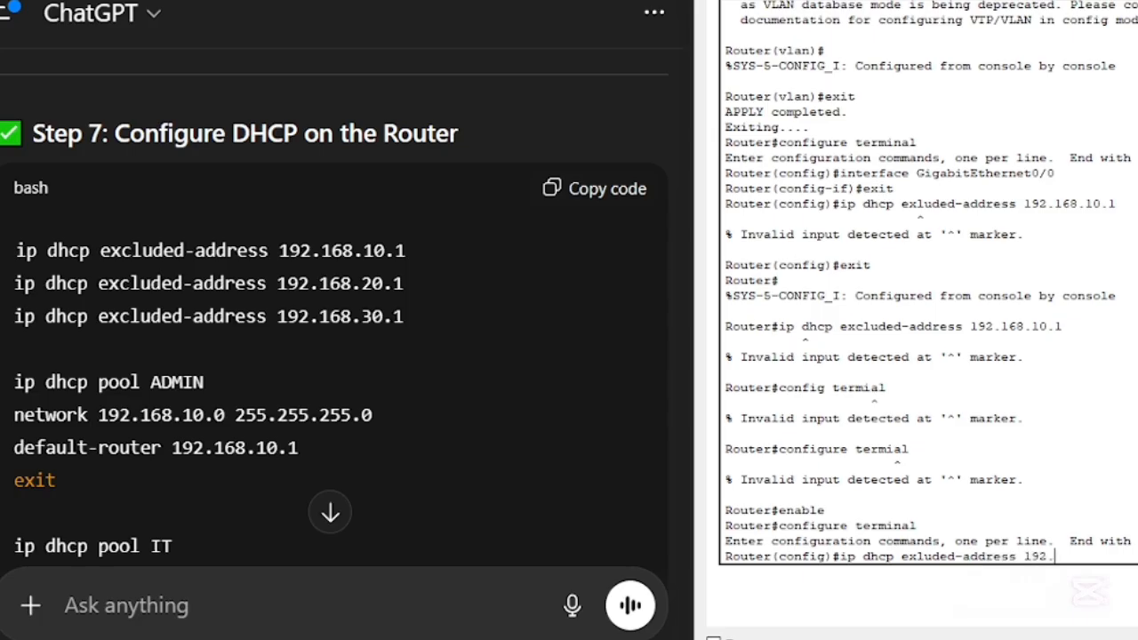
type("168.10.1")
key("Return")
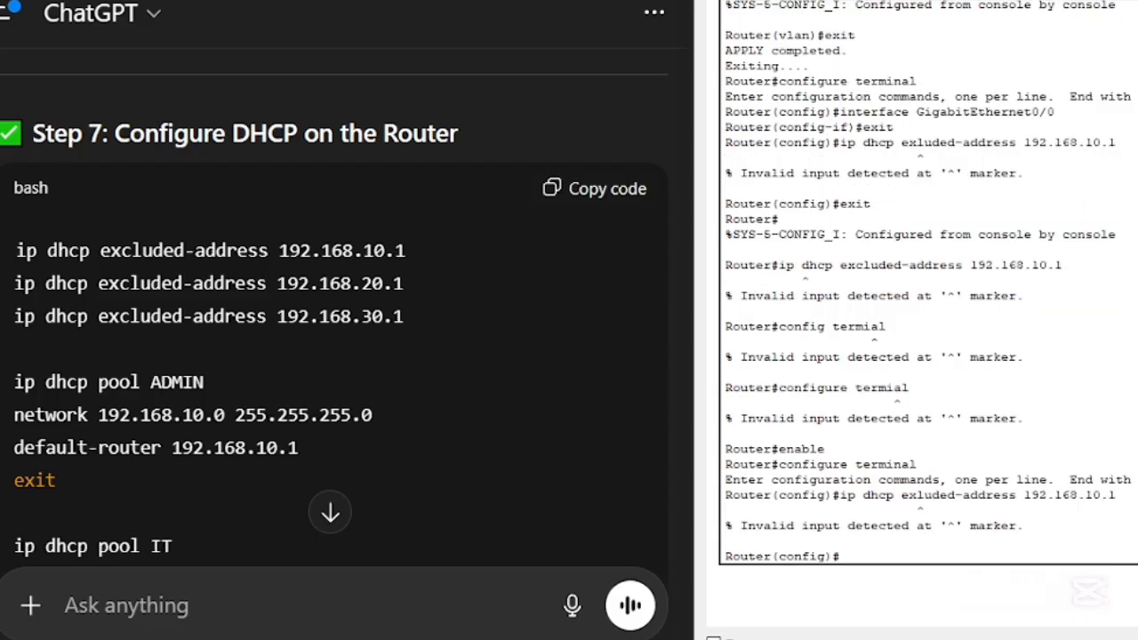
- Correct the previous command to "ip dhcp excluded-address 192.168.10.1" and run it
key("Up")
key("Left")
key("Left")
key("Left")
key("Left")
key("Left")
key("Left")
key("Left")
key("Left")
key("Left")
key("Left")
key("Left")
key("Left")
key("Left")
key("Left")
key("Left")
key("Left")
key("Left")
key("Left")
key("Left")
key("Left")
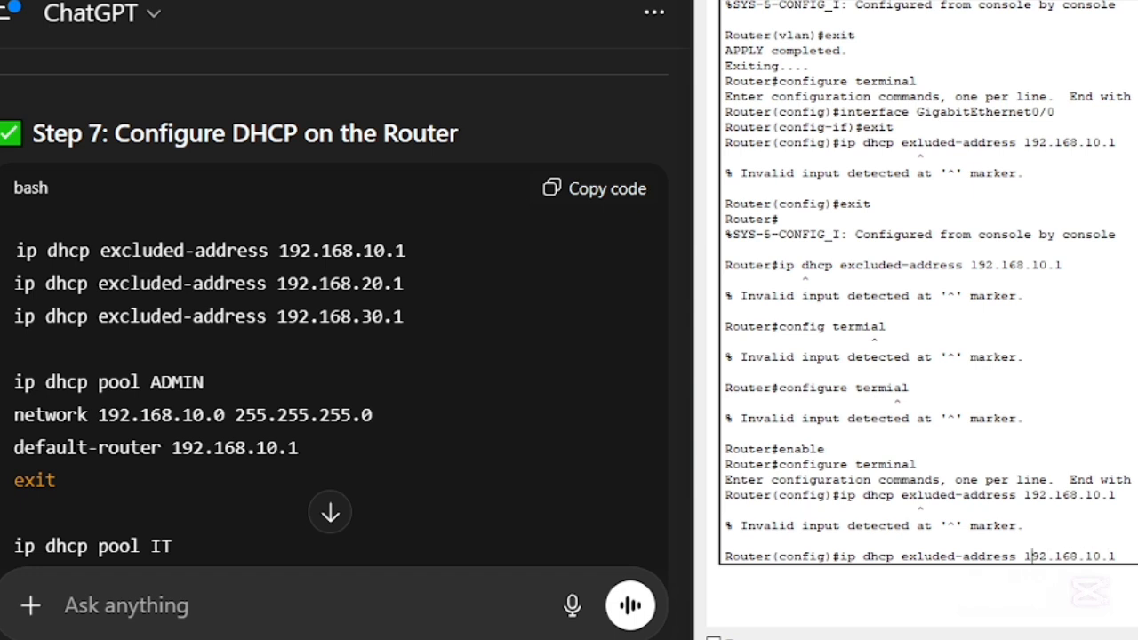
type("c")
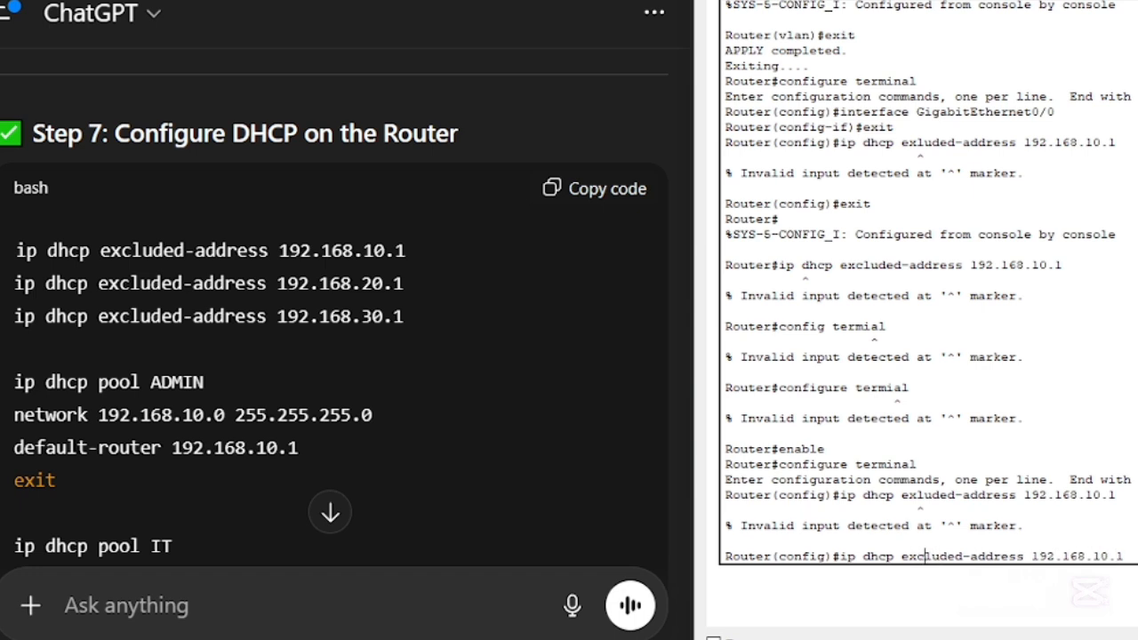
key("Return")
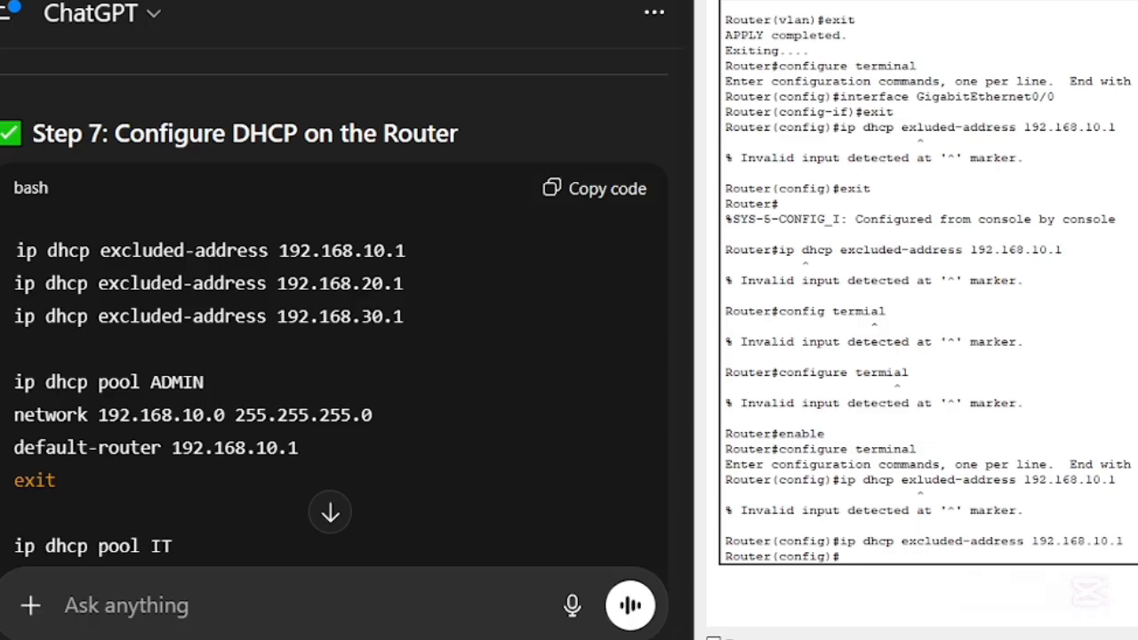
- Exclude 192.168.20.1 from DHCP by adapting the previous excluded-address command
key("Up")
key("Left")
key("Left")
key("Left")
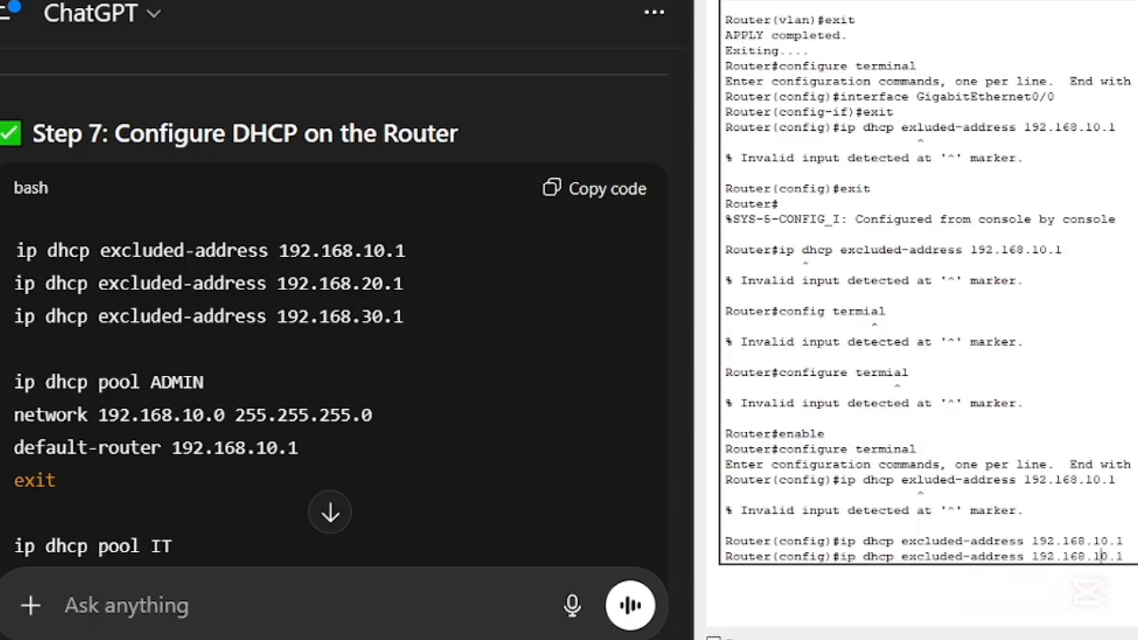
key("BackSpace")
type("2")
key("Return")
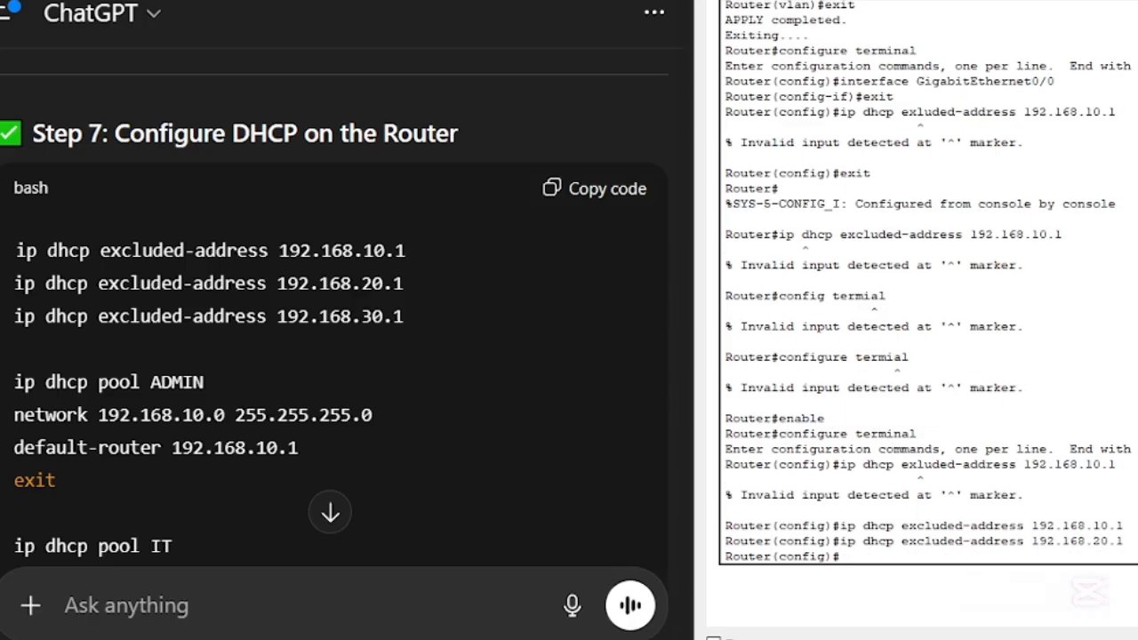
- Exclude 192.168.30.1 from DHCP by adapting the previous excluded-address command
key("Up")
key("Left")
key("Left")
key("Left")
key("BackSpace")
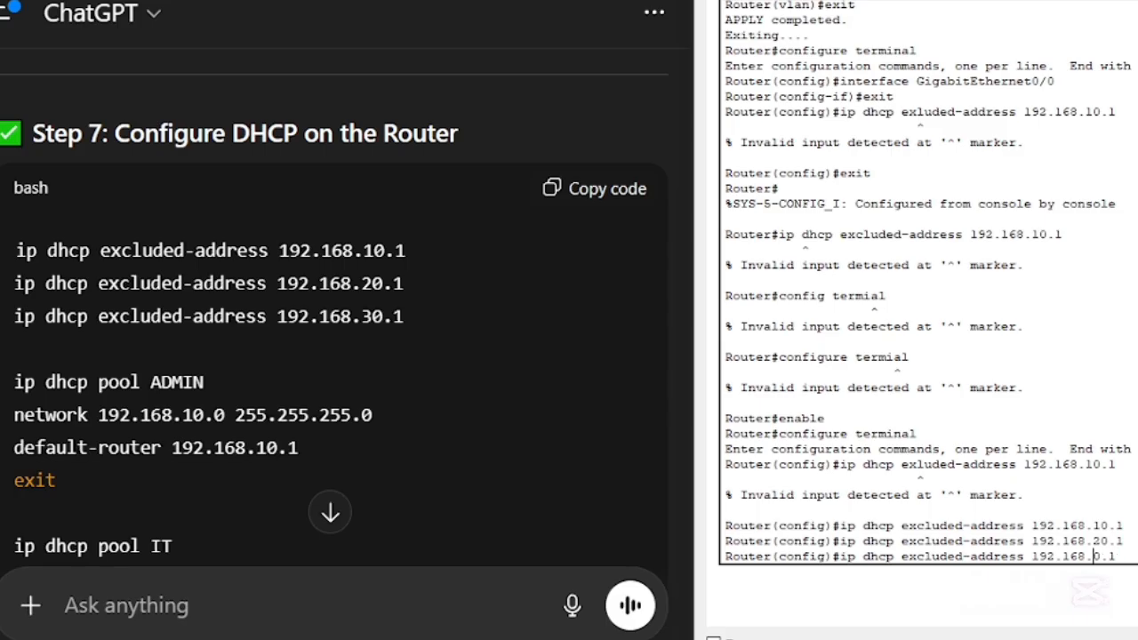
type("3")
key("Return")
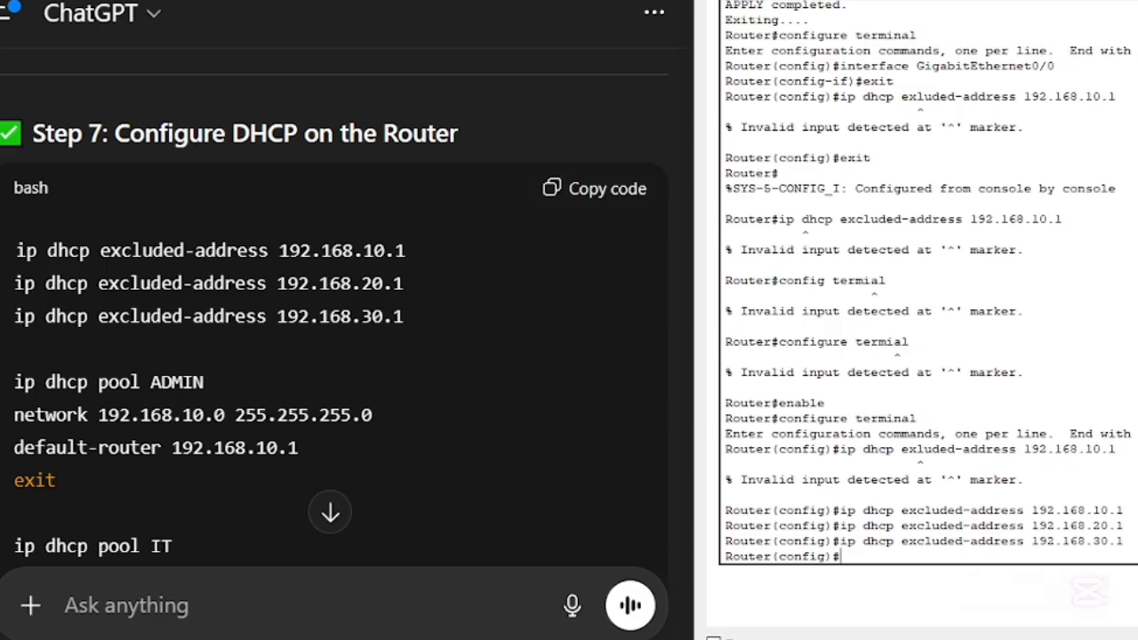
- Create the DHCP pool ADMIN with network 192.168.10.0 and mask 255.255.255.0
type("ip")
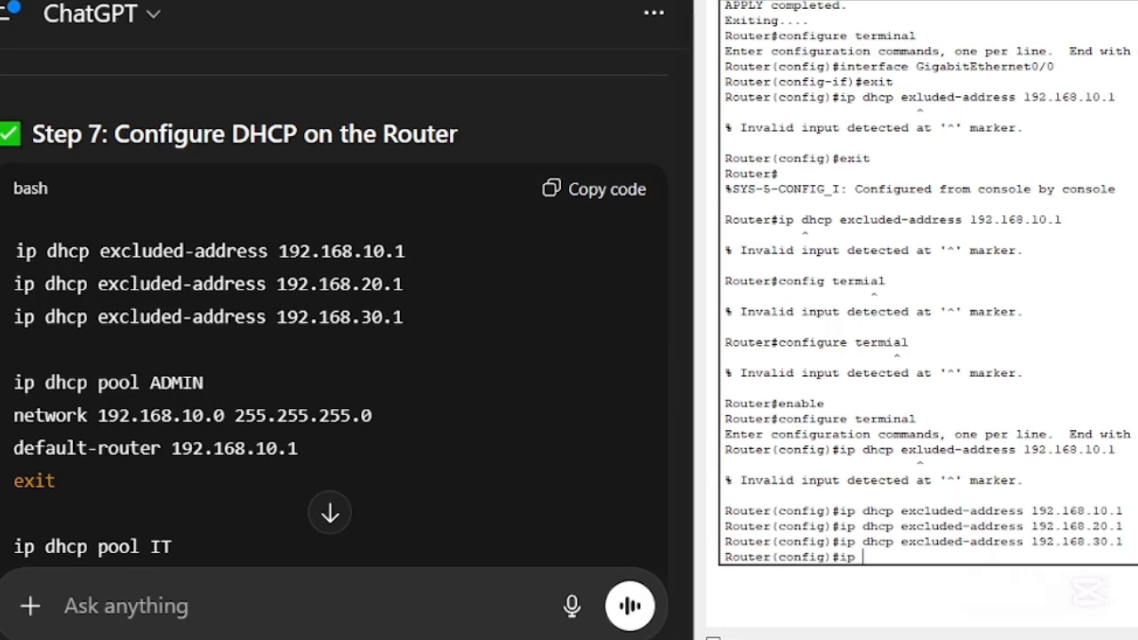
type(" dh")
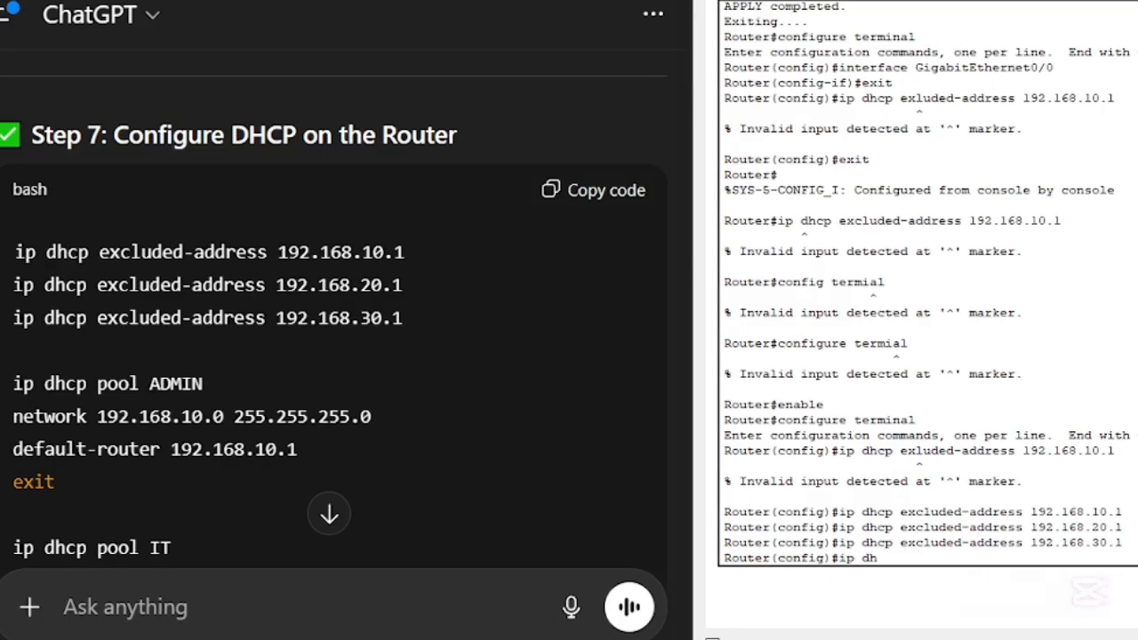
type("cp")
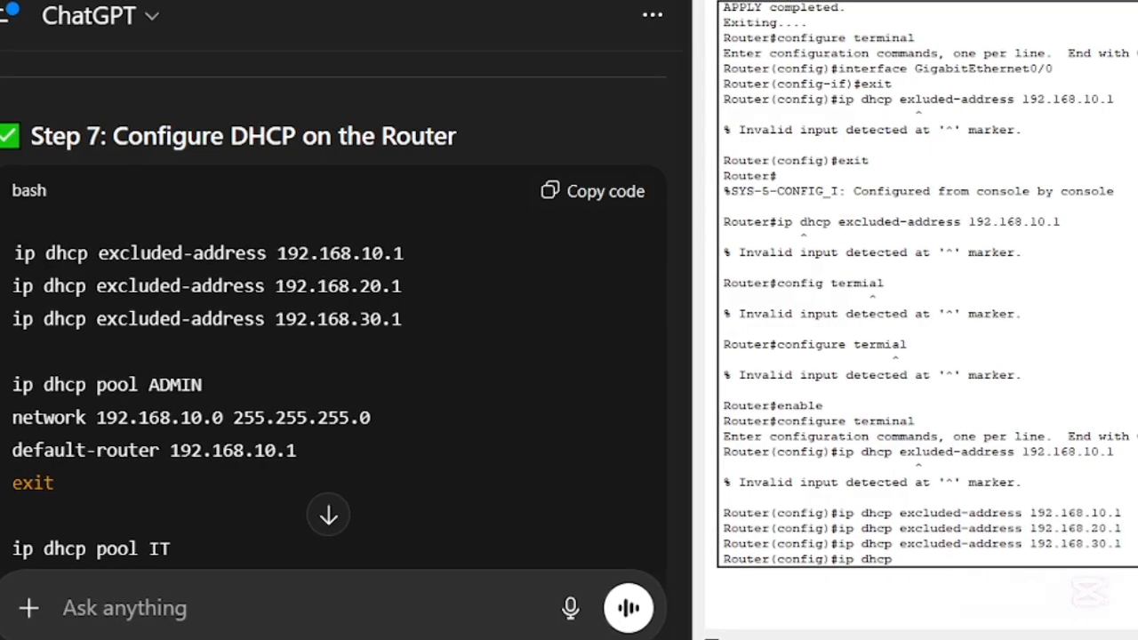
type(" poola")
key("BackSpace")
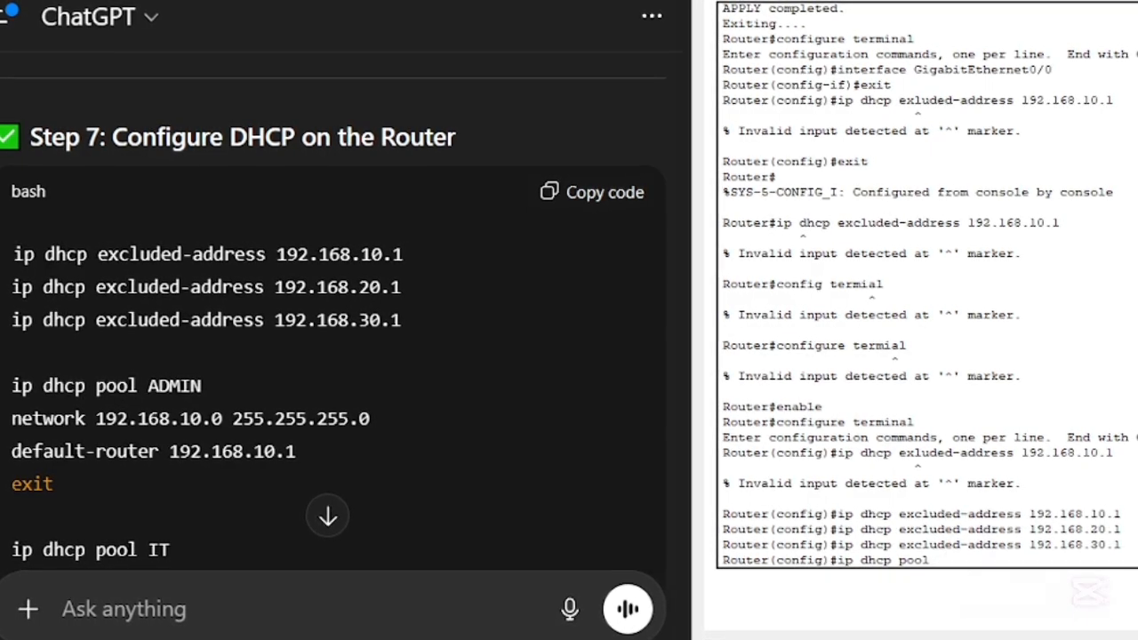
type("ADMIN")
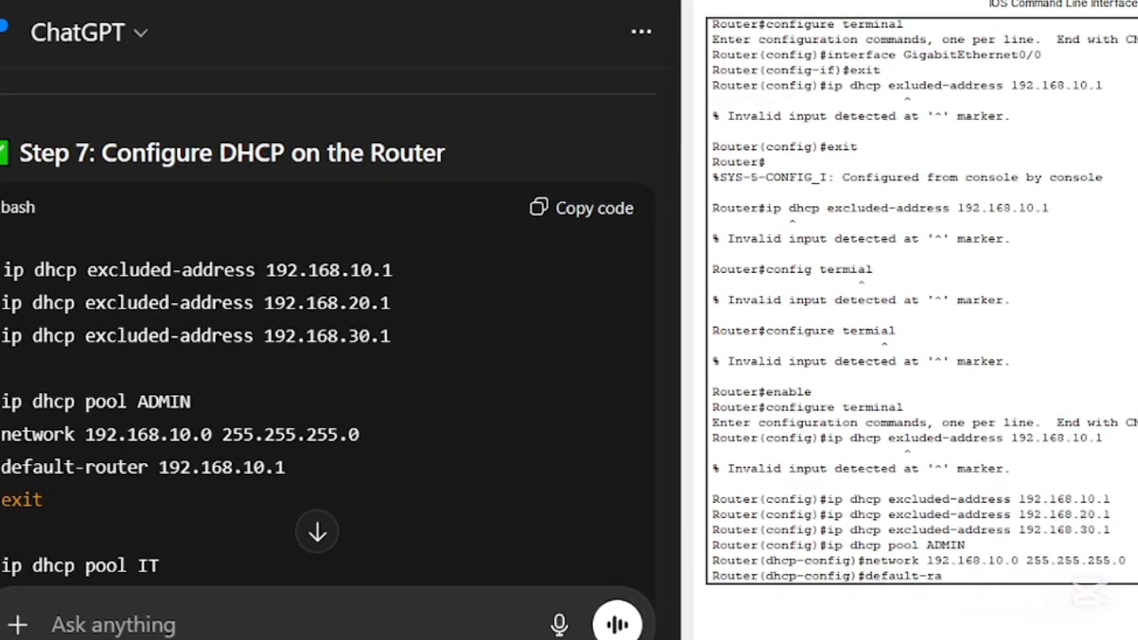
- Set the ADMIN pool's default router to 192.168.10.1, correcting the misspelled default-router command, and exit the pool configuration
type("uter 192.168.10.1")
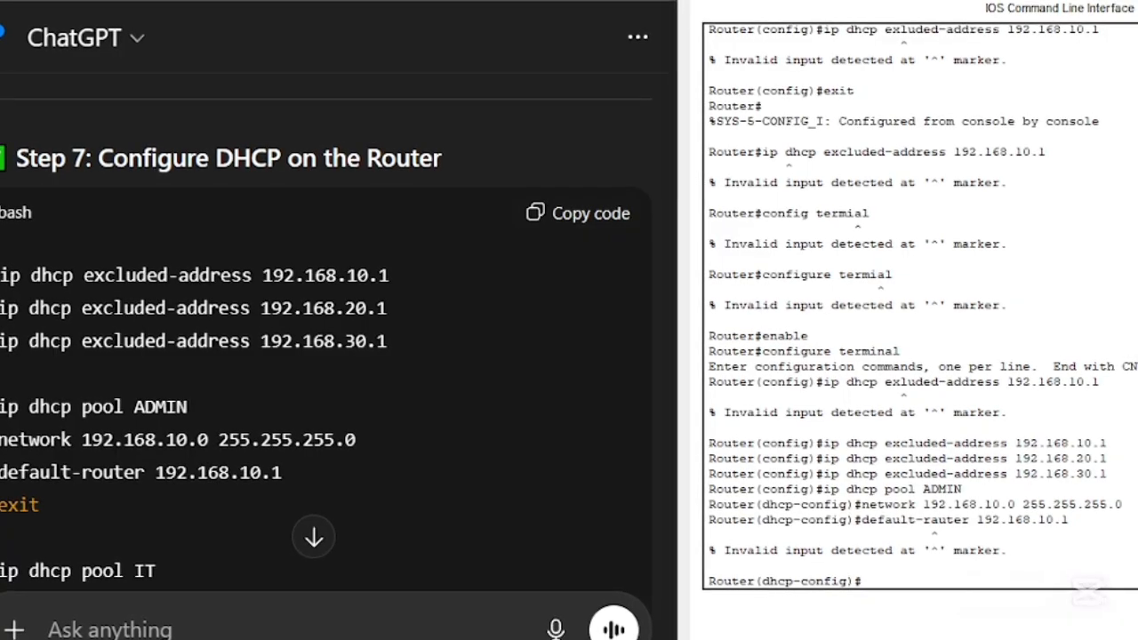
key("Up")
key("Left")
key("Left")
key("Left")
key("Left")
key("Left")
key("Left")
key("Left")
key("Left")
key("Left")
key("Left")
key("Left")
key("Left")
key("Left")
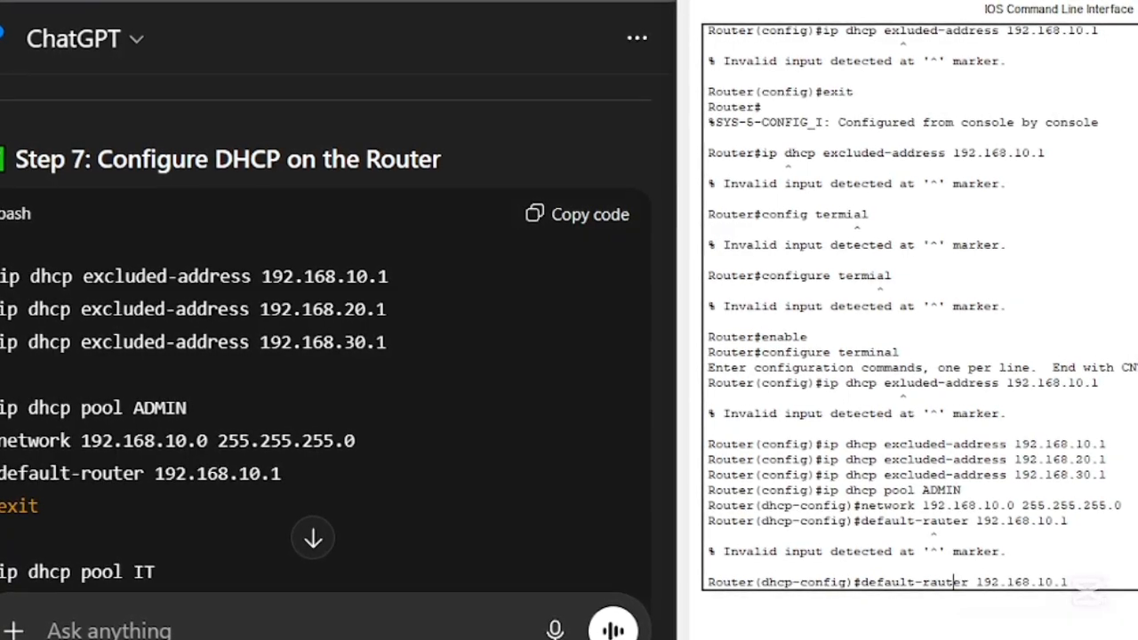
key("Left")
key("Left")
key("Left")
key("Left")
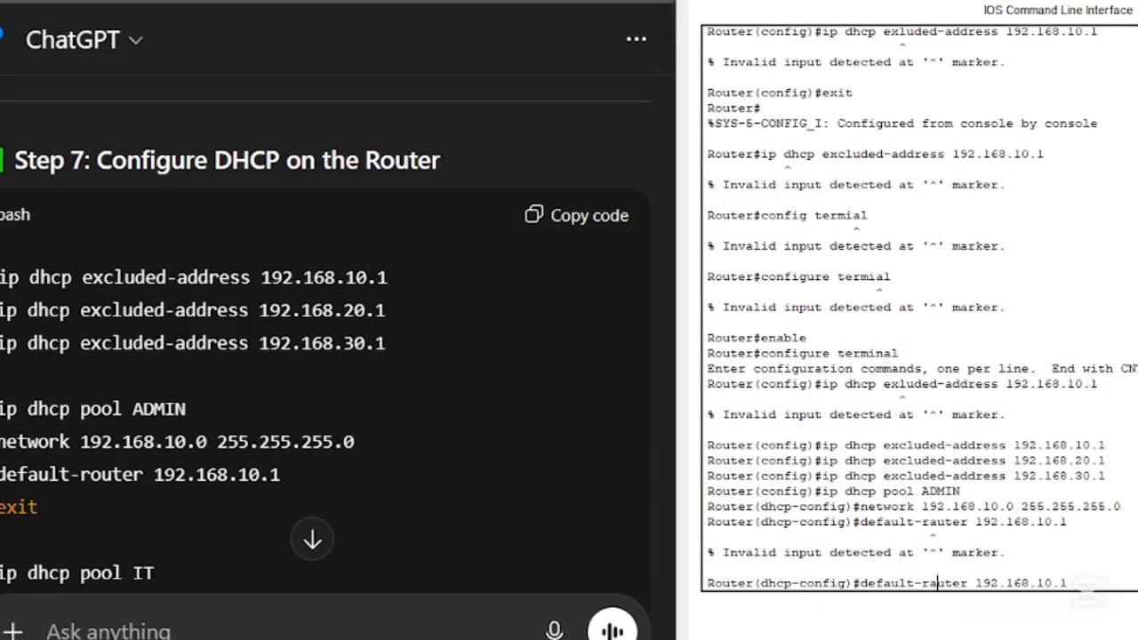
key("BackSpace")
type("o")
key("Return")
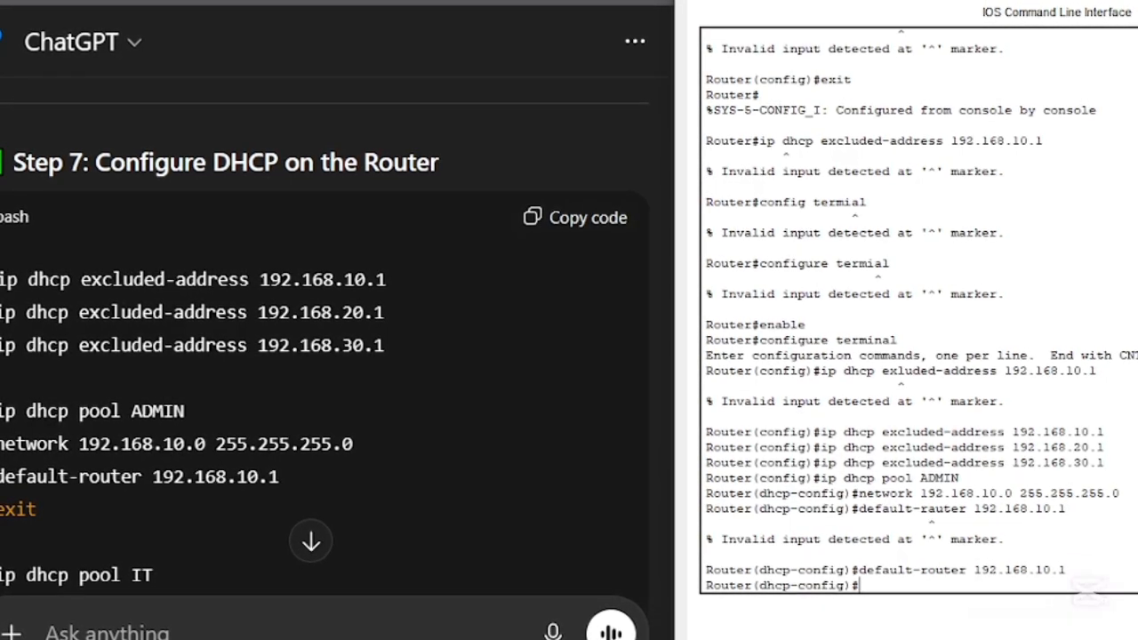
type("exit")
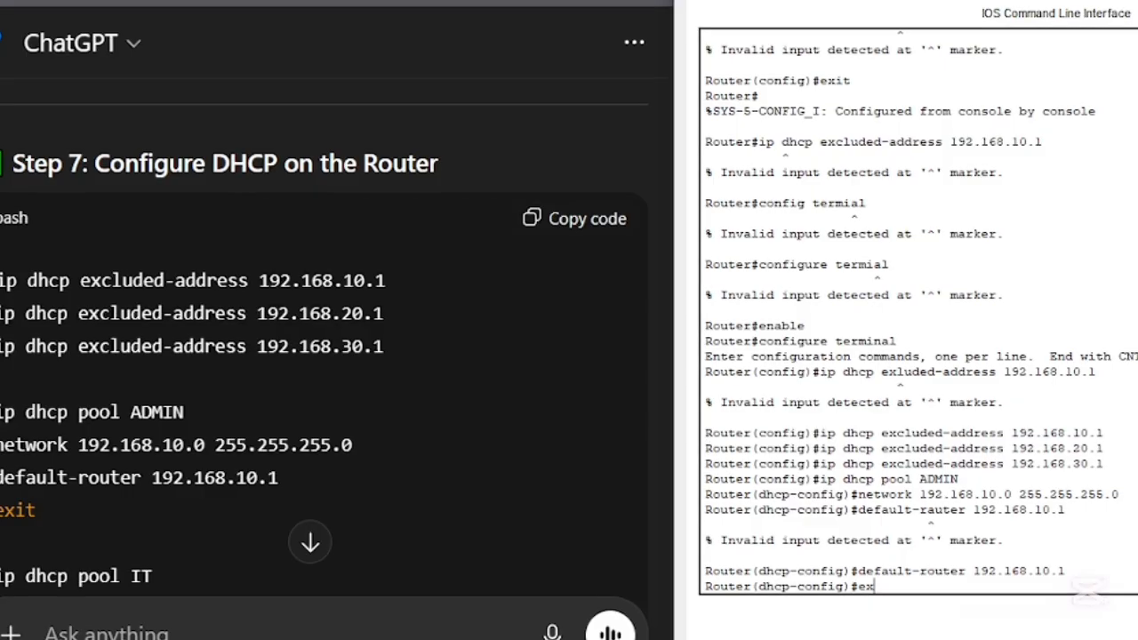
key("Return")
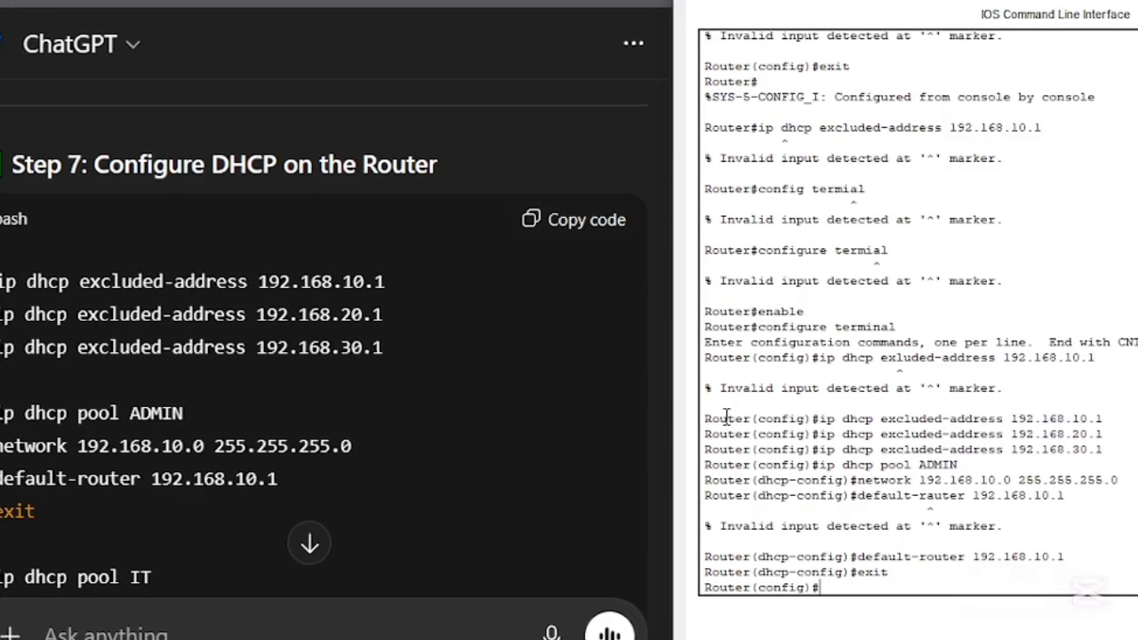
- Create the DHCP pool IT by adapting the earlier command that created the ADMIN pool
scroll(495, 400, "down", 4)
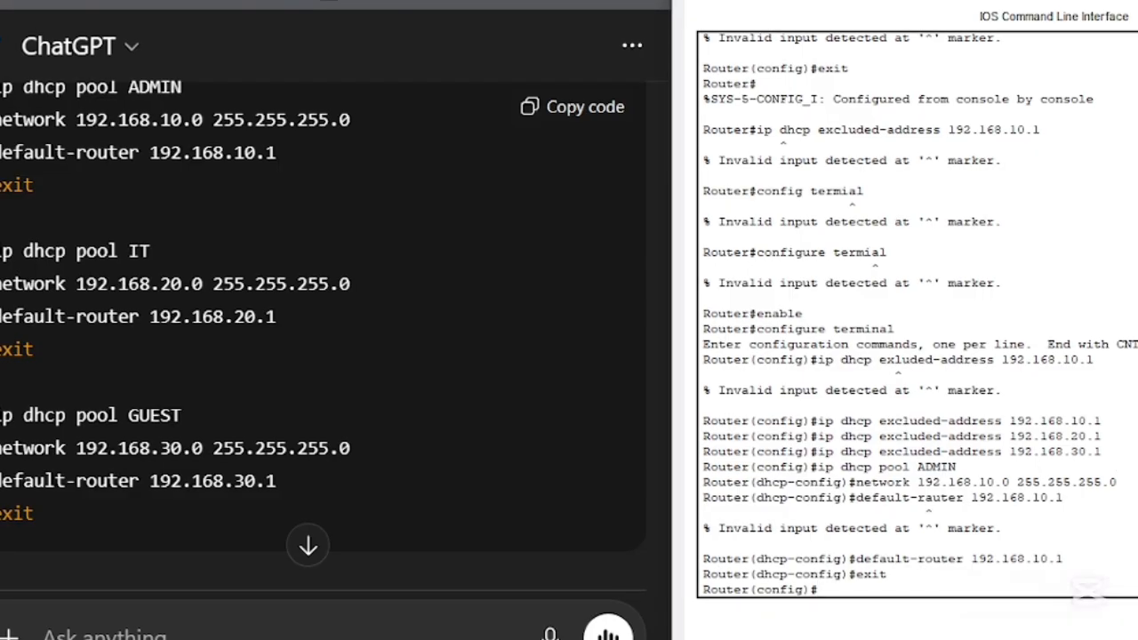
key("Up")
key("Up")
key("Up")
key("Up")
key("Up")
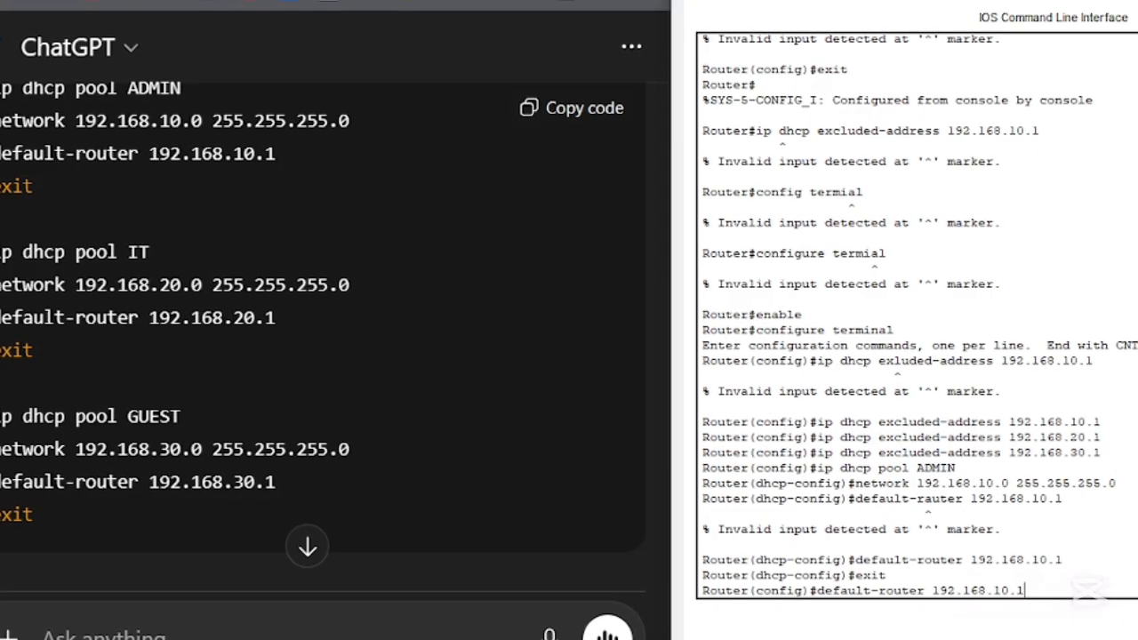
key("Up")
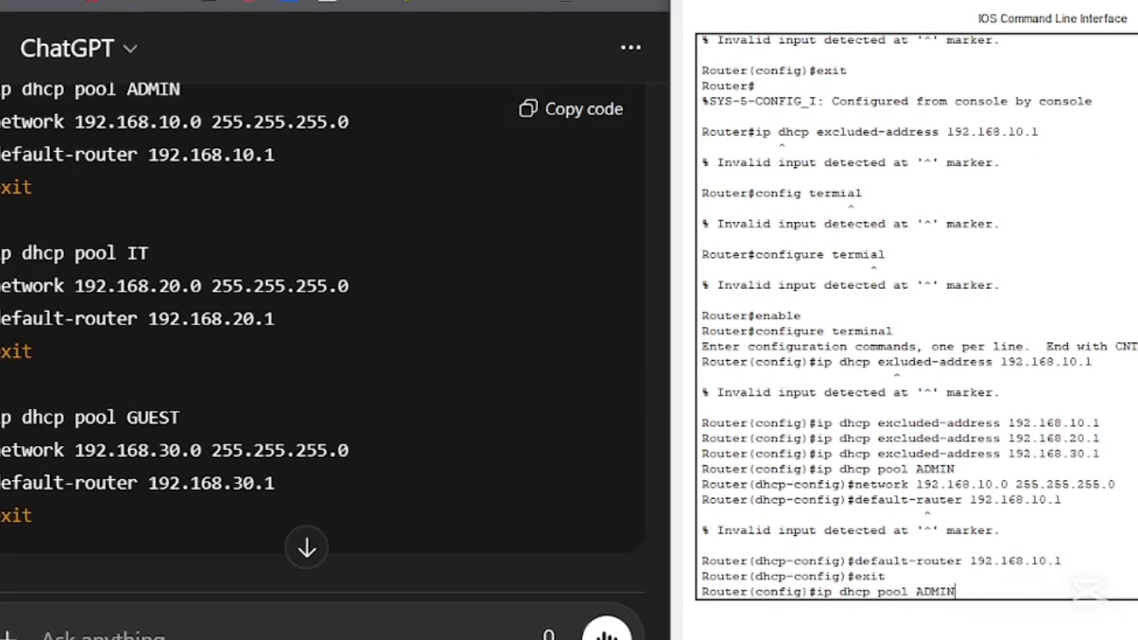
key("Down")
key("Up")
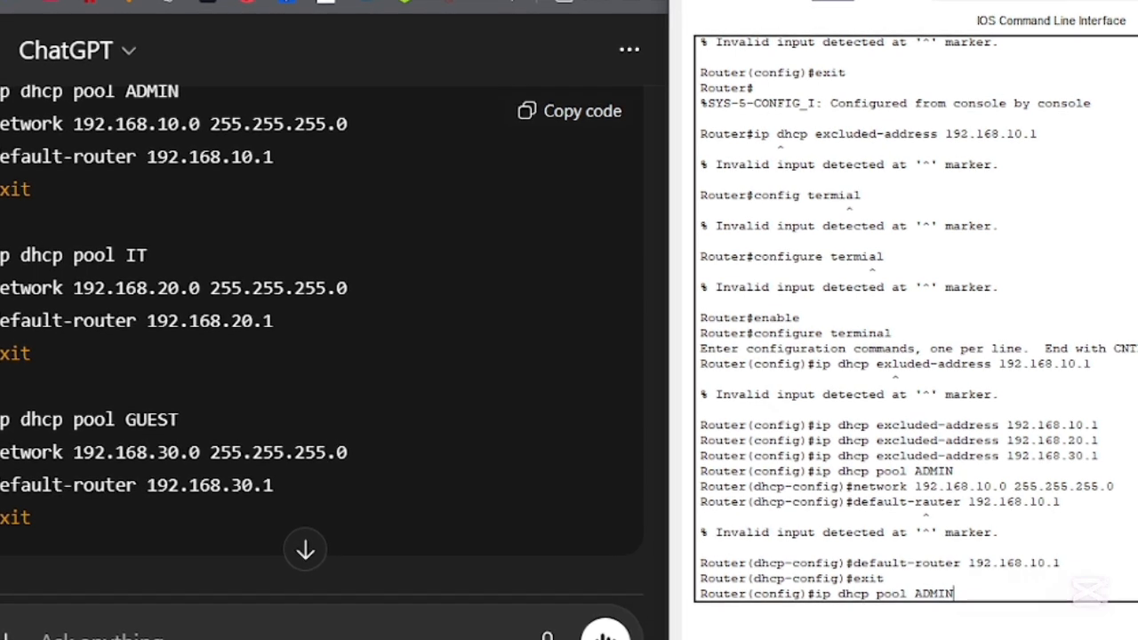
key("BackSpace")
key("BackSpace")
key("BackSpace")
key("BackSpace")
key("BackSpace")
type("IT")
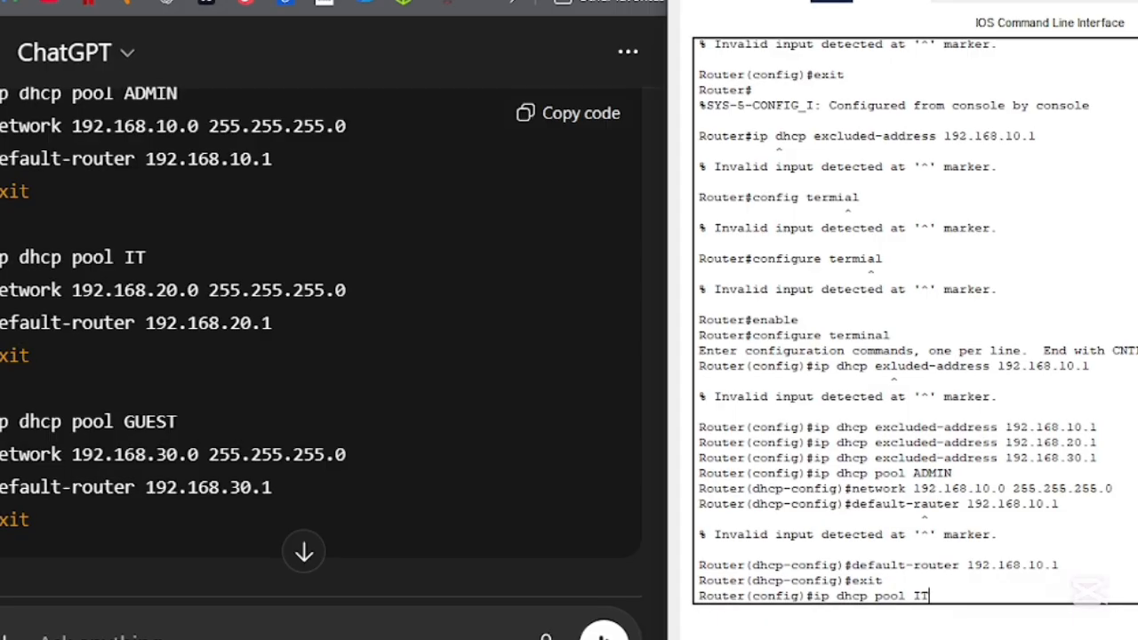
key("Return")
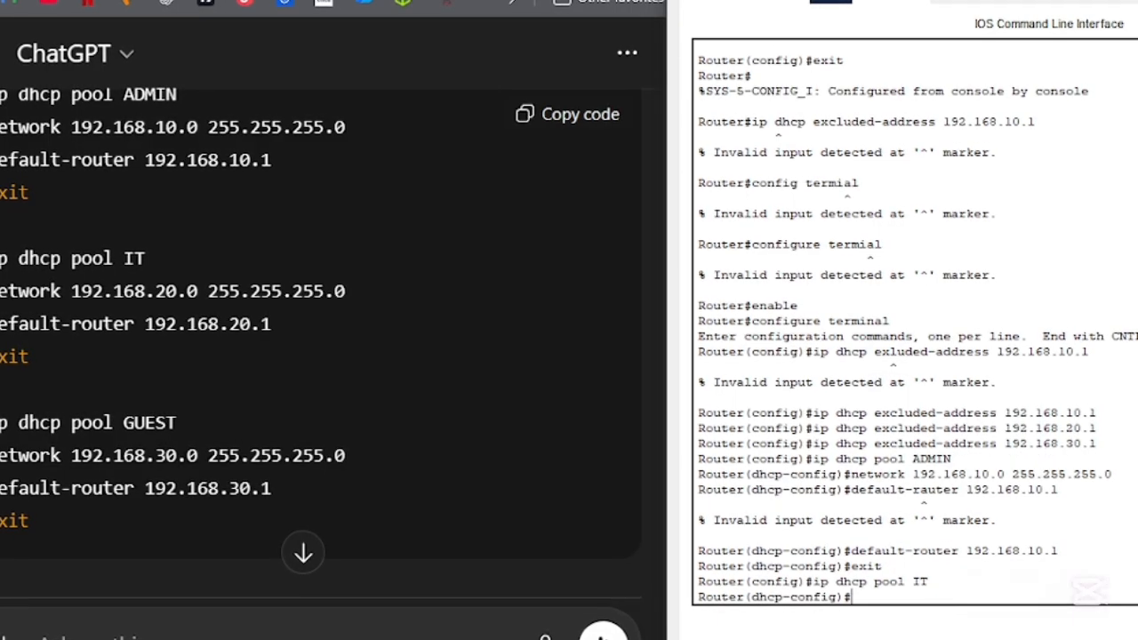
- Give pool IT network 192.168.20.0 255.255.255.0 and default router 192.168.20.1, and create pool GUEST with network 192.168.30.0 255.255.255.0 and default router 192.168.30.1
type("net")
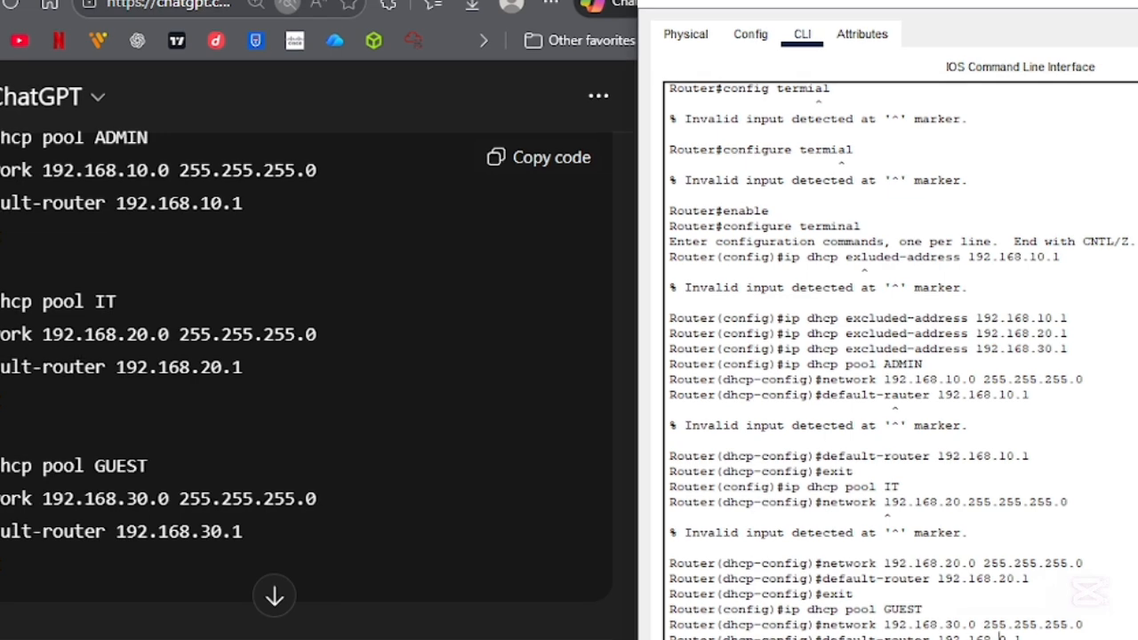
key("Return")
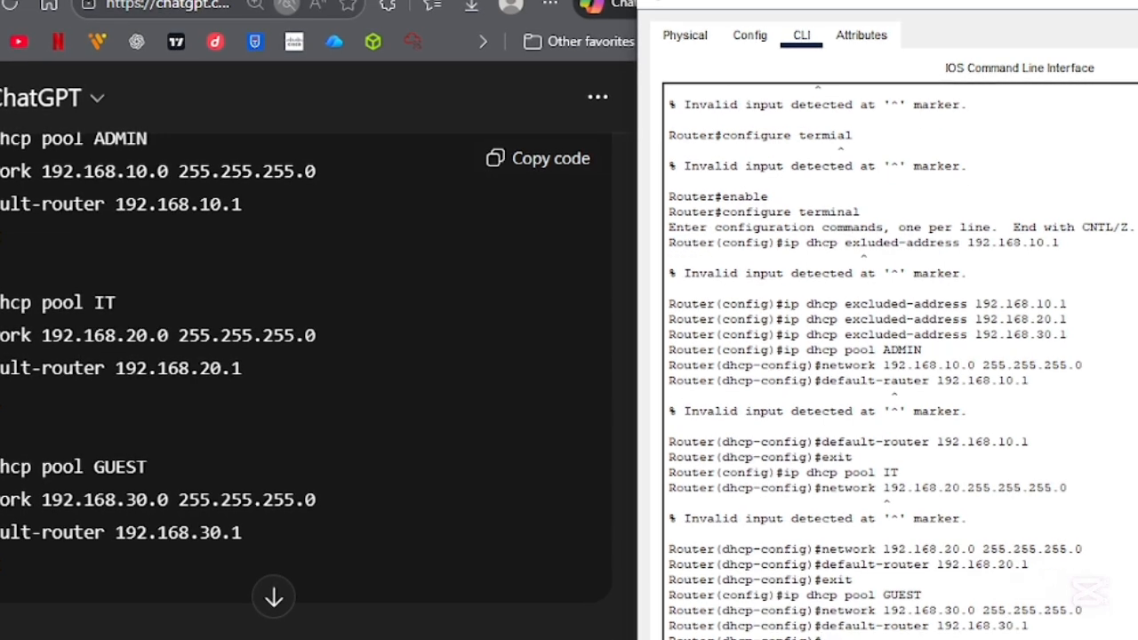
- Consult Step 8 of the ChatGPT guide, return to the Packet Tracer topology and switch PC0's IP configuration to DHCP
scroll(474, 220, "up", 4)
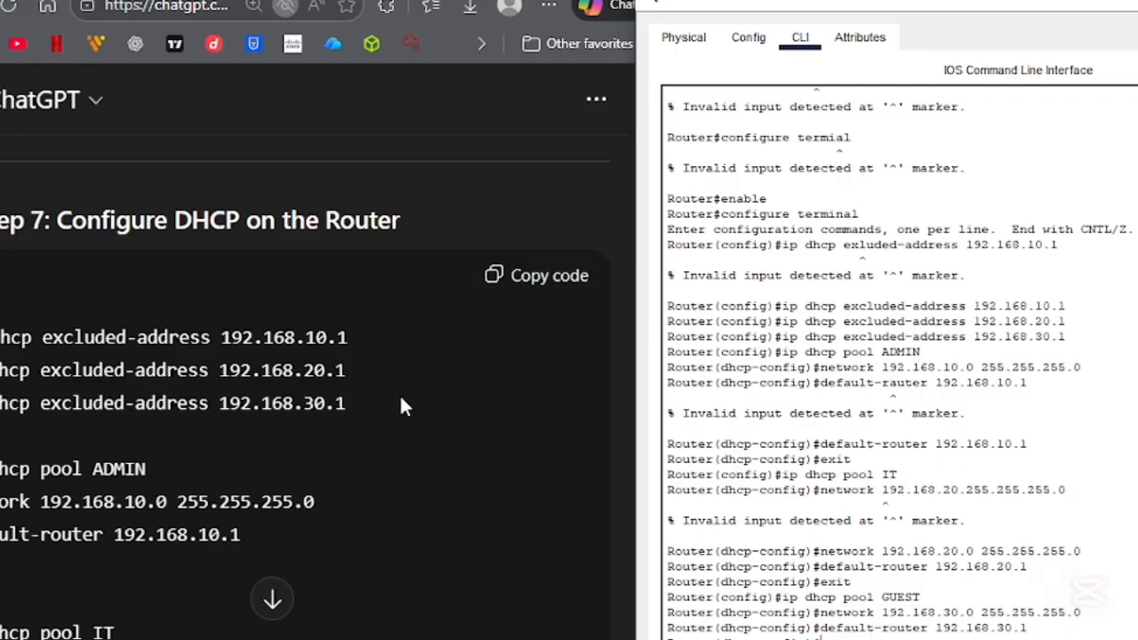
scroll(302, 557, "down", 3)
scroll(301, 552, "down", 6)
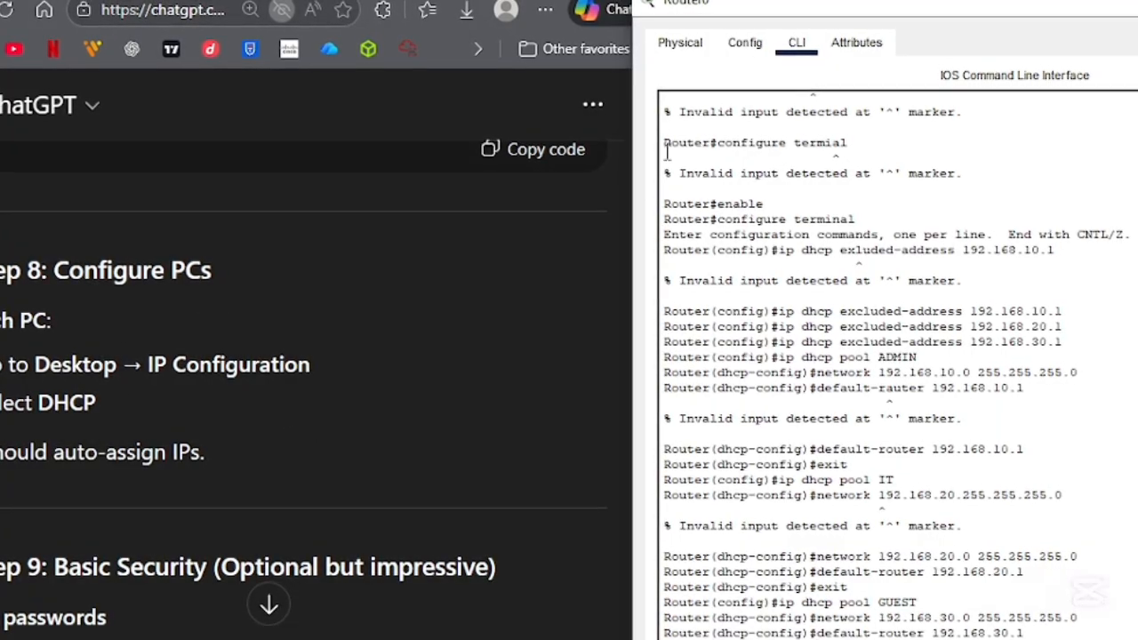
key("alt+Tab")
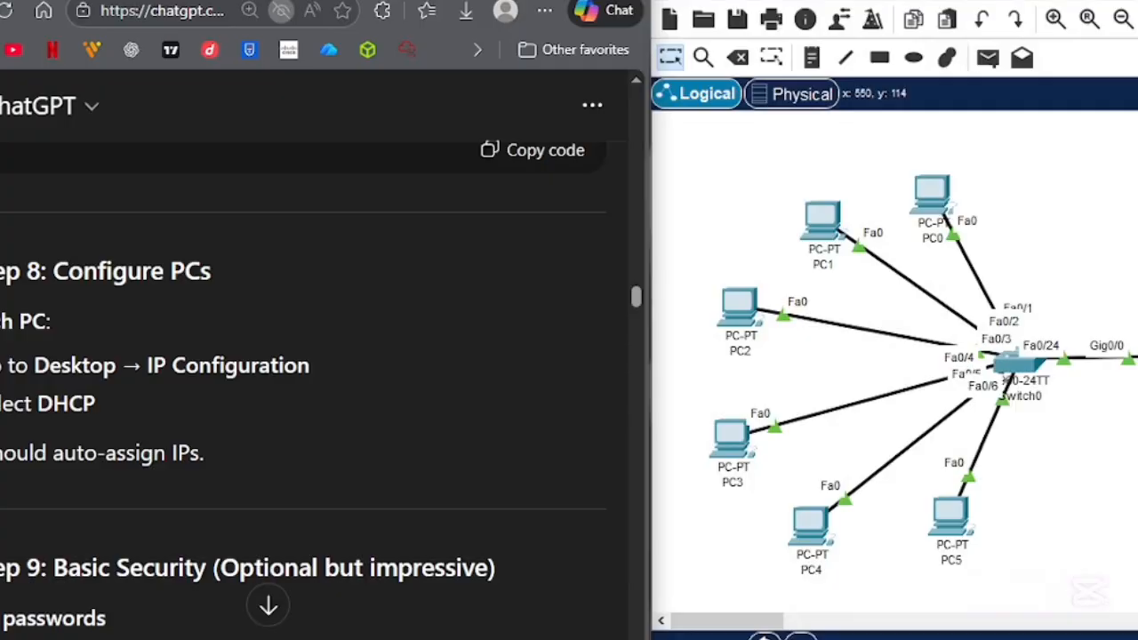
left_click(947, 214)
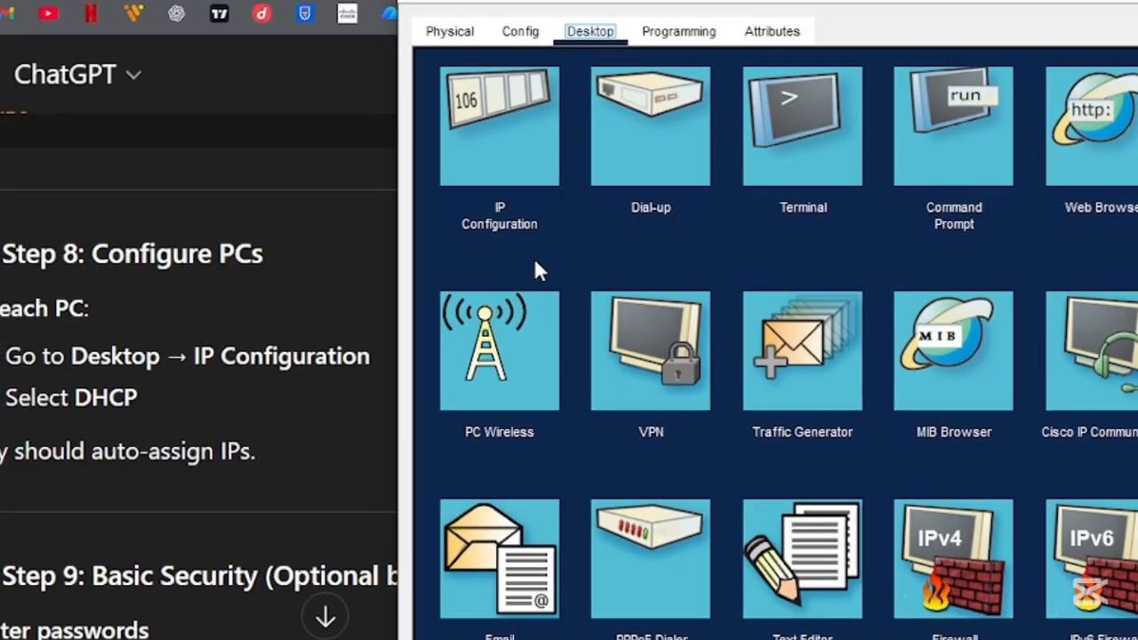
left_click(530, 145)
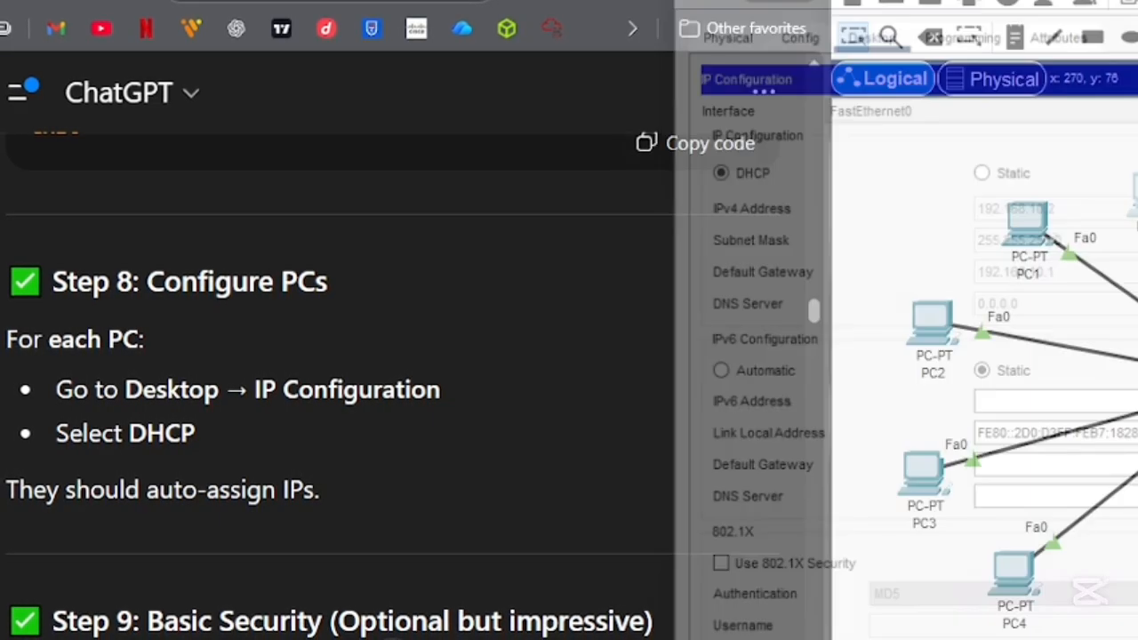
- Switch PC1's IP configuration to DHCP and close its device window
left_click(1014, 224)
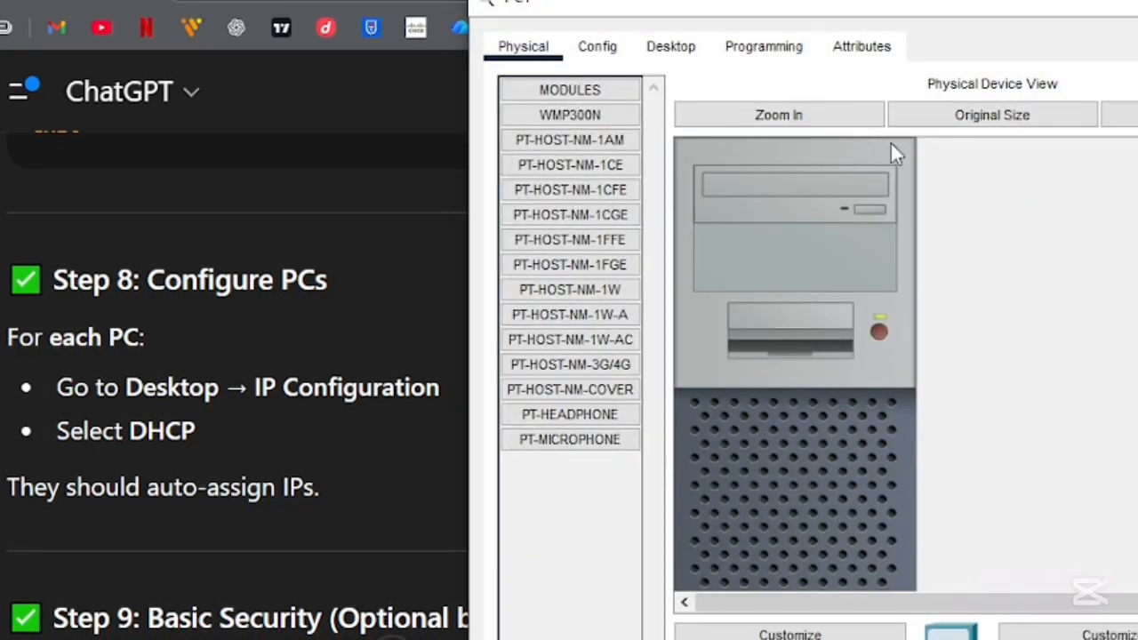
left_click(597, 46)
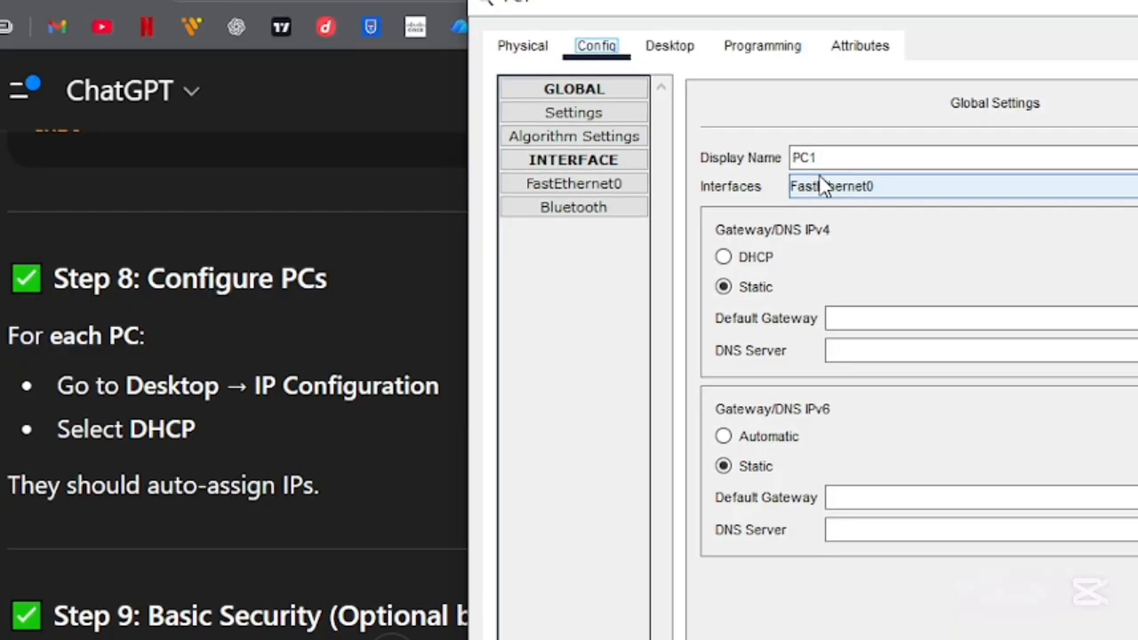
left_click(676, 47)
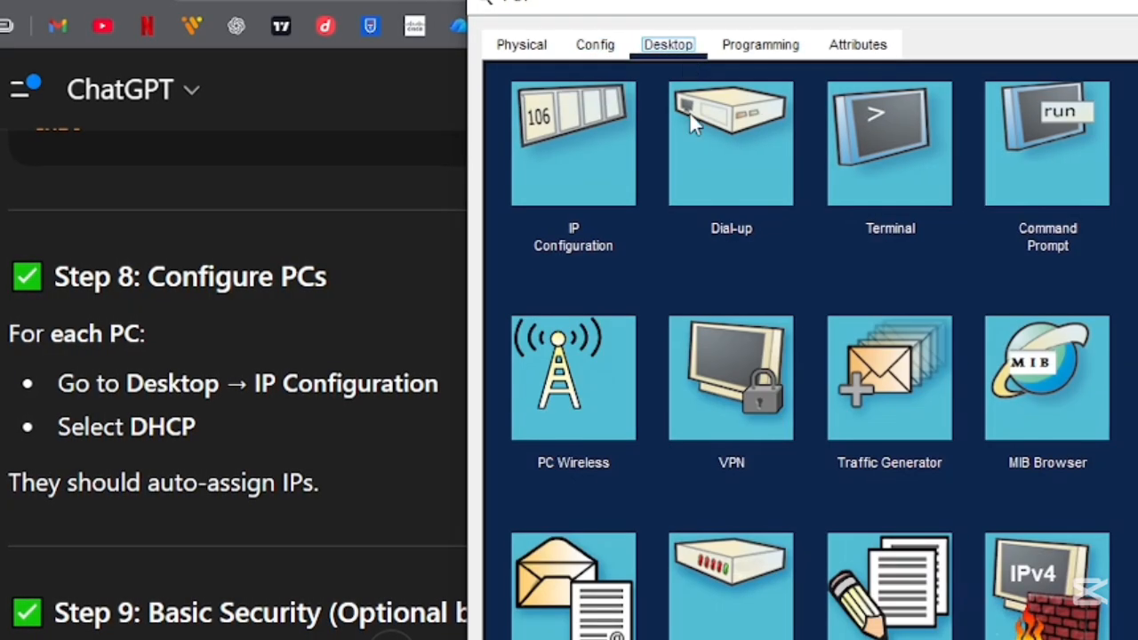
left_click(613, 144)
left_click(515, 182)
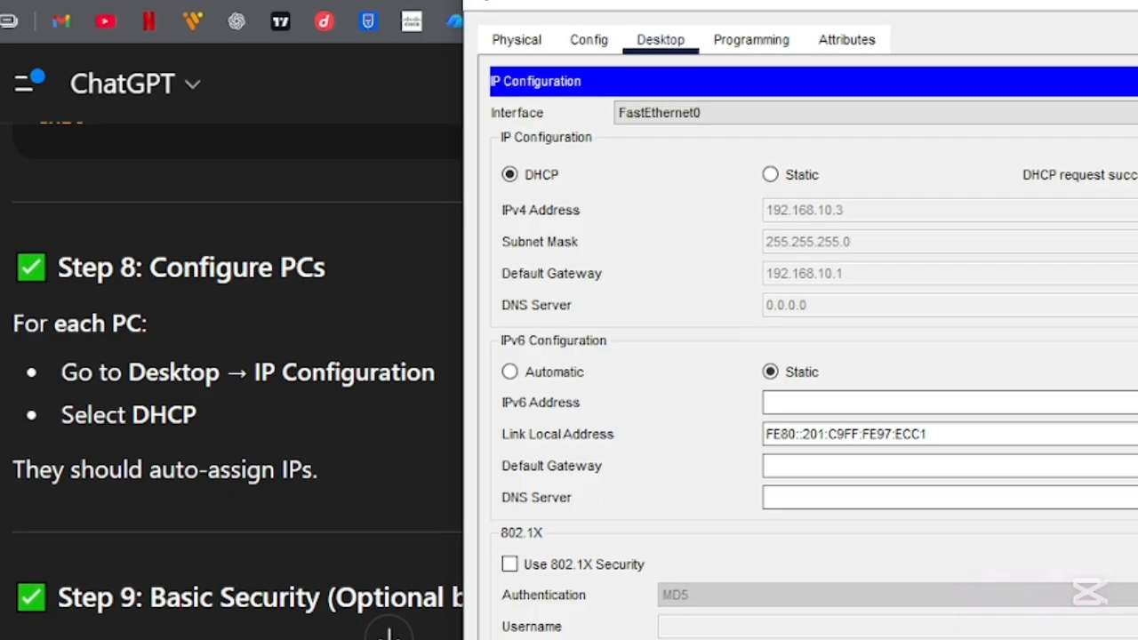
key("alt+F4")
- Switch PC2's IP configuration to DHCP and close its device window
left_click(916, 307)
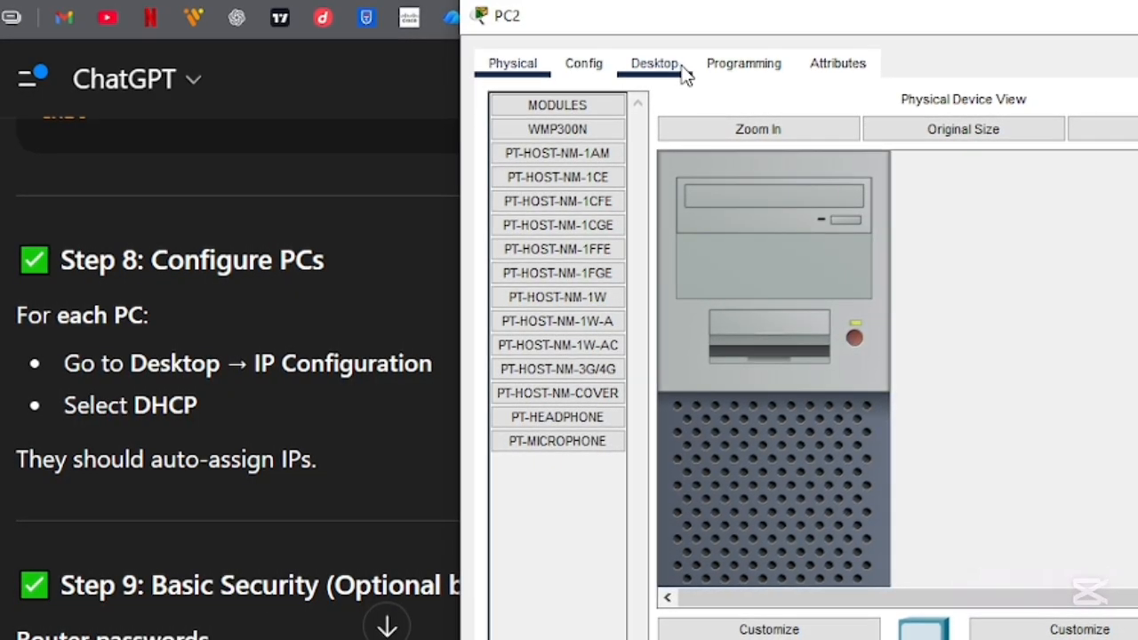
left_click(651, 64)
left_click(577, 144)
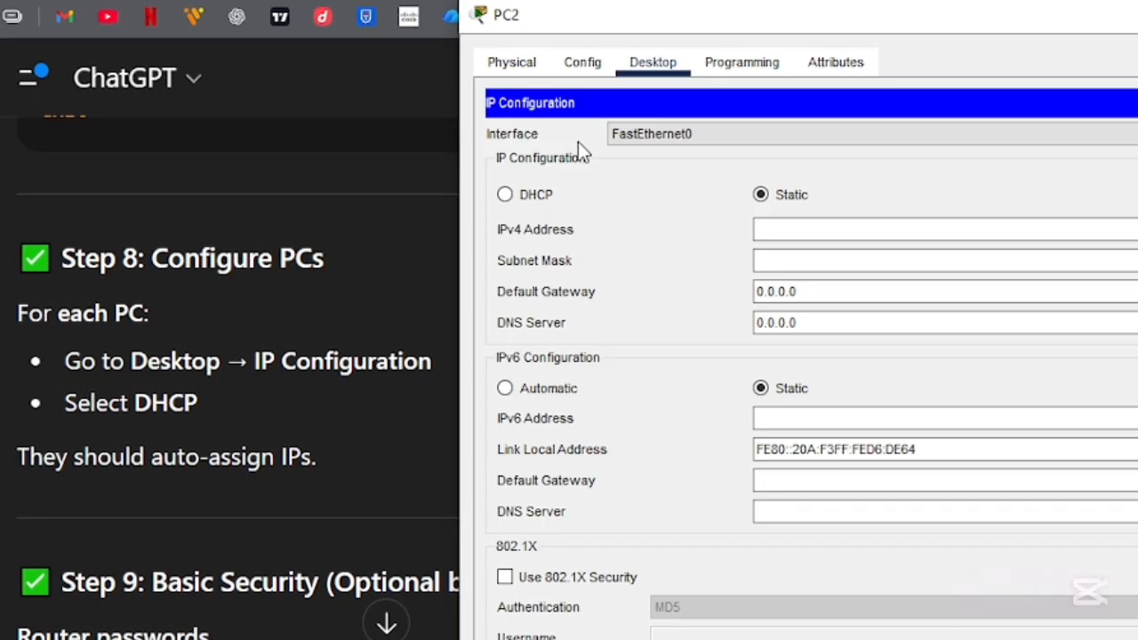
left_click(545, 195)
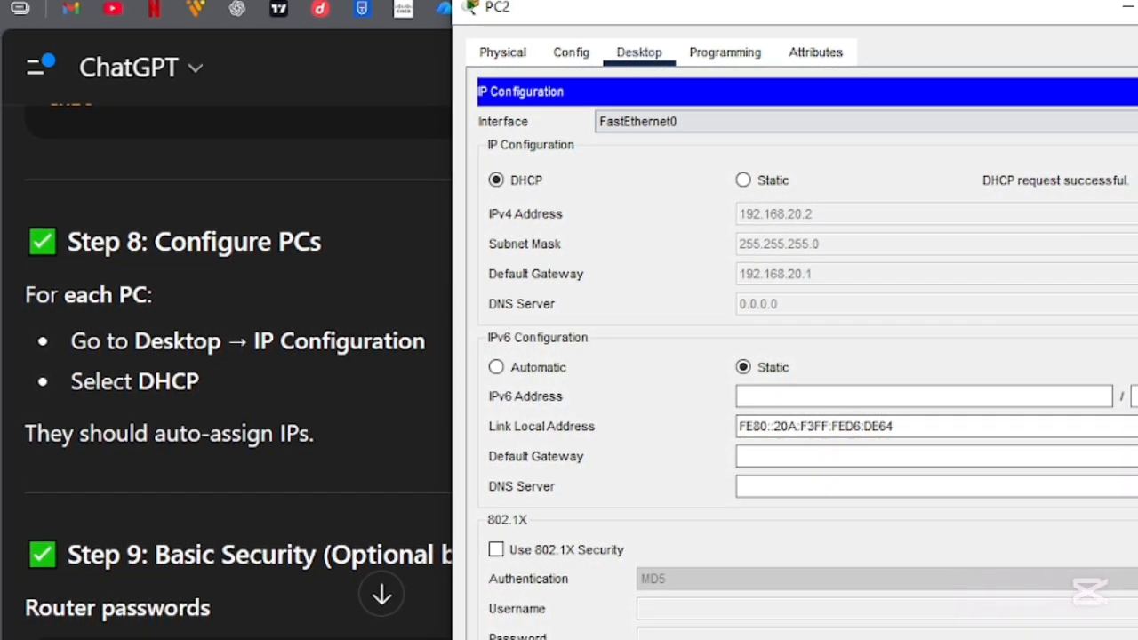
left_click(1137, 7)
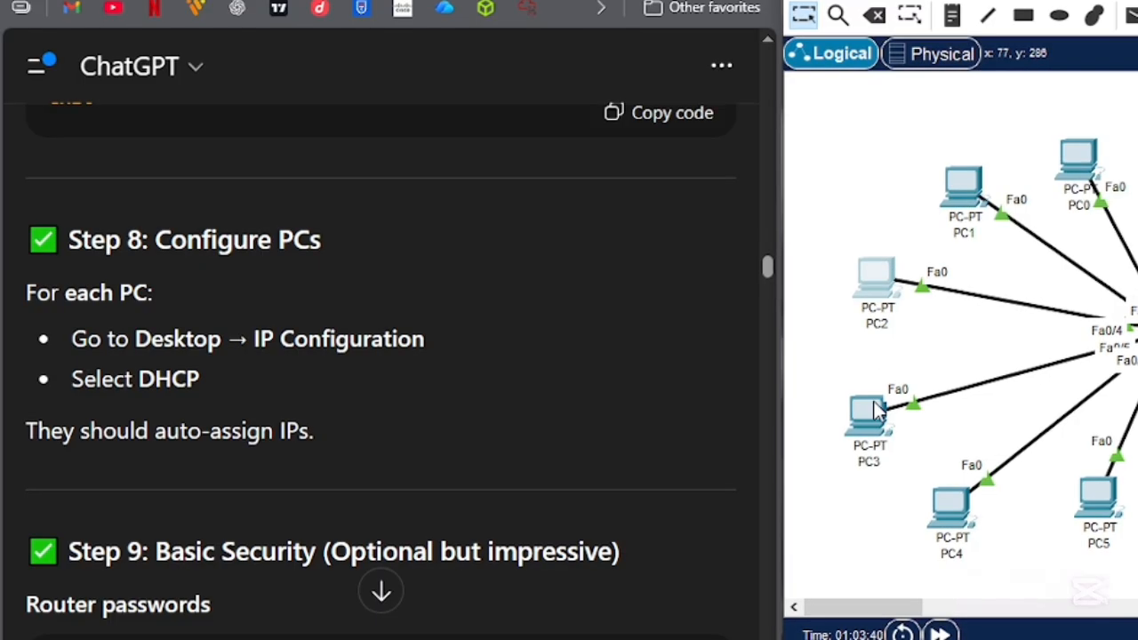
- Switch PC3's IP configuration to DHCP and close its device window
left_click(880, 275)
left_click(635, 24)
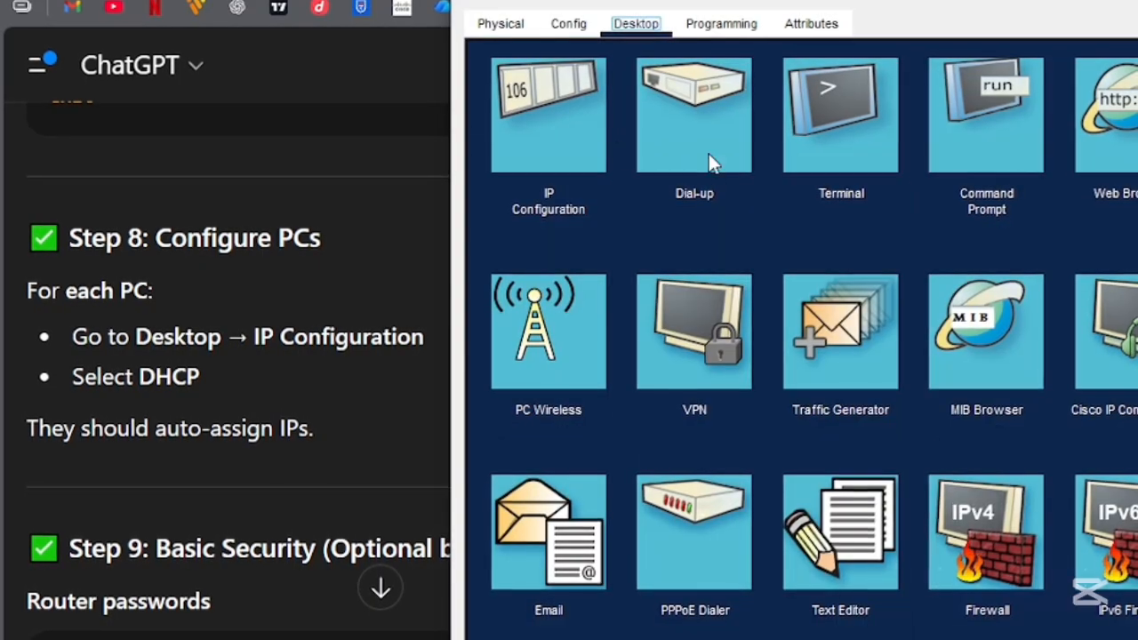
left_click(582, 144)
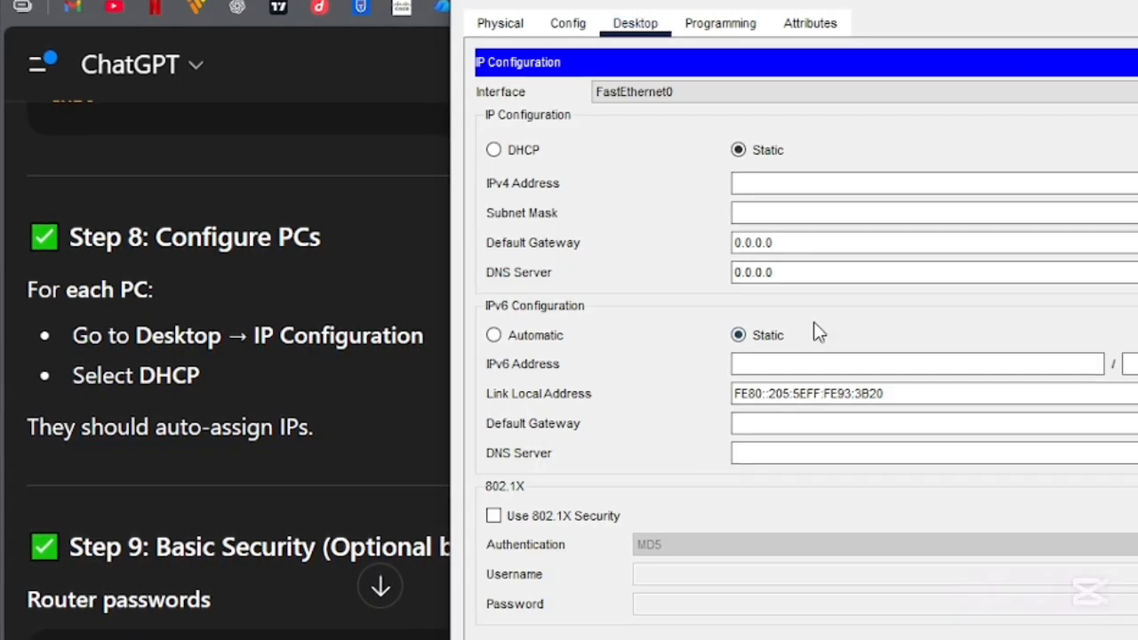
left_click(494, 149)
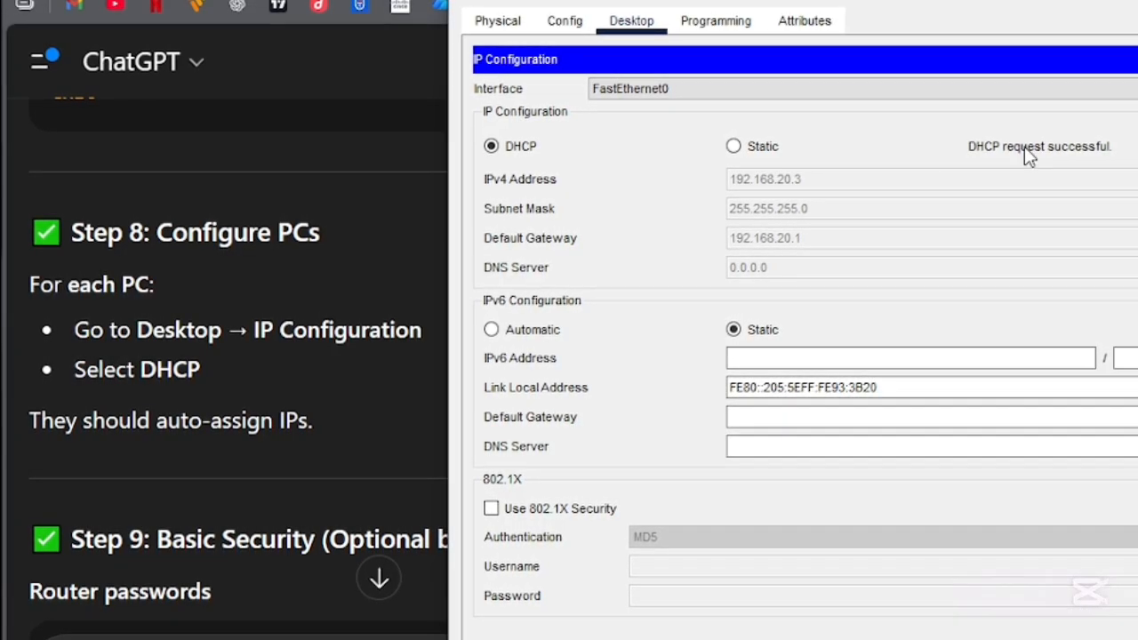
left_click(1137, 2)
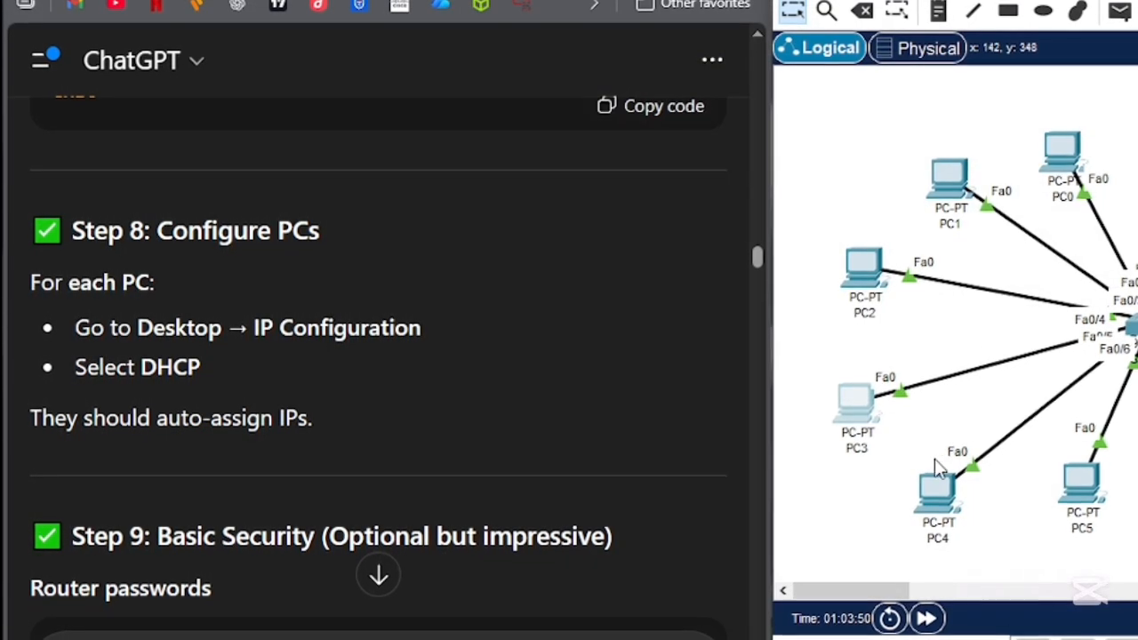
- Switch PC4's IP configuration to DHCP and close its device window
left_click(946, 471)
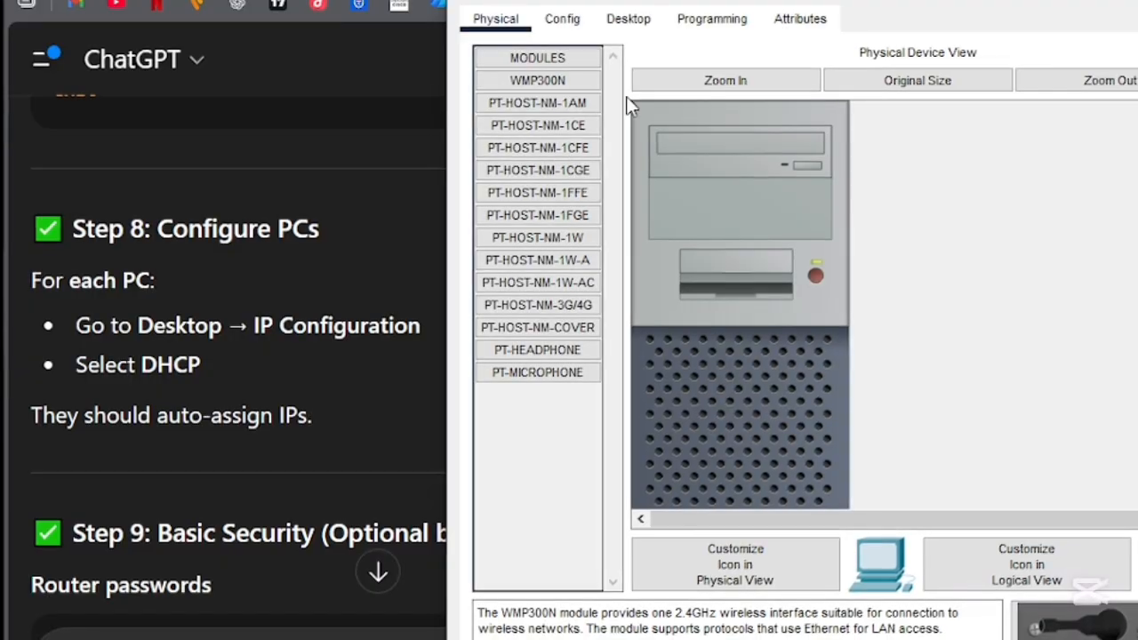
left_click(638, 24)
left_click(520, 111)
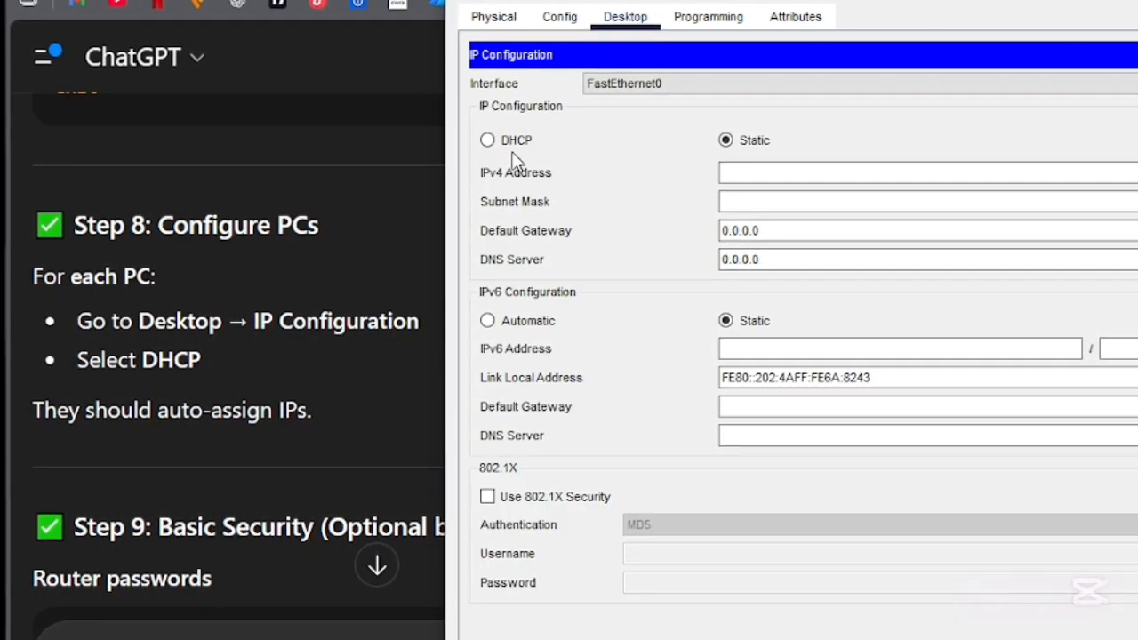
left_click(487, 140)
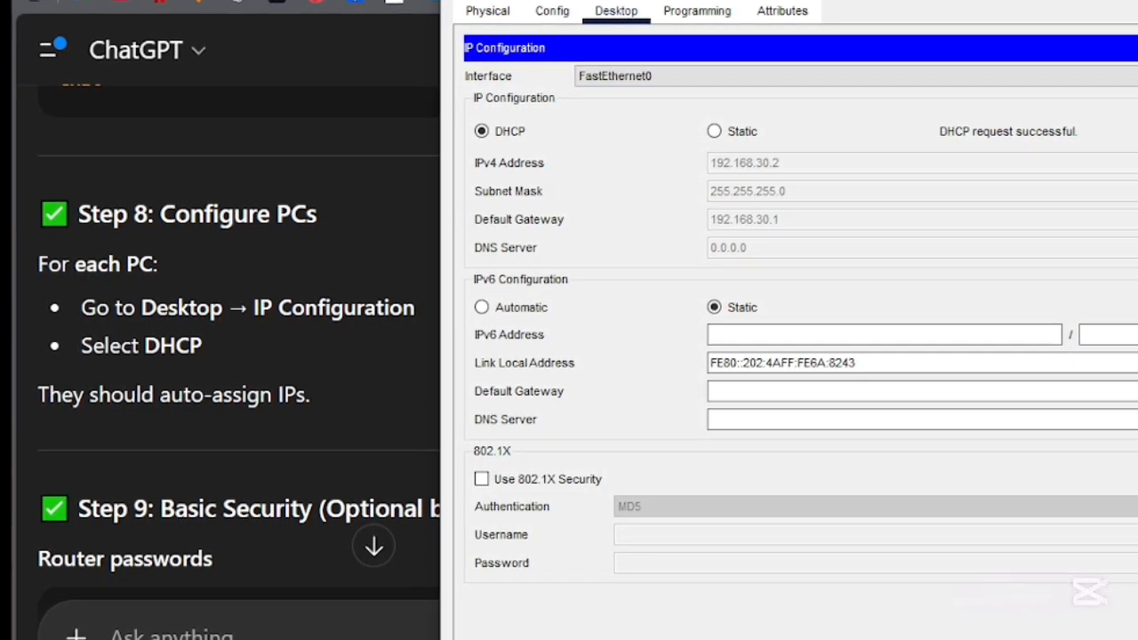
left_click(1136, 2)
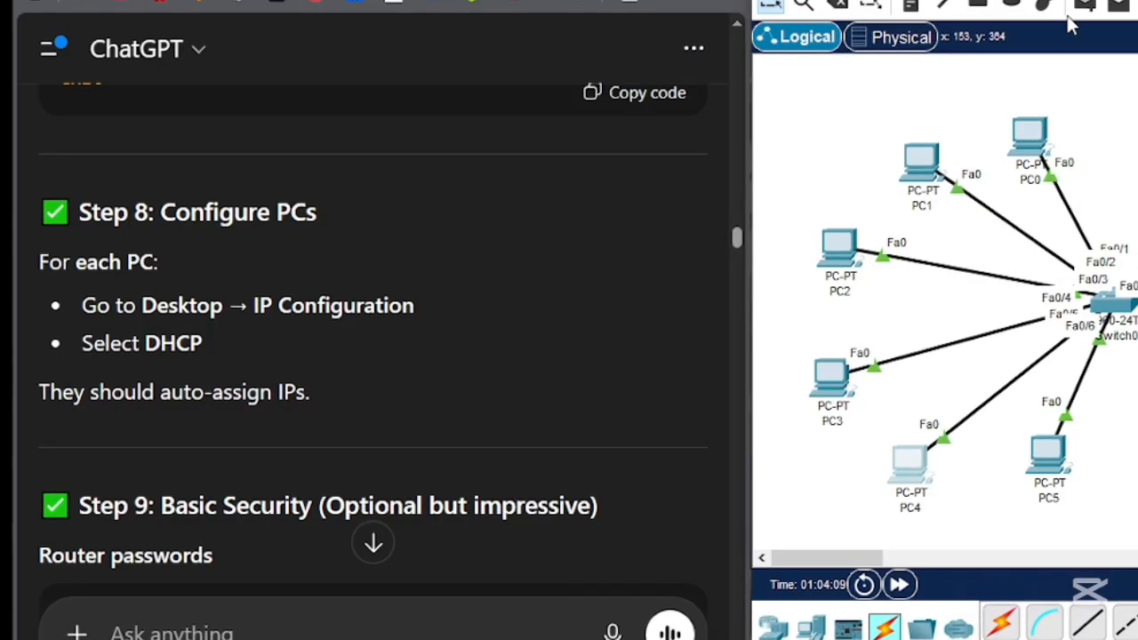
- Switch PC5's IP configuration to DHCP and close its device window
left_click(1036, 460)
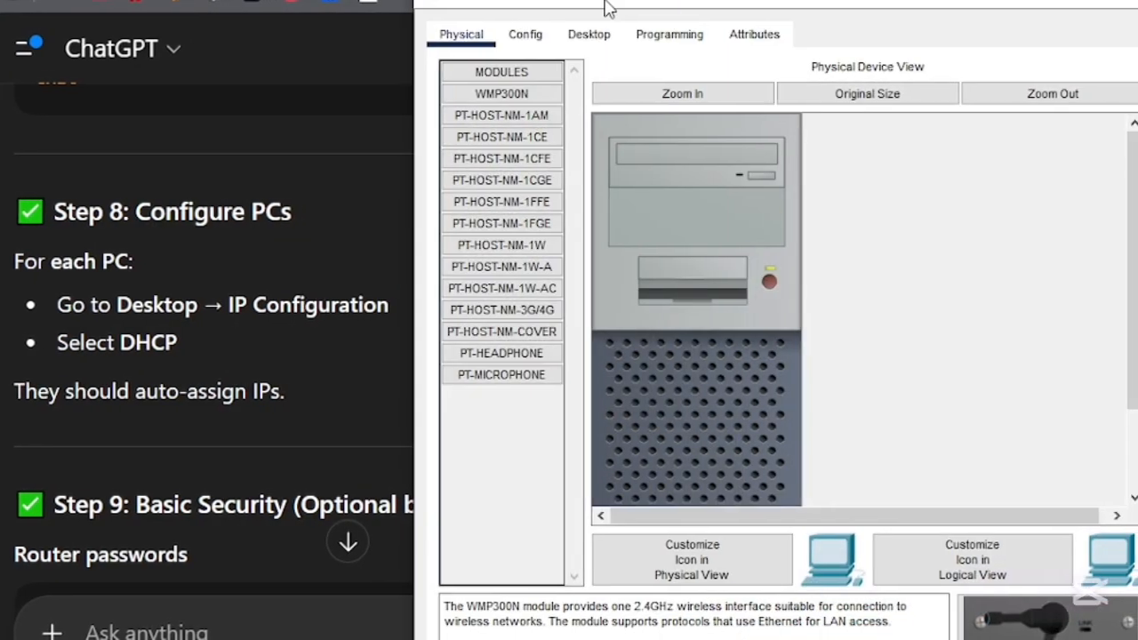
left_click(576, 34)
left_click(488, 120)
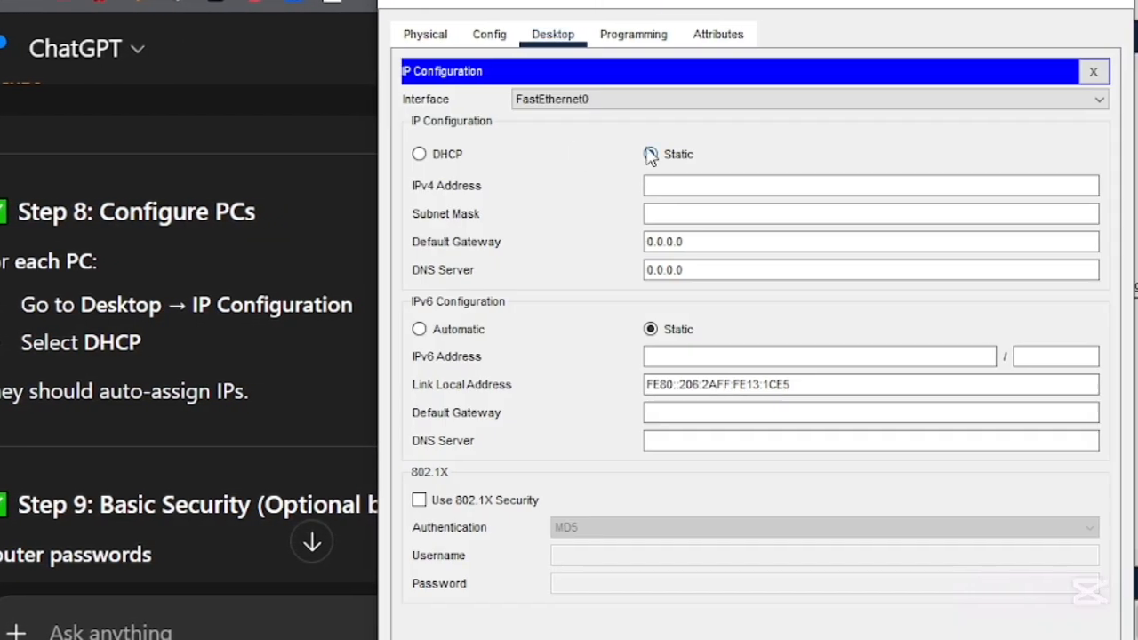
left_click(455, 156)
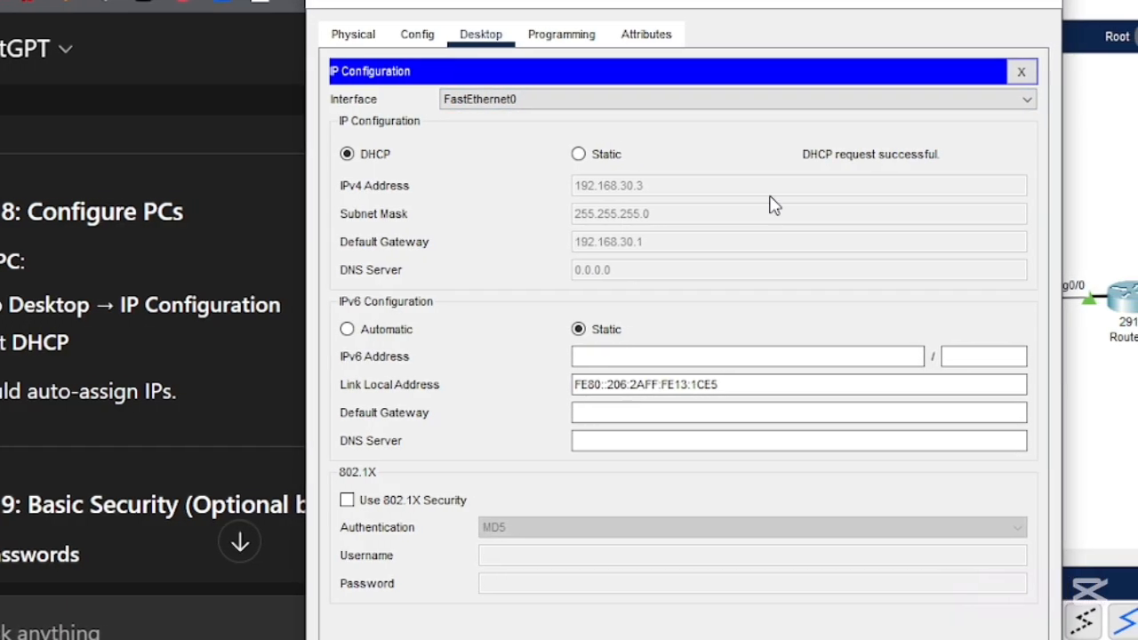
left_click(1021, 3)
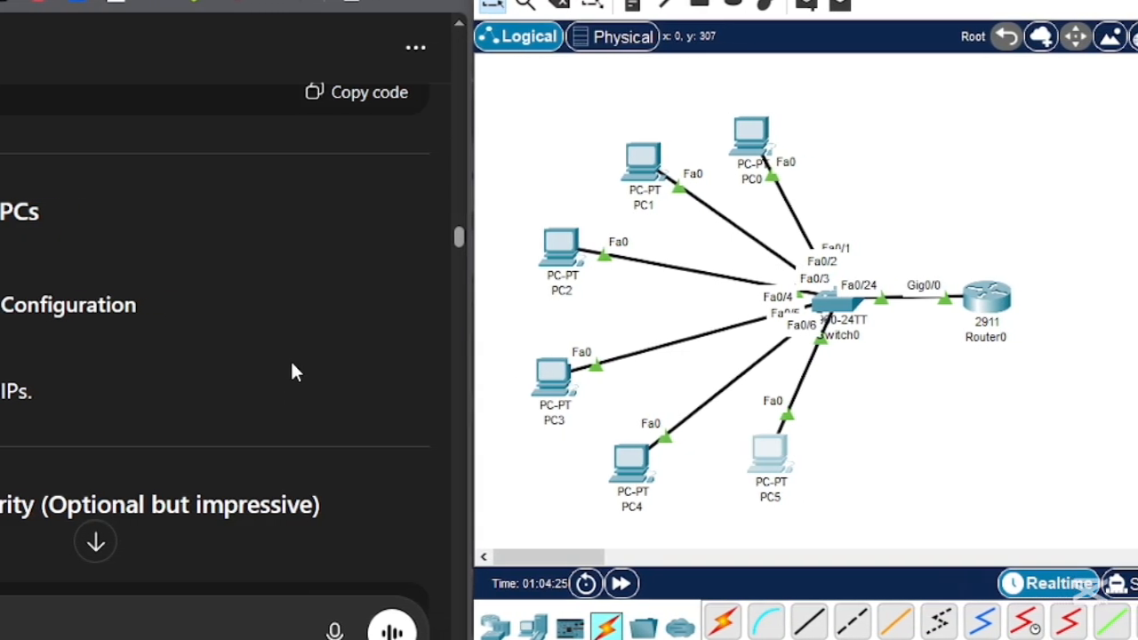
- Exit the GUEST DHCP pool configuration in the router's CLI and set the router's enable secret password
scroll(302, 371, "down", 4)
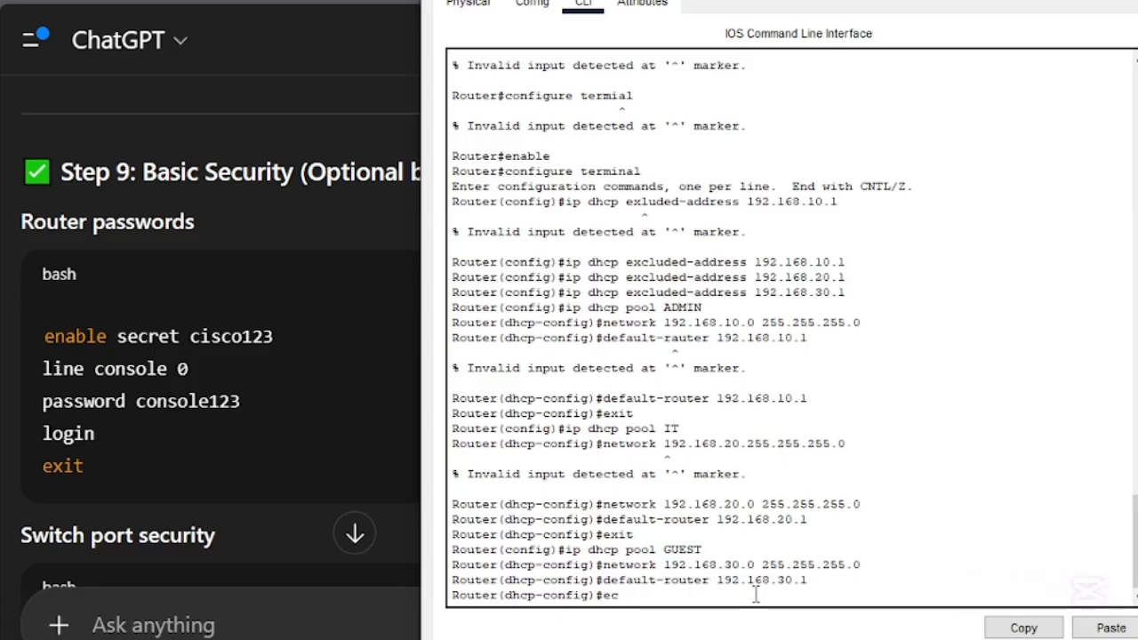
key("Return")
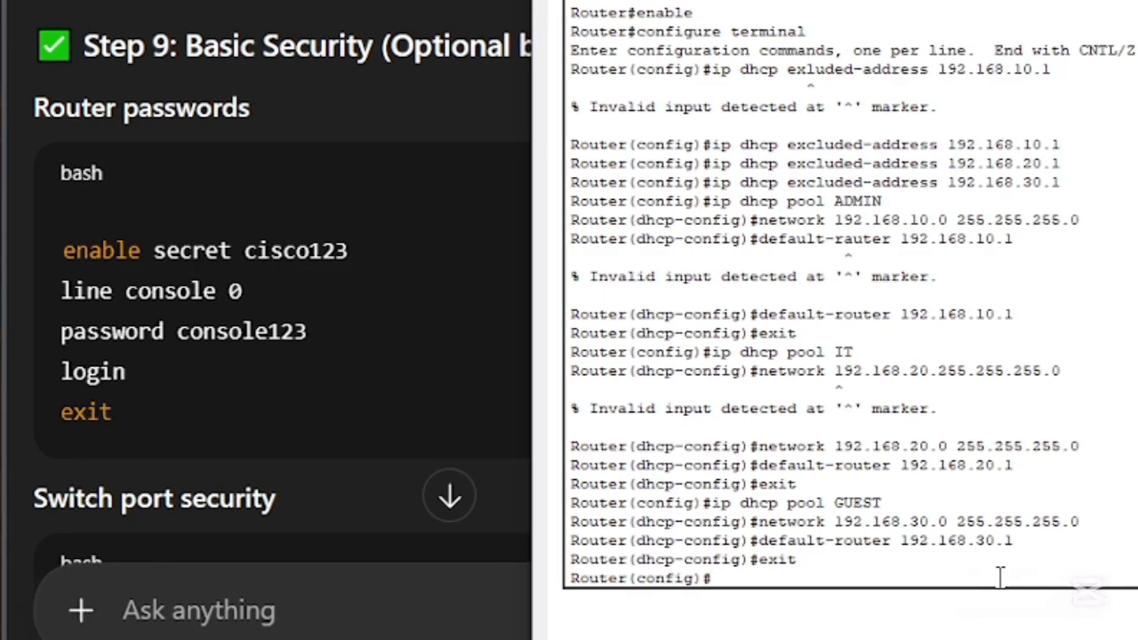
type("e")
key("BackSpace")
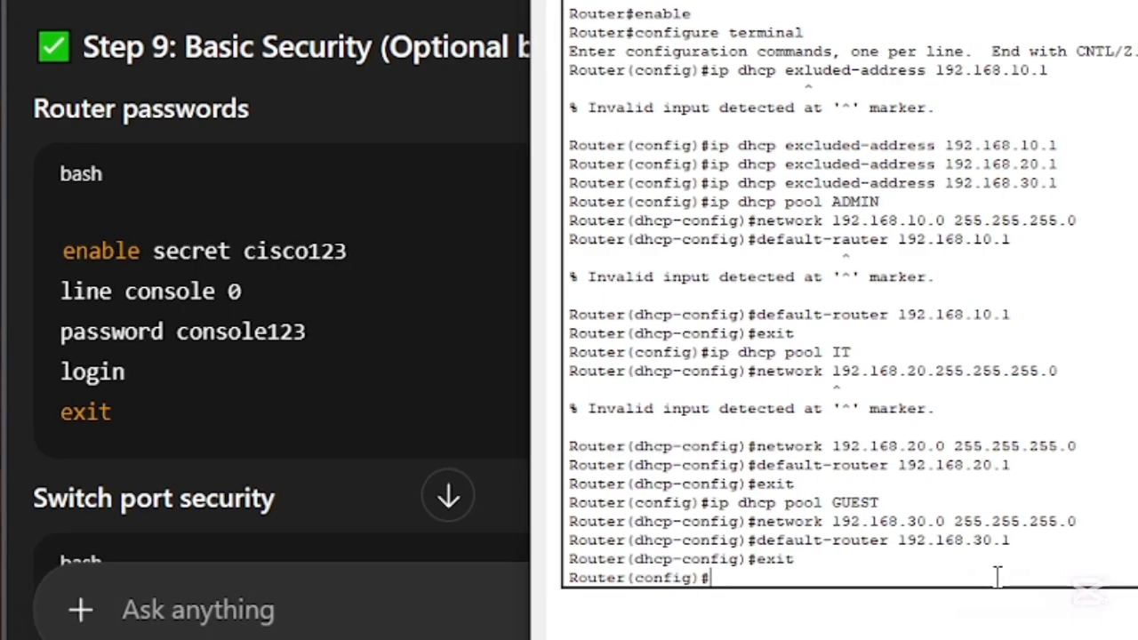
type("enab")
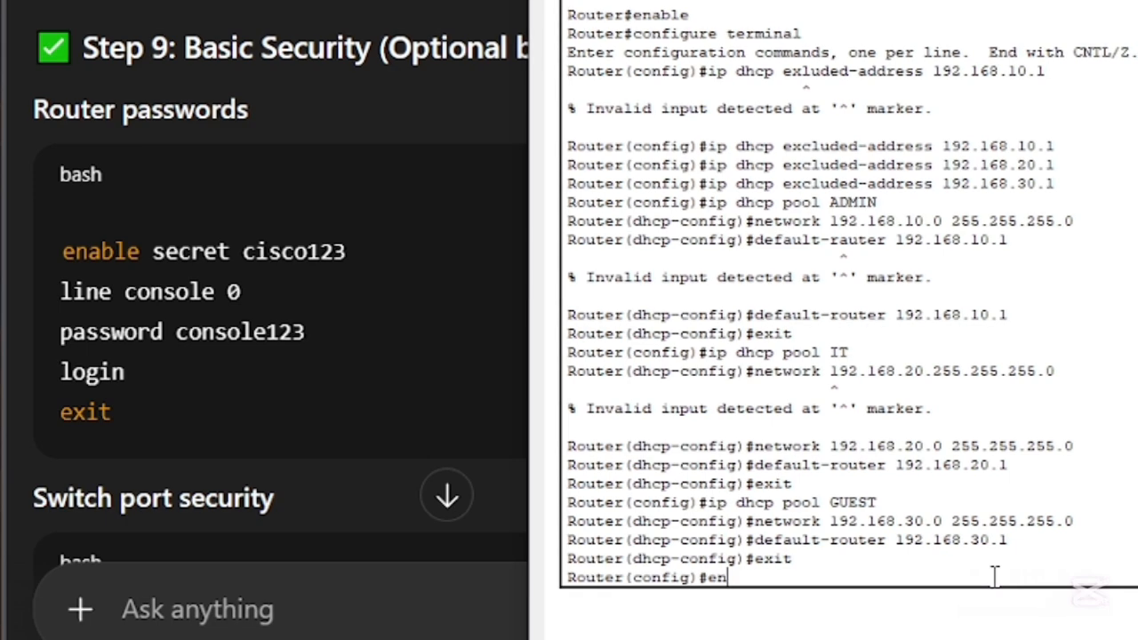
type("le e")
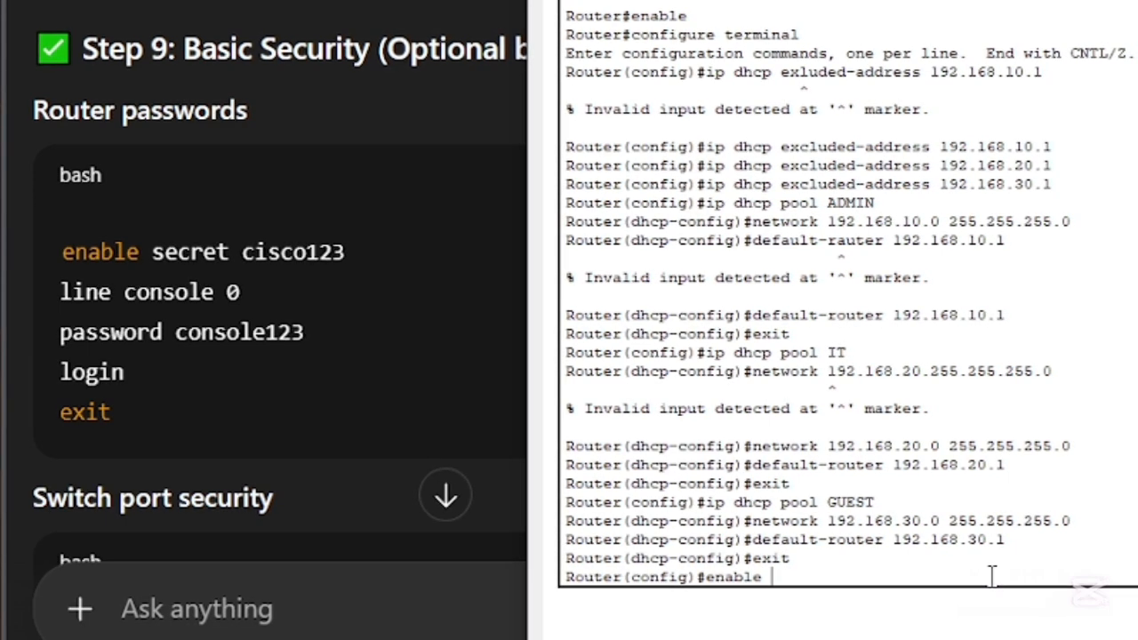
type("ercre")
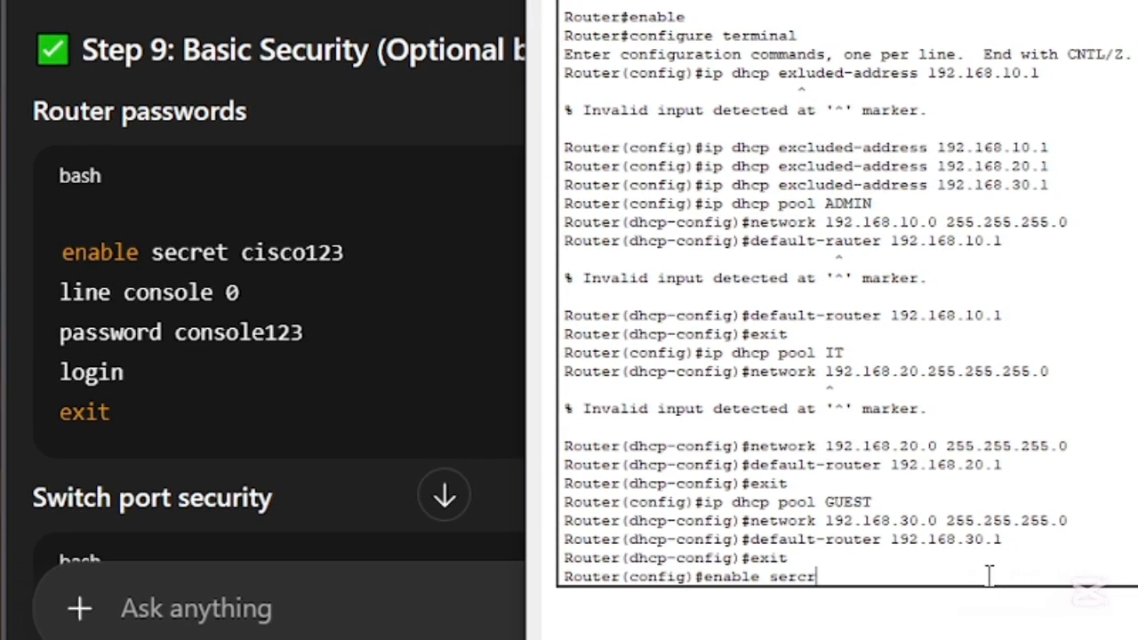
key("BackSpace")
key("BackSpace")
key("BackSpace")
key("BackSpace")
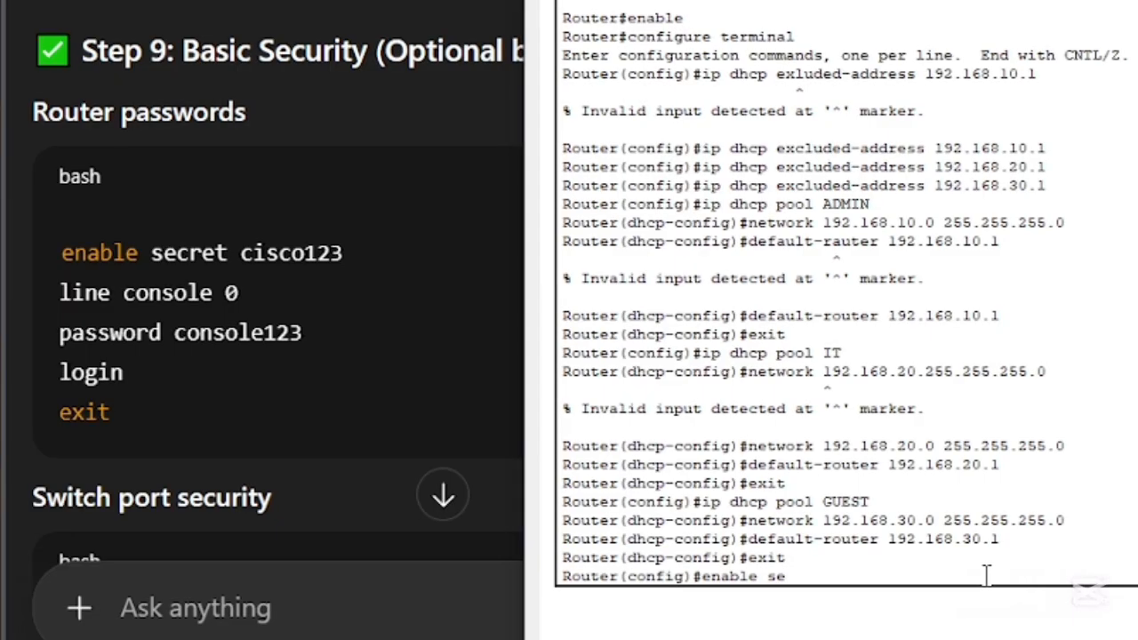
type("cret")
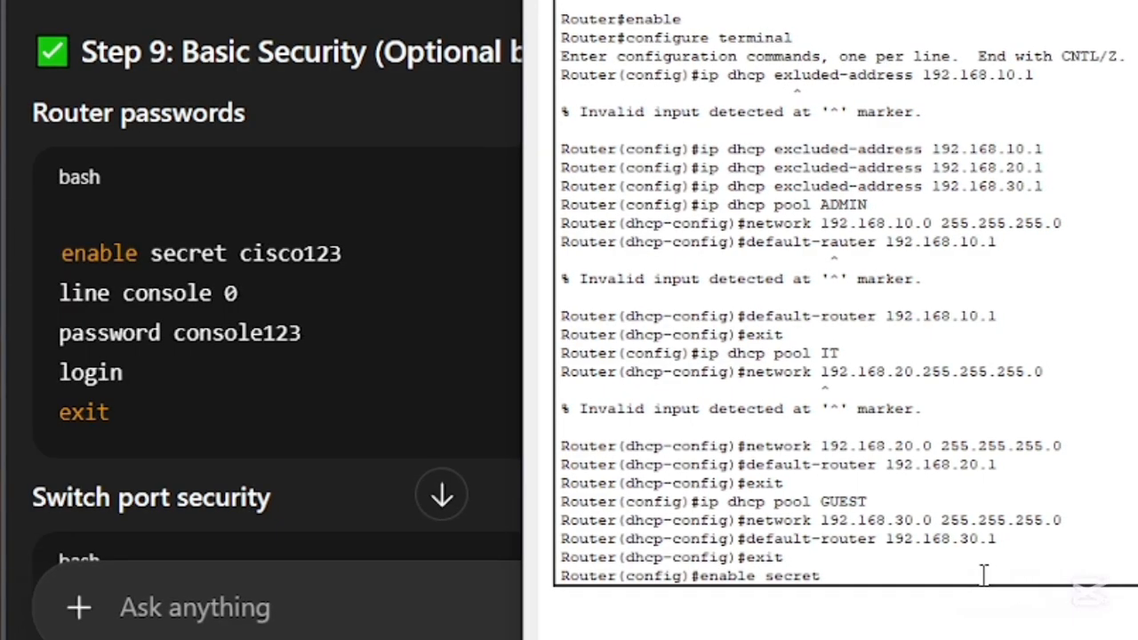
type(" cisoc")
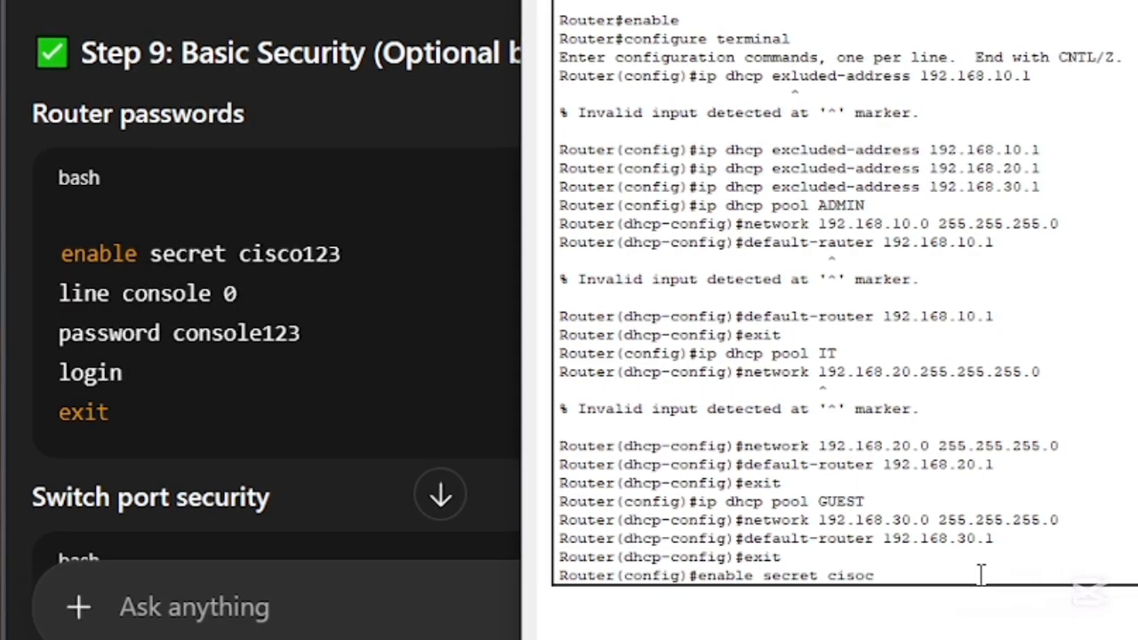
key("BackSpace")
key("BackSpace")
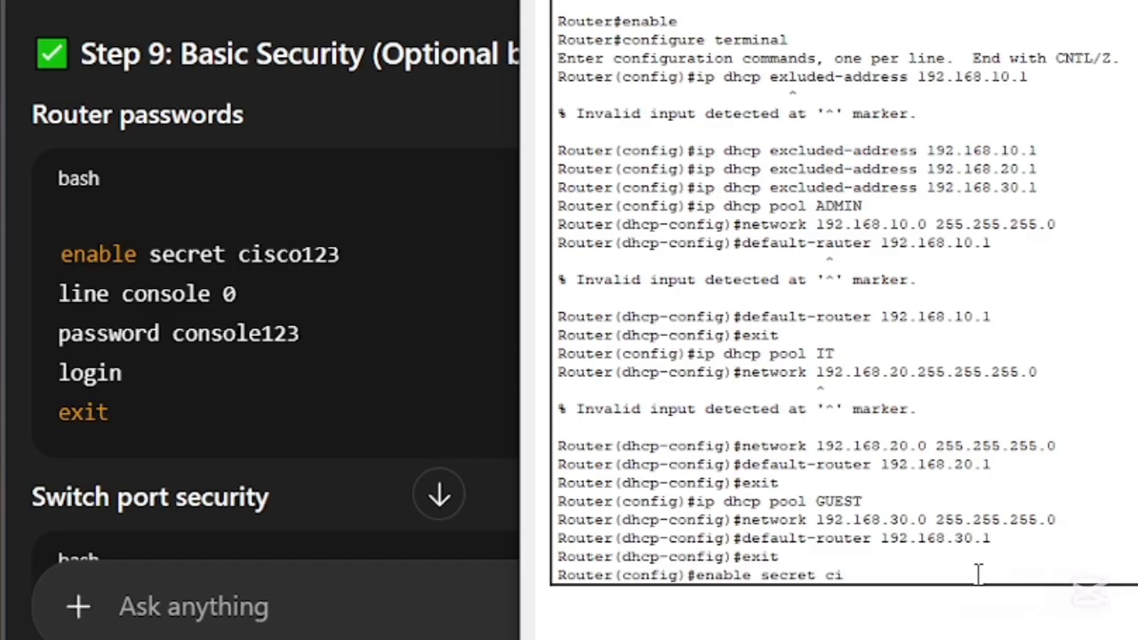
type("c")
type("o123")
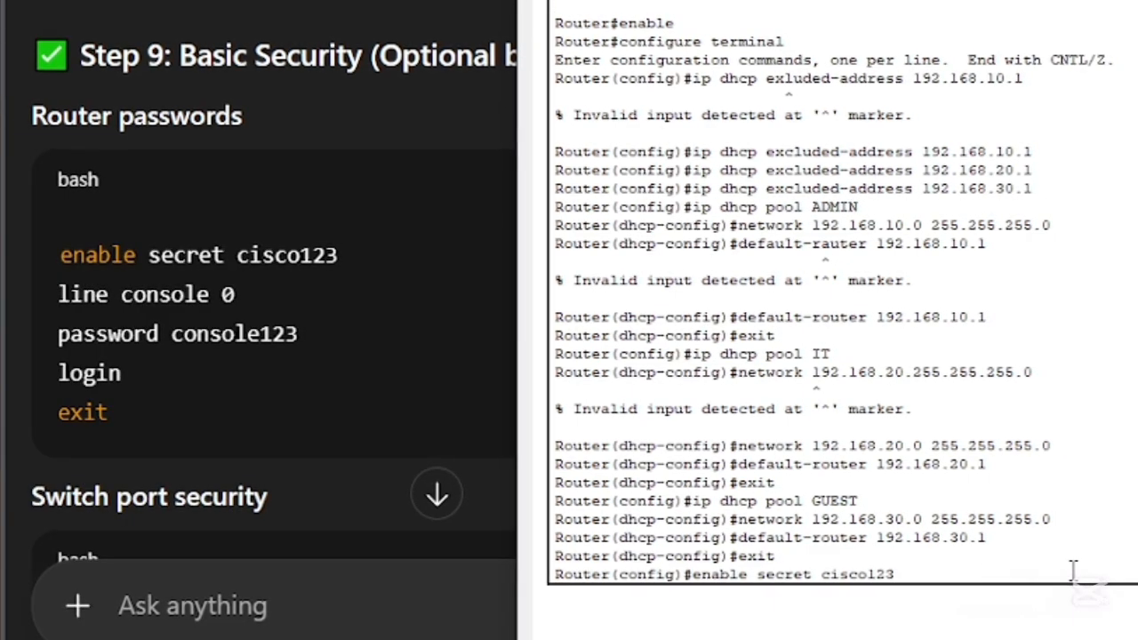
key("Return")
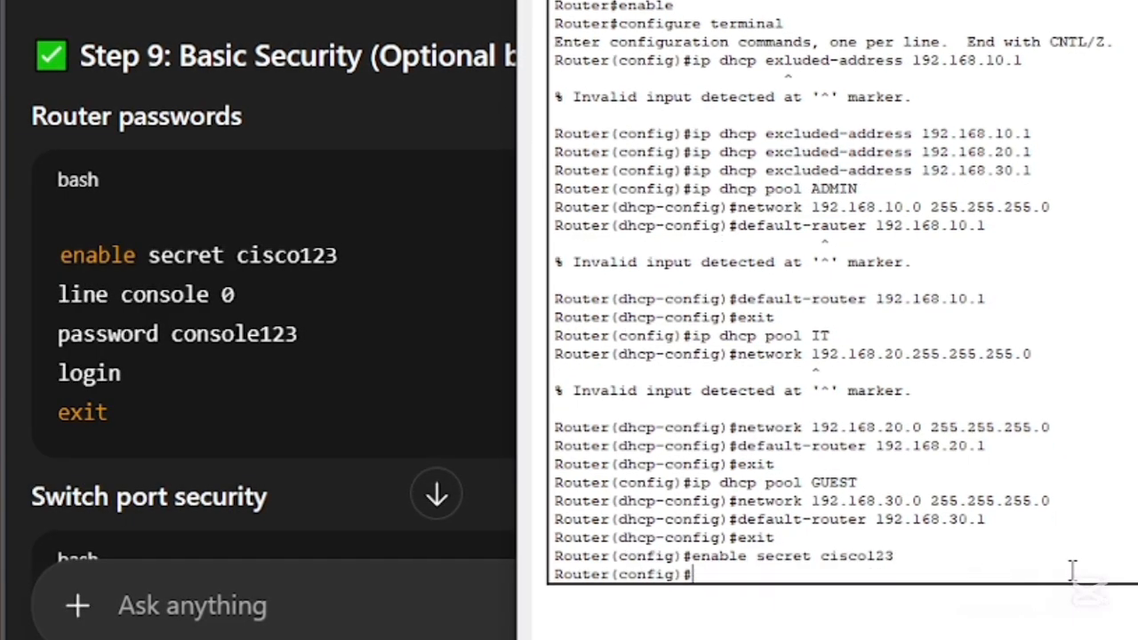
- Enter line console 0 configuration on the router and set the console password
type("l")
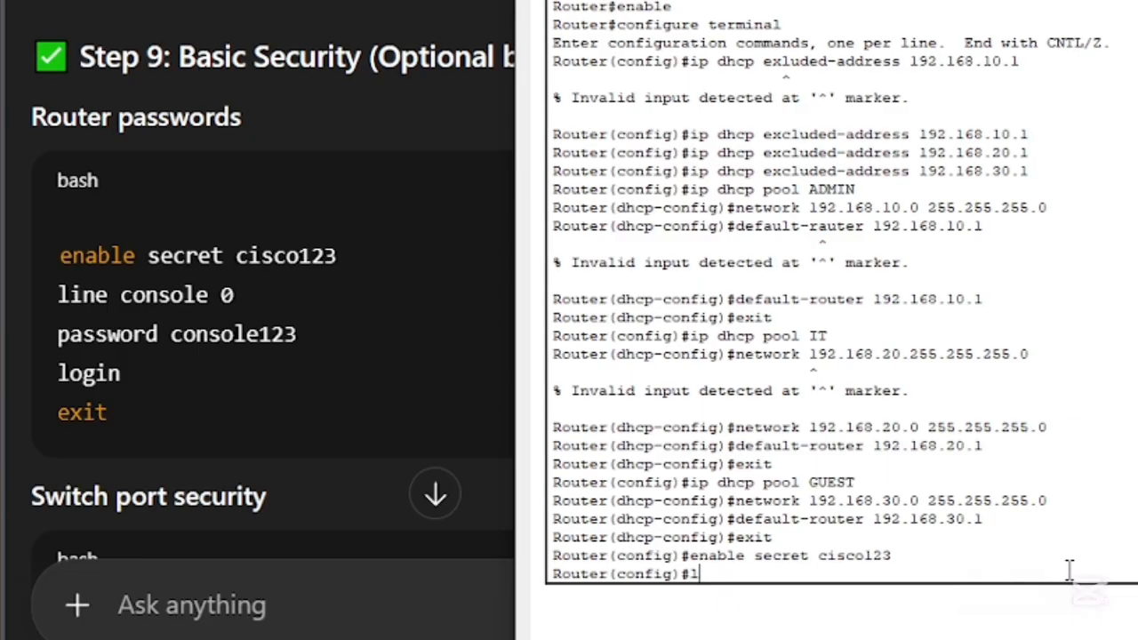
type("ine con")
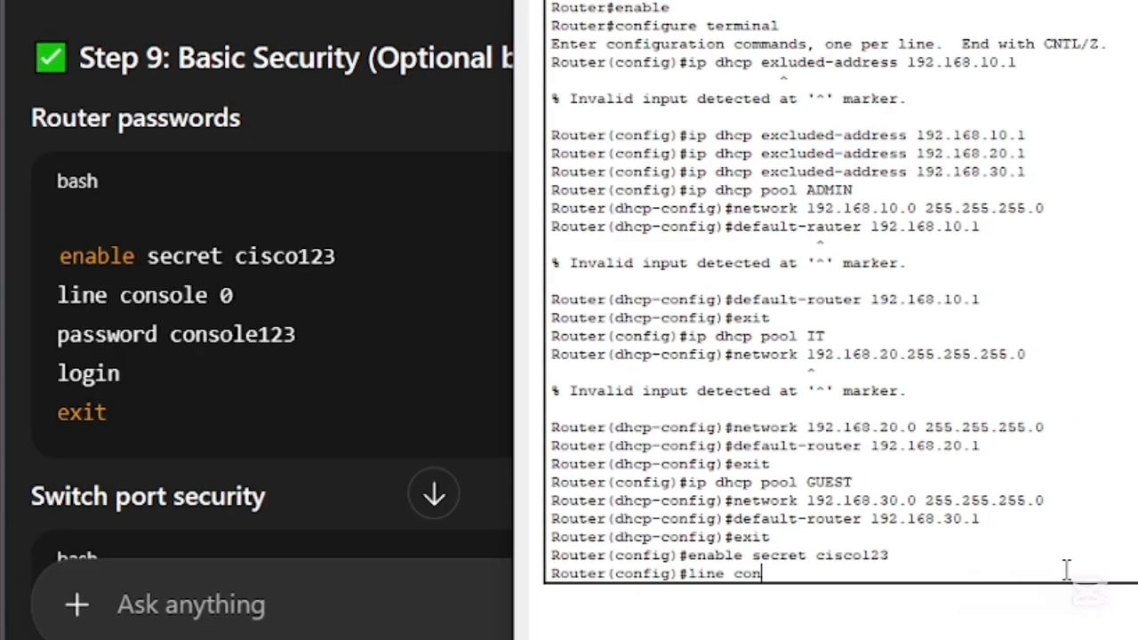
type("sole")
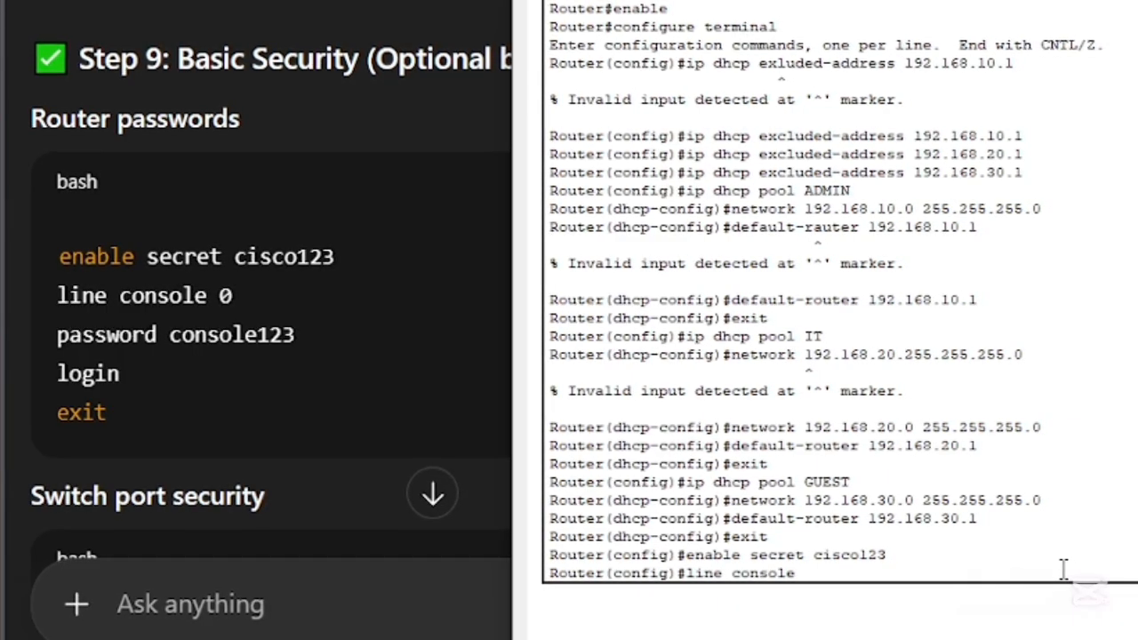
type(" 0")
key("Return")
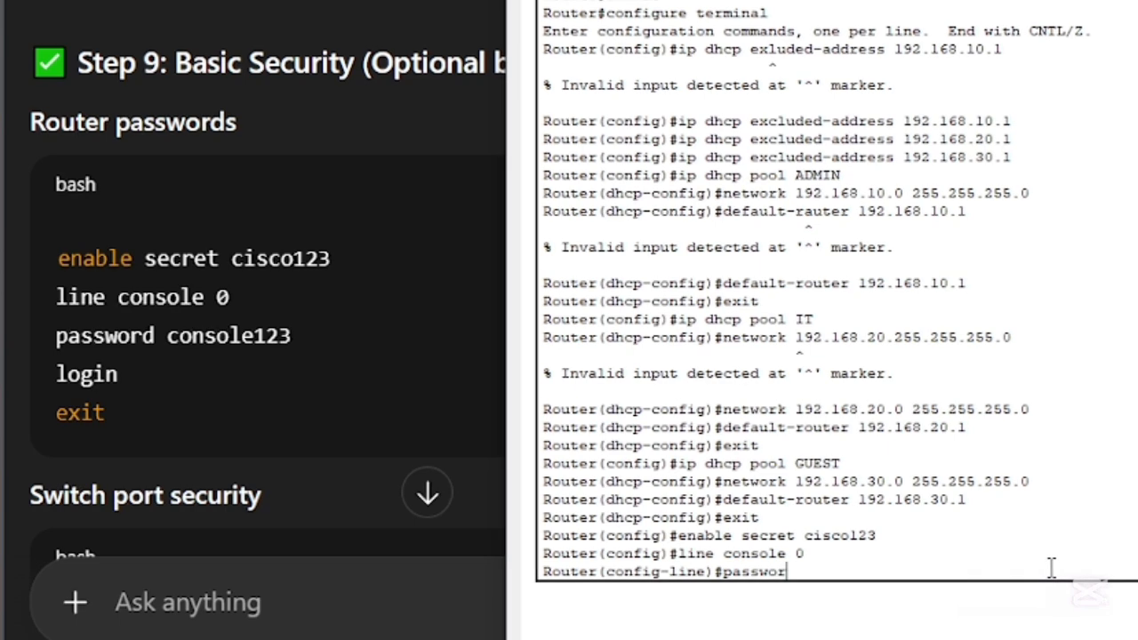
type("password console")
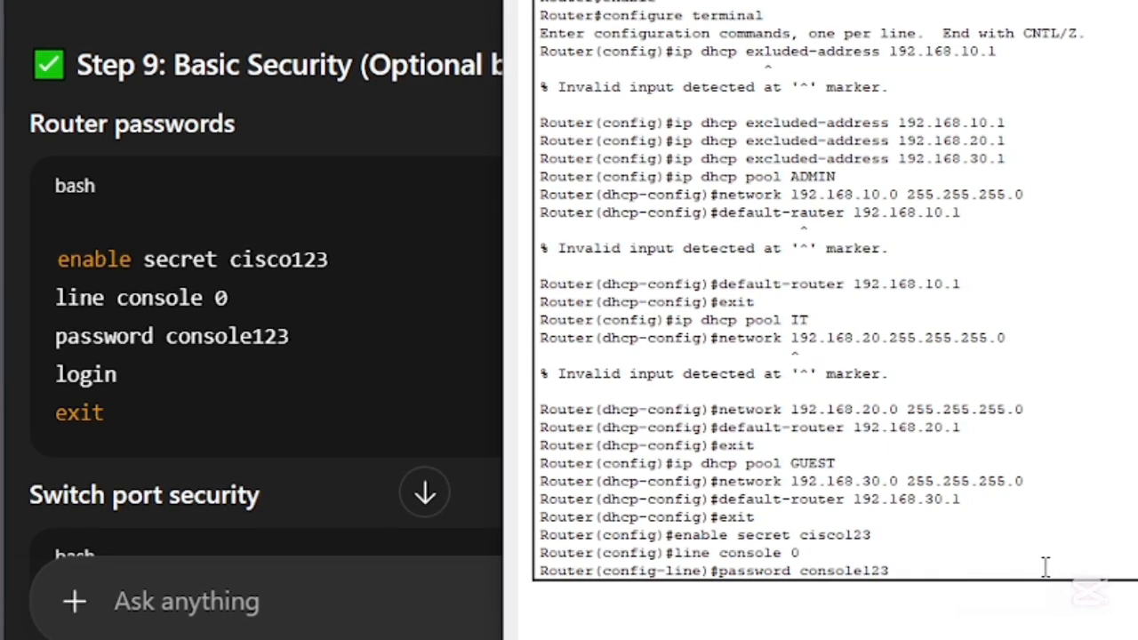
type("123")
key("Return")
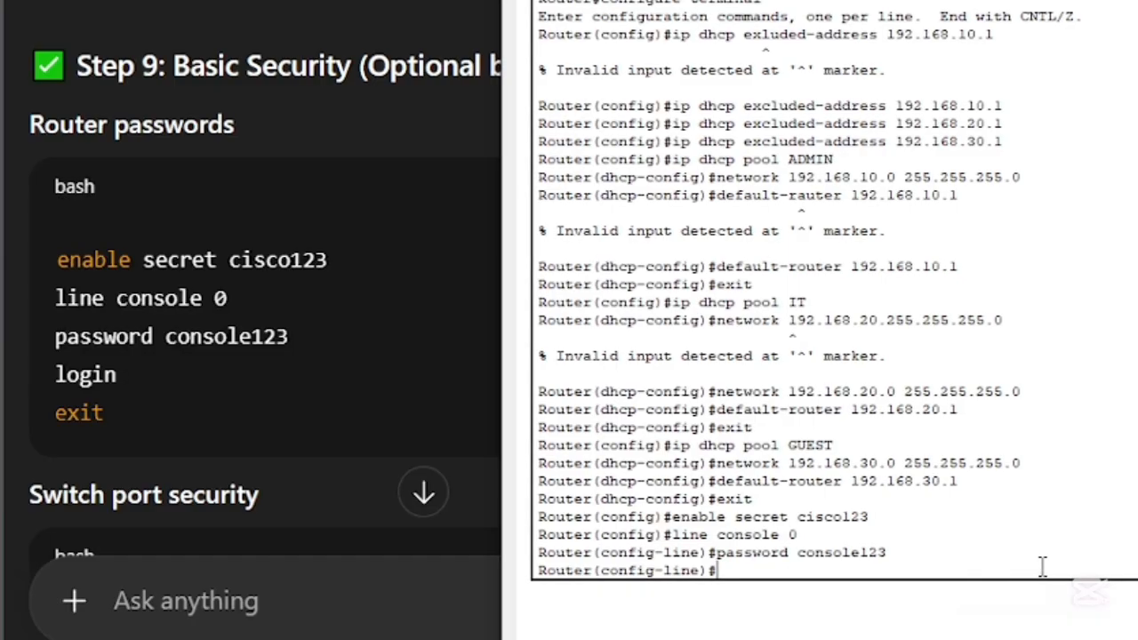
- Require login on the router's console line and exit to global configuration mode
type("login")
key("Return")
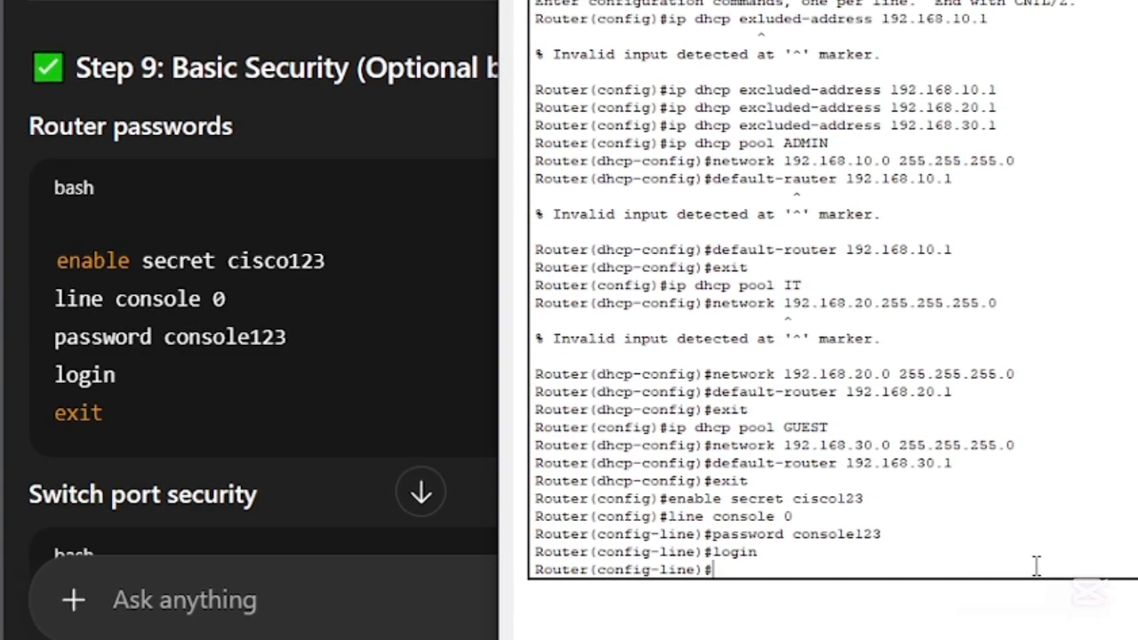
scroll(351, 400, "down", 5)
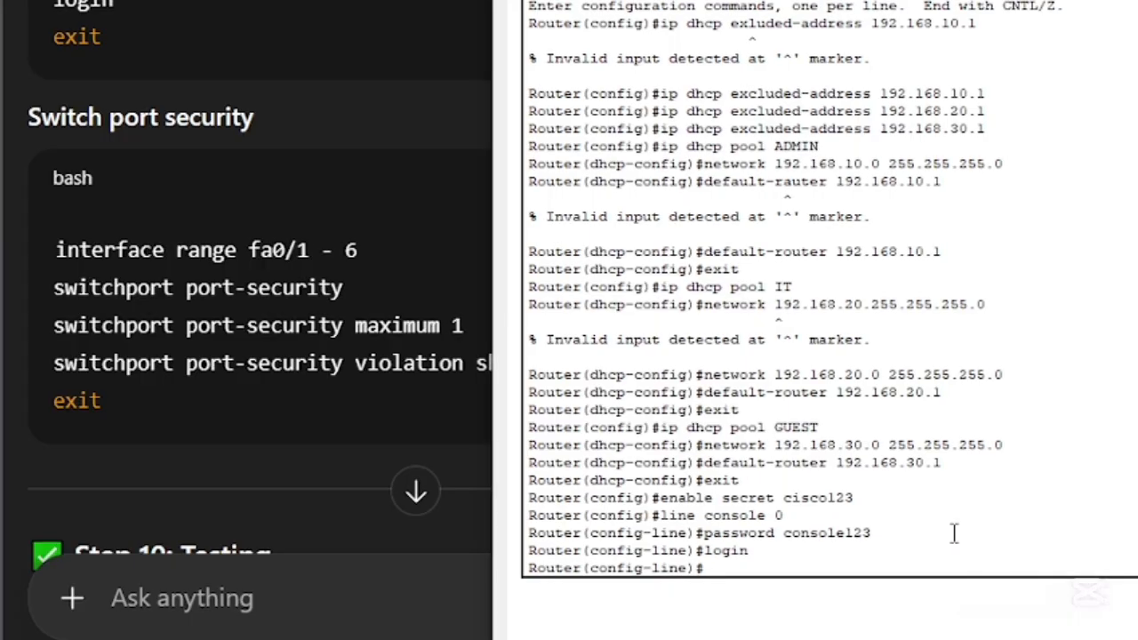
type("exi")
key("BackSpace")
key("BackSpace")
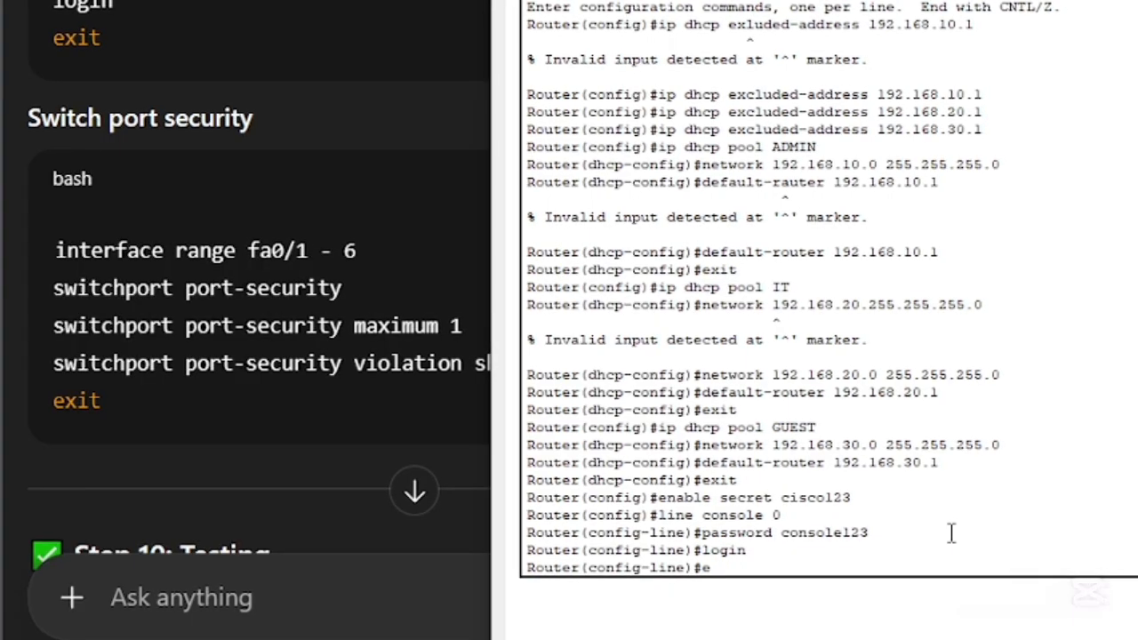
type("xit")
key("Return")
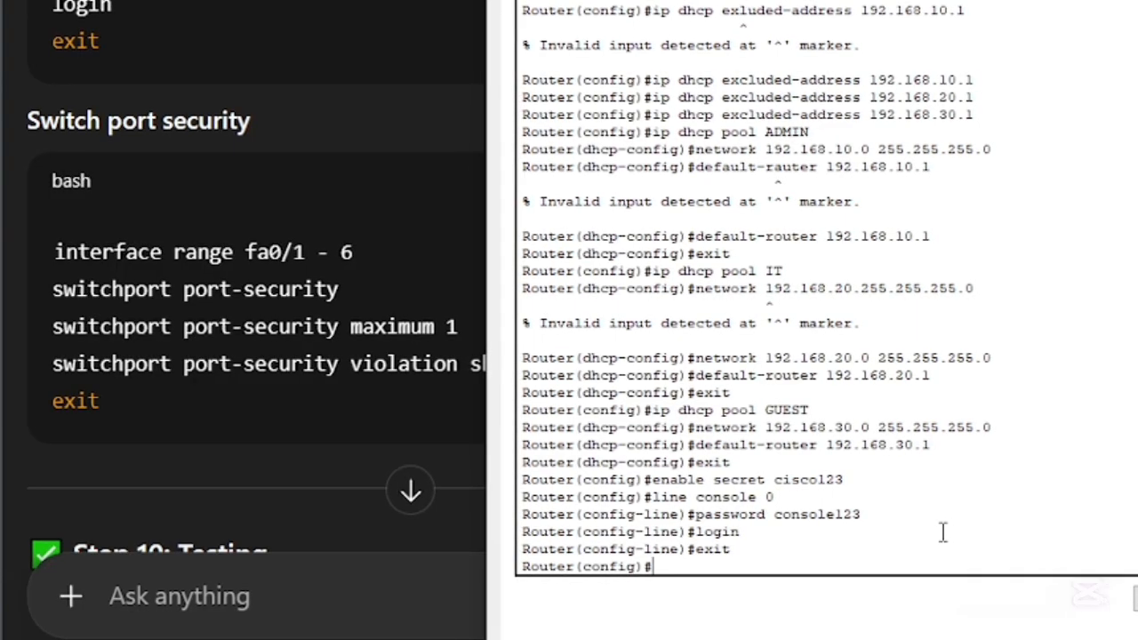
- Try to select the interface range fa0/1 - 6 in the router's CLI
type("interfacfe")
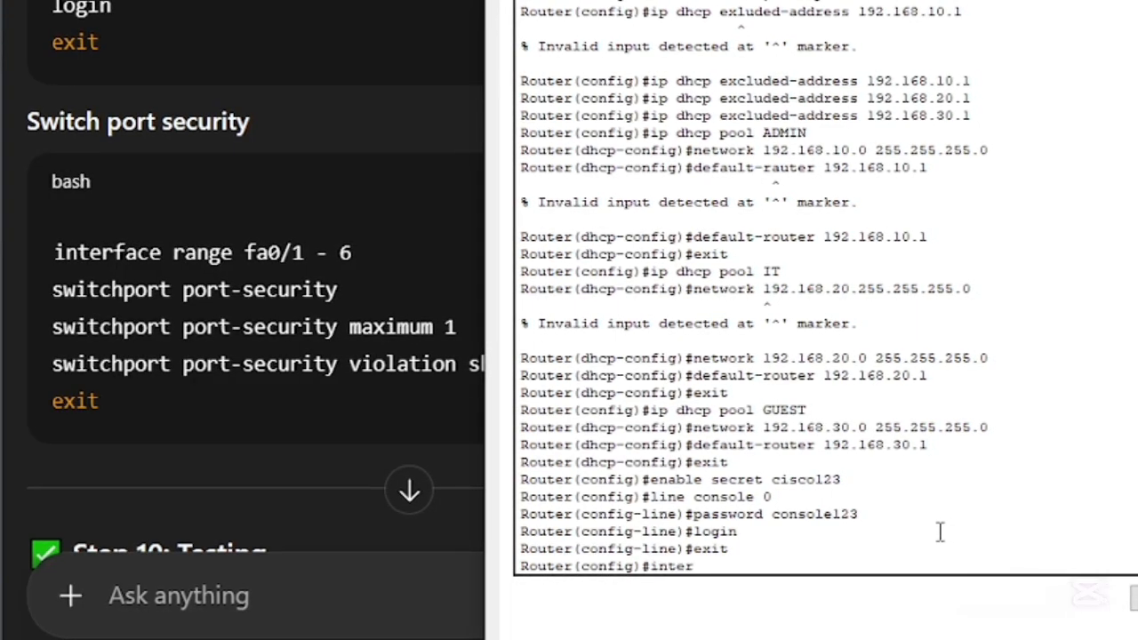
type(" range")
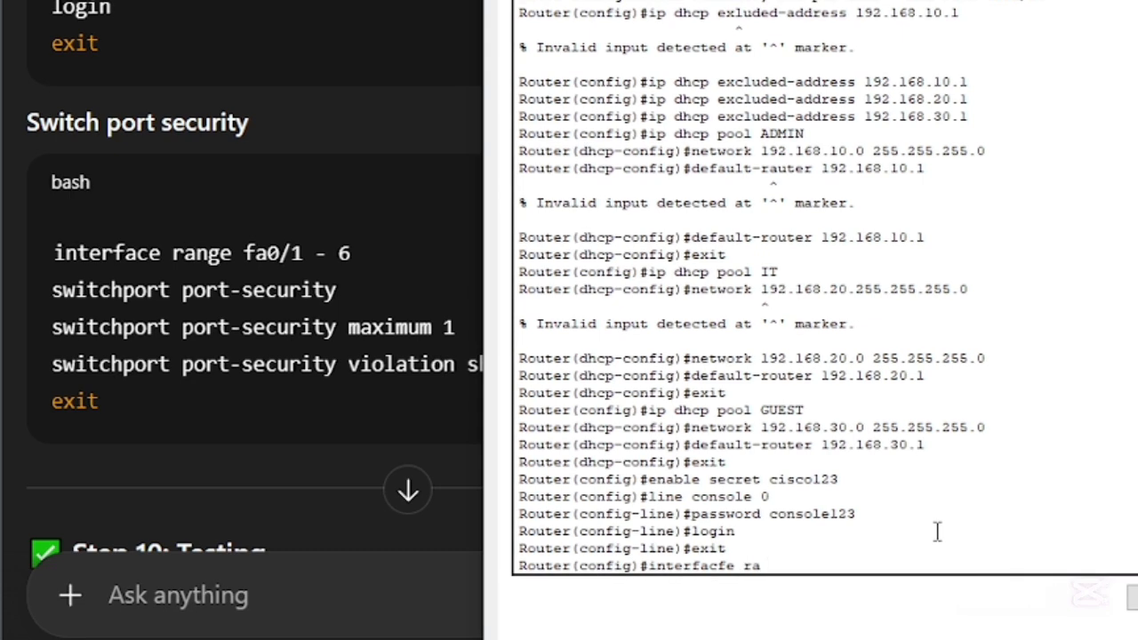
type(" fa0/1 - 6")
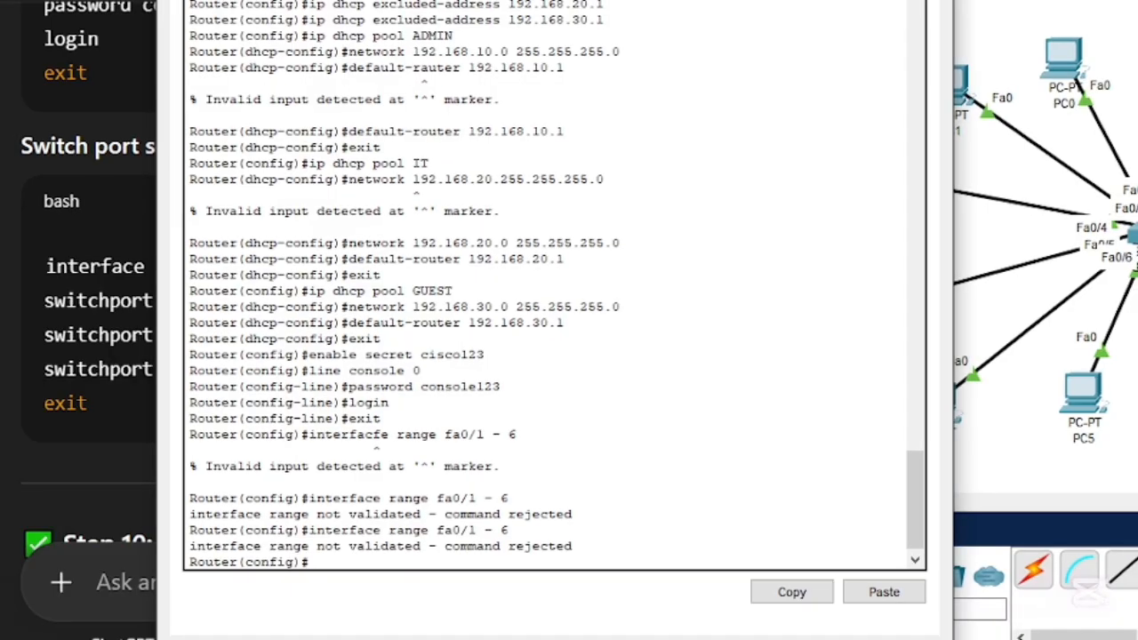
- Shift PC5 slightly in the topology and move the router's CLI window clear of the ChatGPT instructions
left_click_drag(1083, 394, 1126, 423)
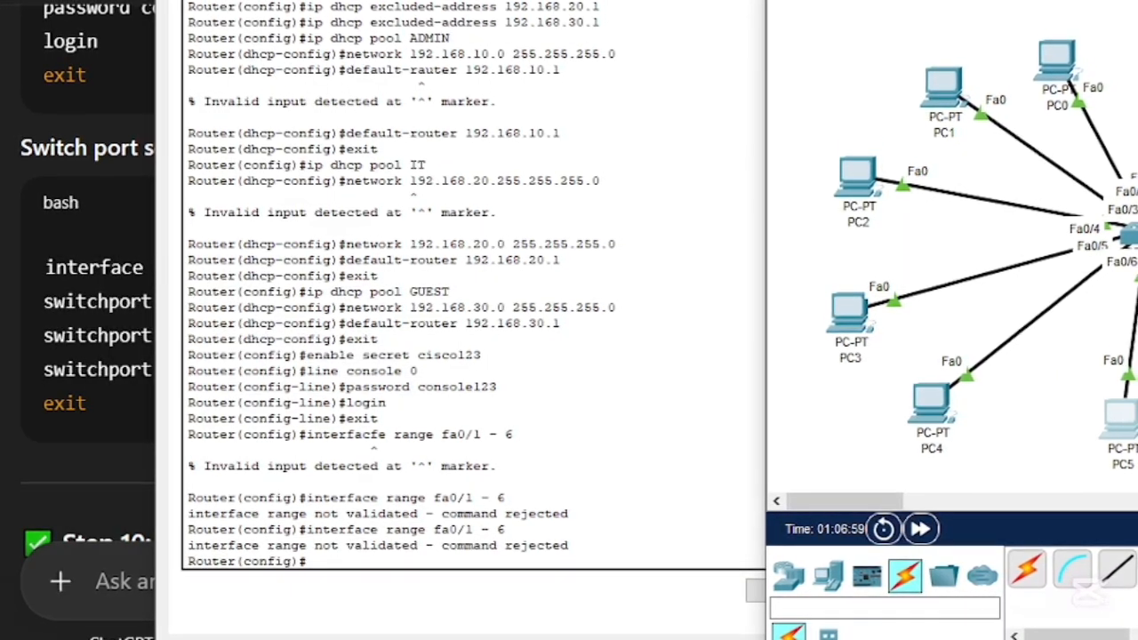
left_click(578, 444)
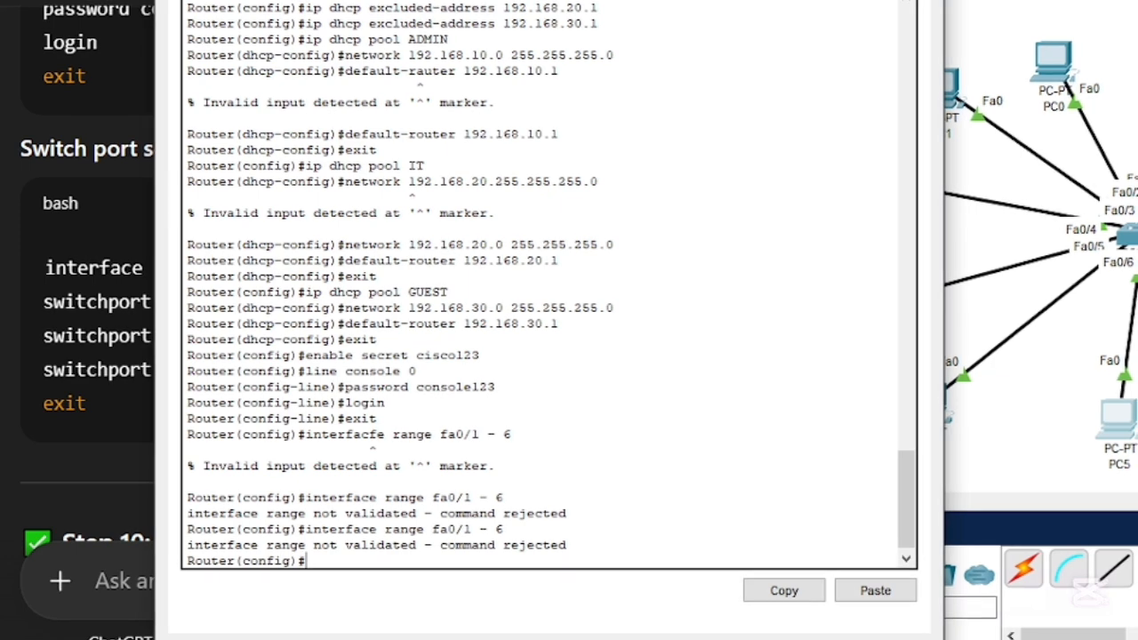
left_click_drag(533, 2, 1076, 0)
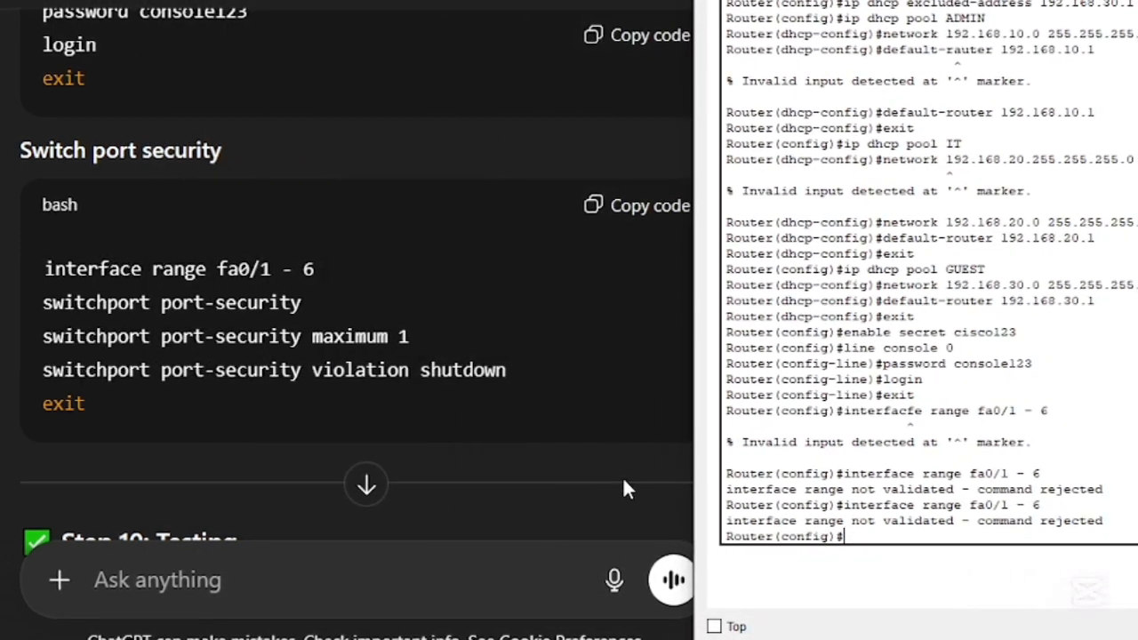
- Begin a new ChatGPT message with the words "switch port security error code"
left_click(266, 584)
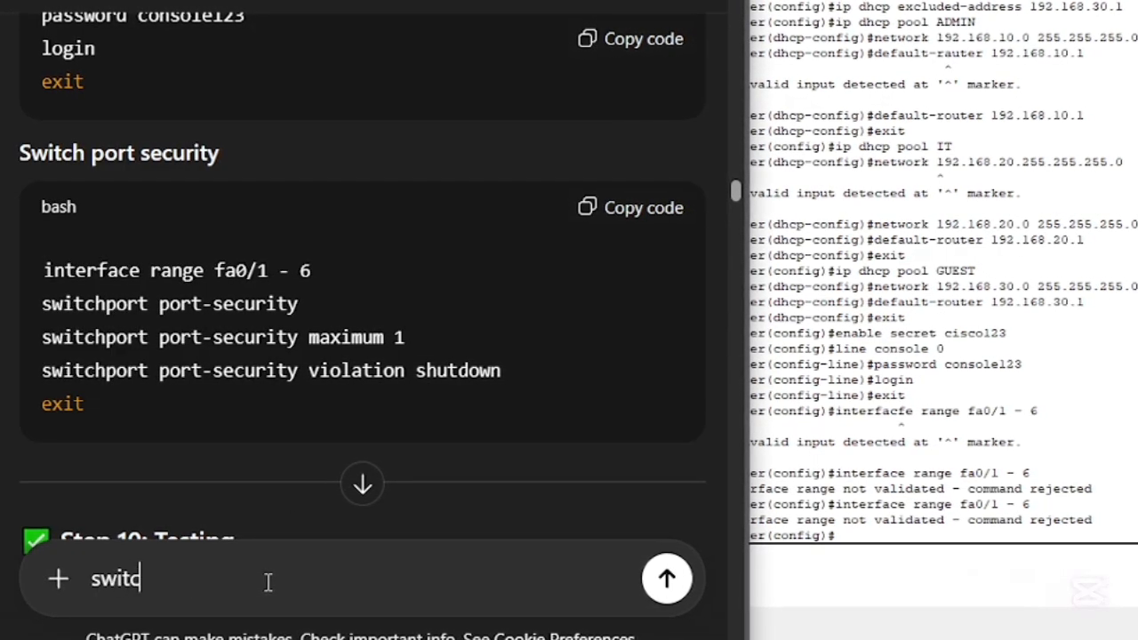
type("switch po")
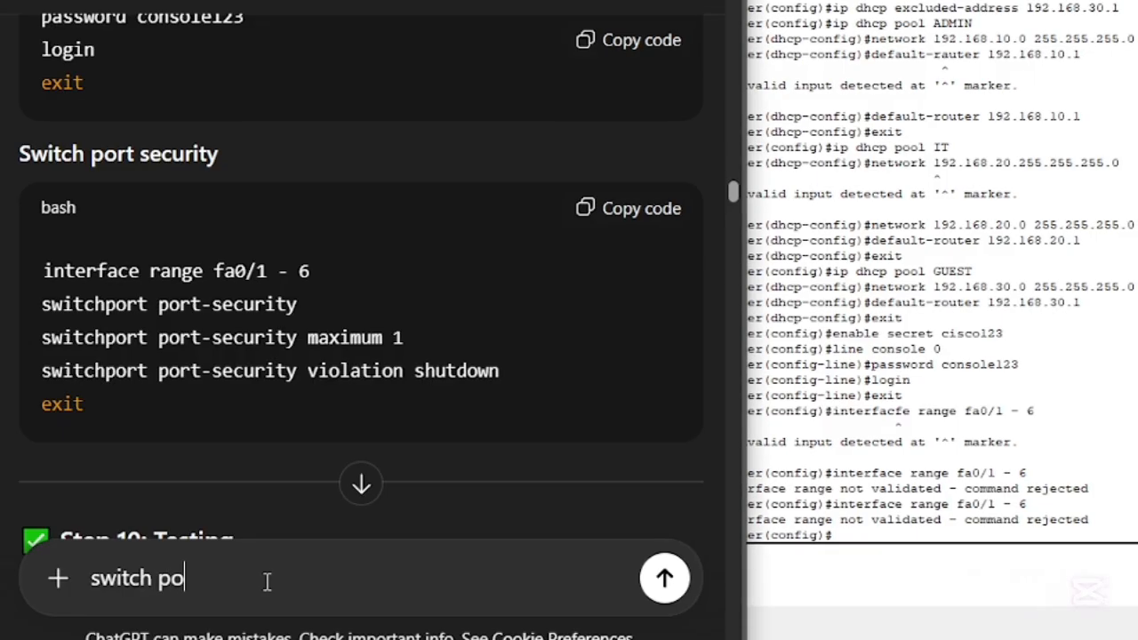
type("rt secu")
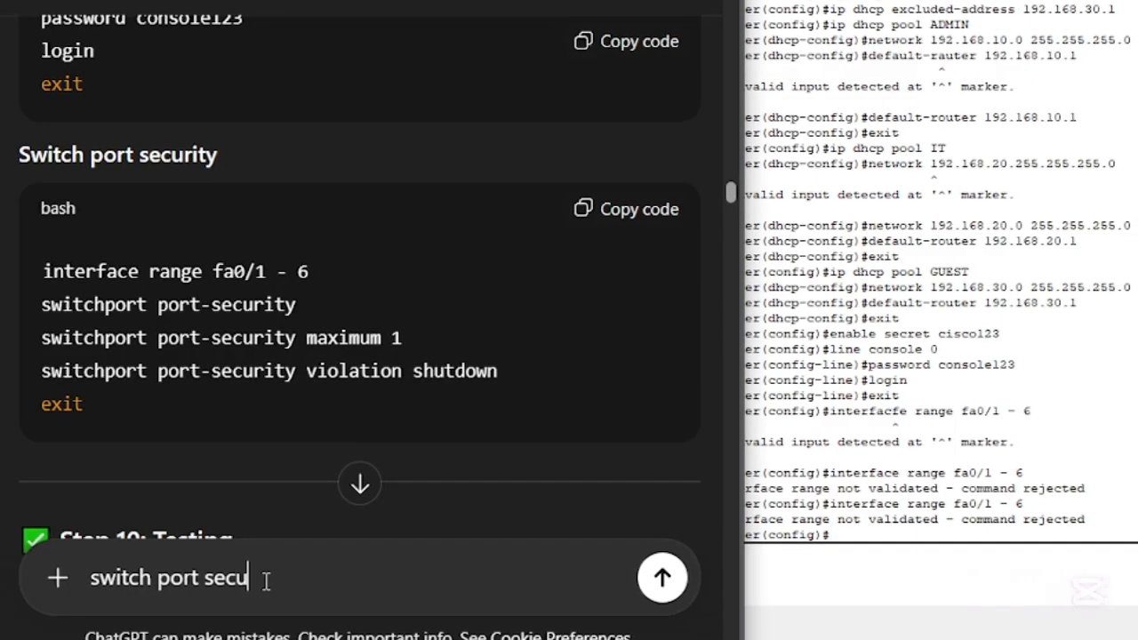
type("rity")
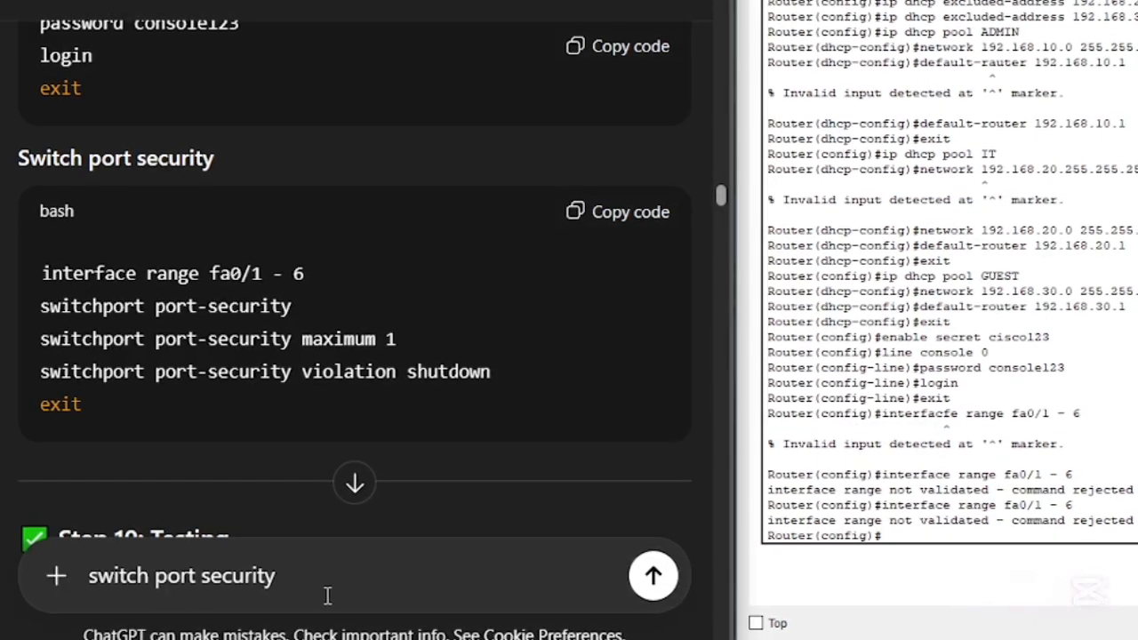
type("error cod")
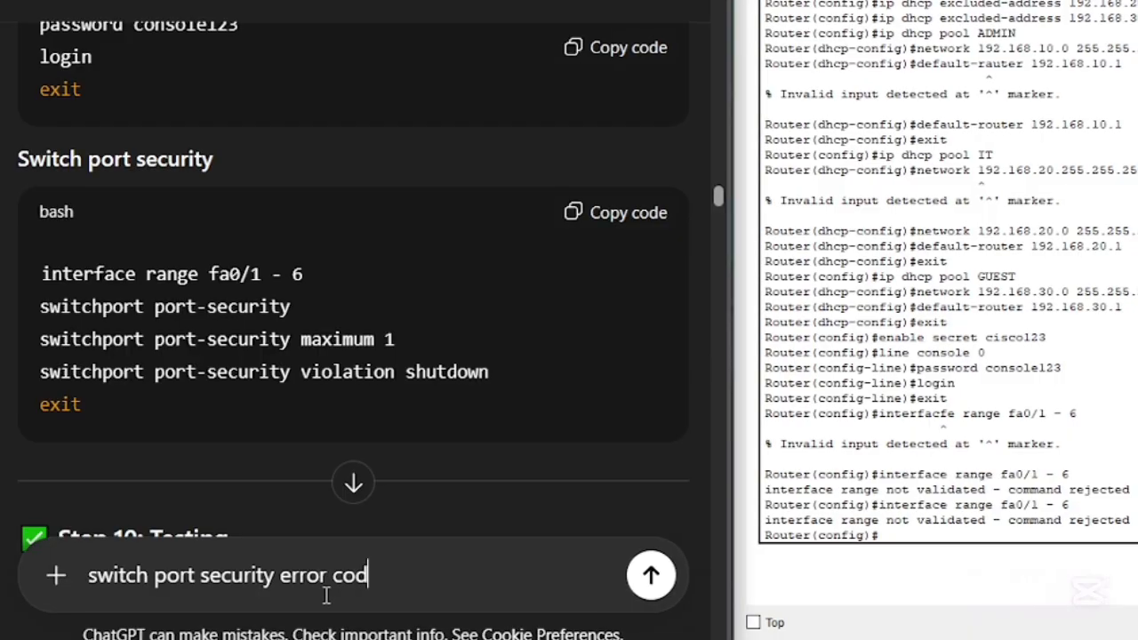
type("e")
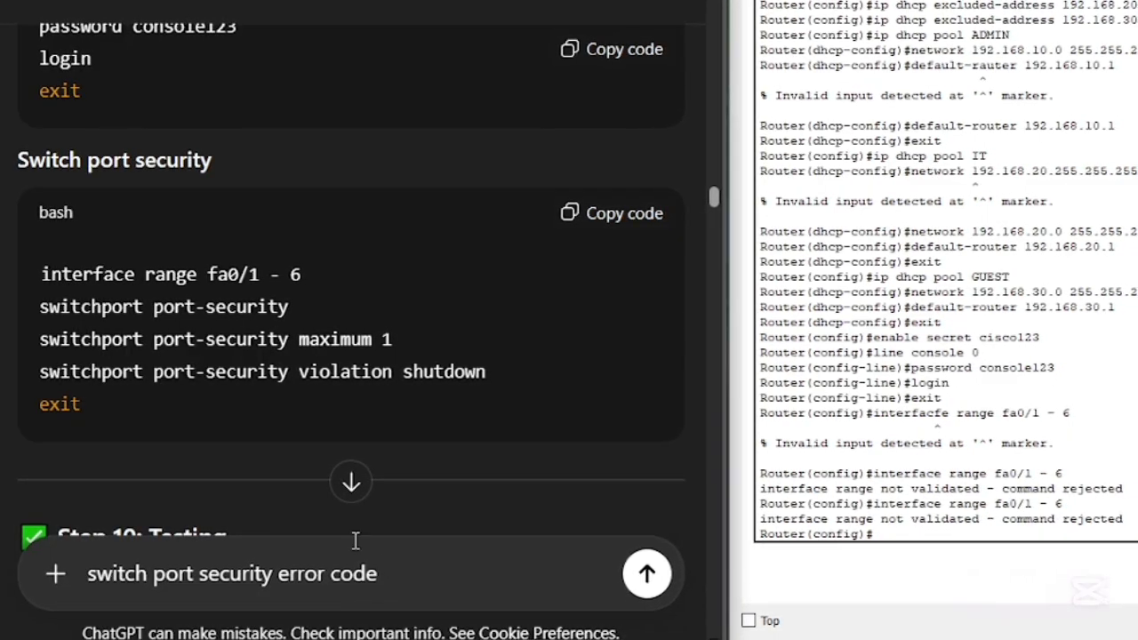
- Extend the message with "after entering:" and the command interface range fa0/1 - 6 copied from the switch port security instructions, then start a new line
left_click_drag(311, 272, 30, 281)
key("ctrl+c")
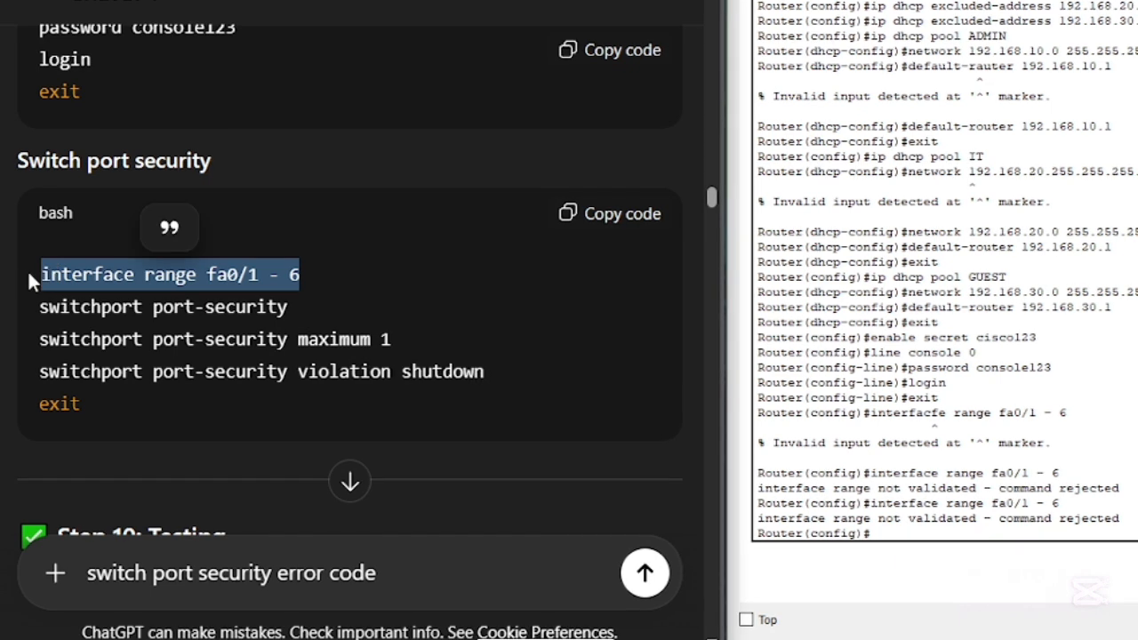
left_click(484, 560)
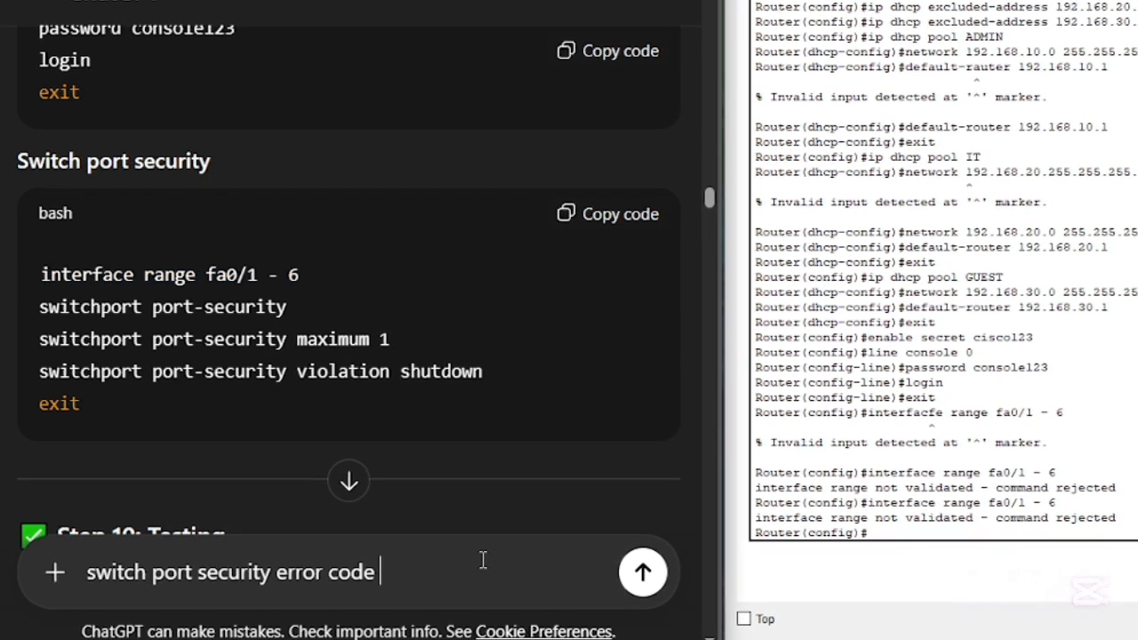
type("after enter")
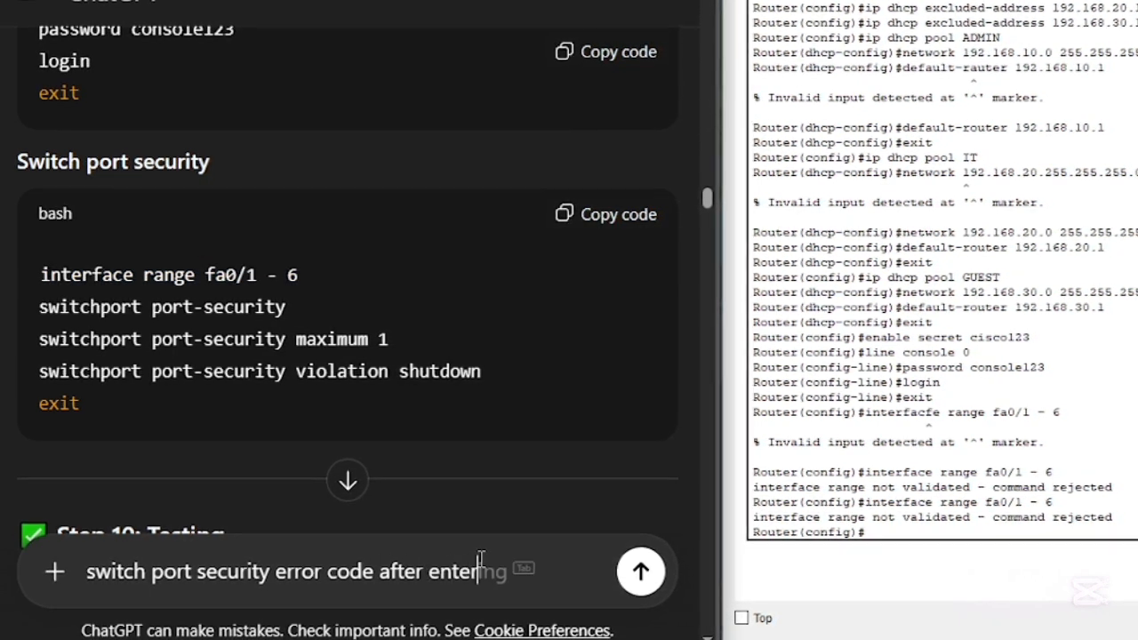
type("ing:")
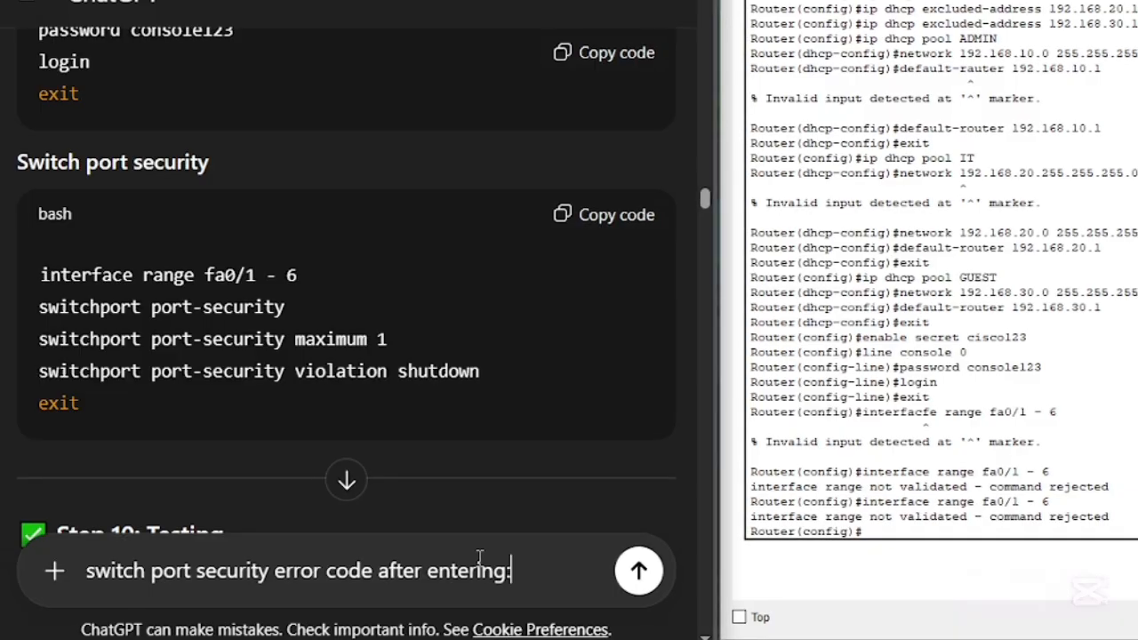
key("ctrl+v")
key("shift+Return")
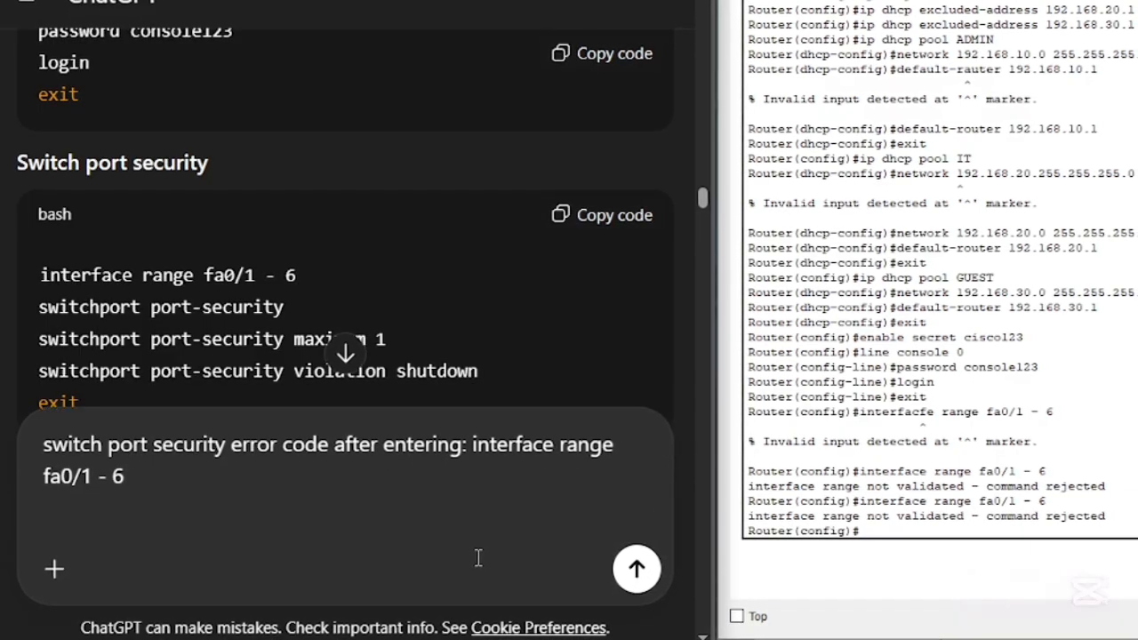
- Add the quoted error "interface range not validated - command rejected" to the message and send it to ChatGPT
type("\"")
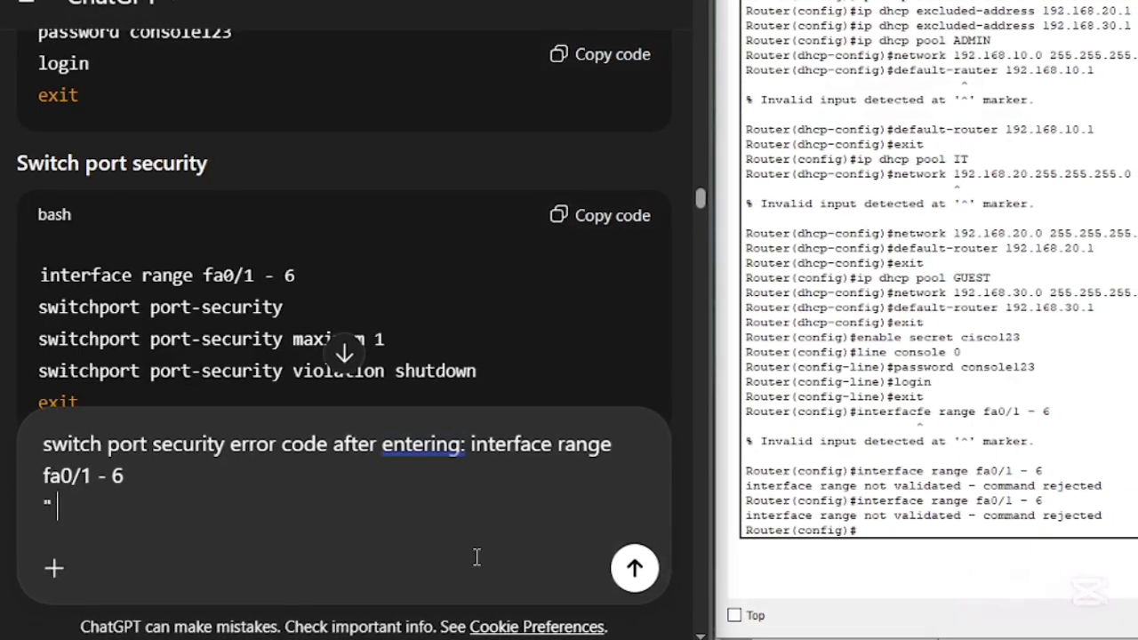
type(" interface range not")
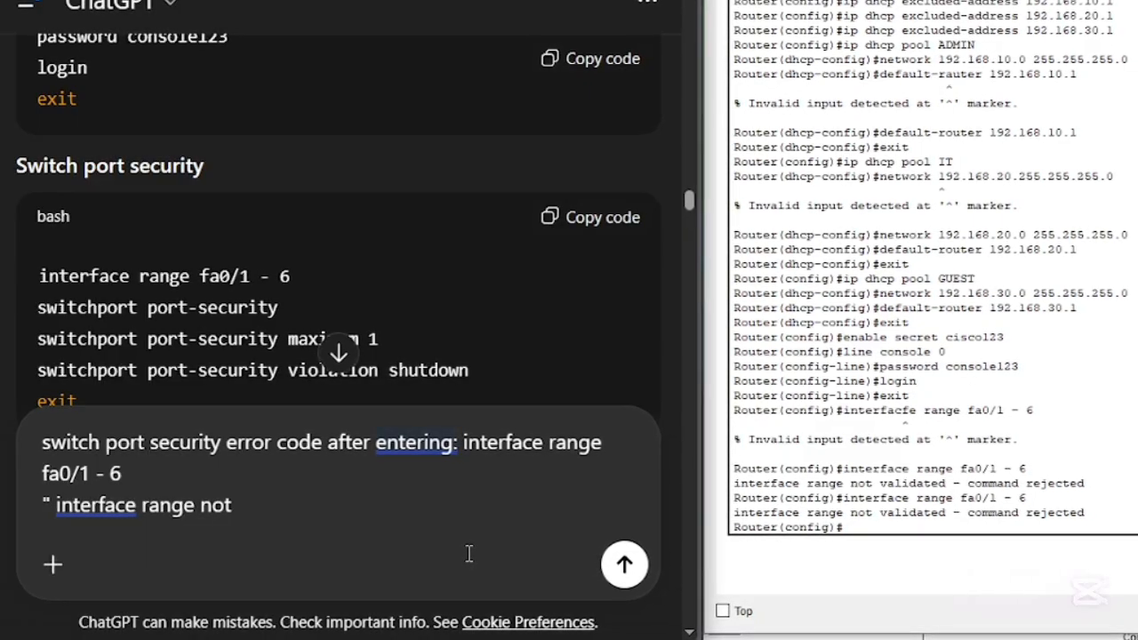
type("valide")
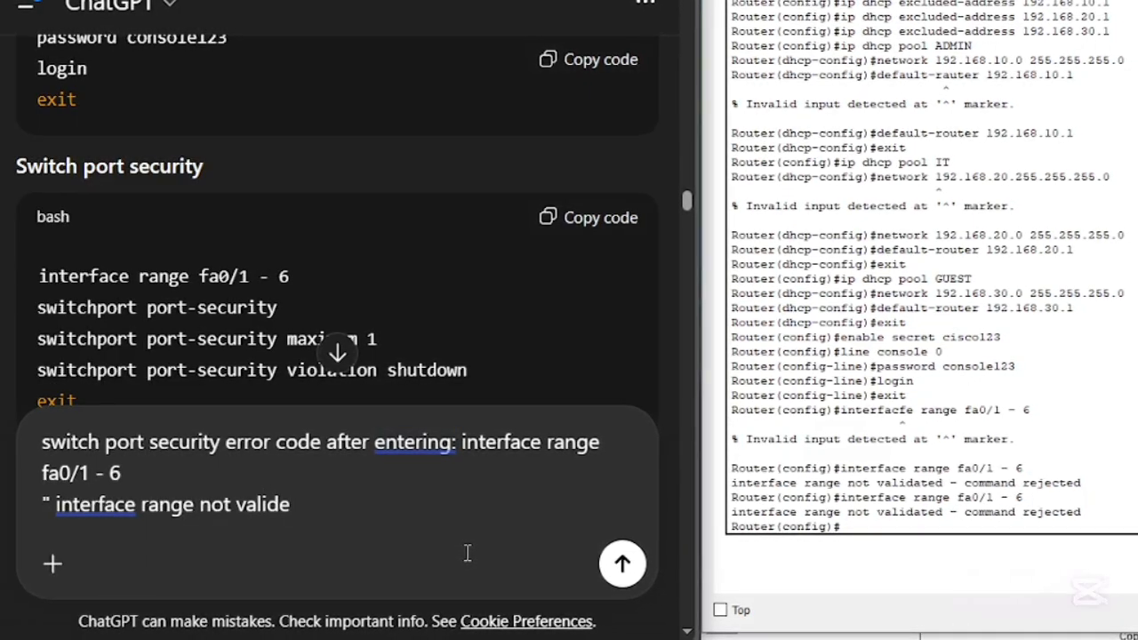
key("BackSpace")
type("ated ")
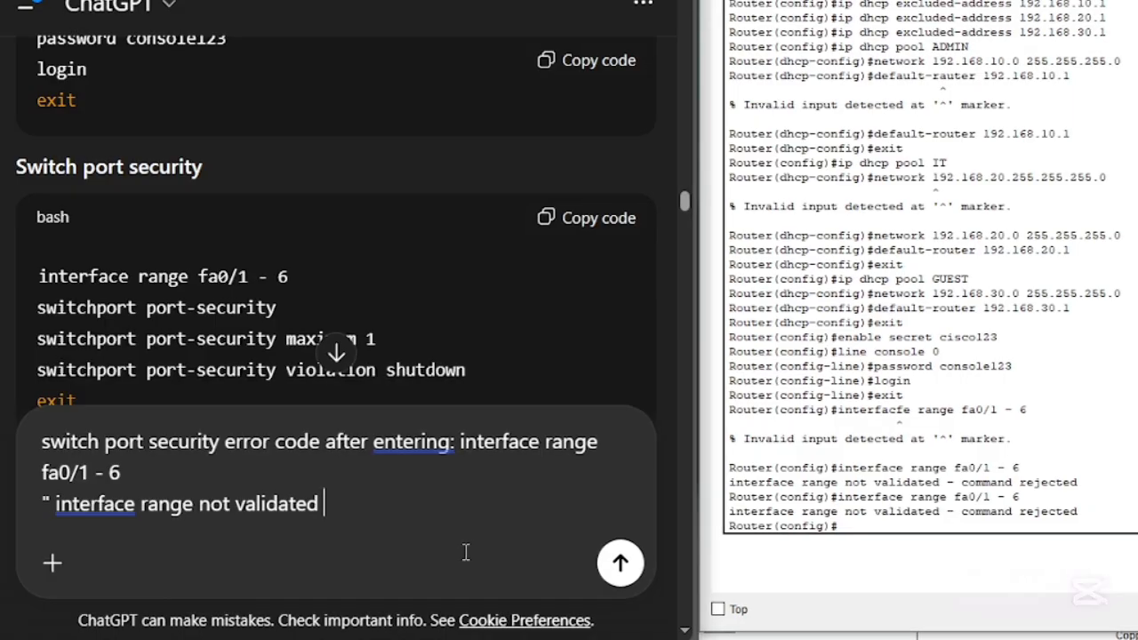
type("- comma")
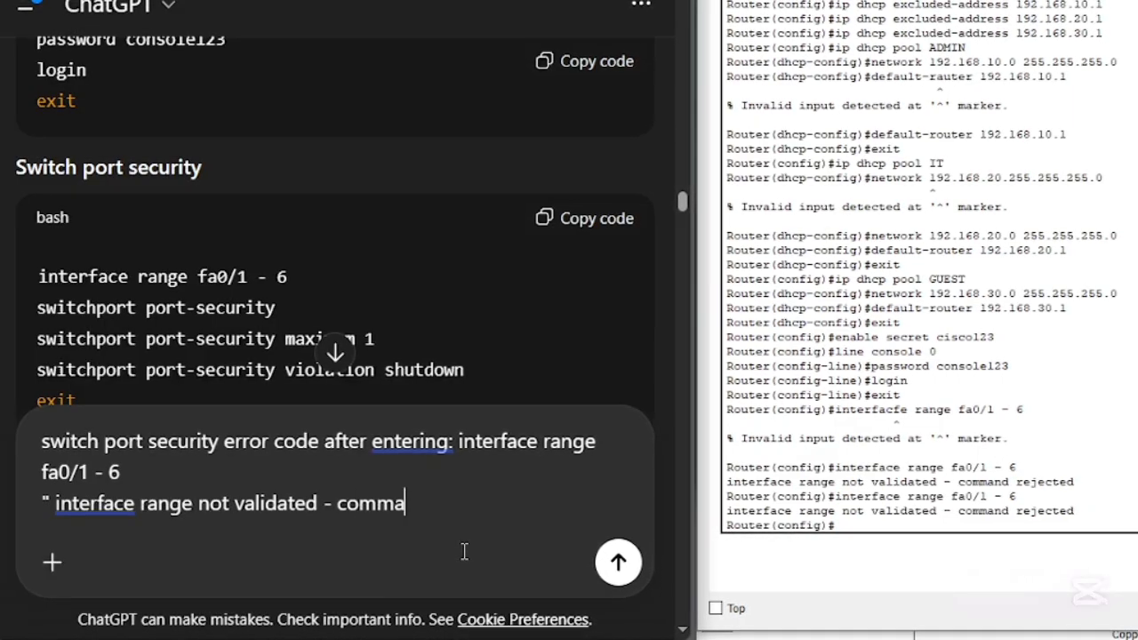
type("nd re")
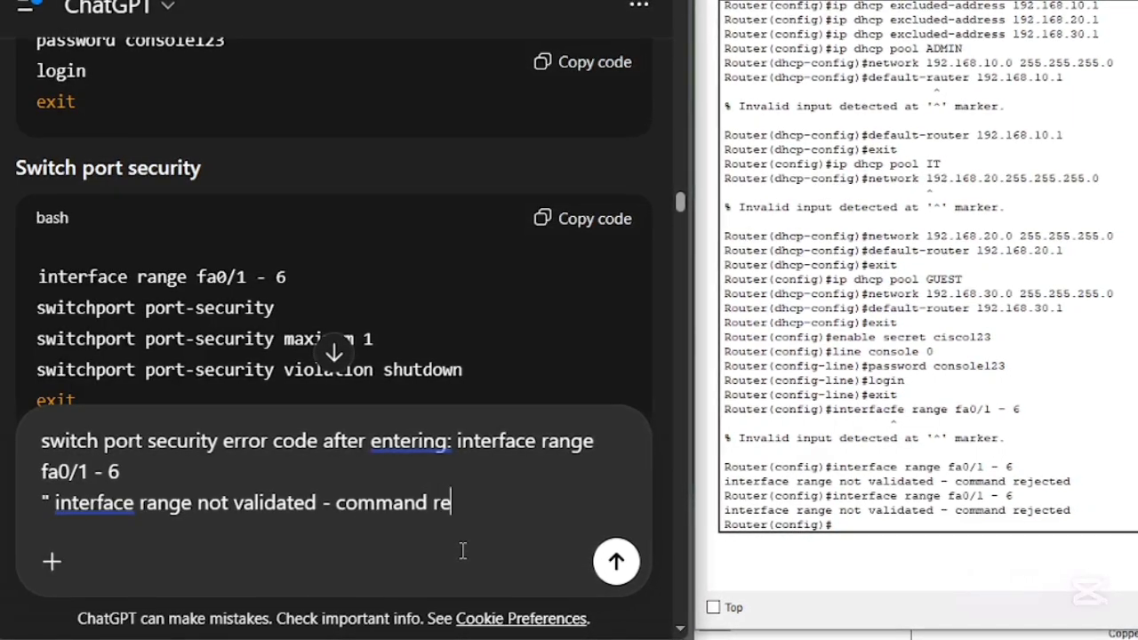
type("jected")
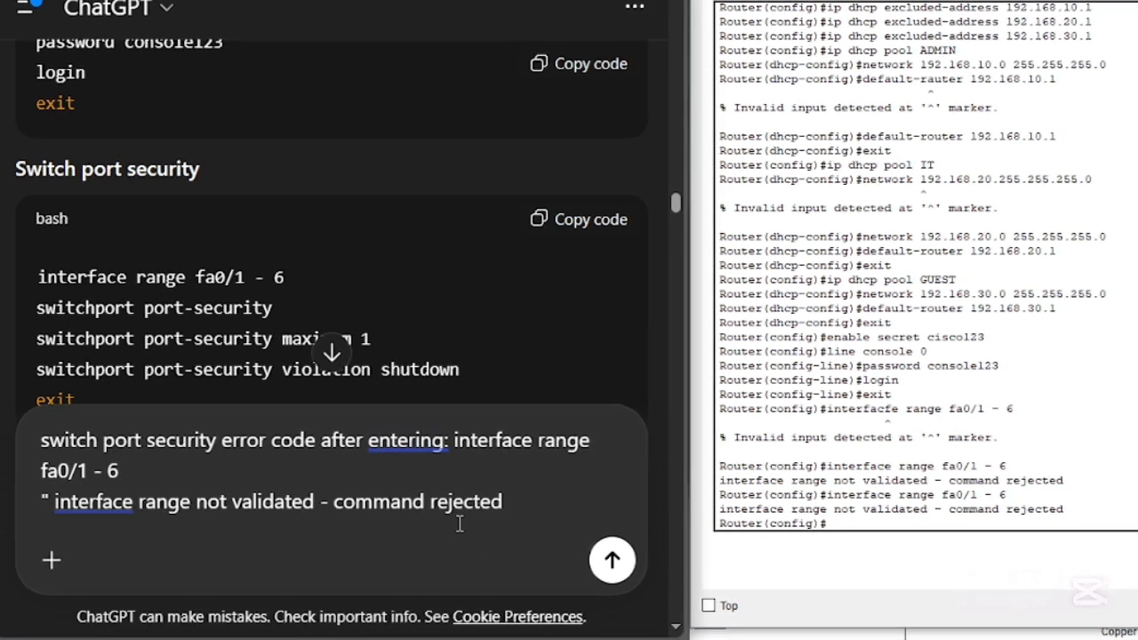
type("\"")
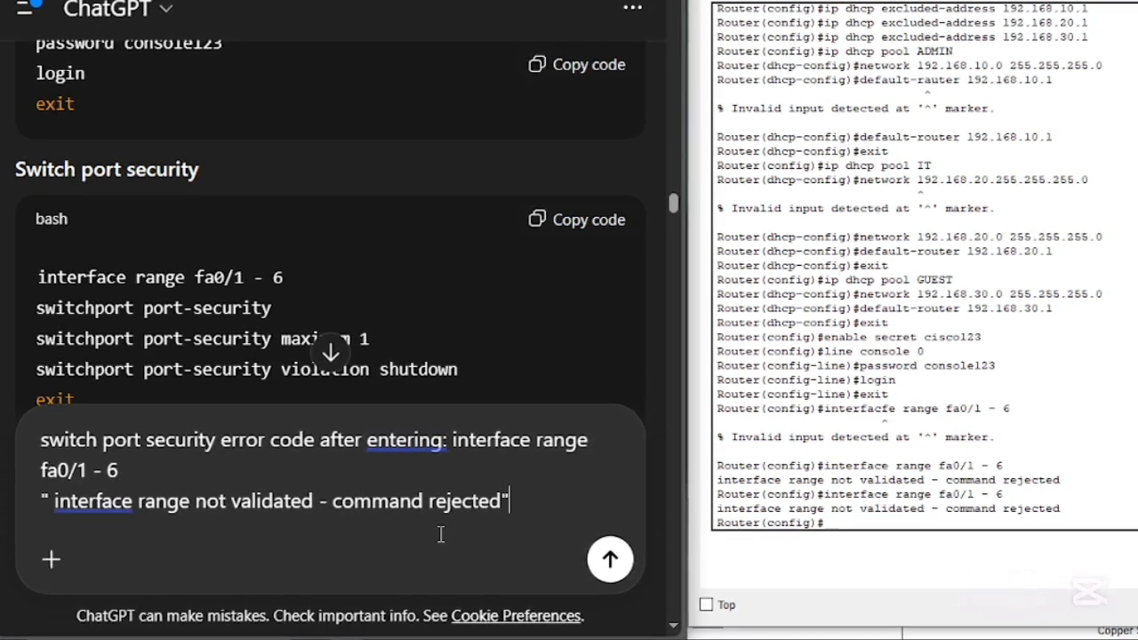
left_click(608, 559)
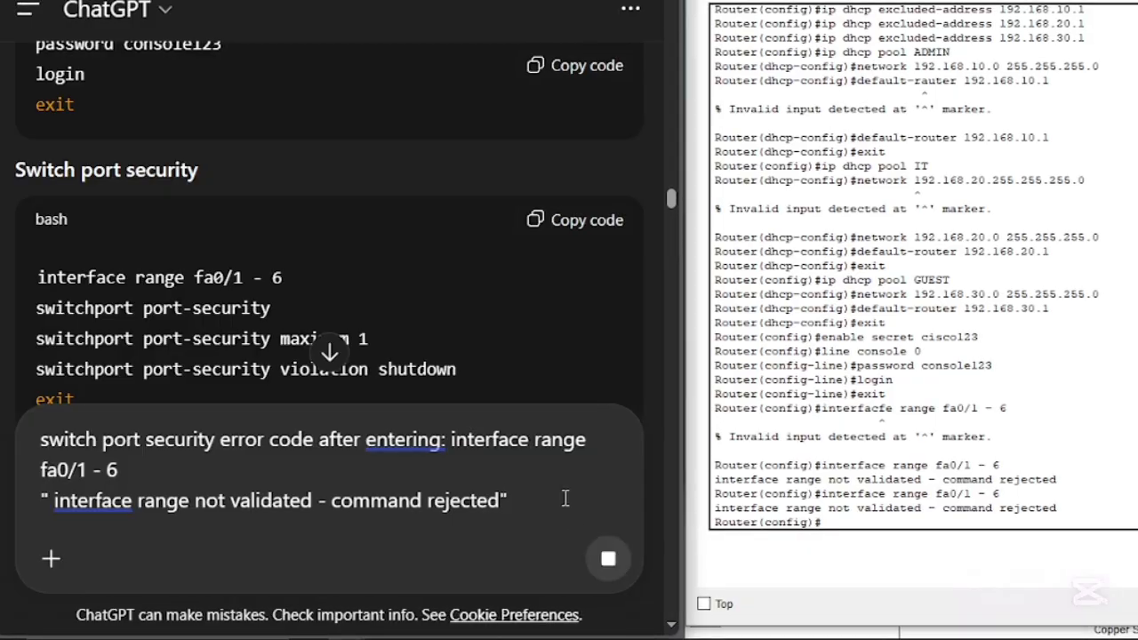
- Read ChatGPT's reply on why the interface range command is rejected and which interface formats to try
scroll(544, 452, "down", 10)
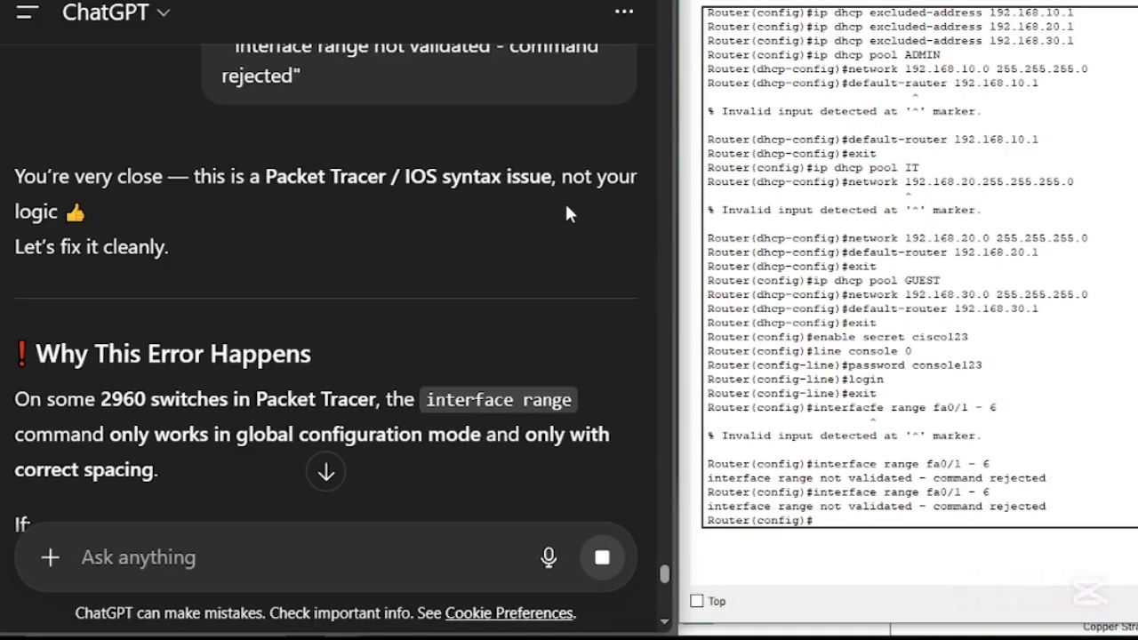
scroll(239, 235, "down", 1)
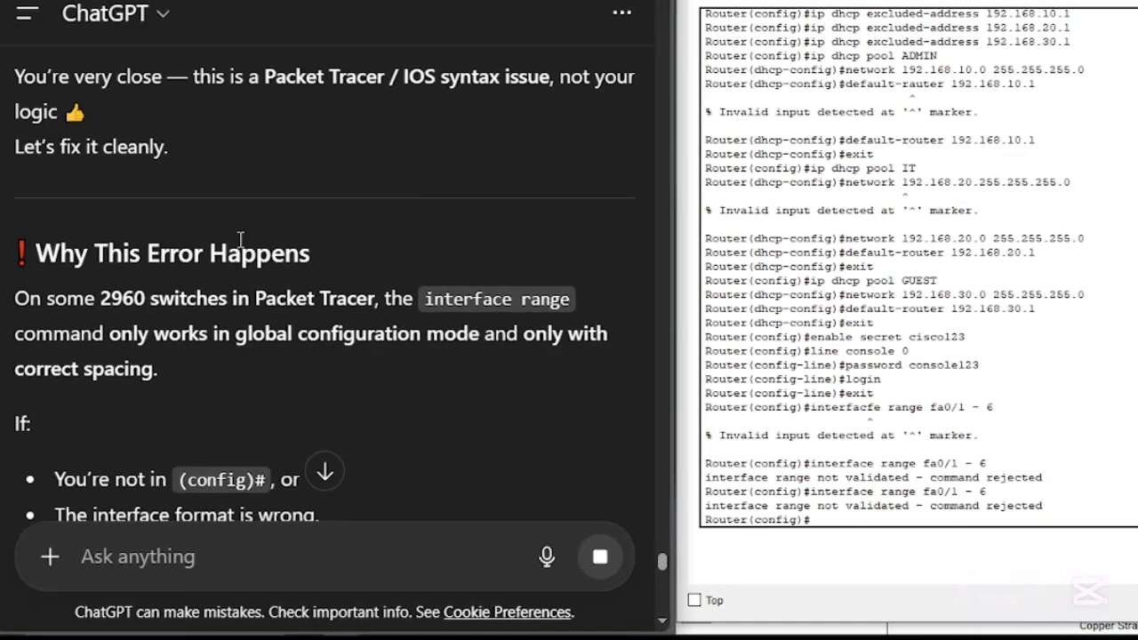
scroll(266, 249, "down", 1)
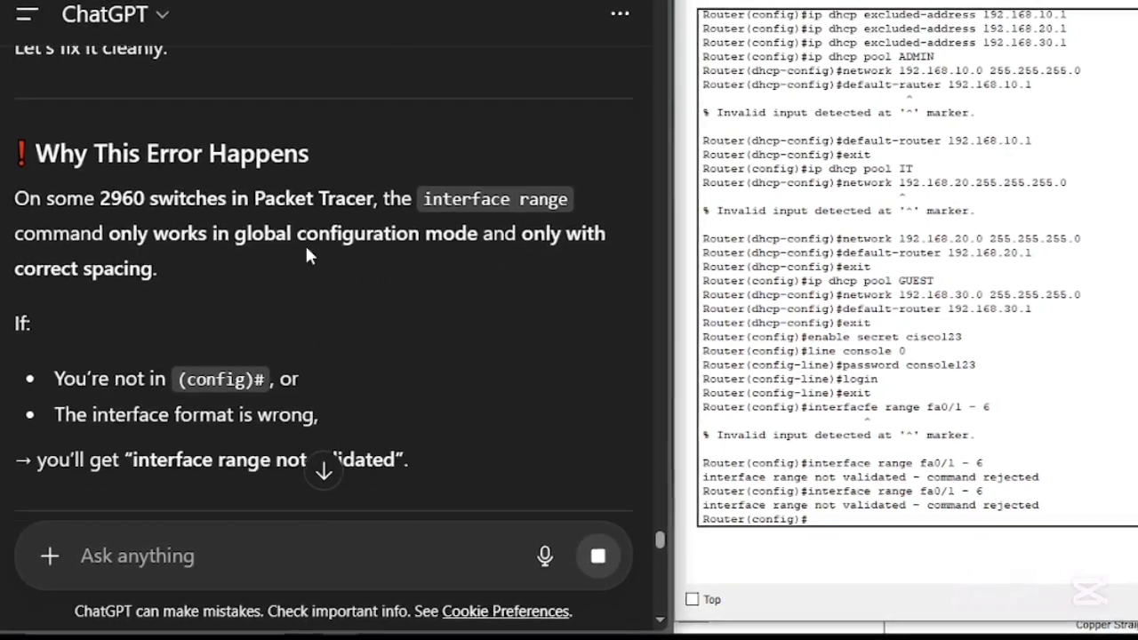
scroll(306, 255, "down", 1)
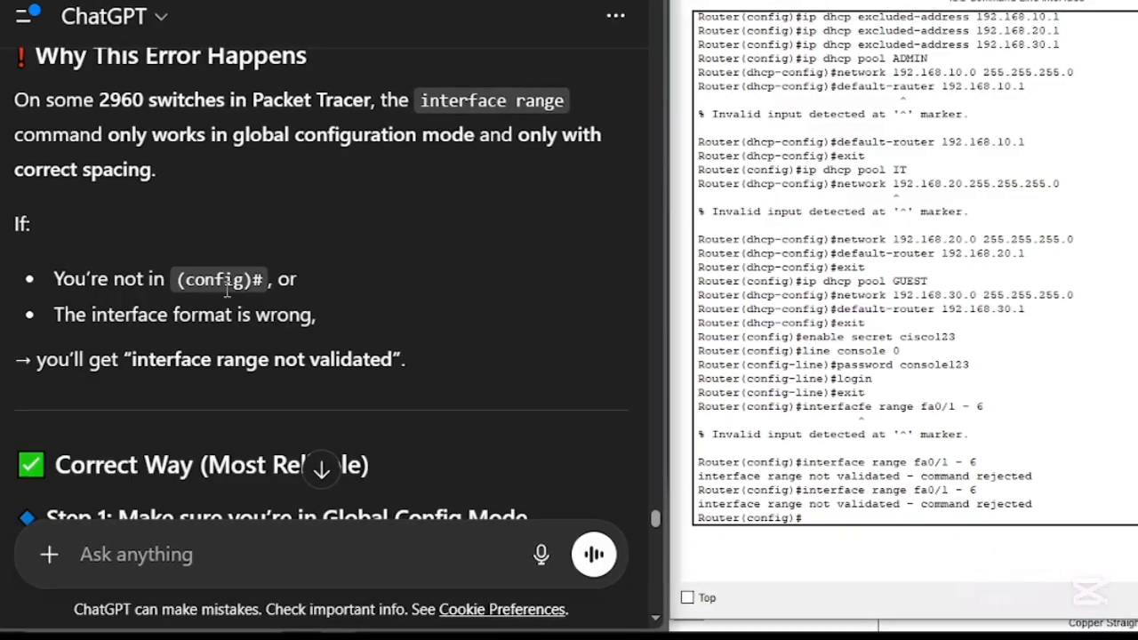
scroll(228, 290, "down", 2)
scroll(232, 305, "down", 2)
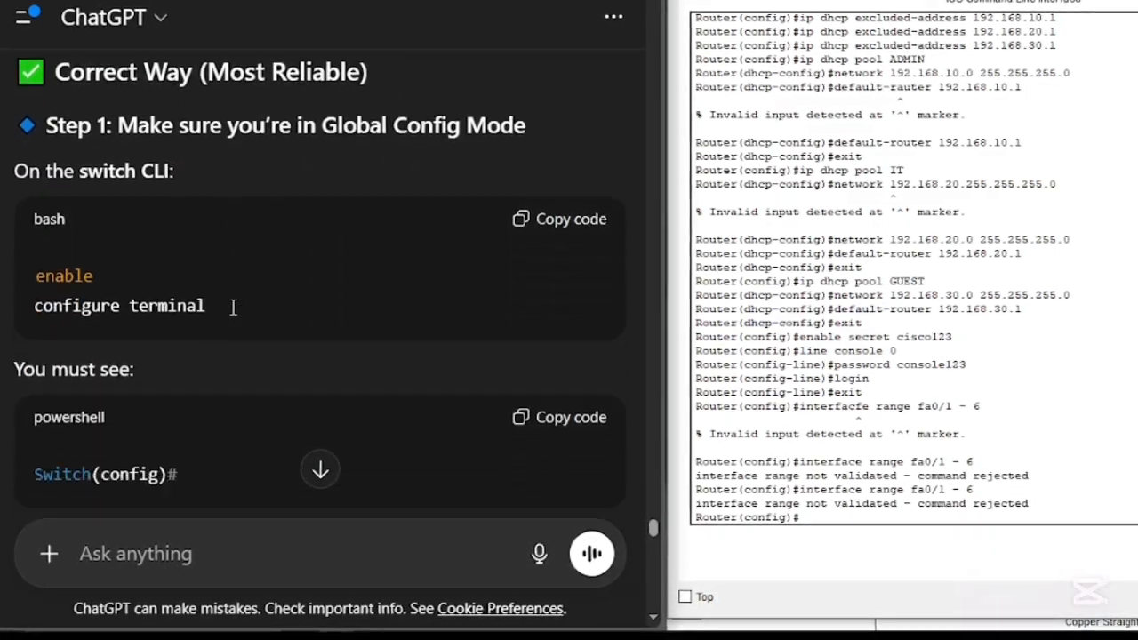
scroll(232, 305, "down", 1)
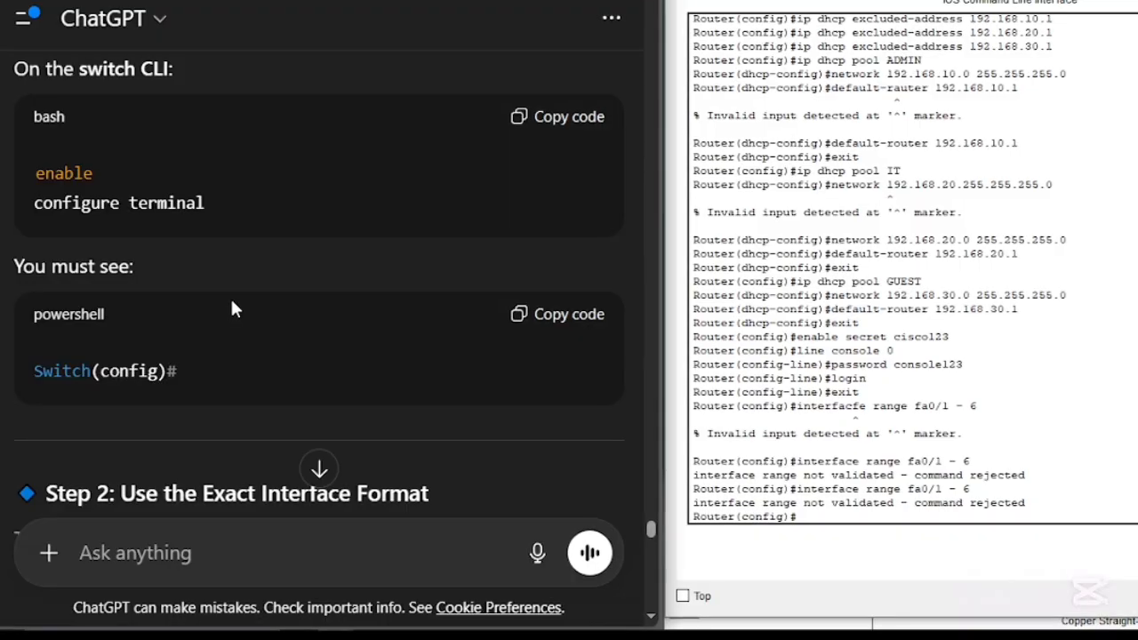
scroll(231, 308, "down", 4)
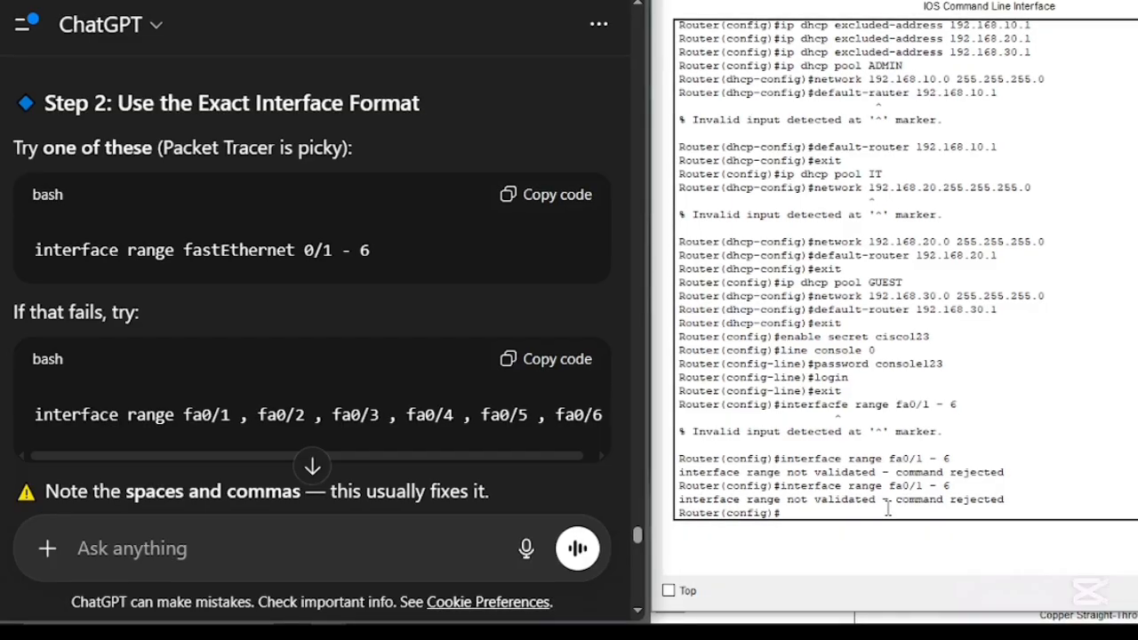
- Try to select the interfaces in the router's CLI with the command interface range fastEthernet 0/1 - 6
key("Up")
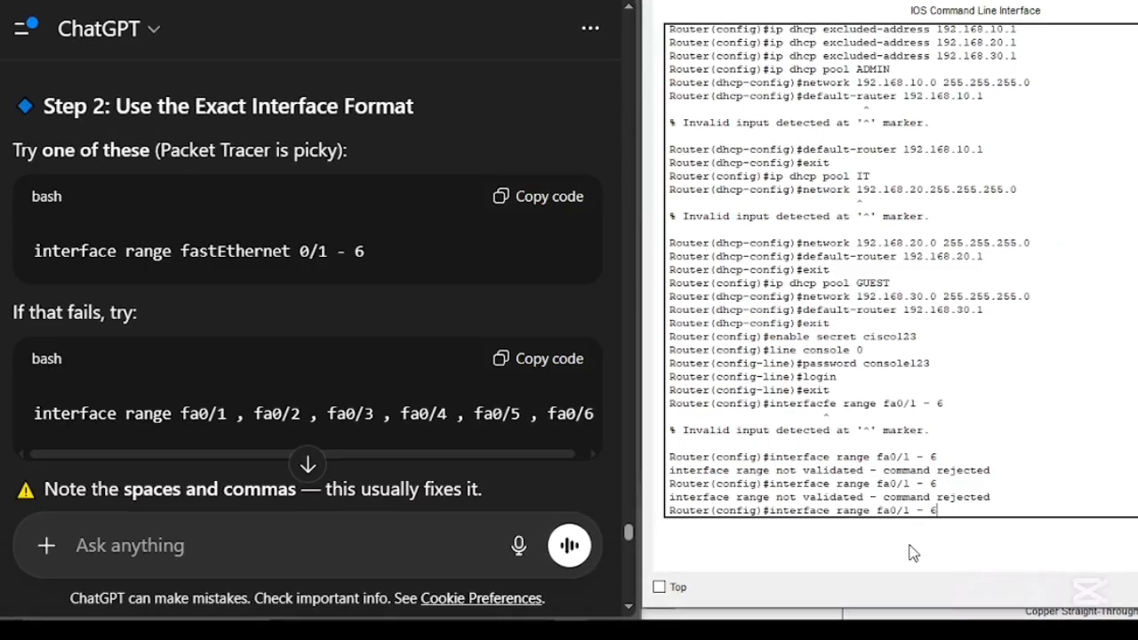
key("Left")
key("Left")
key("Left")
key("Left")
key("Left")
key("Left")
key("Left")
key("Left")
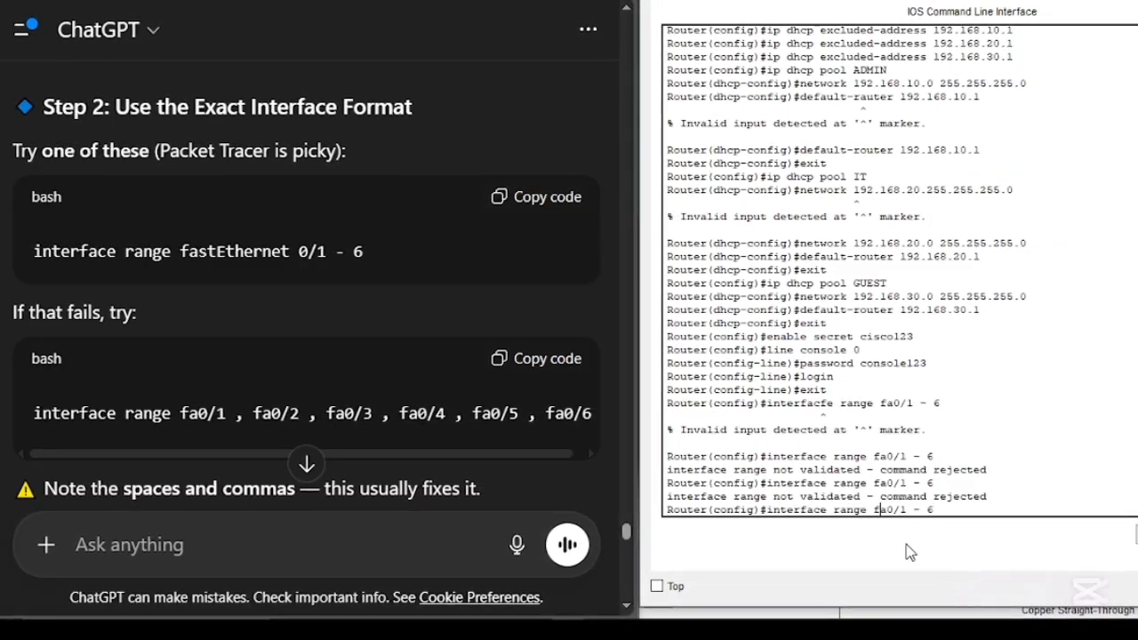
key("BackSpace")
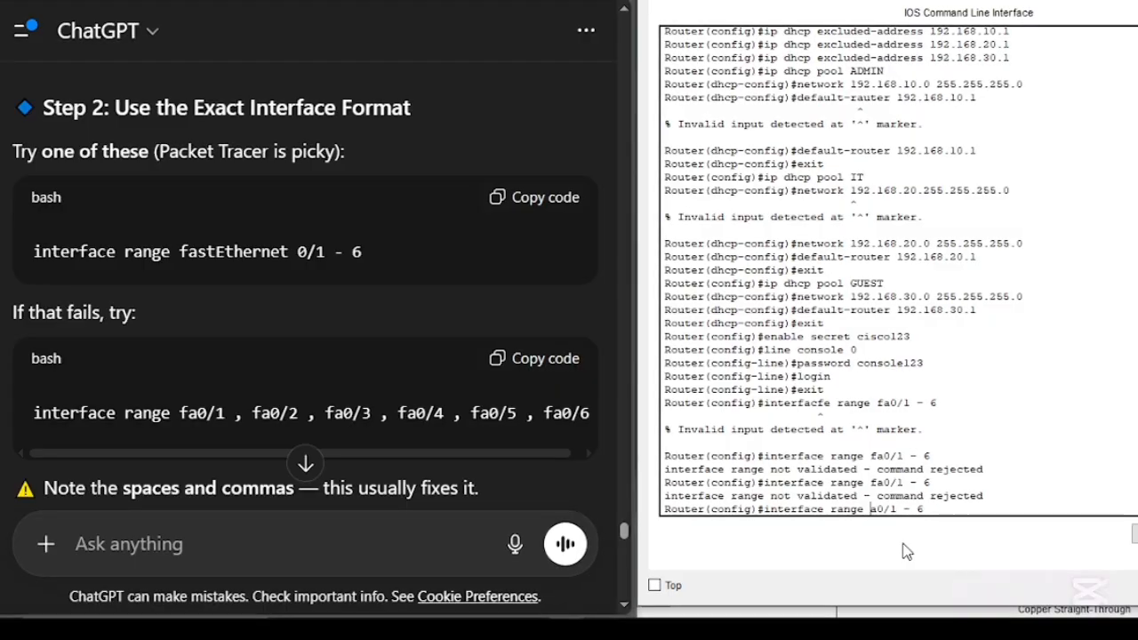
type("fas")
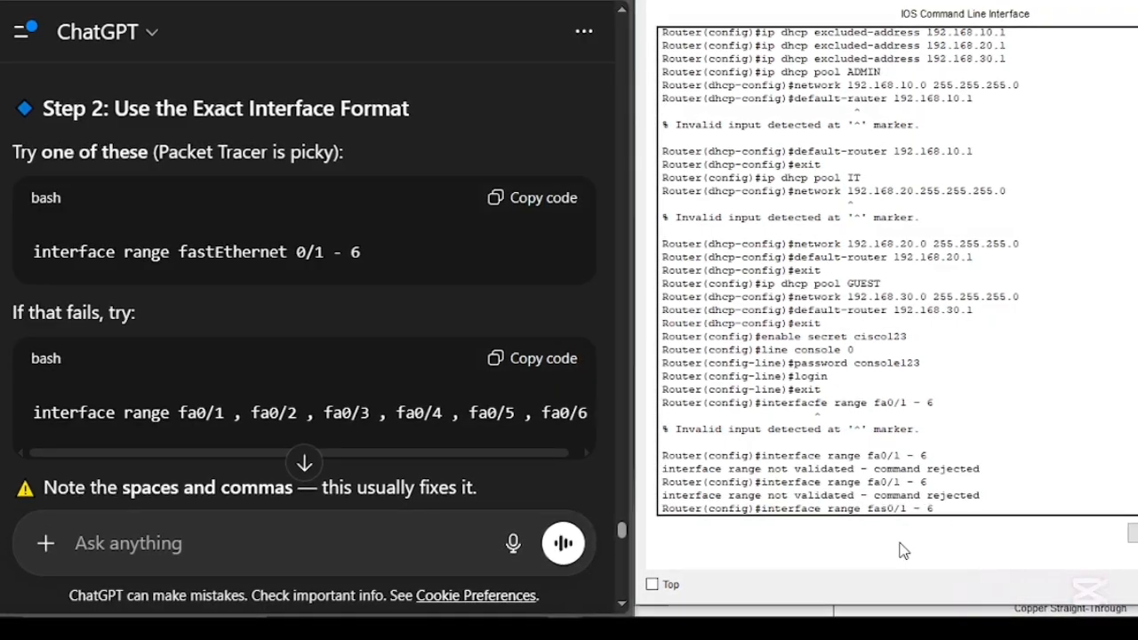
type("tEth")
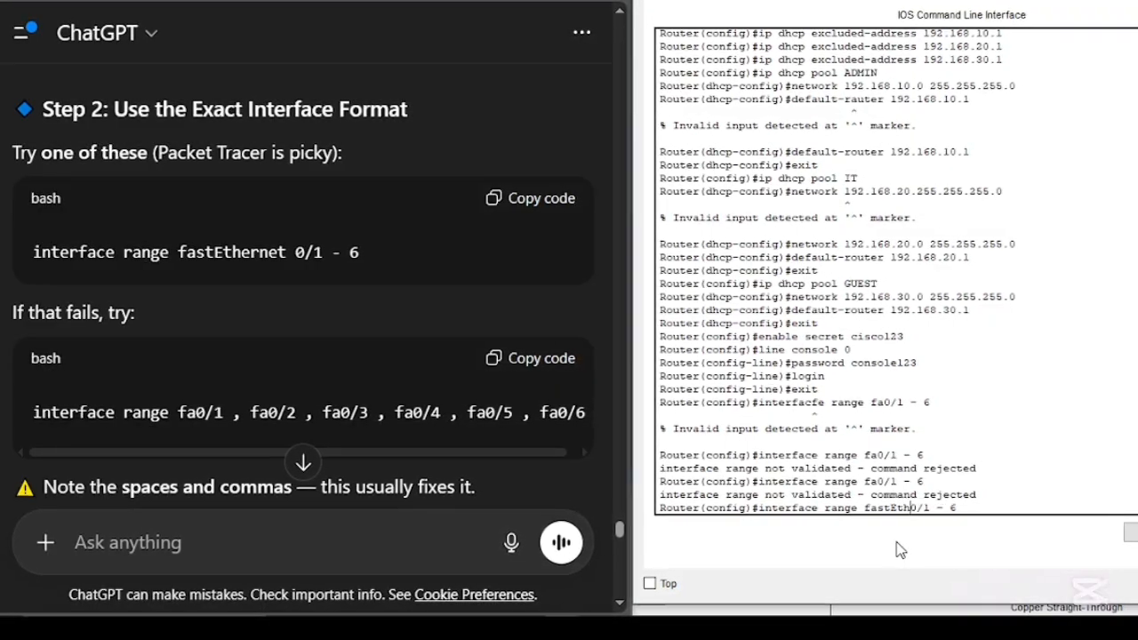
type("ern")
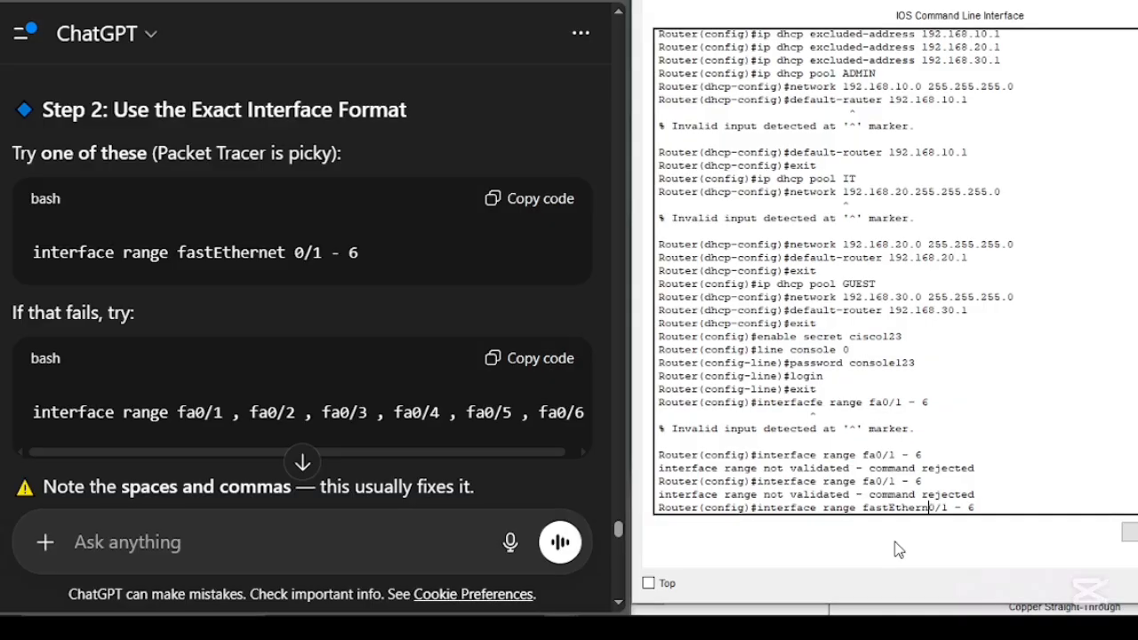
type("et")
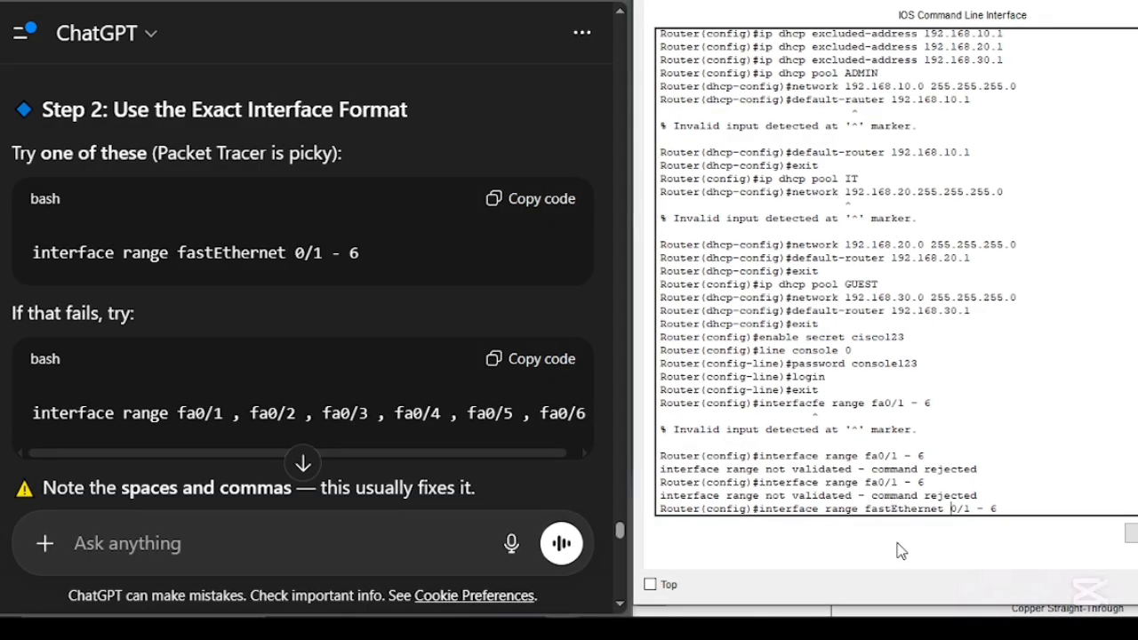
key("Return")
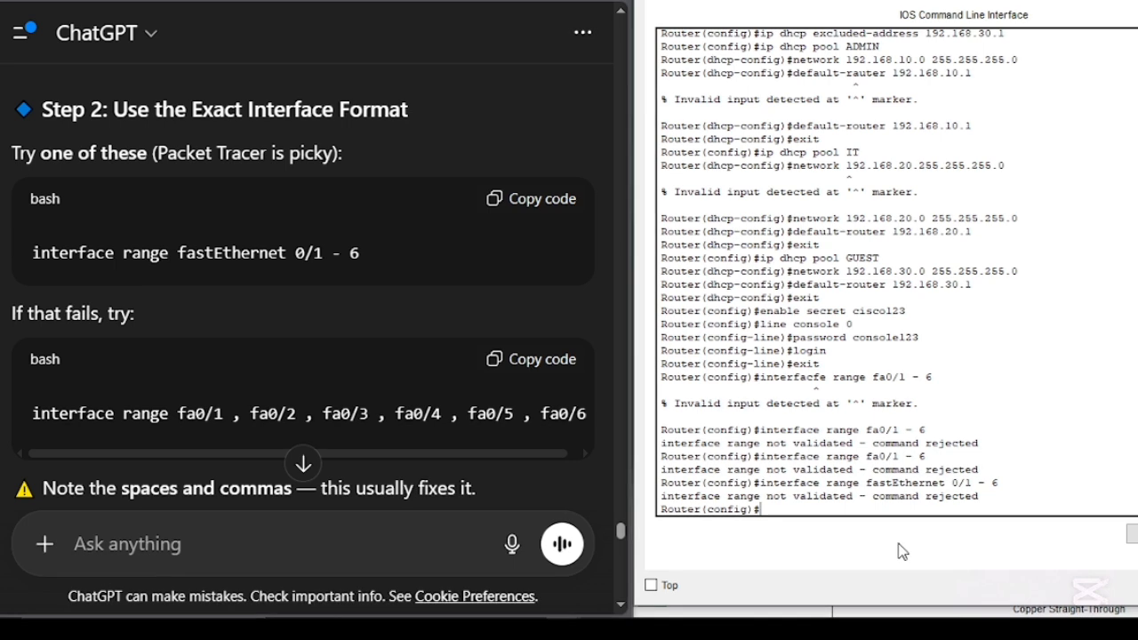
- Rework the rejected fastEthernet command on the router's command line into a comma-separated list beginning interface range fa0/1,
key("Up")
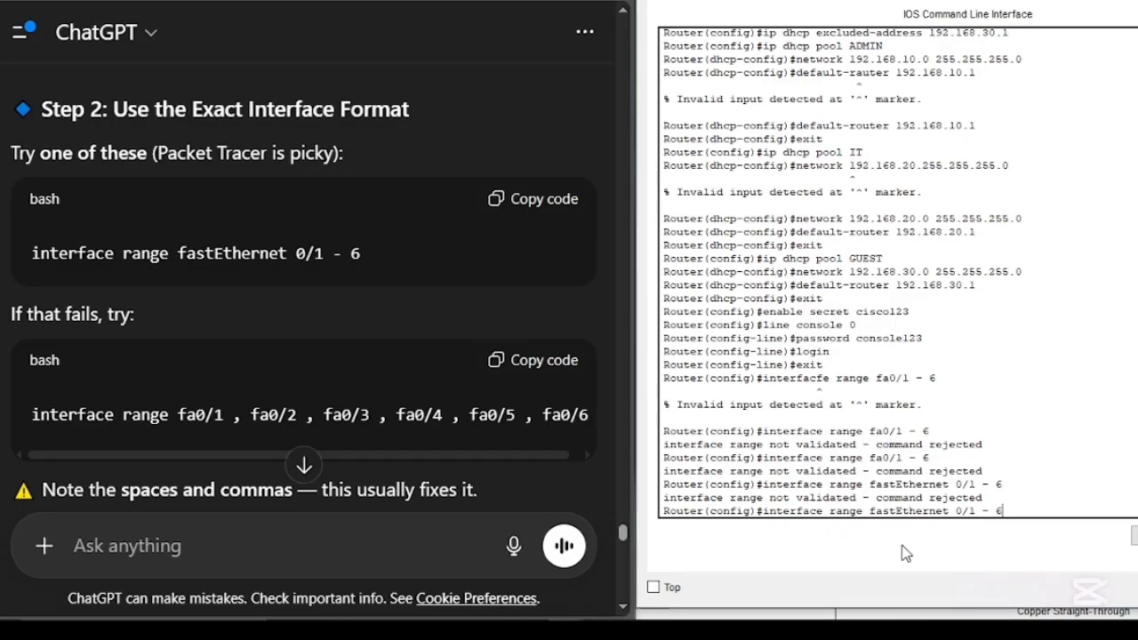
key("BackSpace")
key("BackSpace")
key("BackSpace")
key("BackSpace")
key("BackSpace")
key("BackSpace")
key("BackSpace")
key("BackSpace")
key("BackSpace")
key("BackSpace")
key("BackSpace")
key("BackSpace")
key("BackSpace")
key("BackSpace")
key("BackSpace")
key("BackSpace")
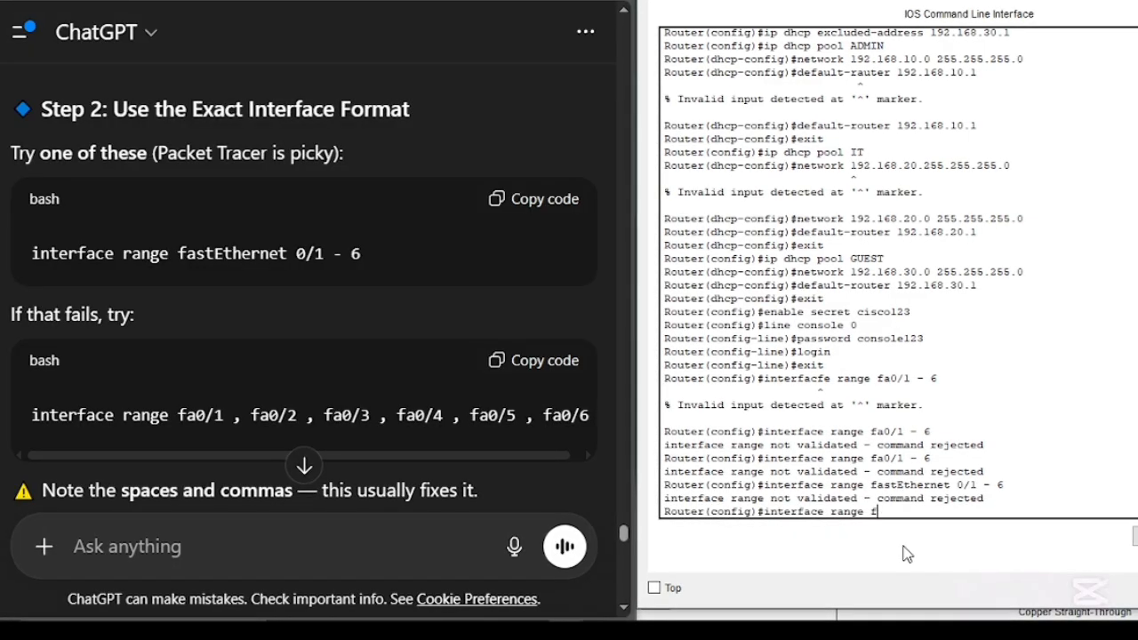
type("fa")
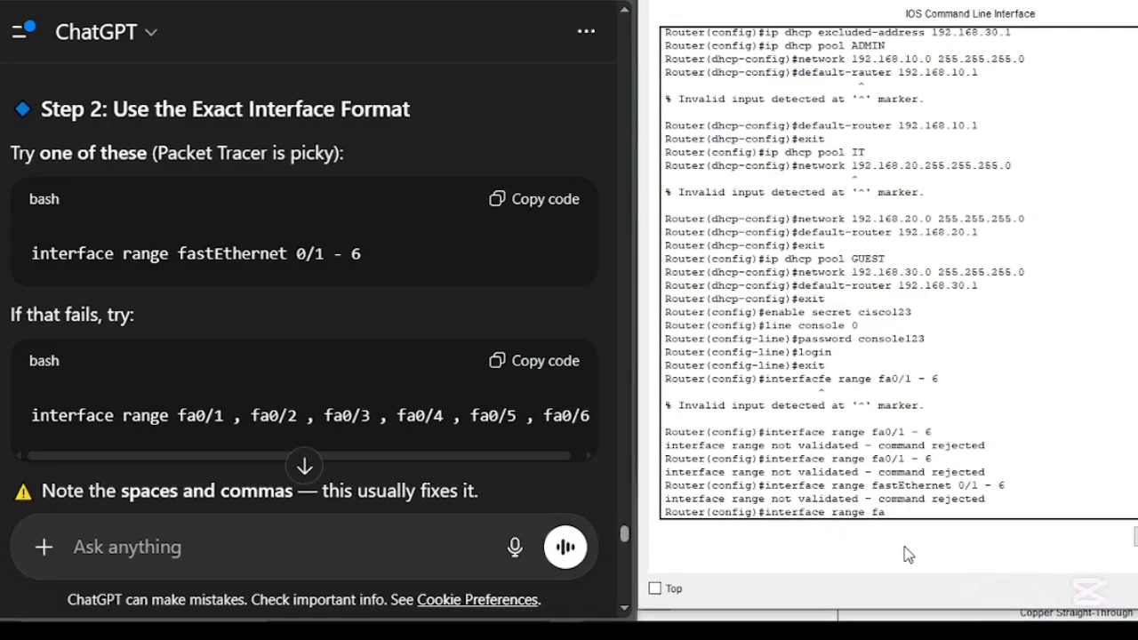
type("0/1")
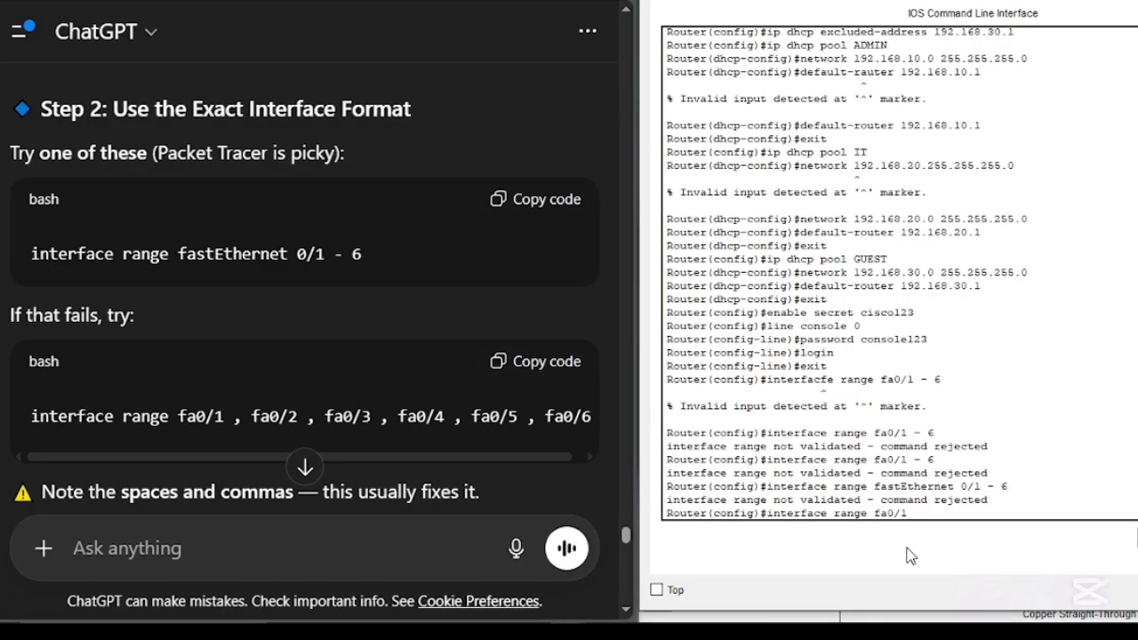
type(",")
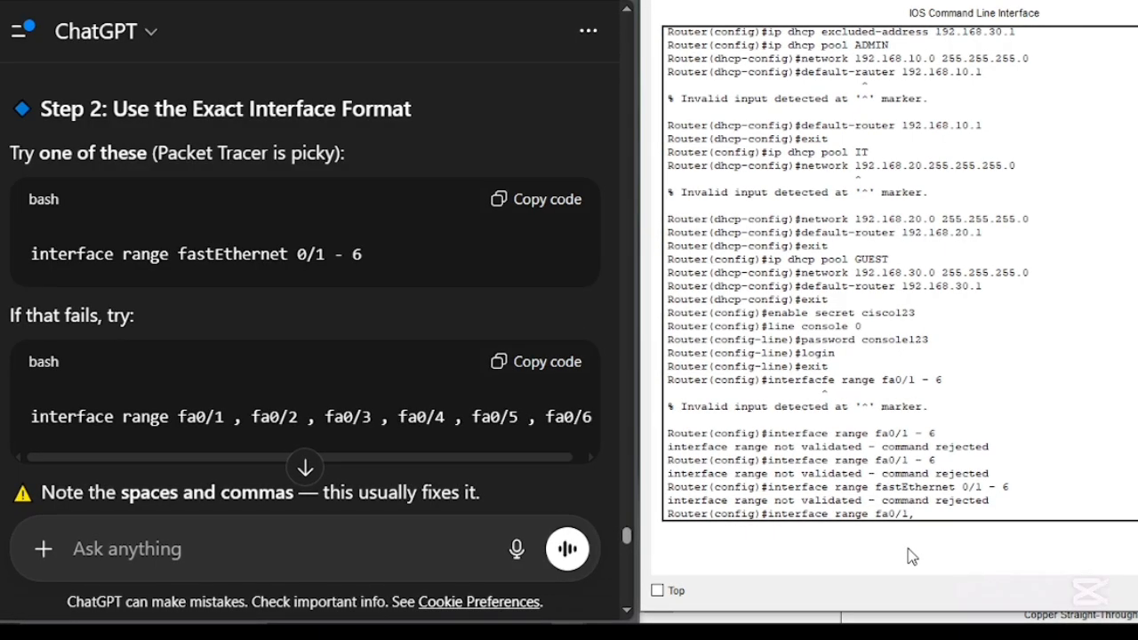
left_click_drag(853, 0, 853, 26)
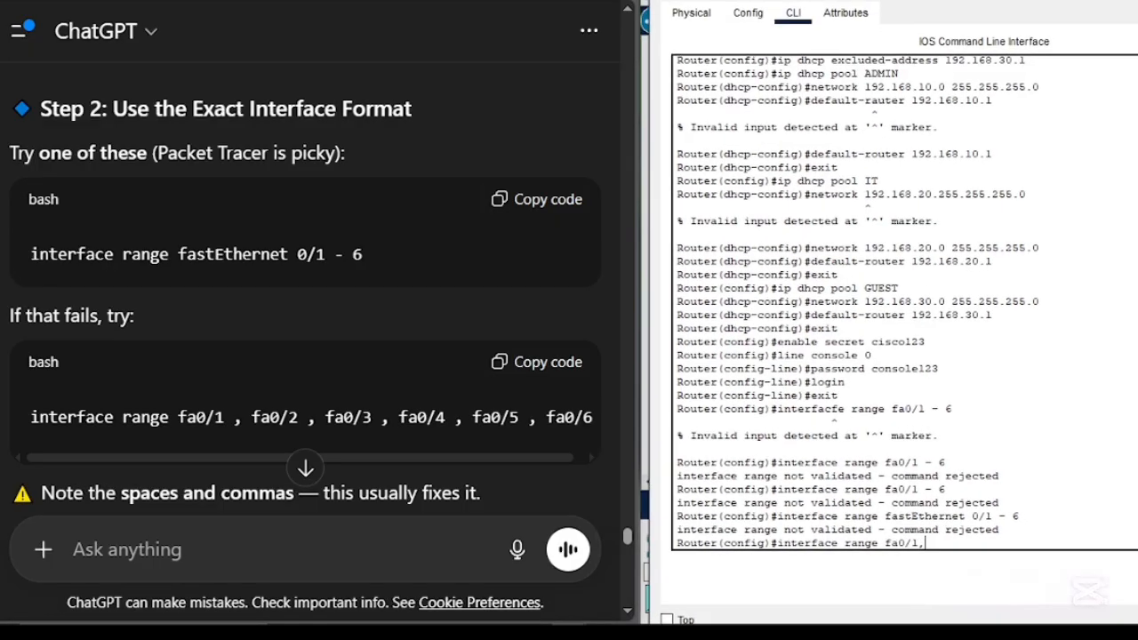
left_click(686, 0)
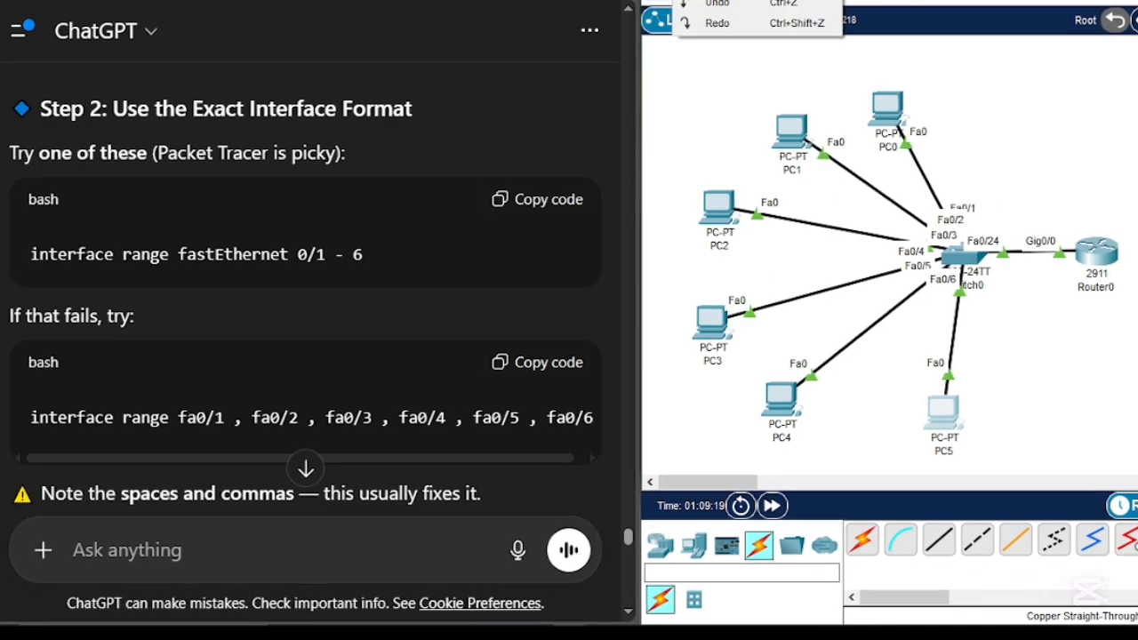
mouse_move(864, 624)
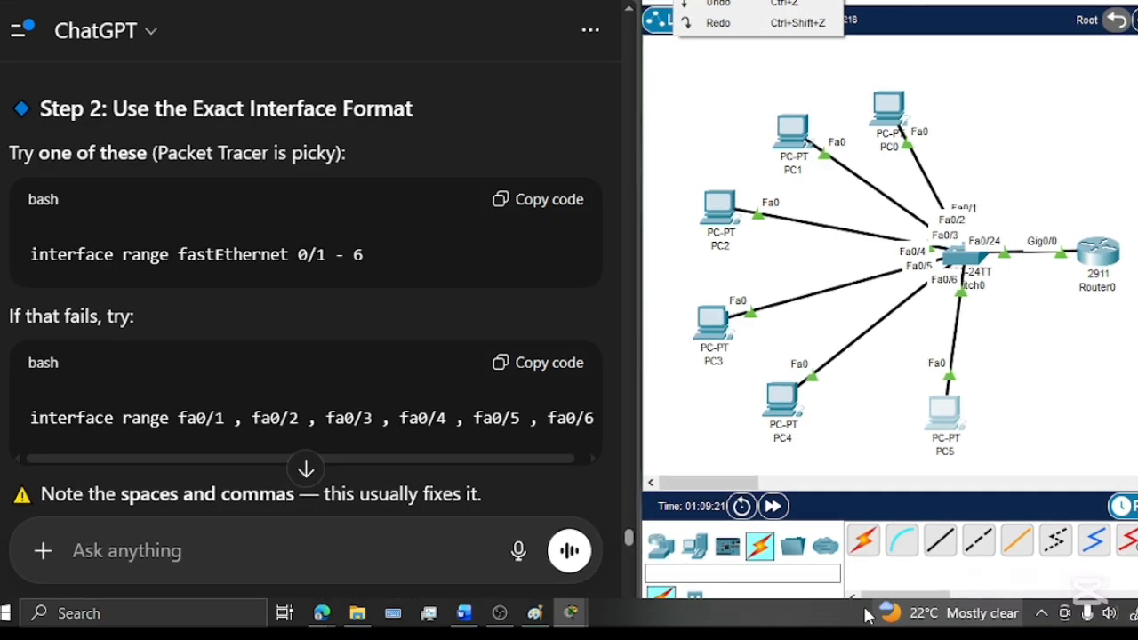
mouse_move(574, 620)
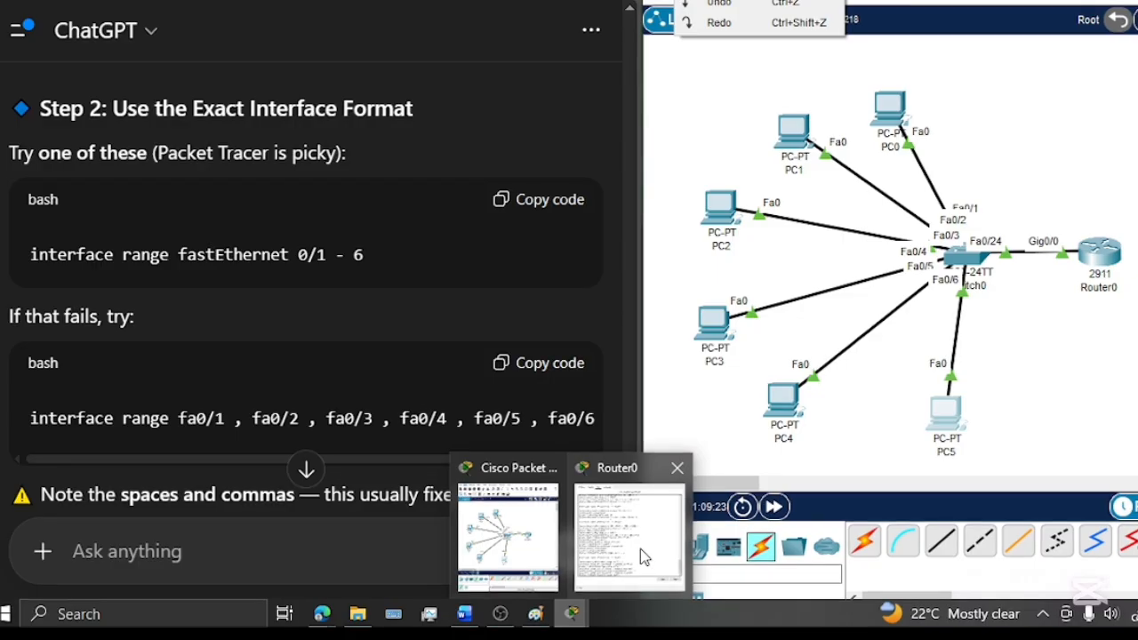
left_click(640, 549)
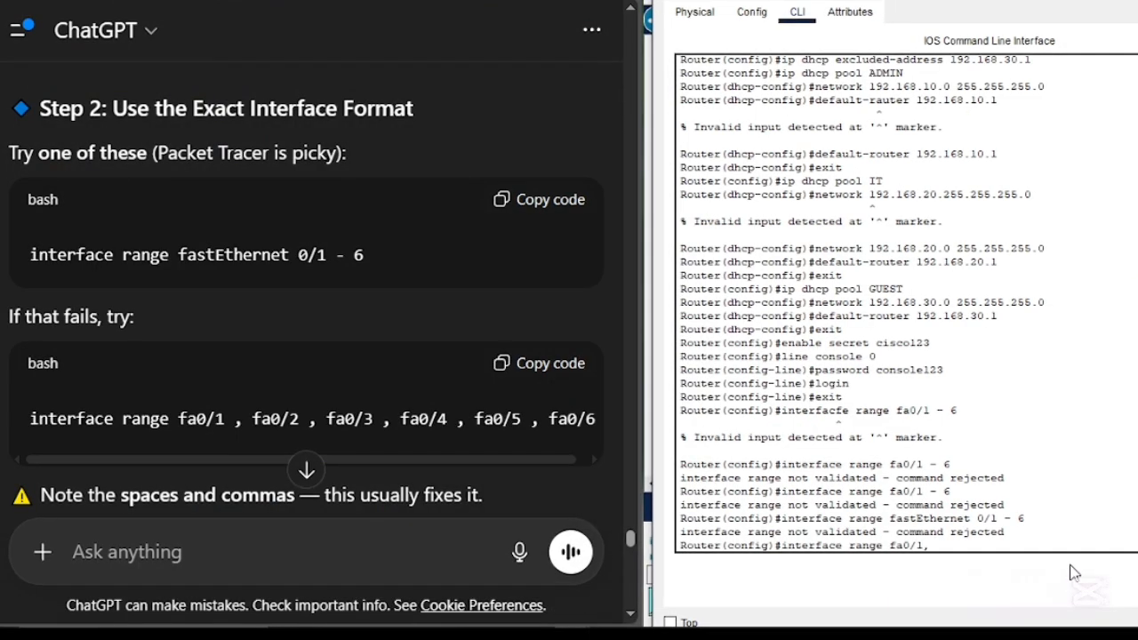
- Continue the interface range list in the router's CLI with fa0/2, and begin the third fa interface entry
type("fa")
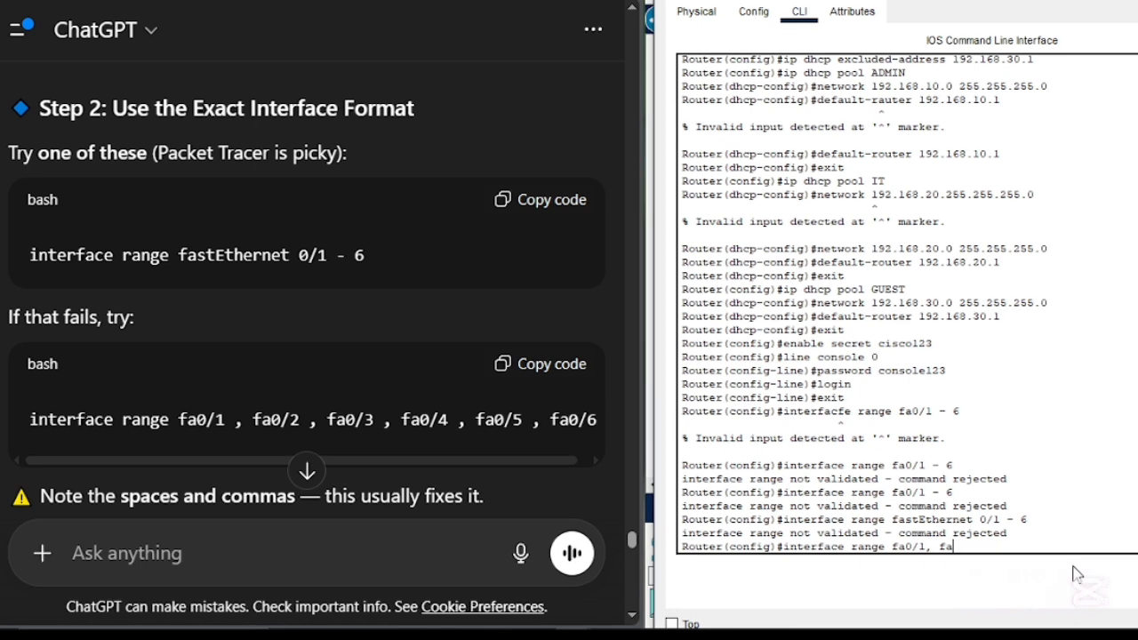
type("0")
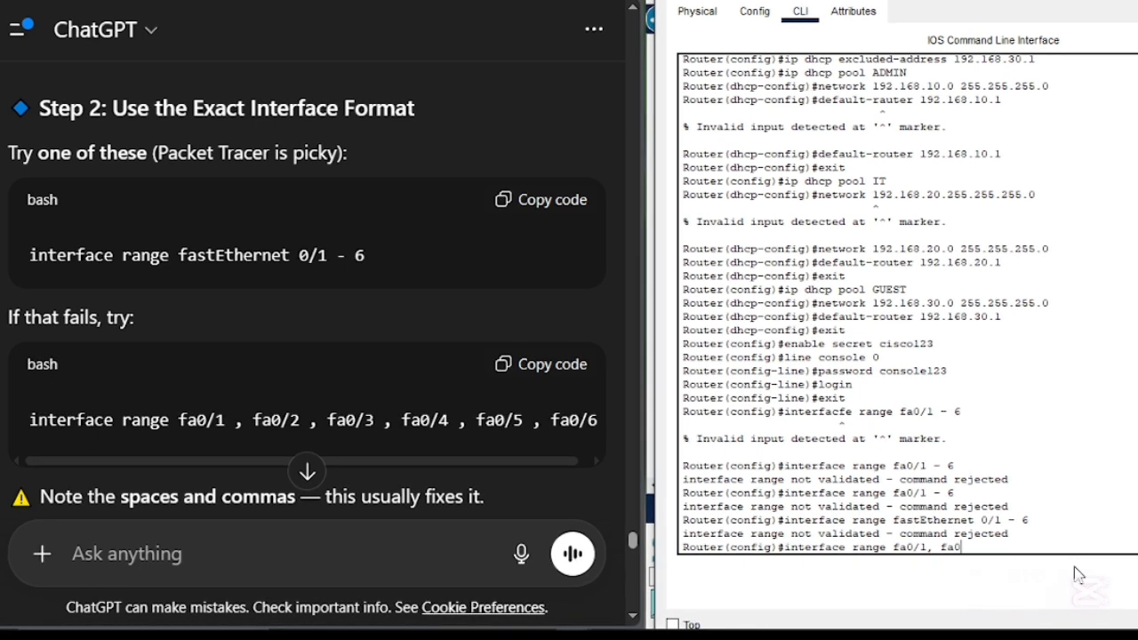
type("/2")
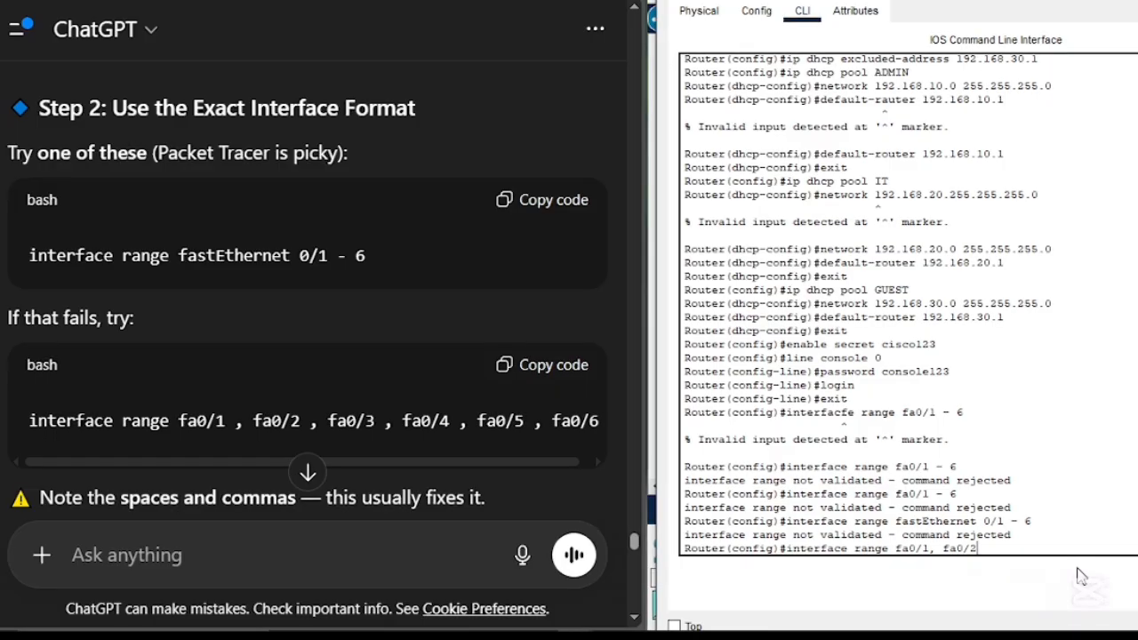
type(",")
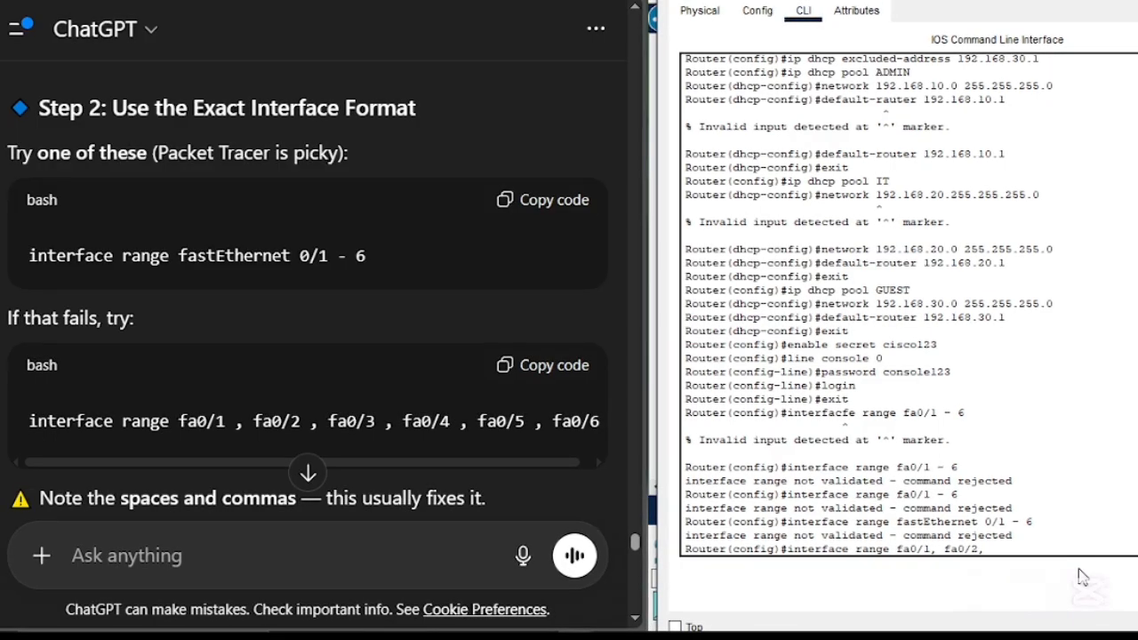
type(" fa0/3, fa0/4, fa0")
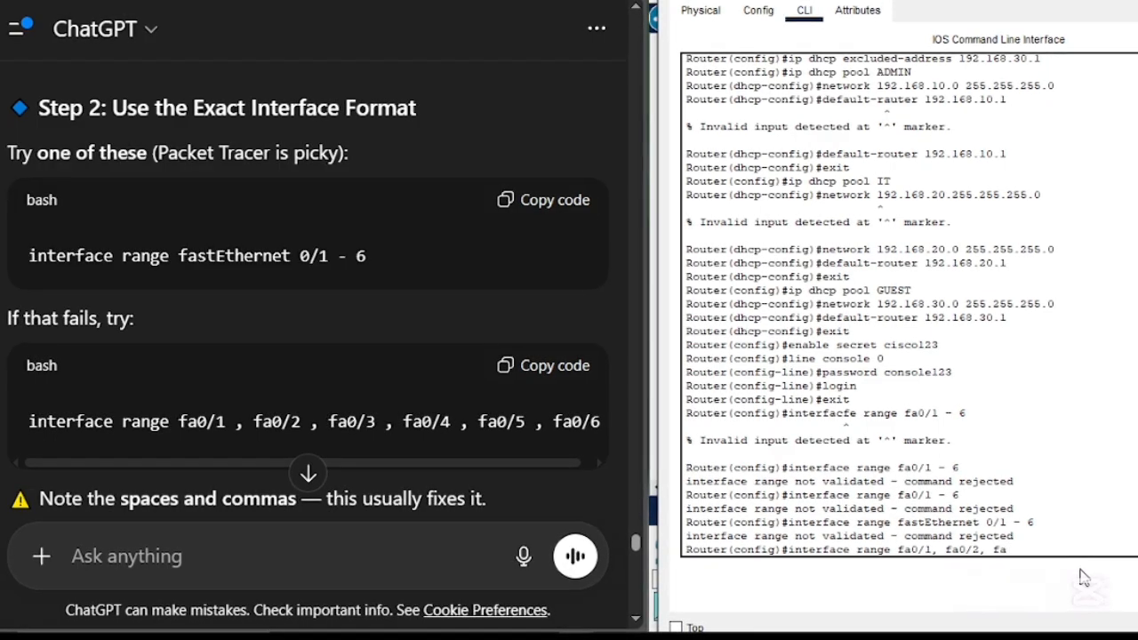
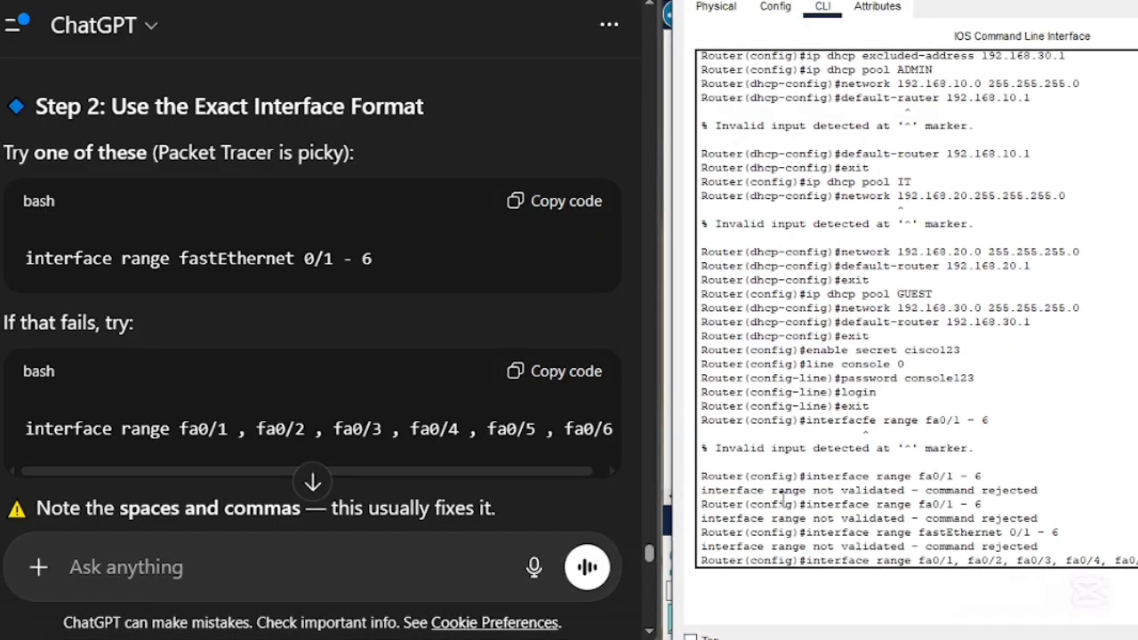
- Read ChatGPT's reply on the comma-separated interface range, the port security commands and the method of configuring ports one by one
scroll(476, 432, "down", 2)
scroll(498, 432, "up", 1)
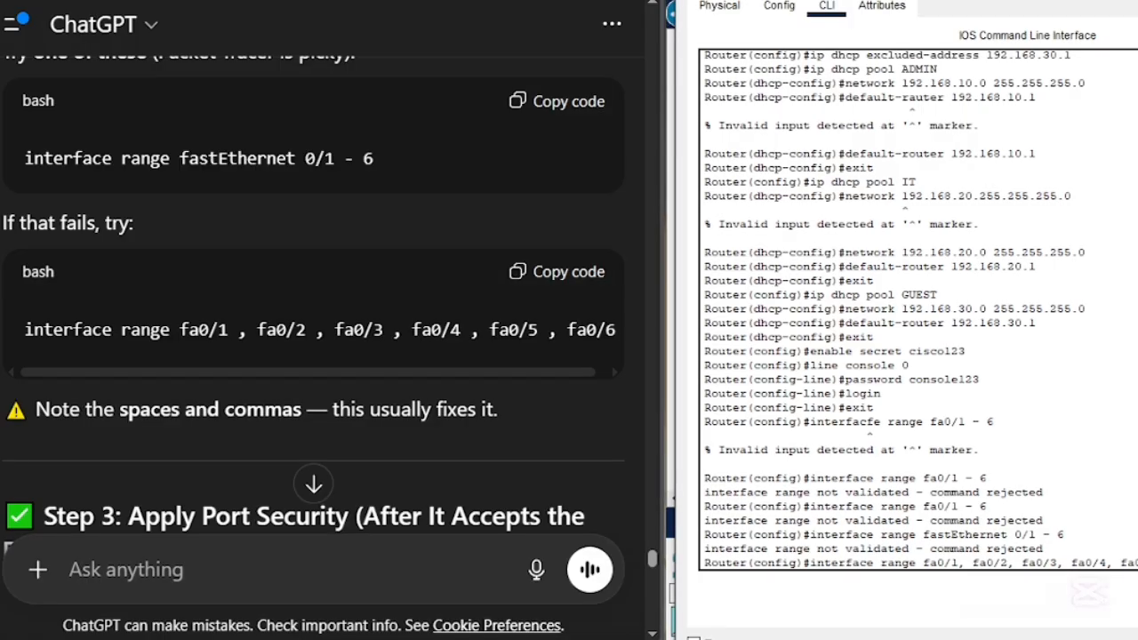
left_click_drag(558, 374, 595, 373)
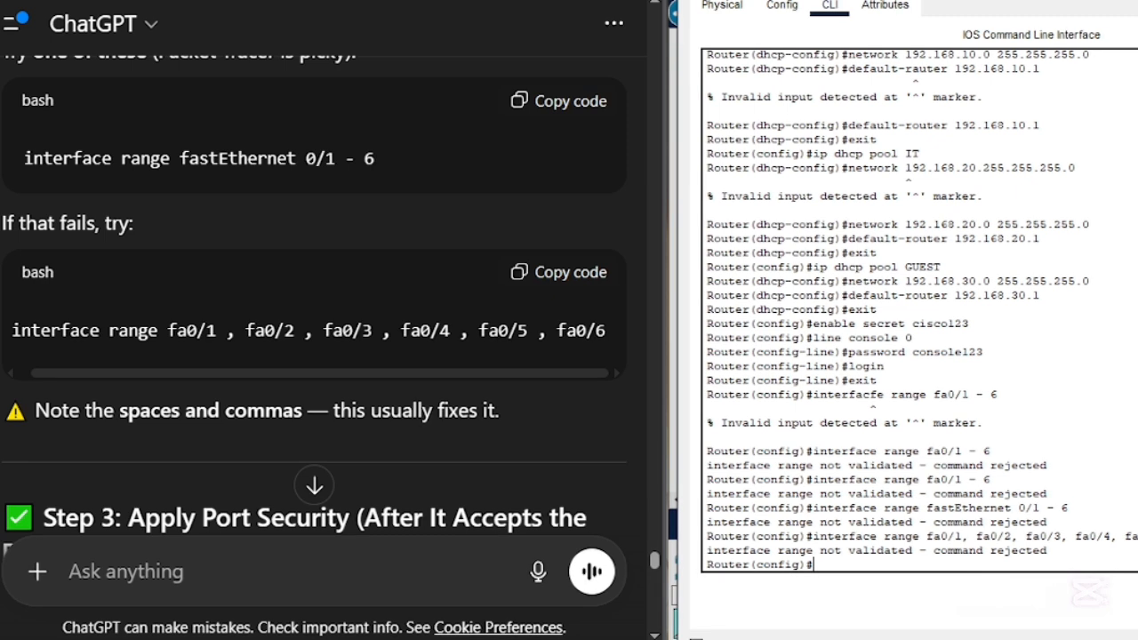
scroll(377, 413, "down", 3)
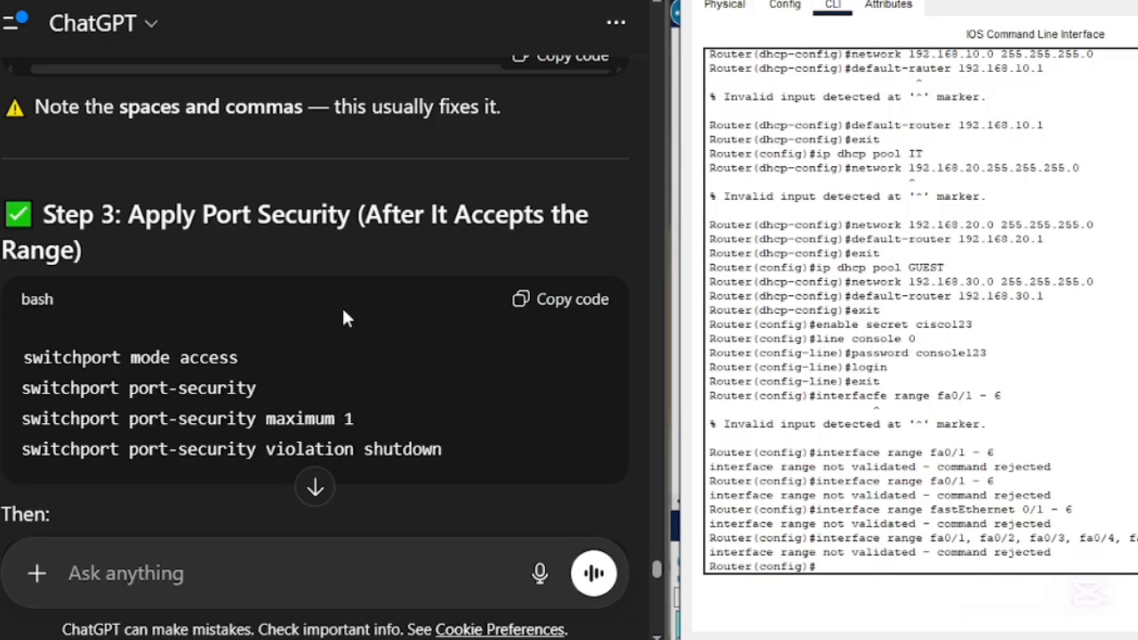
scroll(343, 311, "down", 4)
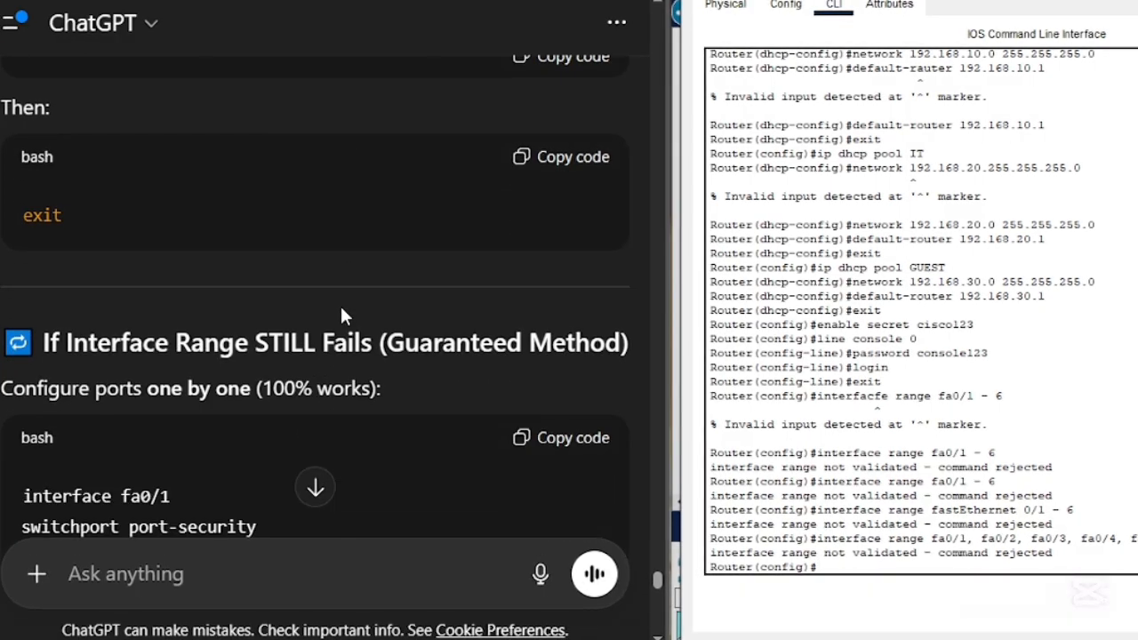
scroll(345, 316, "down", 1)
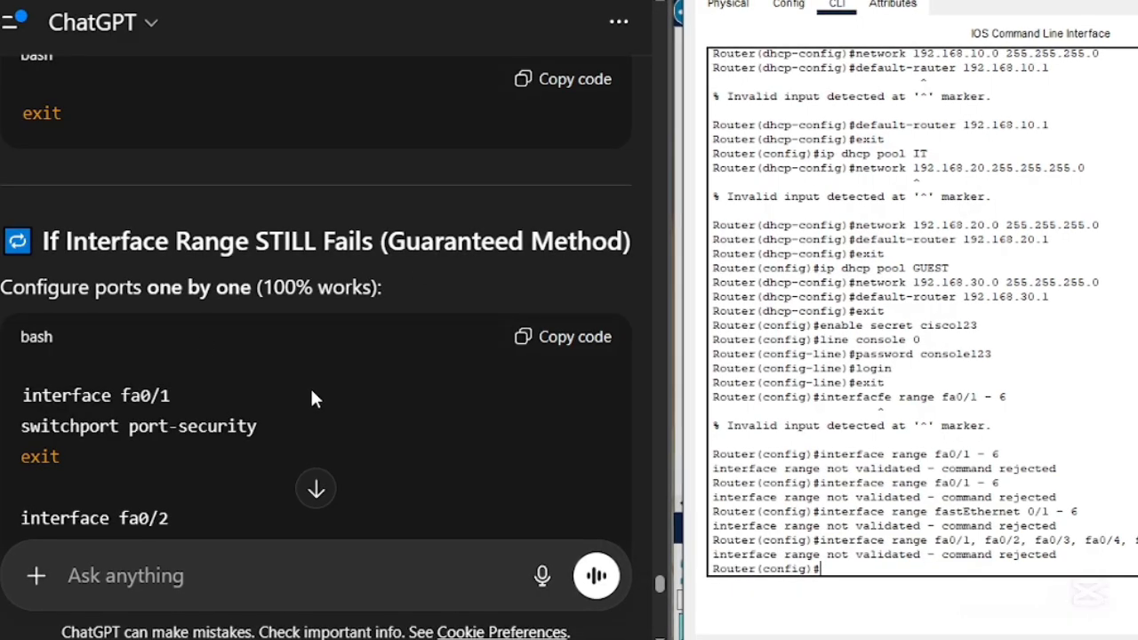
scroll(307, 396, "down", 3)
scroll(308, 396, "up", 2)
scroll(308, 391, "down", 1)
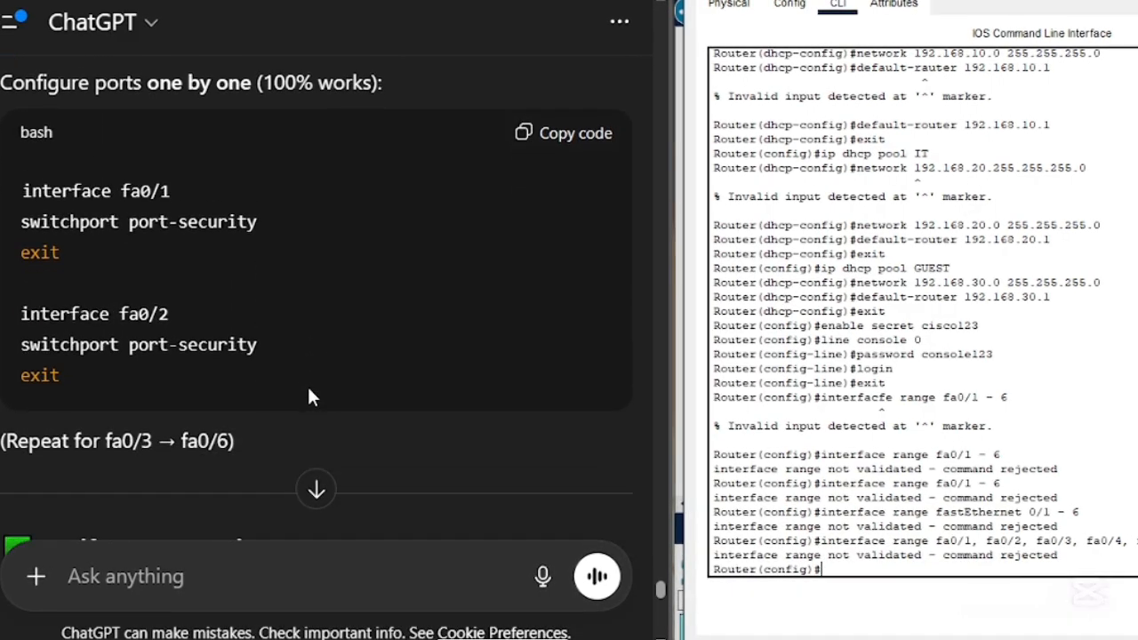
scroll(308, 391, "up", 1)
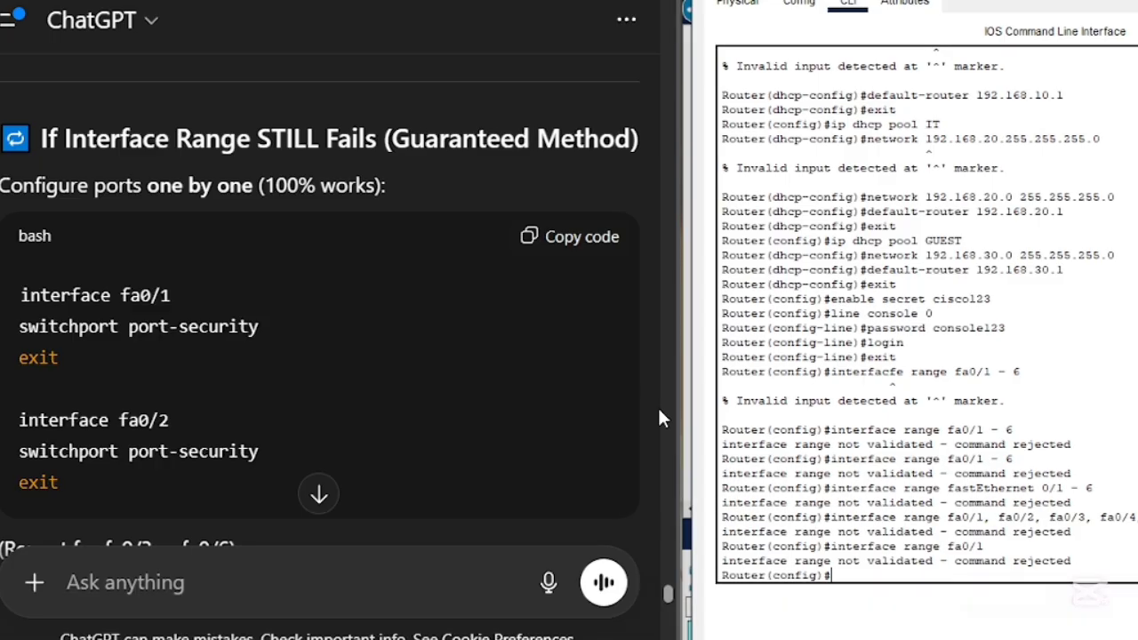
- Remove the range keyword from the recalled command and try interface fa0/1 in the router's configuration mode
key("Up")
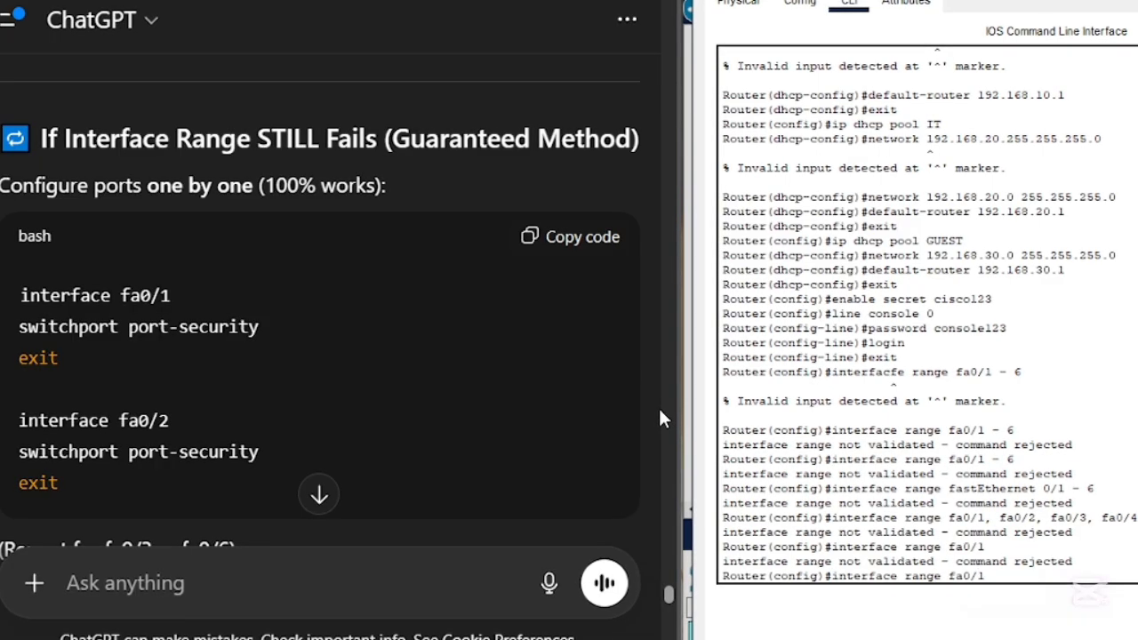
key("BackSpace")
key("BackSpace")
key("BackSpace")
key("BackSpace")
key("BackSpace")
key("BackSpace")
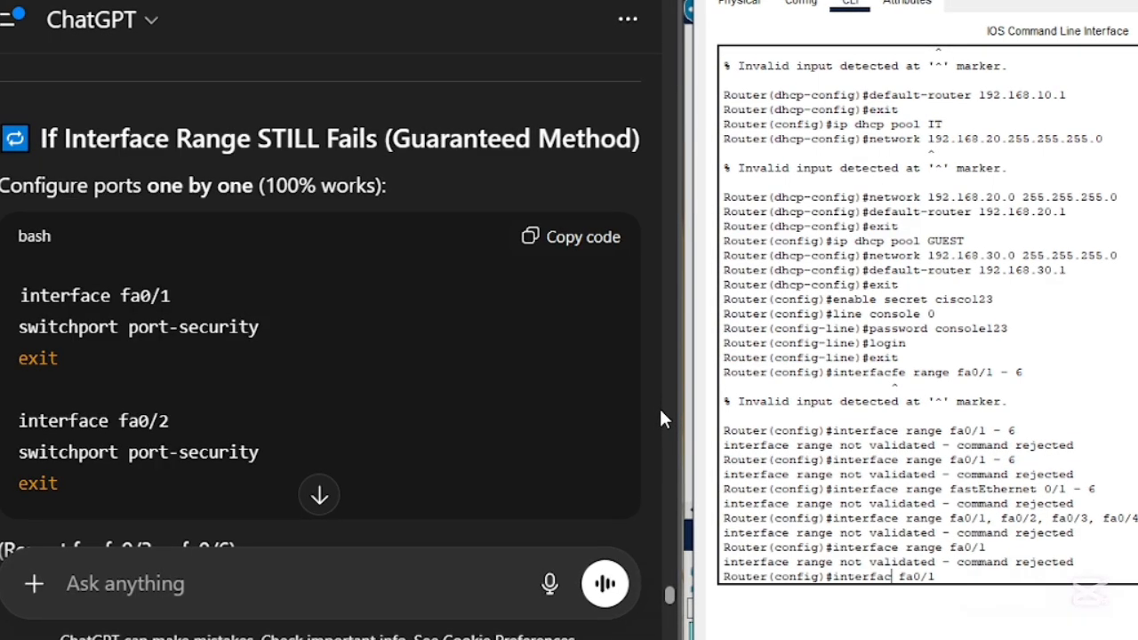
key("Return")
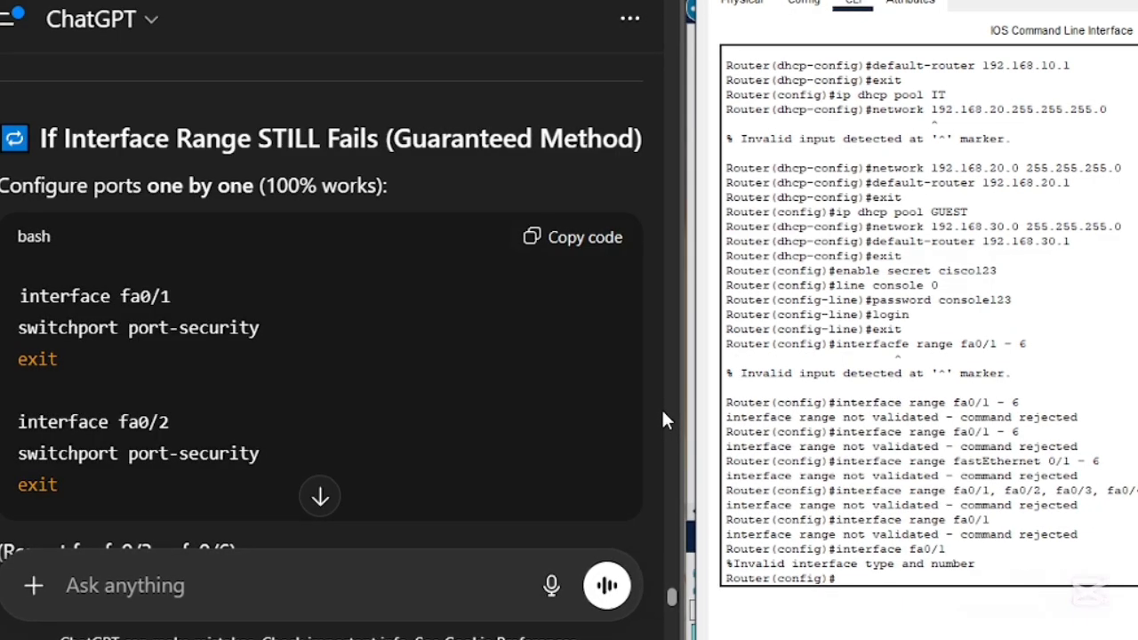
- Retype the command interface fa0/1 from scratch in the router's CLI and try it again
type("interface fa0/")
key("BackSpace")
key("BackSpace")
key("BackSpace")
key("BackSpace")
key("BackSpace")
key("BackSpace")
key("BackSpace")
key("BackSpace")
key("BackSpace")
key("BackSpace")
key("BackSpace")
key("BackSpace")
key("BackSpace")
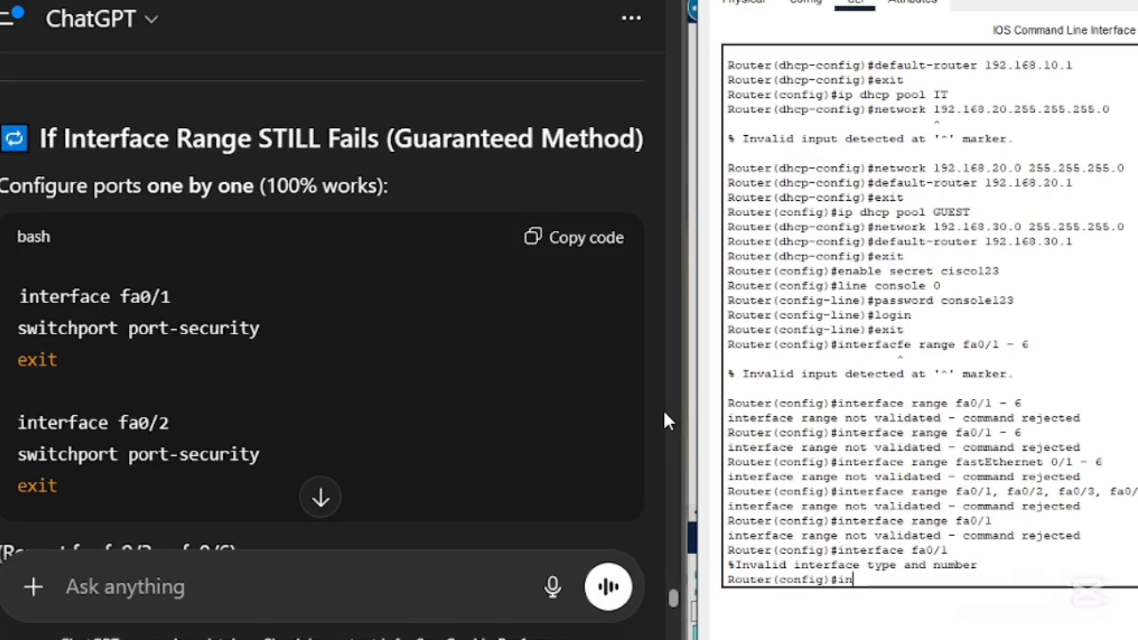
type("nterface")
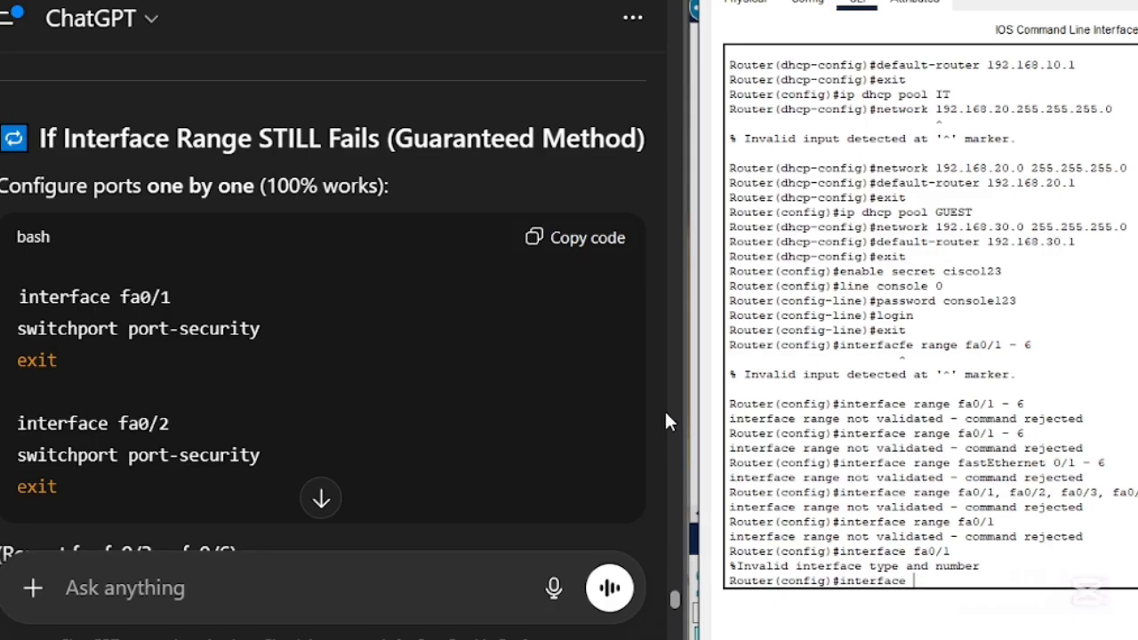
type(" fa")
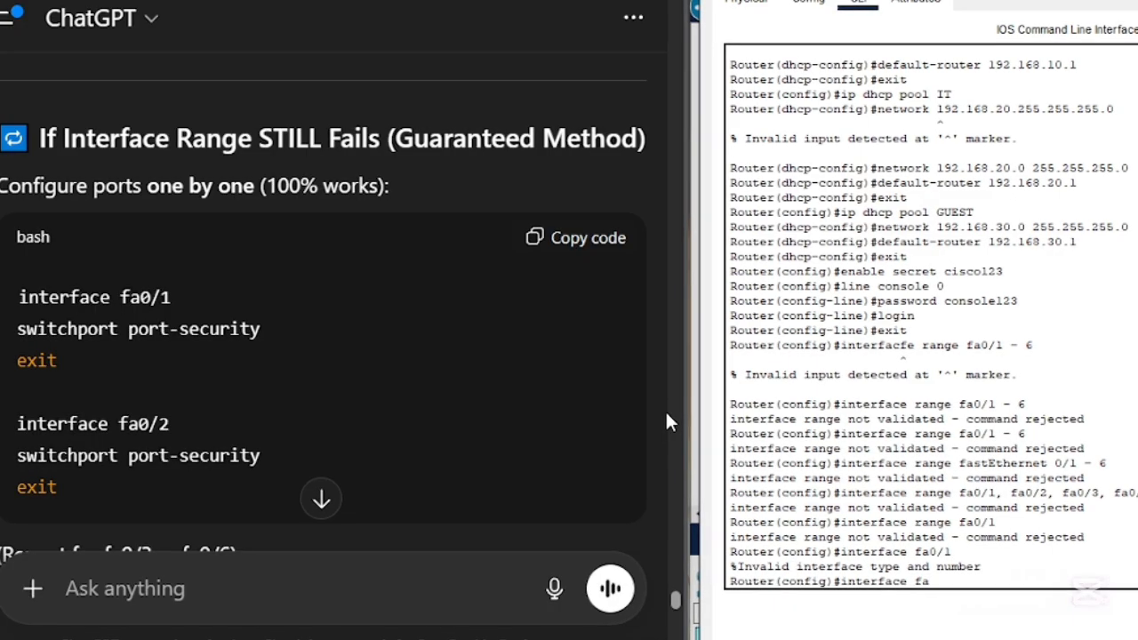
type("0/1")
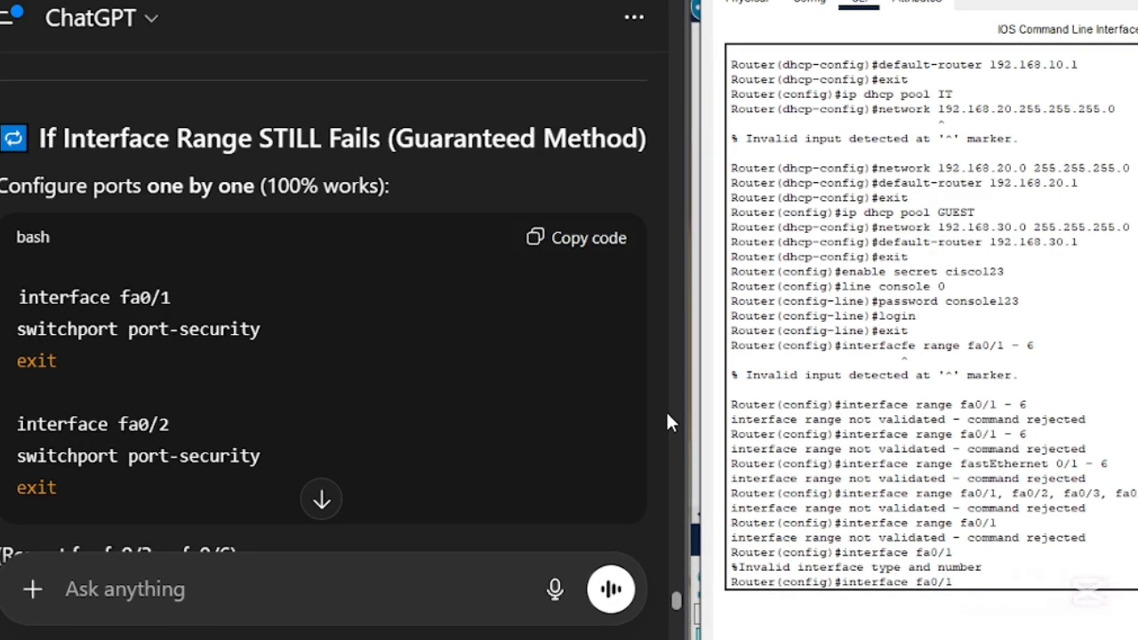
key("Return")
- Exit the router's global configuration mode to return to the privileged prompt
type("exit")
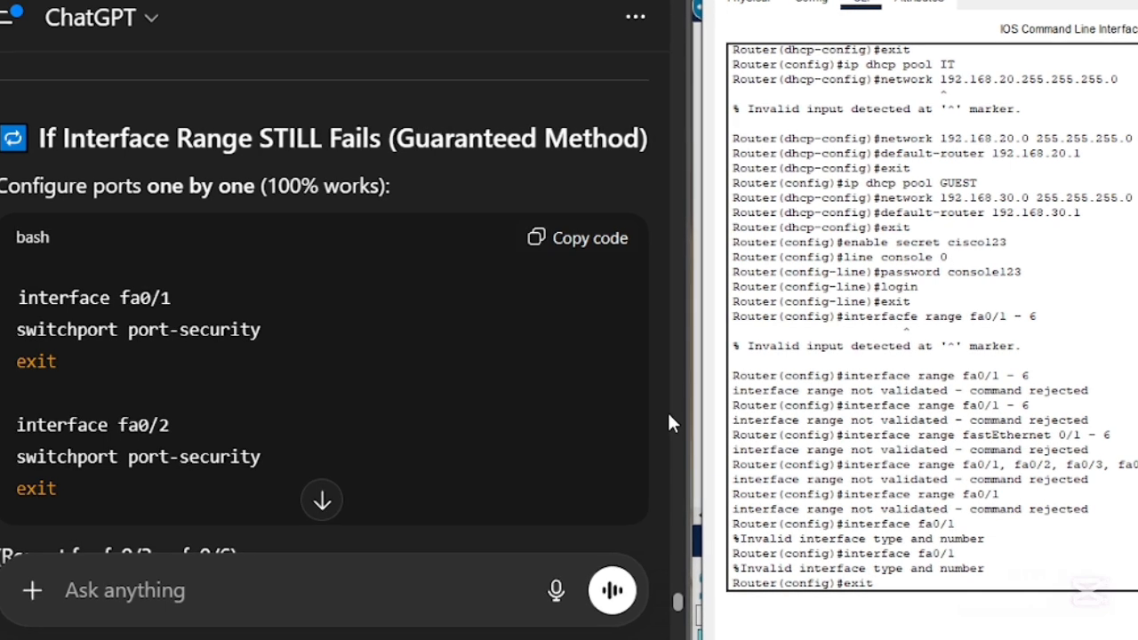
key("Return")
key("Return")
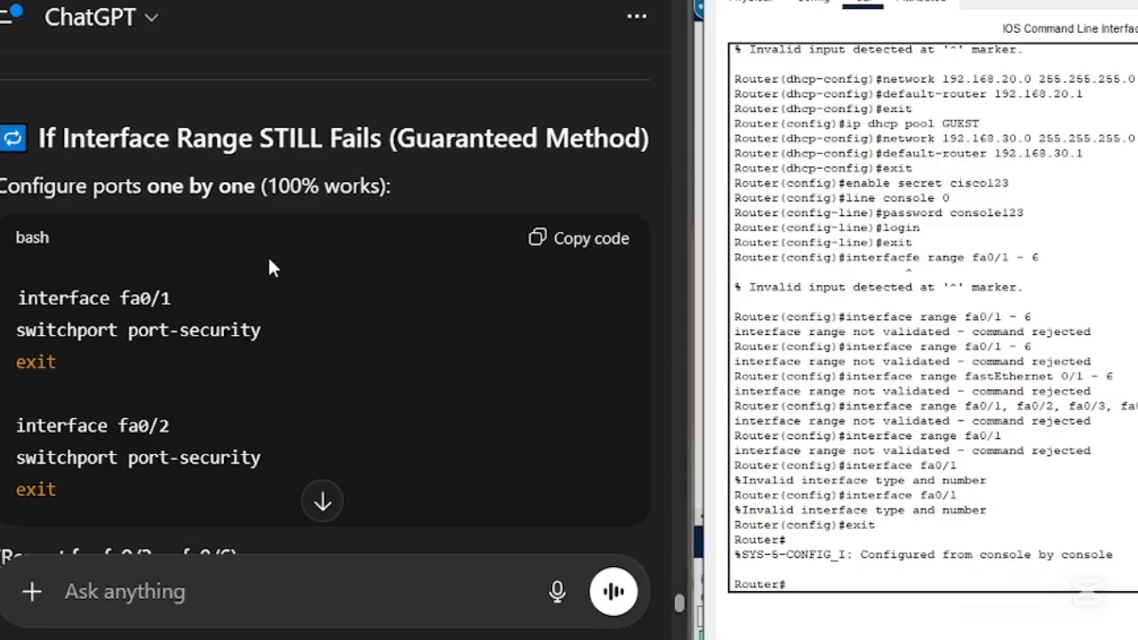
- Check ChatGPT's suggested interface formats and try interface range fa0/1 - 6 at the router's privileged prompt
scroll(578, 307, "up", 10)
scroll(576, 314, "up", 1)
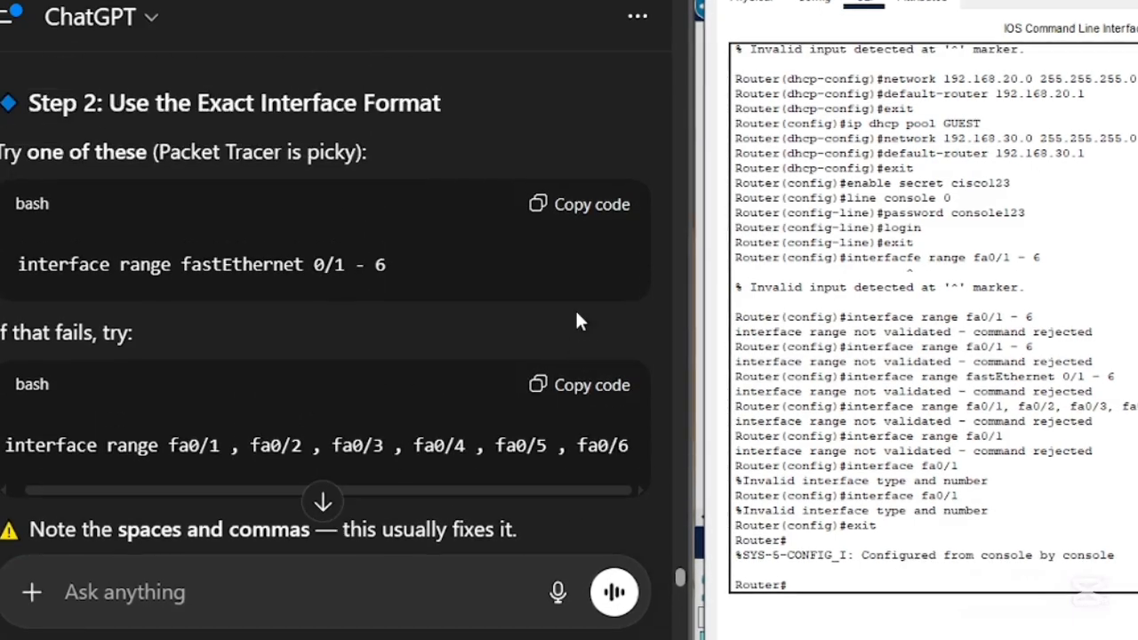
type("inter")
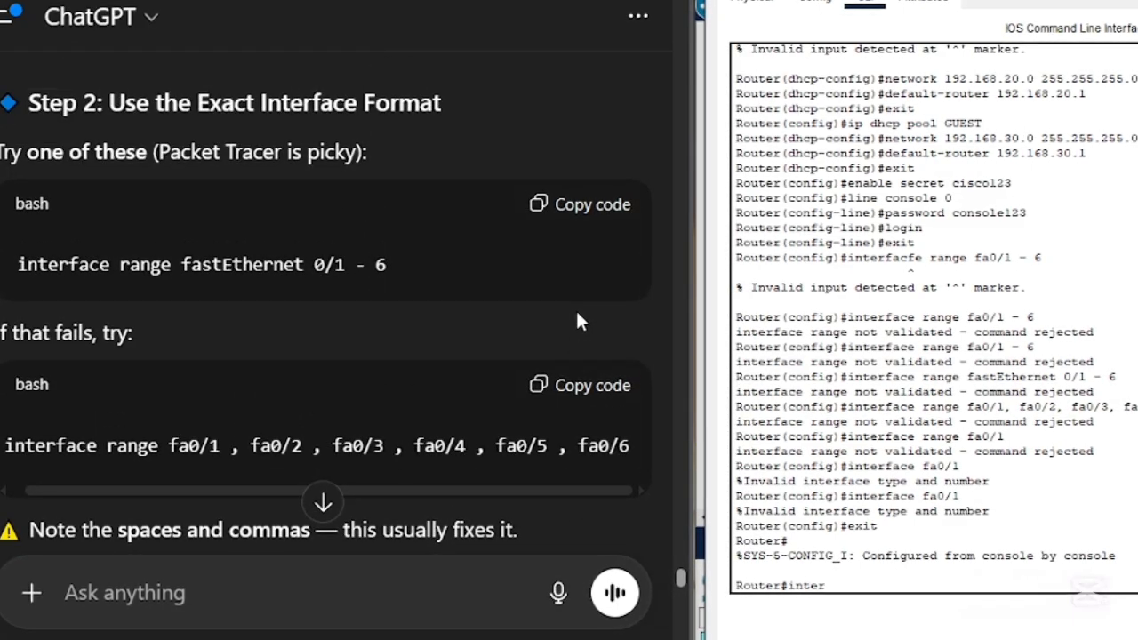
type("face ra")
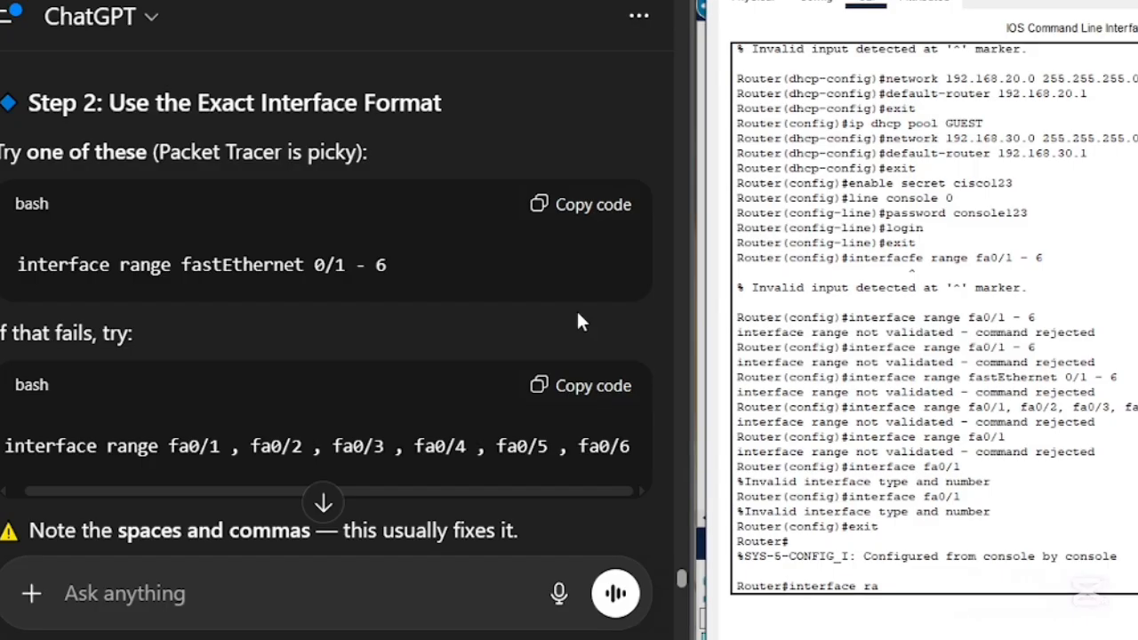
type("nge fast")
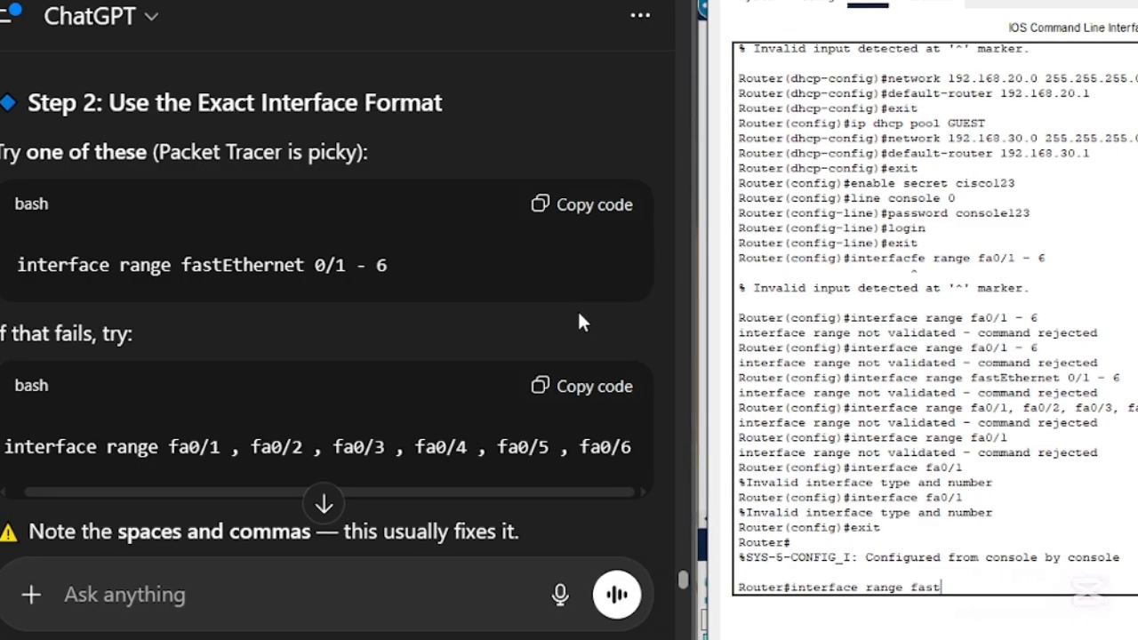
key("BackSpace")
key("BackSpace")
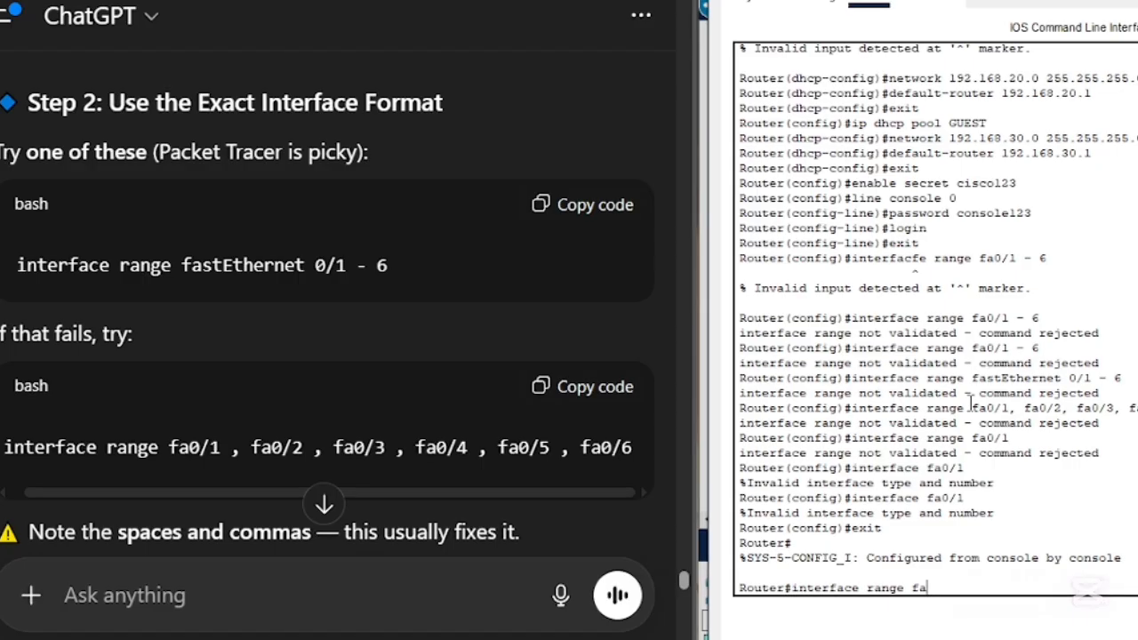
type("0/1")
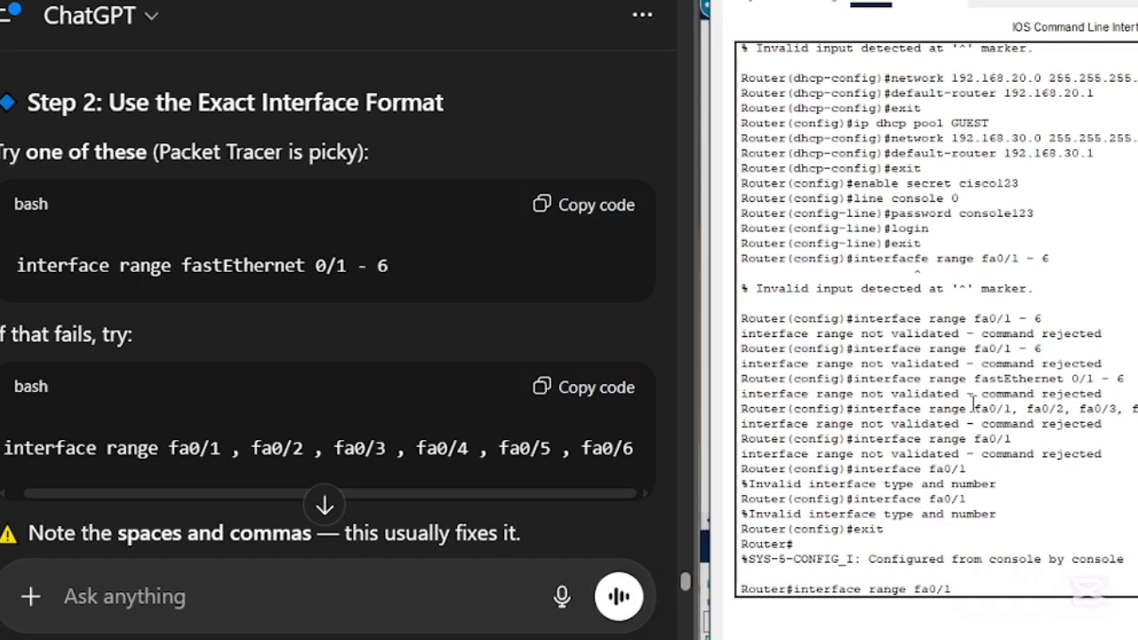
type(" - 6")
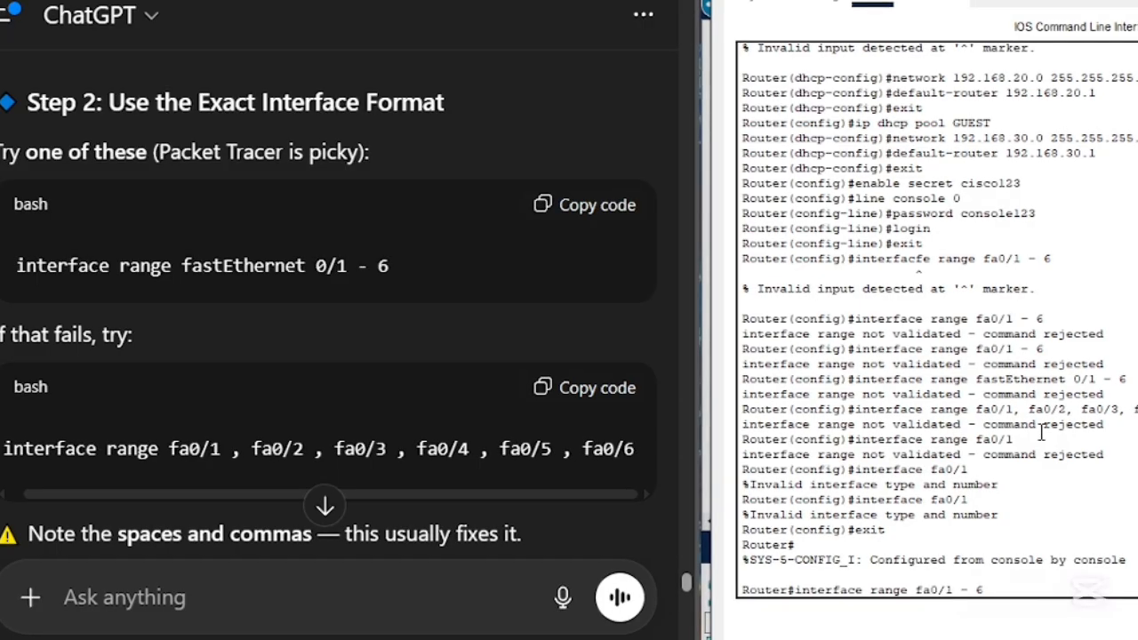
key("Return")
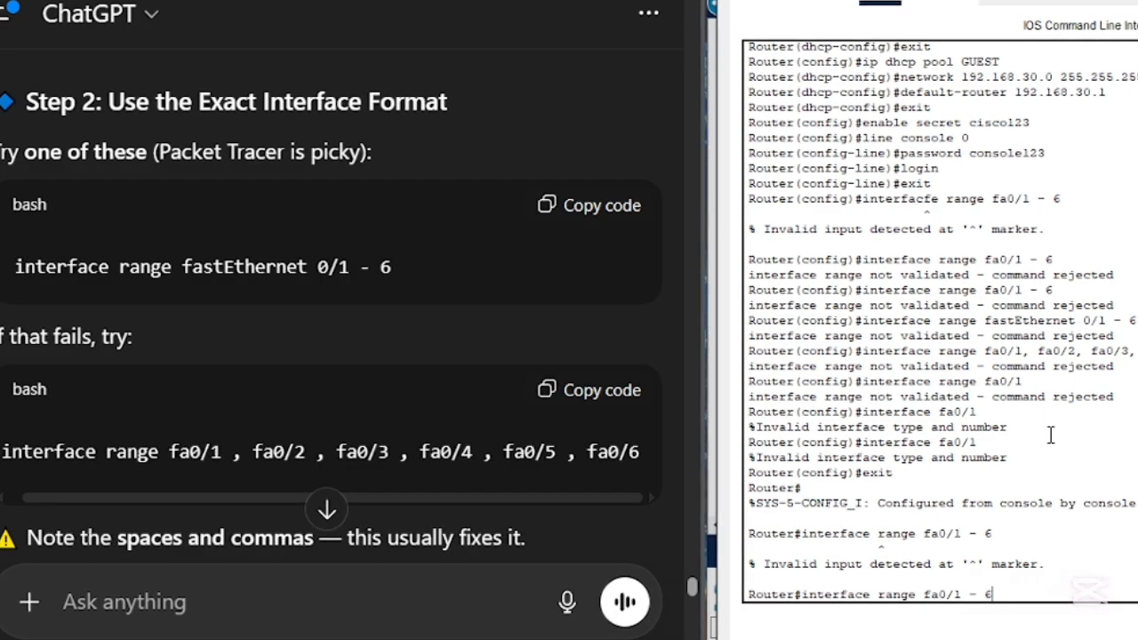
- Try interface range fastEthernet0/1 - 6 at the router's privileged prompt, and rework a recalled range command into interface fa0/1
key("Left")
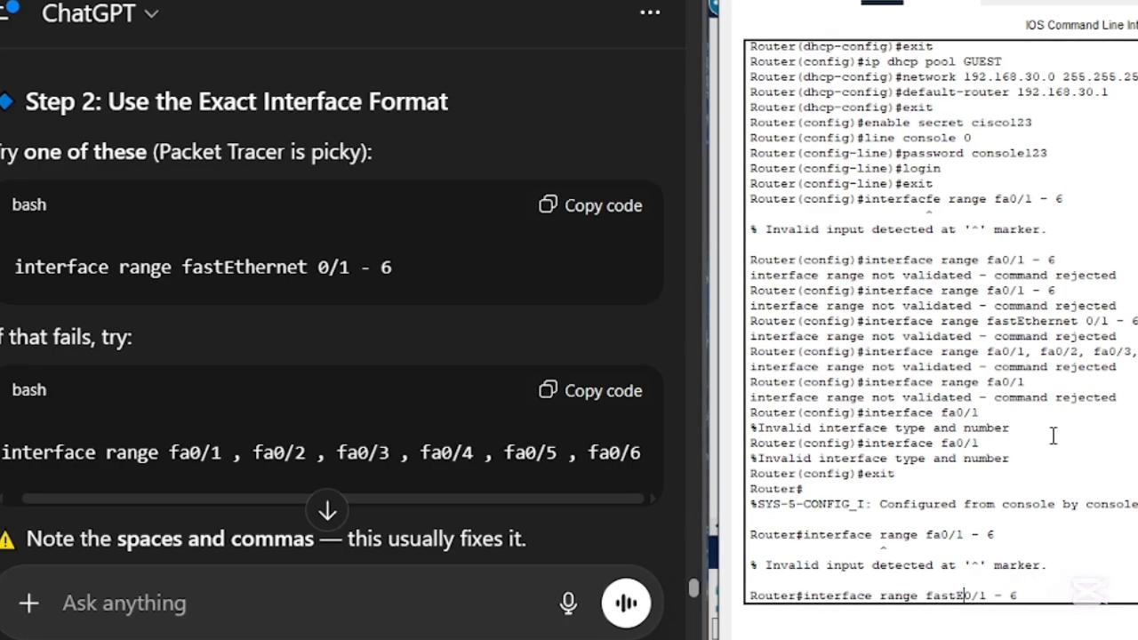
type("stEthernet")
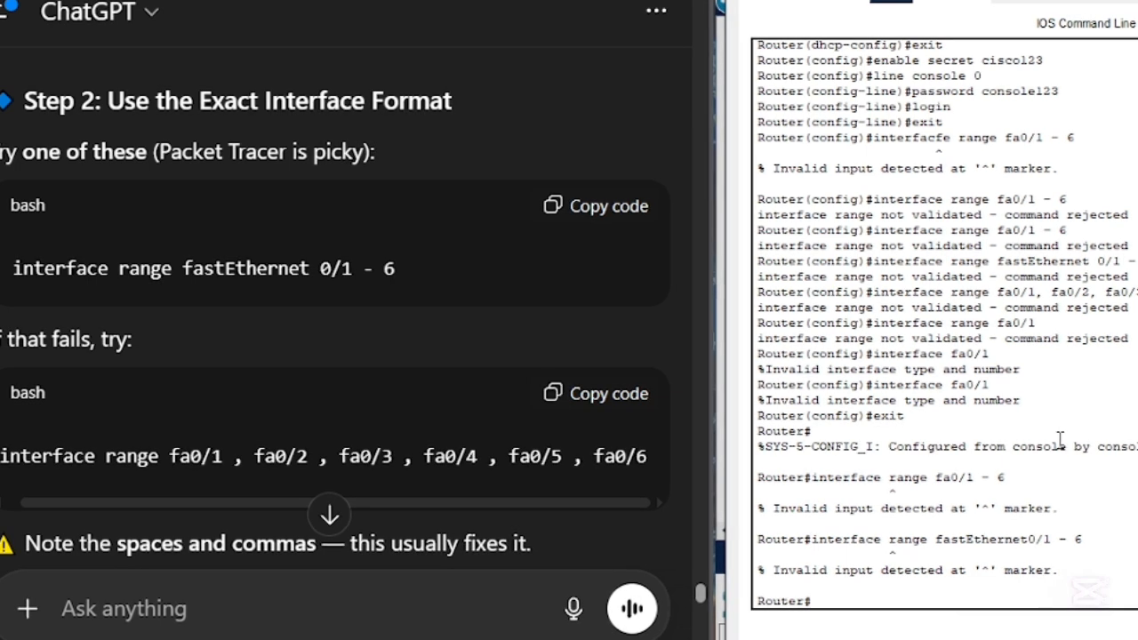
key("Up")
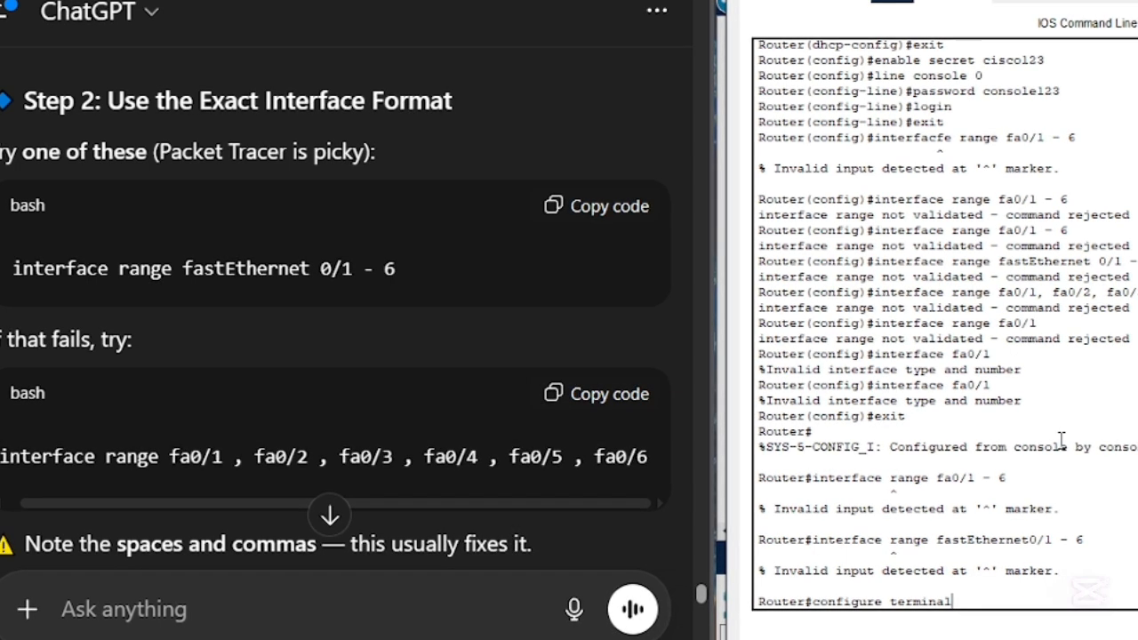
key("Down")
key("Up")
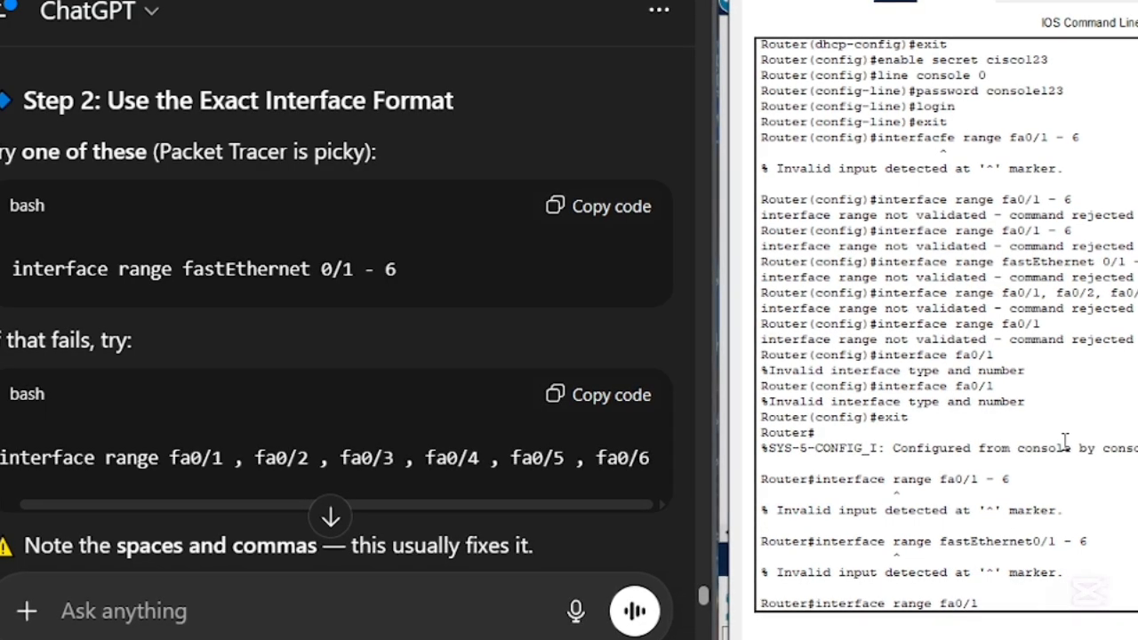
key("BackSpace")
key("BackSpace")
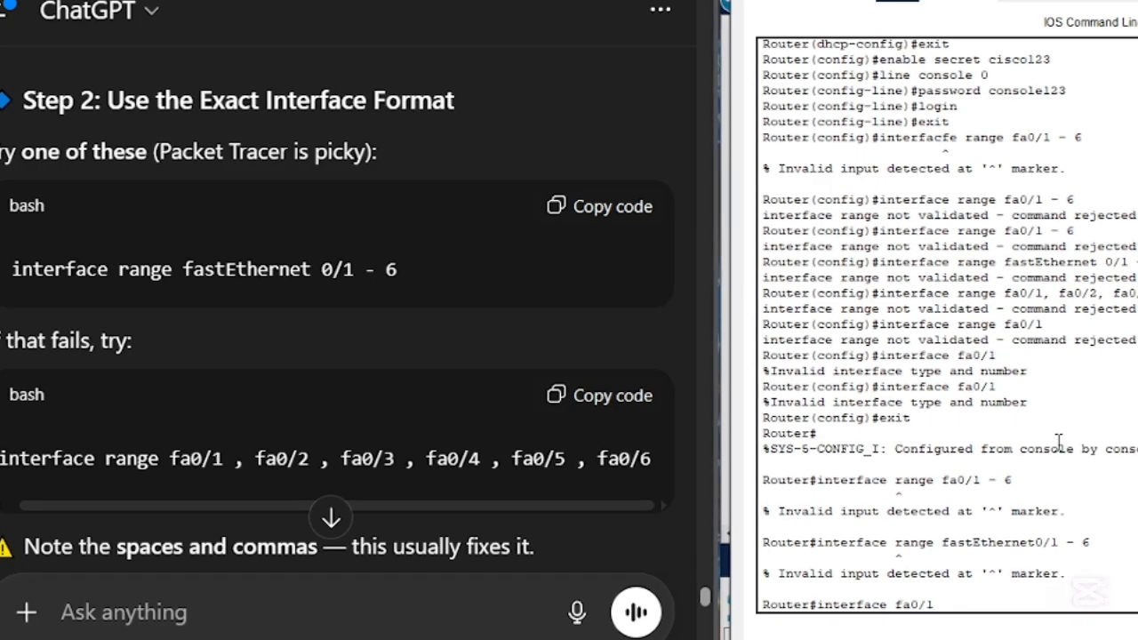
- Review the rest of ChatGPT's reply, covering port security, one-by-one port configuration, why the error occurs and the suggested follow-ups
scroll(578, 439, "down", 8)
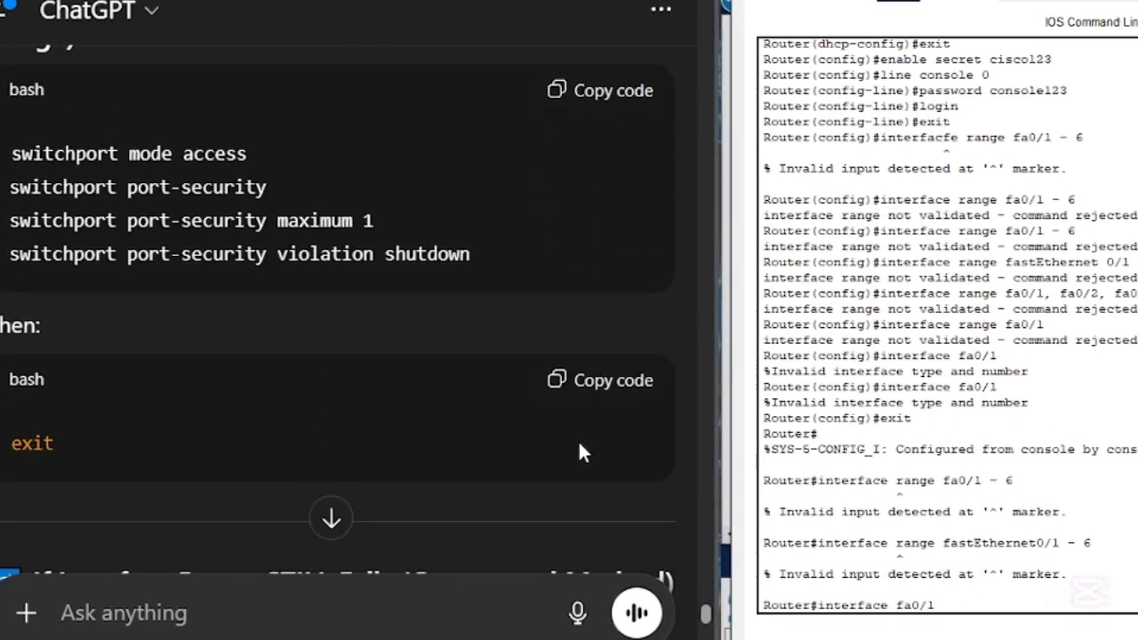
scroll(580, 445, "down", 3)
scroll(580, 444, "down", 1)
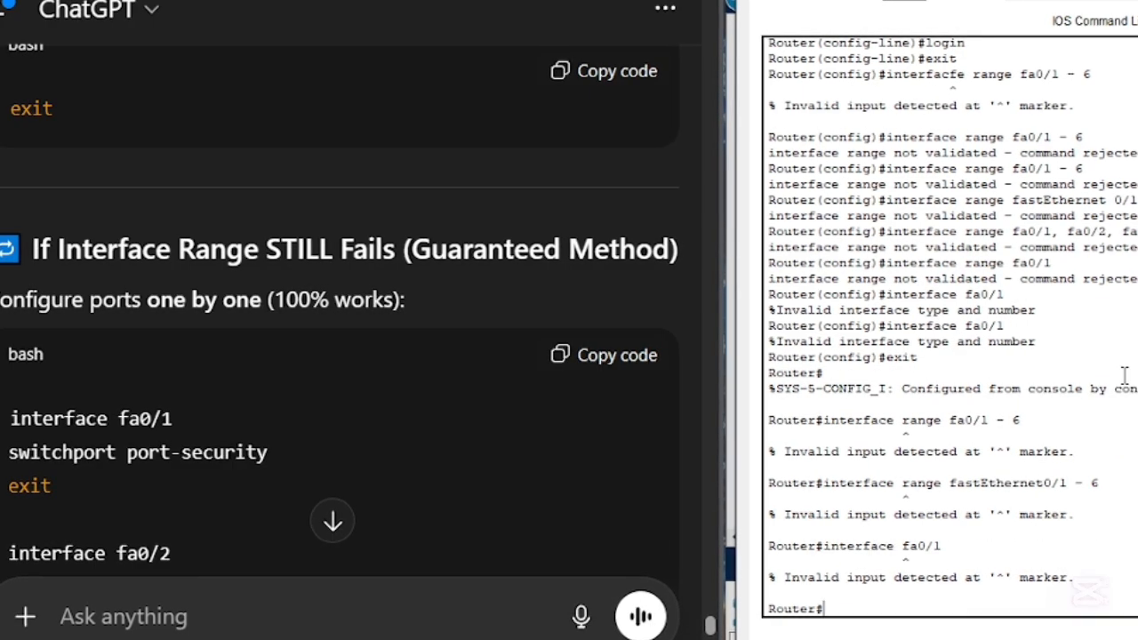
scroll(392, 405, "down", 6)
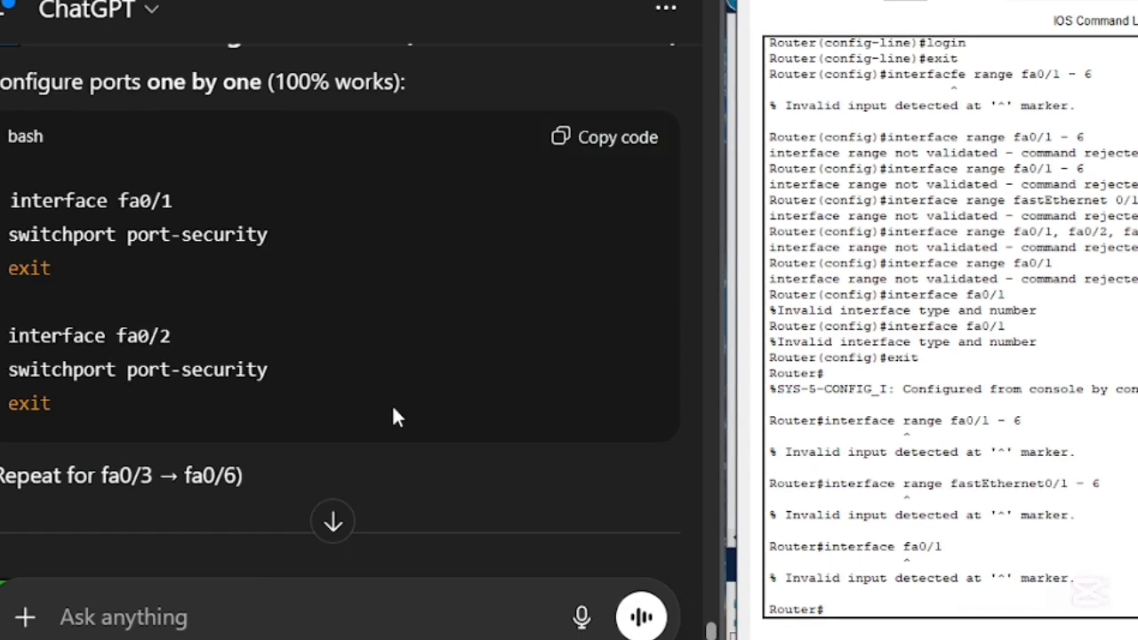
scroll(393, 411, "down", 6)
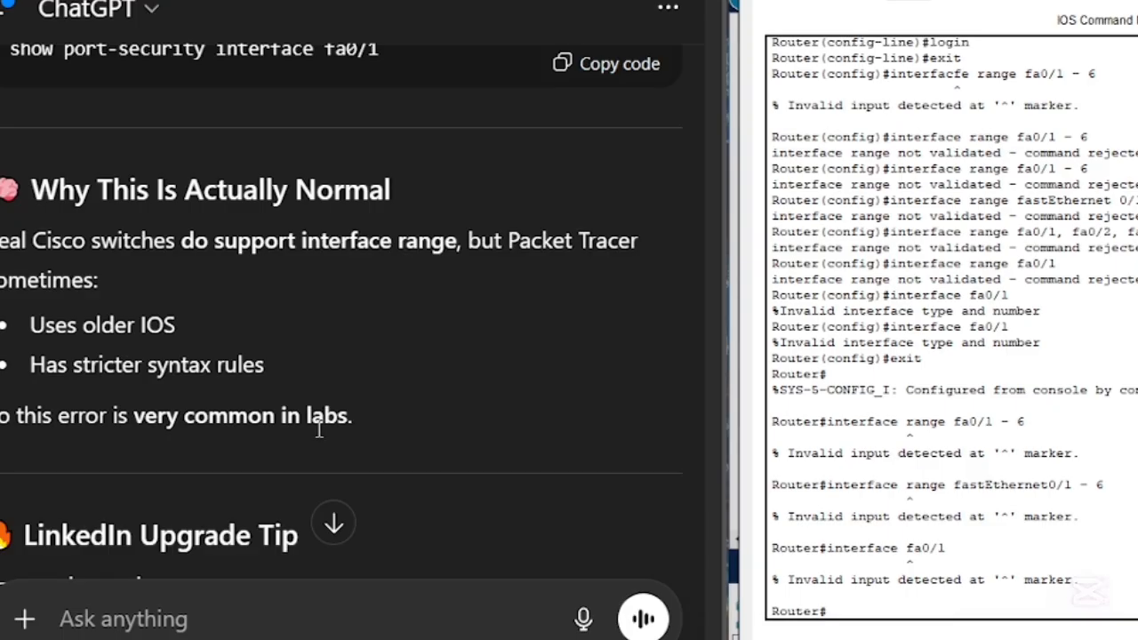
left_click_drag(99, 281, 2, 292)
left_click(280, 323)
scroll(280, 324, "down", 5)
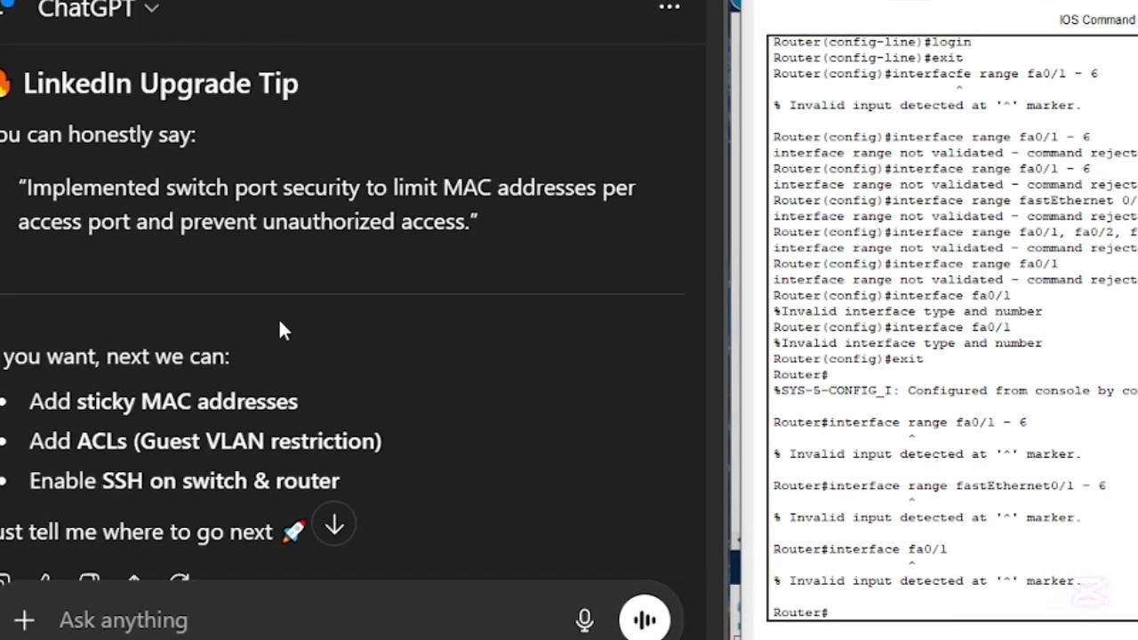
scroll(318, 327, "up", 10)
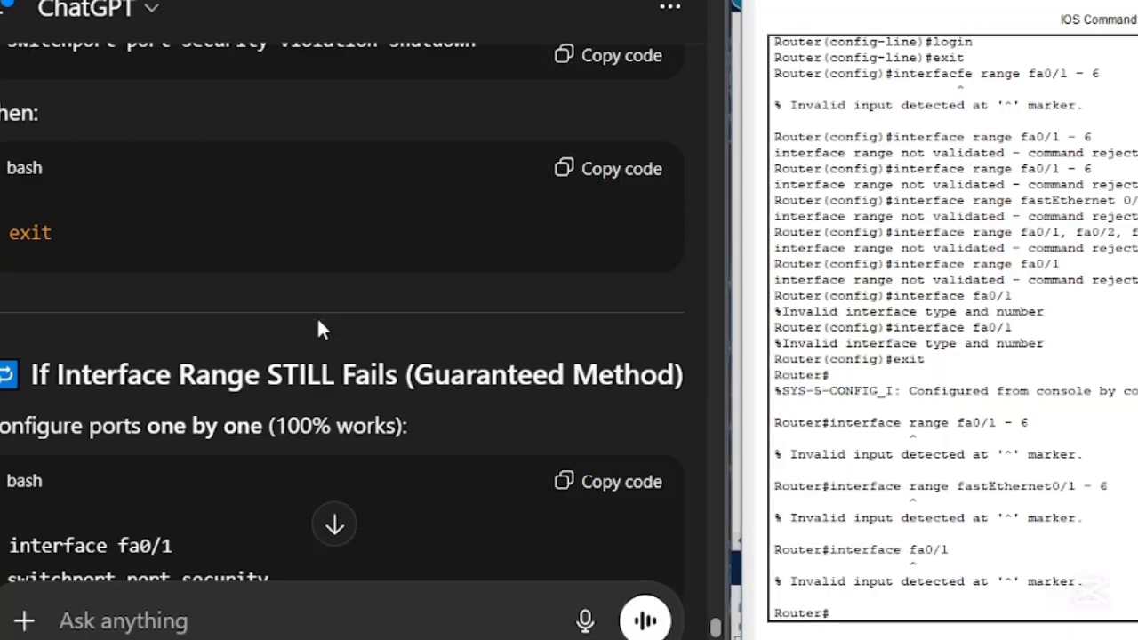
- Look back through ChatGPT's DHCP, connectivity test and IP overlap instructions to find Step 9 on basic security
scroll(318, 327, "up", 15)
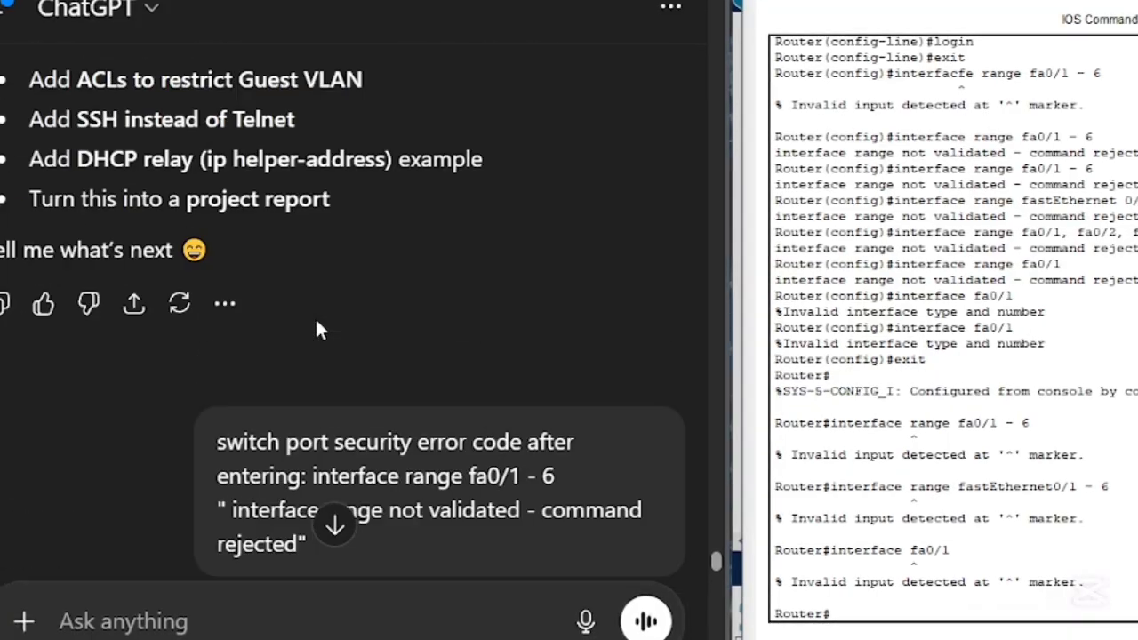
scroll(318, 329, "up", 15)
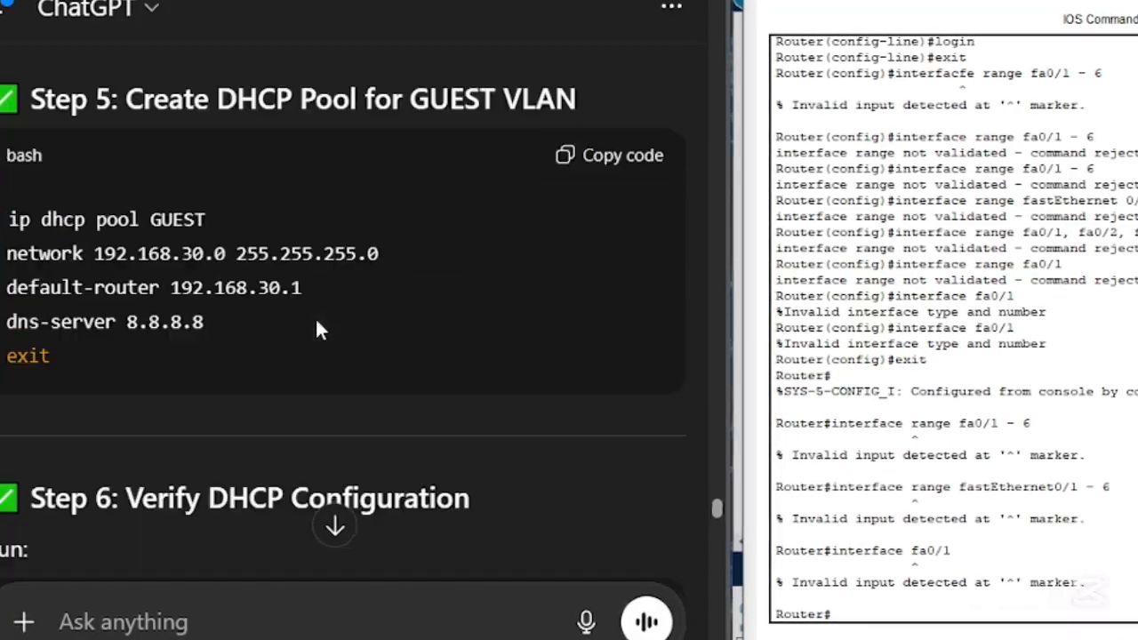
scroll(318, 327, "up", 15)
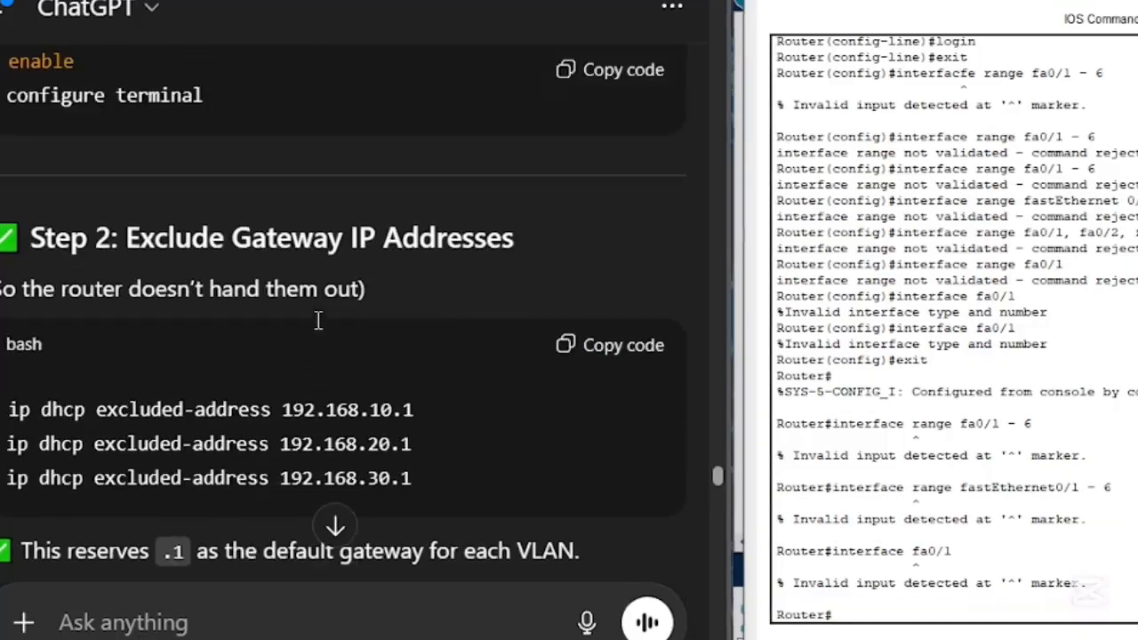
scroll(318, 325, "up", 1)
scroll(318, 327, "down", 3)
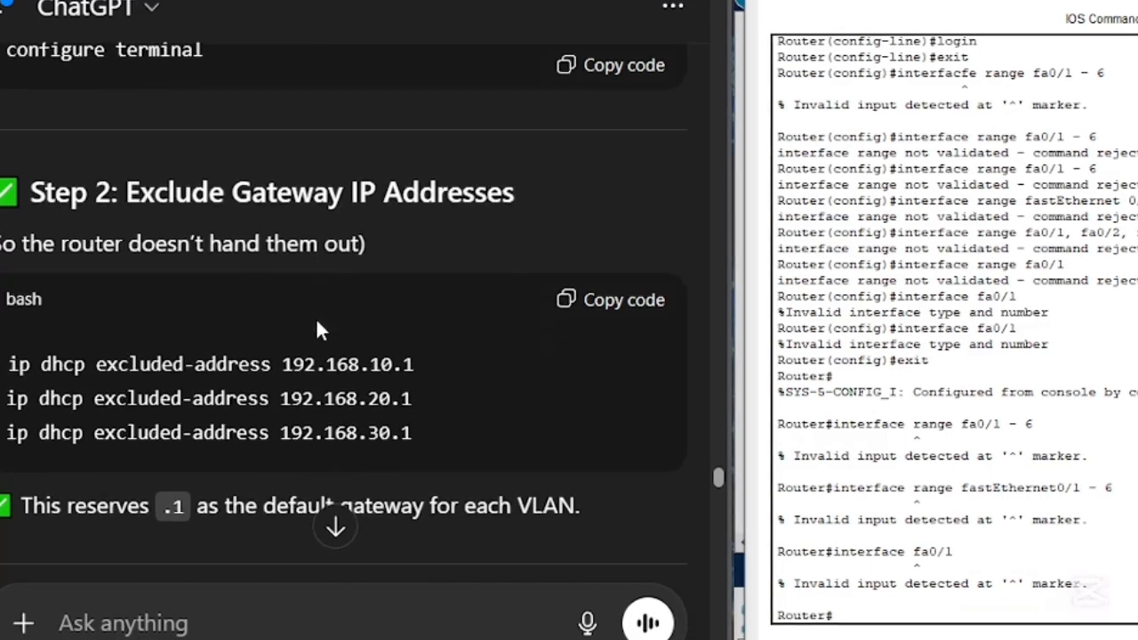
scroll(272, 297, "down", 4)
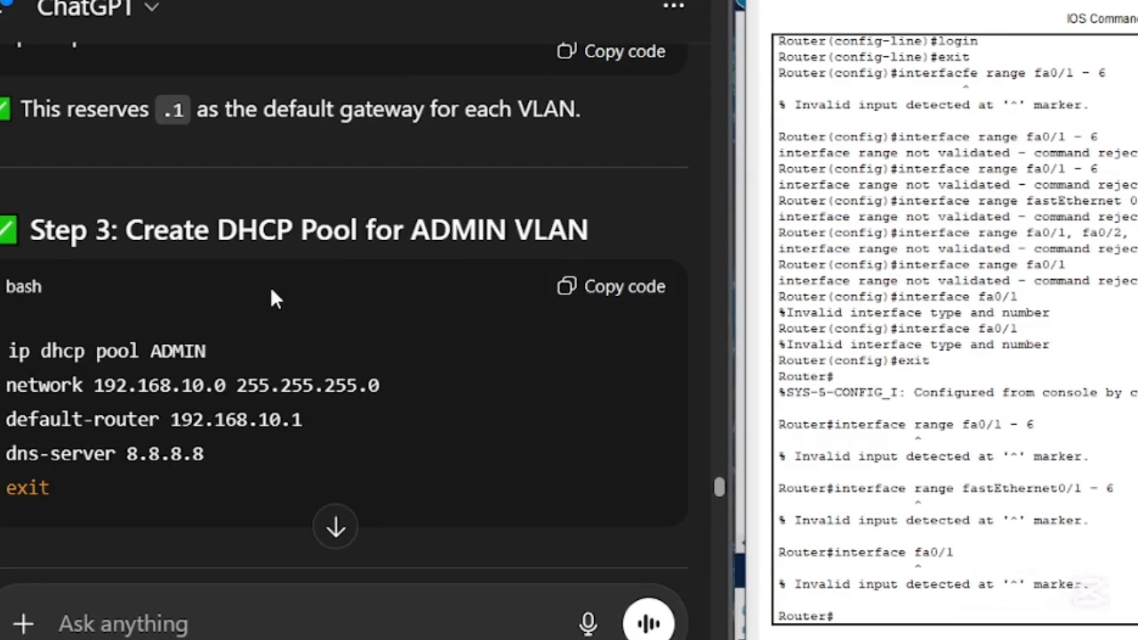
scroll(272, 297, "up", 10)
scroll(265, 296, "up", 15)
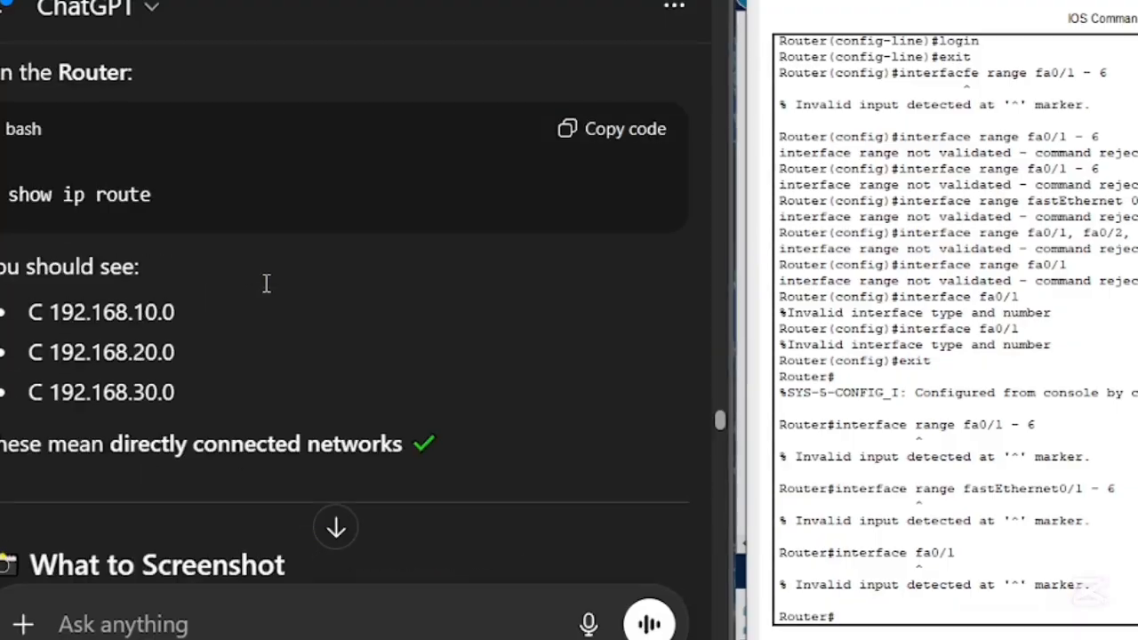
scroll(266, 282, "up", 15)
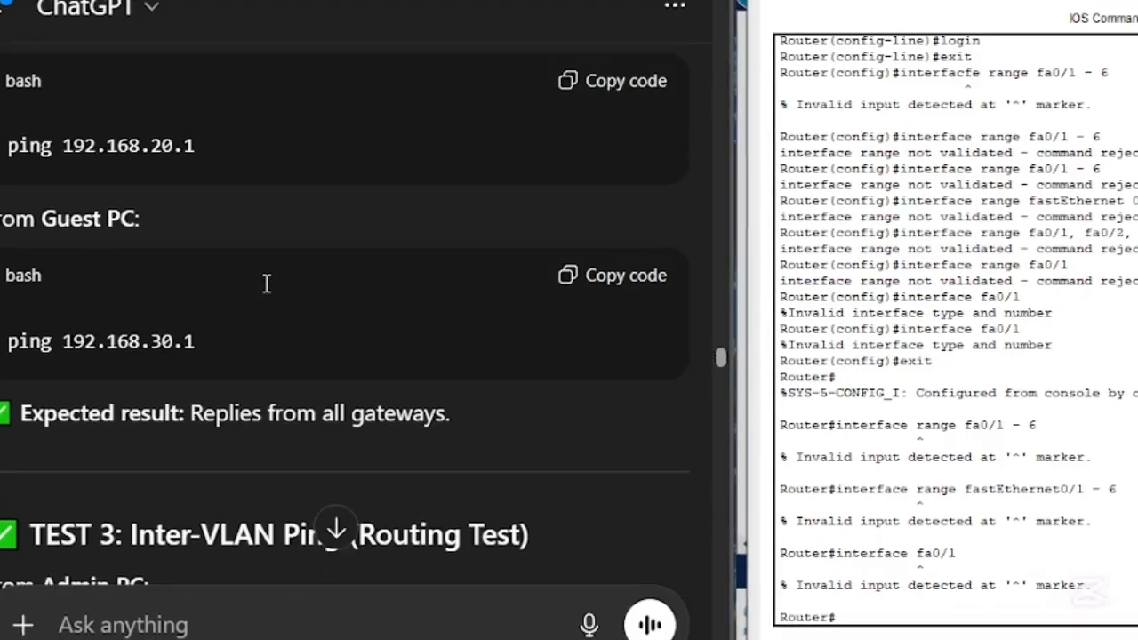
scroll(265, 283, "up", 15)
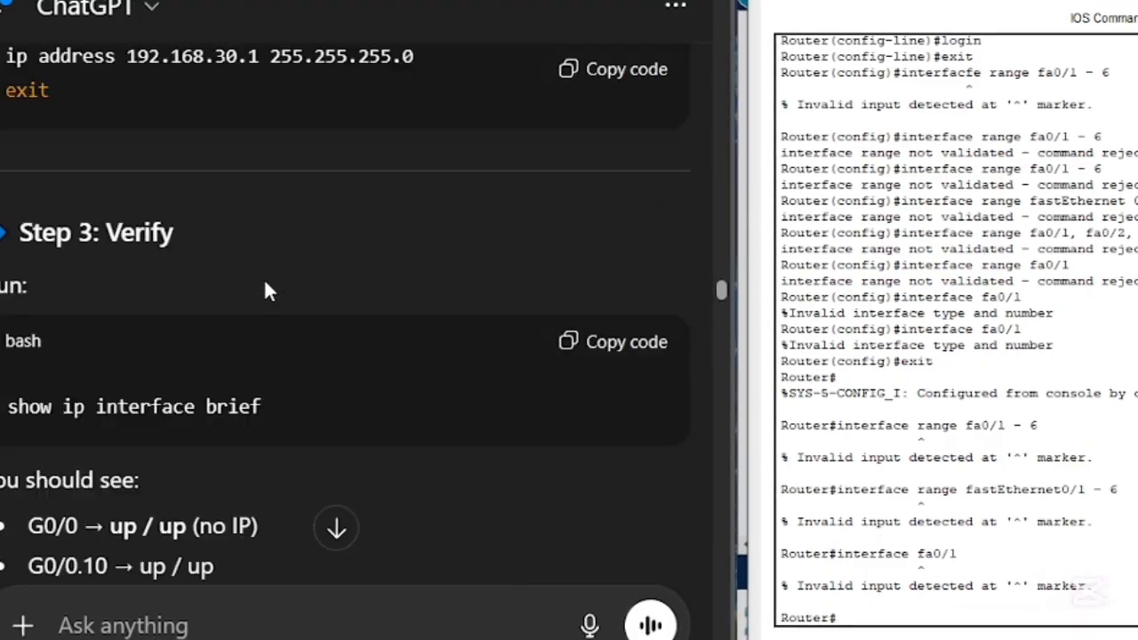
scroll(264, 279, "up", 12)
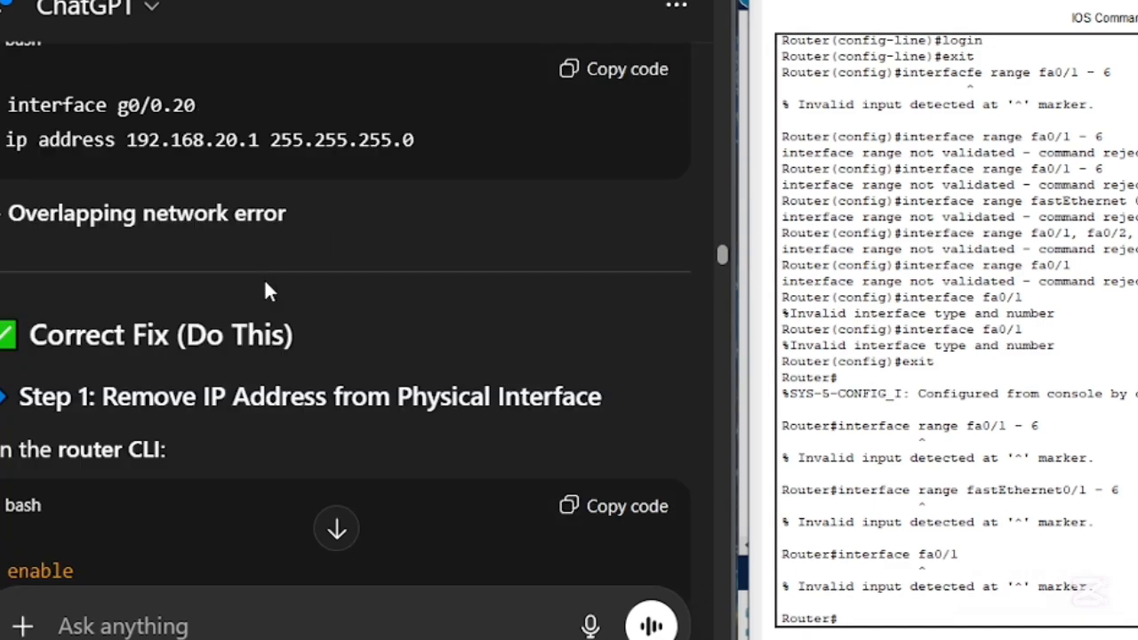
scroll(265, 277, "up", 12)
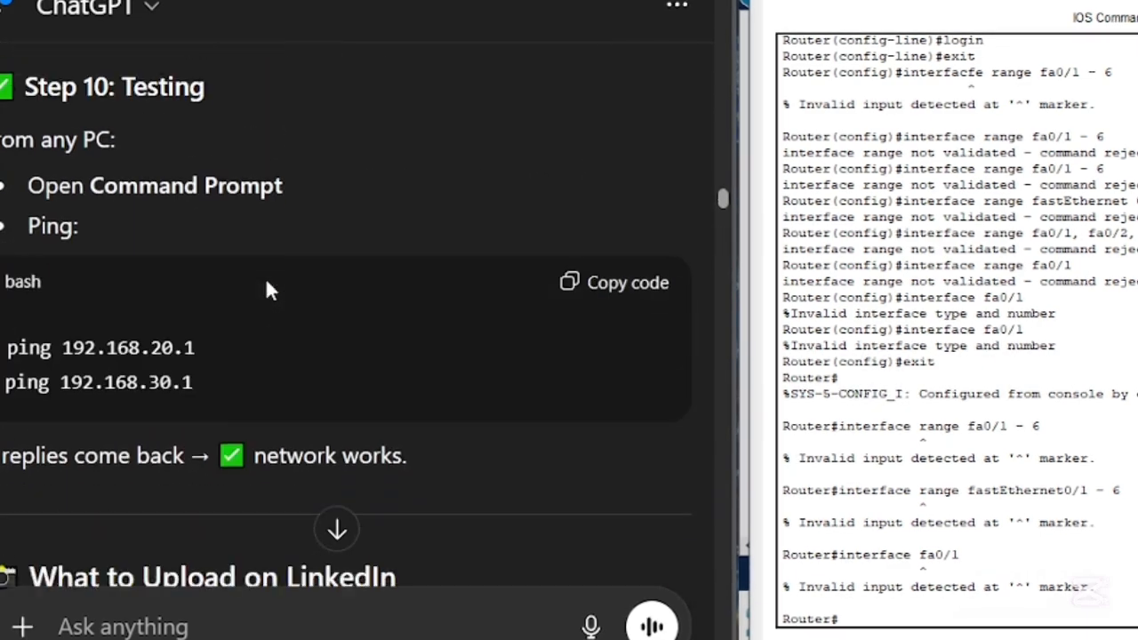
scroll(269, 294, "up", 5)
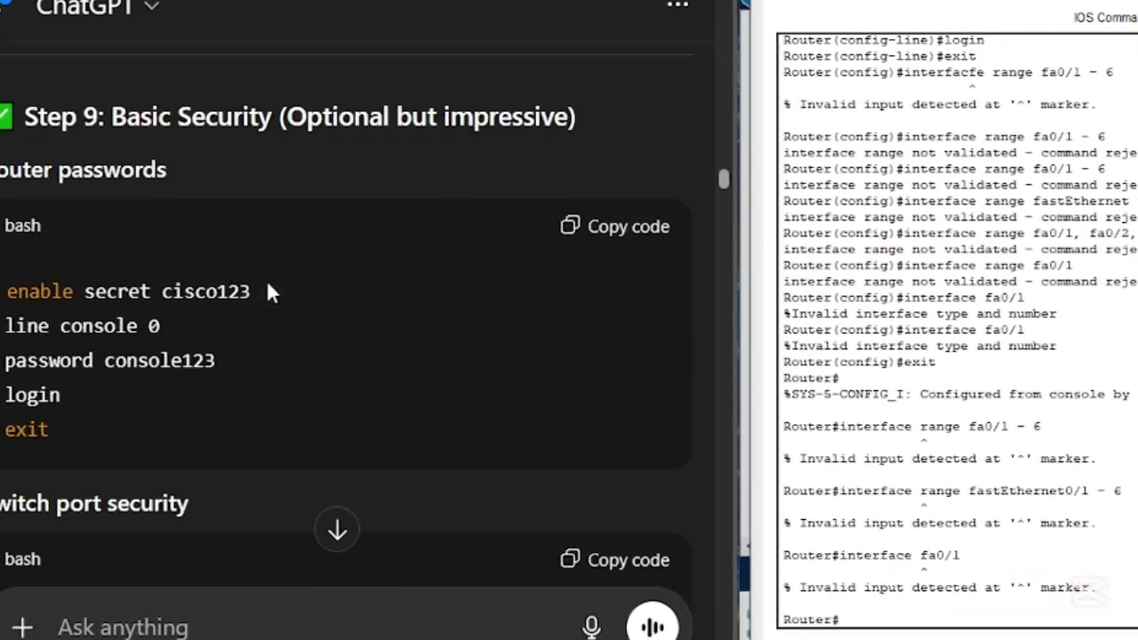
- Examine the original switch port security commands for fa0/1 - 6 and the Step 10 testing instructions in ChatGPT
scroll(274, 292, "down", 7)
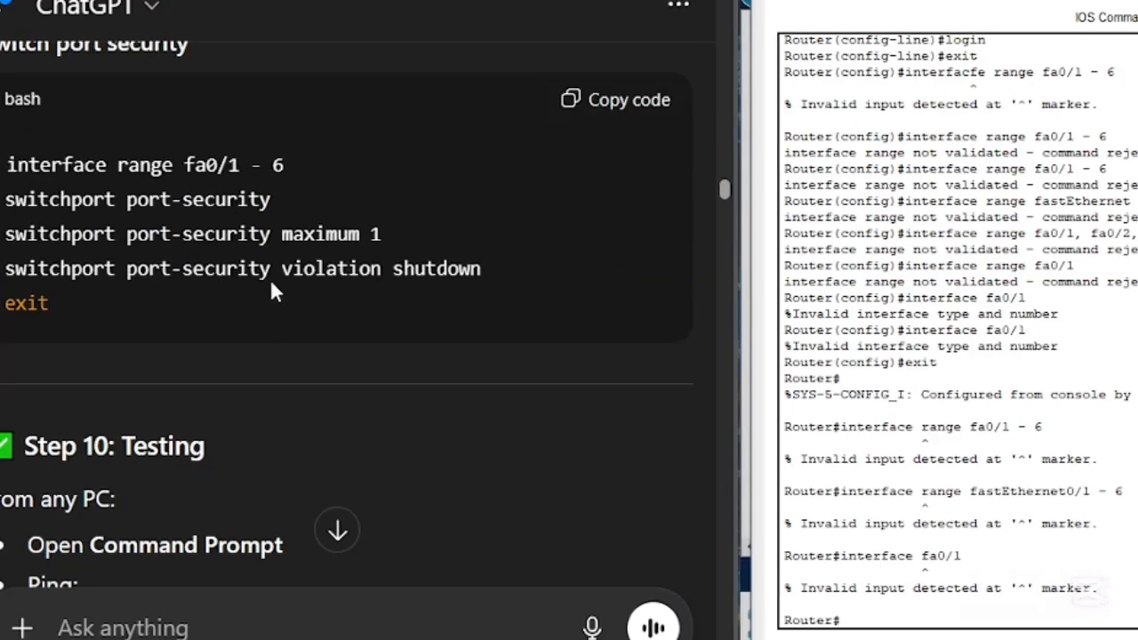
scroll(274, 292, "up", 2)
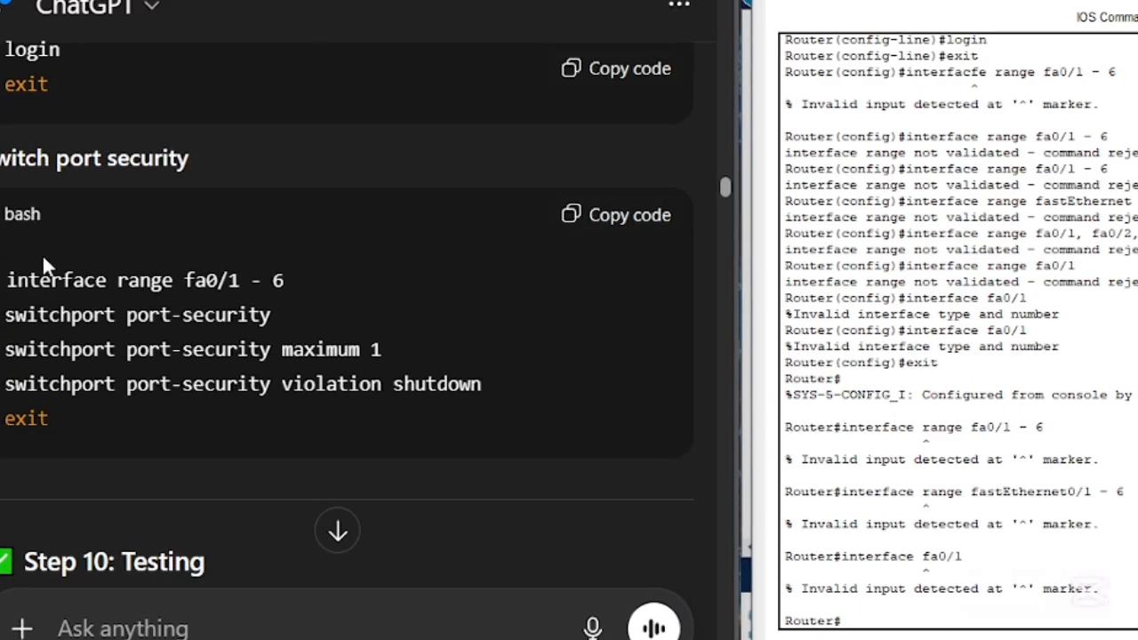
left_click_drag(2, 159, 238, 167)
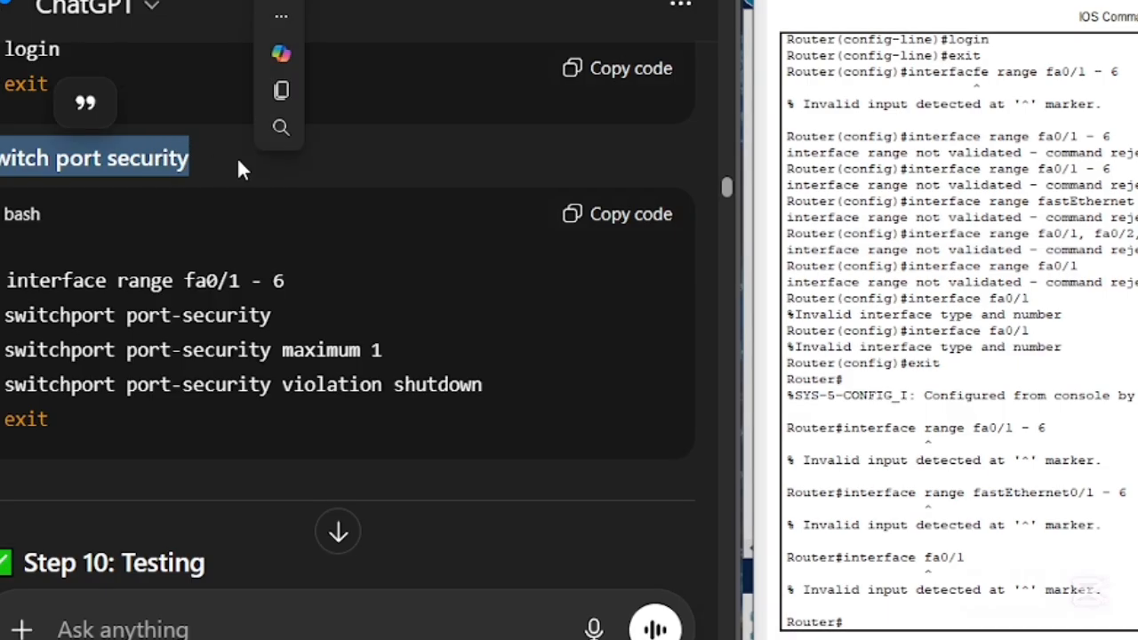
left_click(238, 168)
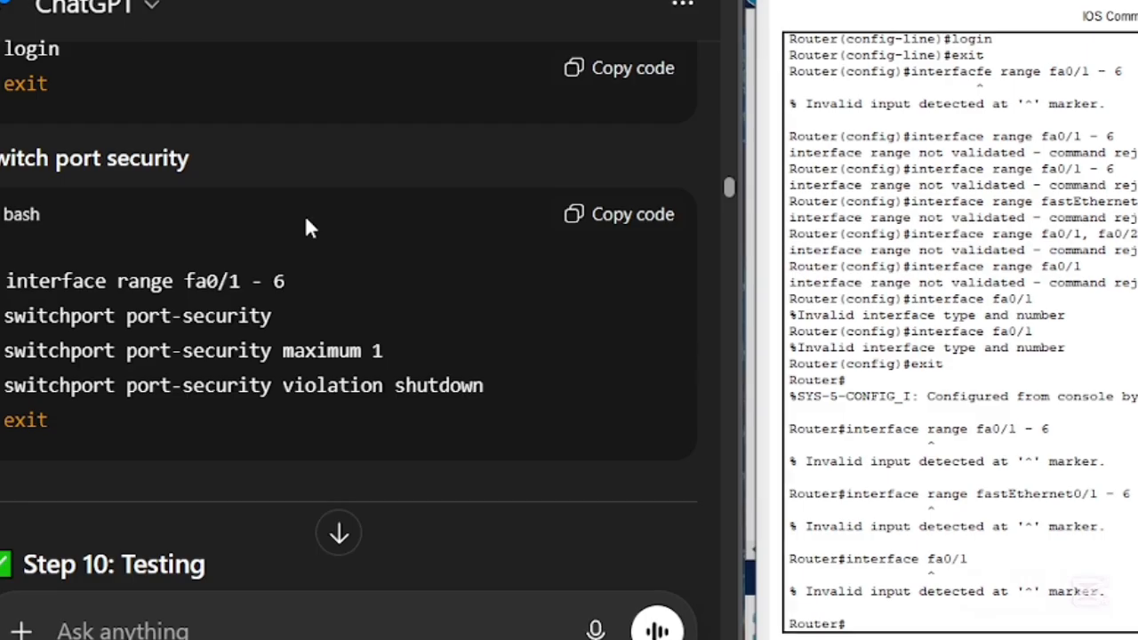
scroll(223, 275, "down", 4)
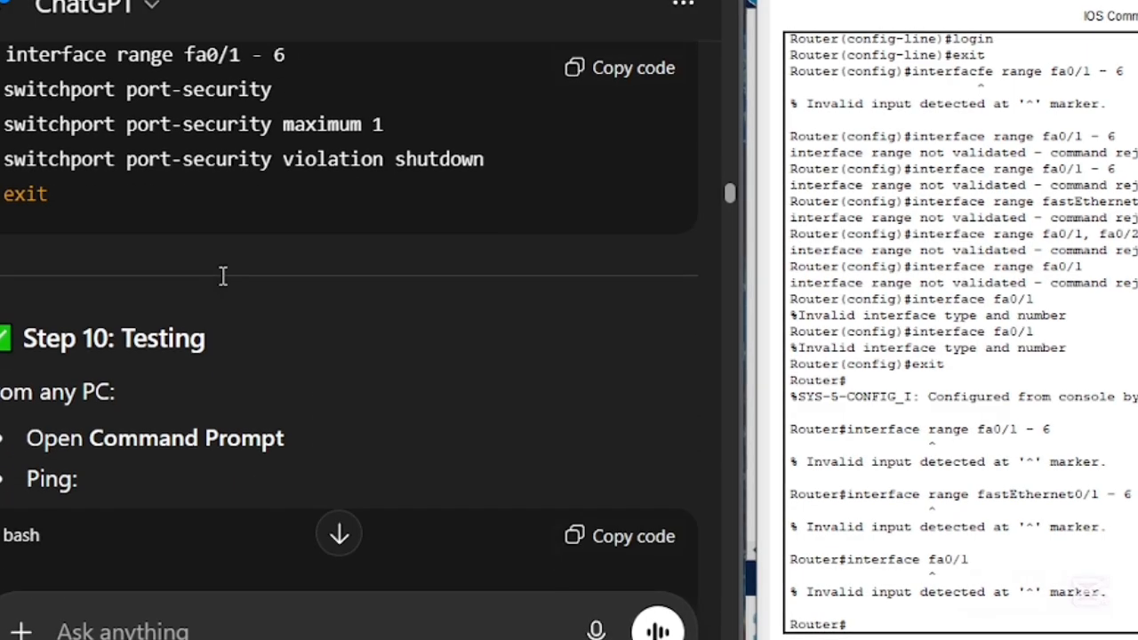
scroll(220, 273, "up", 4)
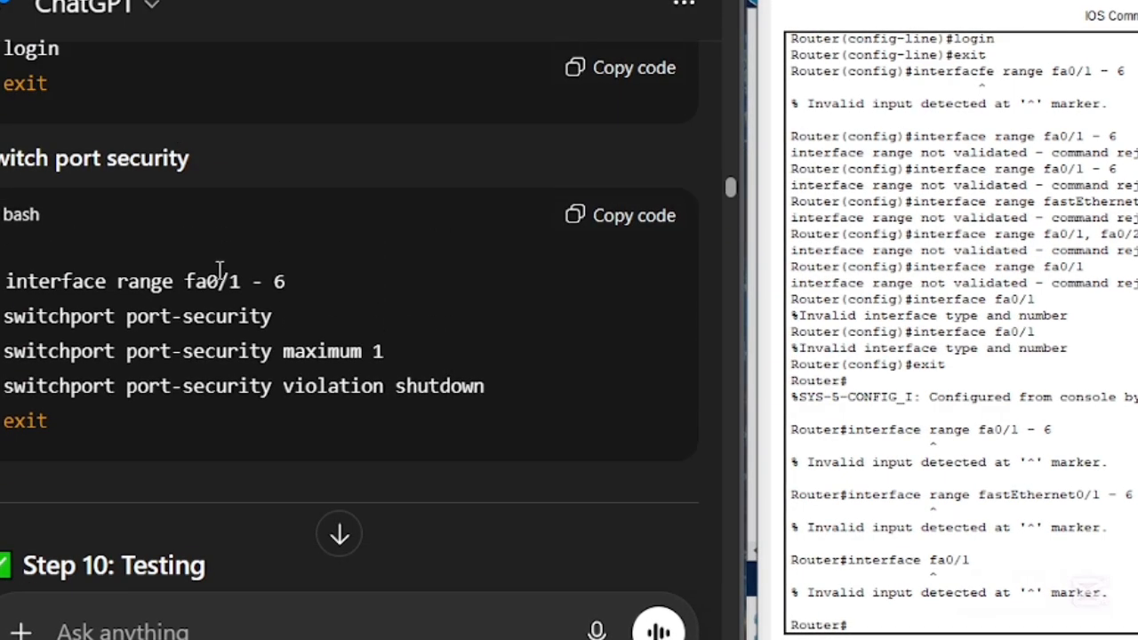
scroll(214, 306, "down", 2)
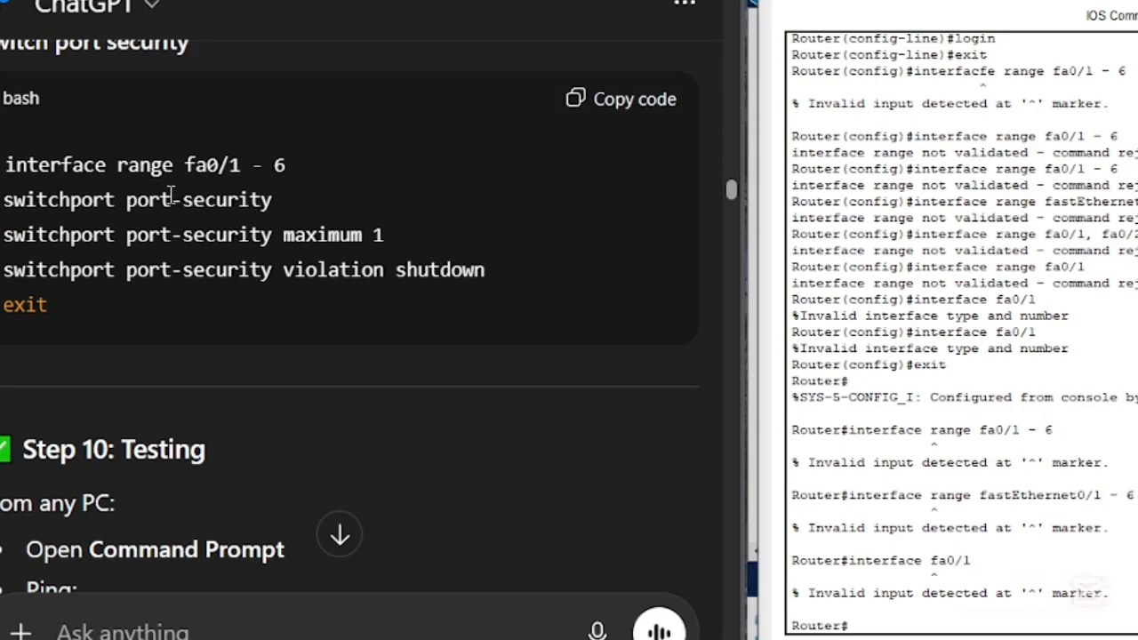
scroll(187, 222, "down", 2)
scroll(221, 246, "down", 1)
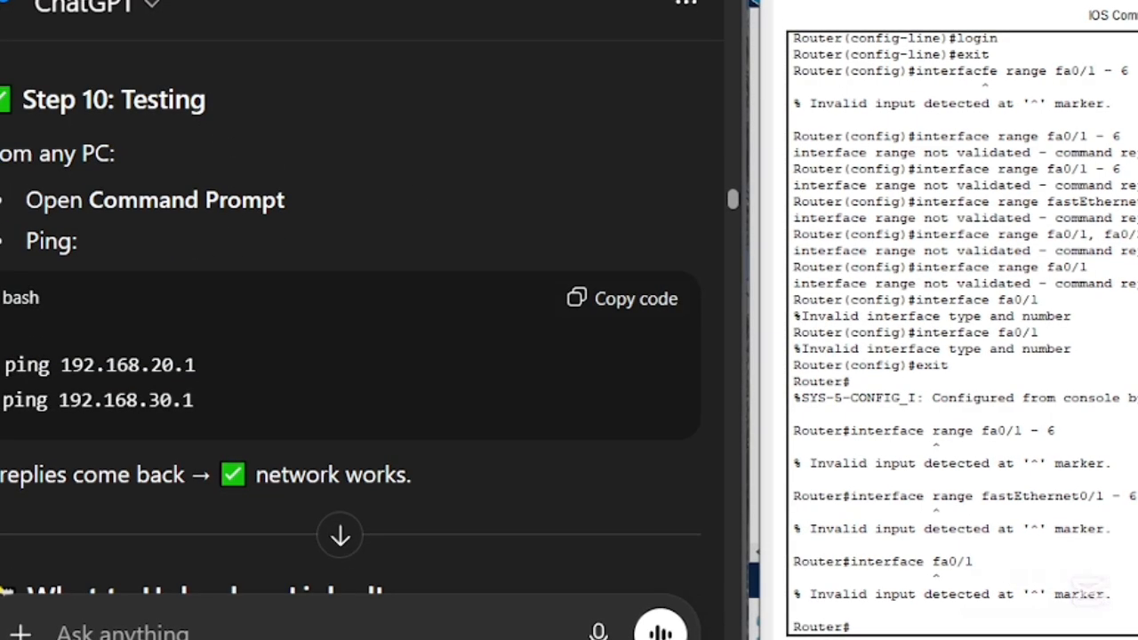
- Close the router's window and open the Command Prompt on PC0, placing it beside the ChatGPT instructions
left_click_drag(1067, 3, 1031, 2)
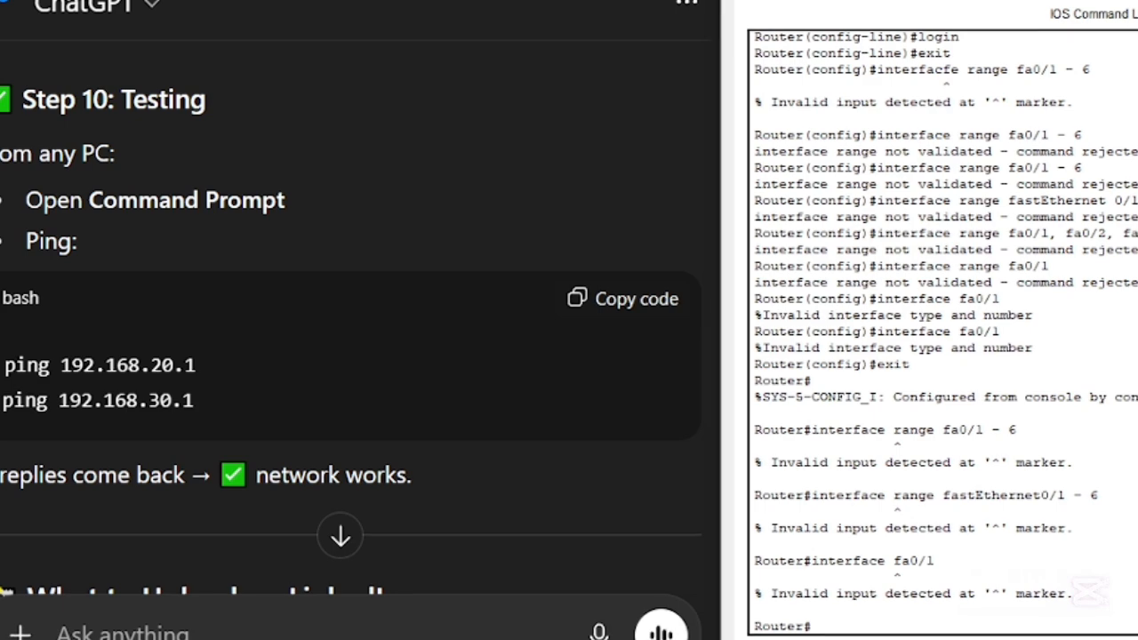
key("alt+F4")
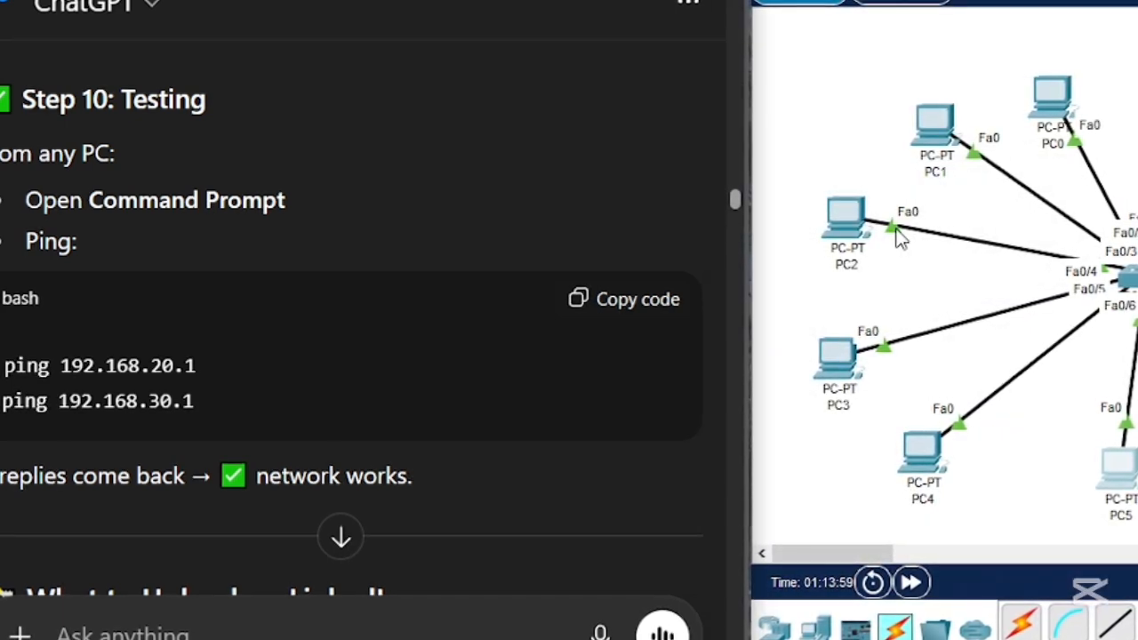
left_click(1047, 98)
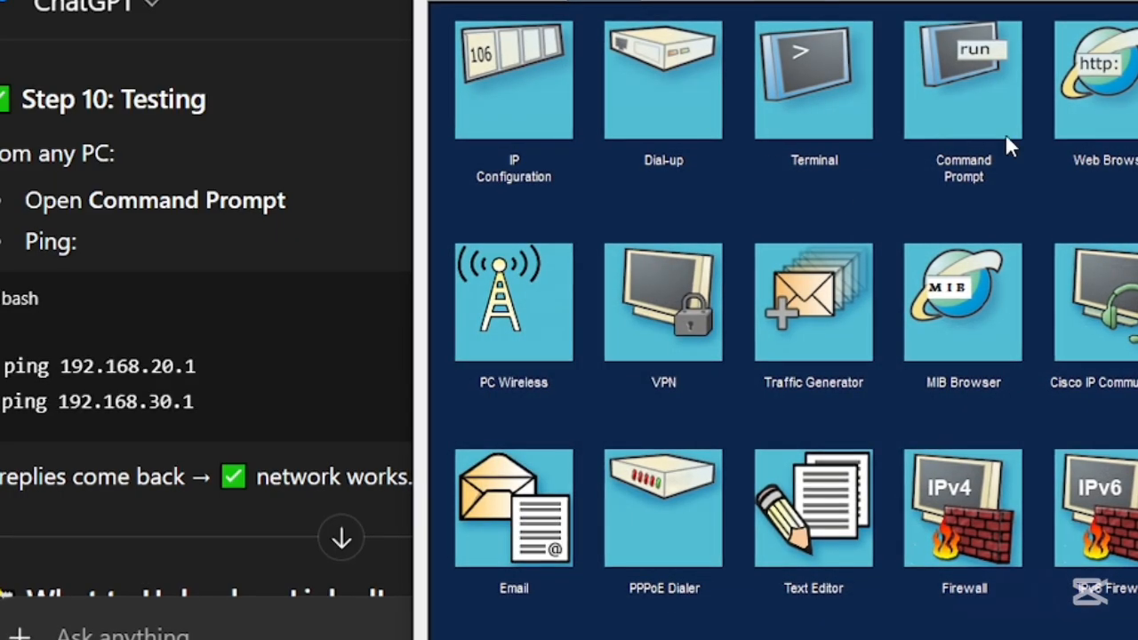
left_click(958, 75)
left_click_drag(800, 2, 1078, 0)
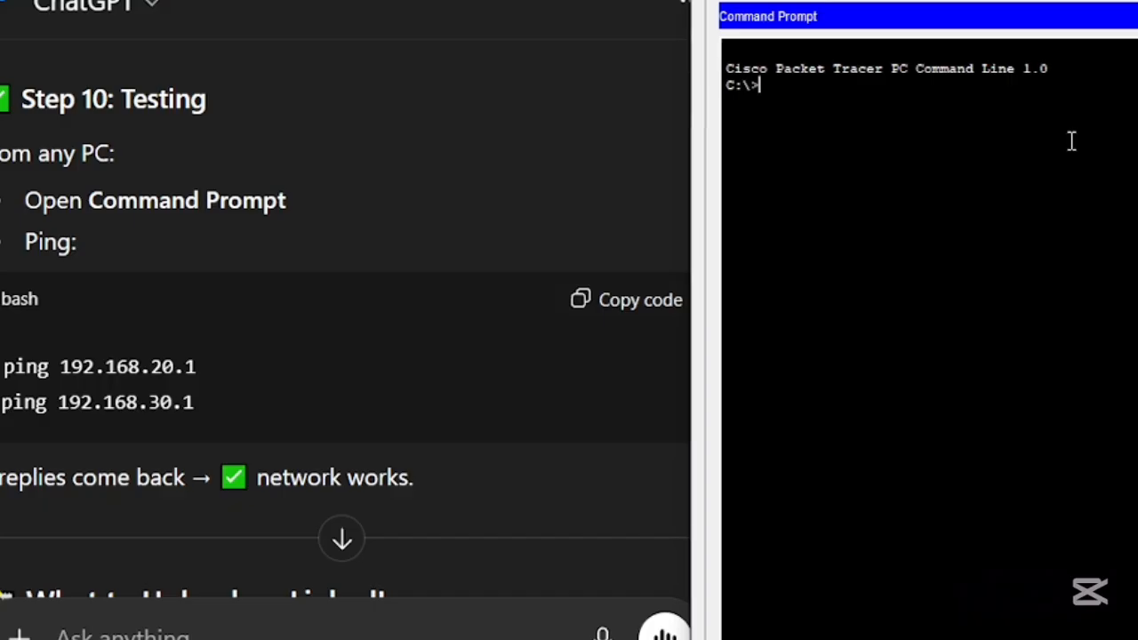
- Ping 192.168.20.1 from PC0 and bring the complete ping statistics into view
type("ping")
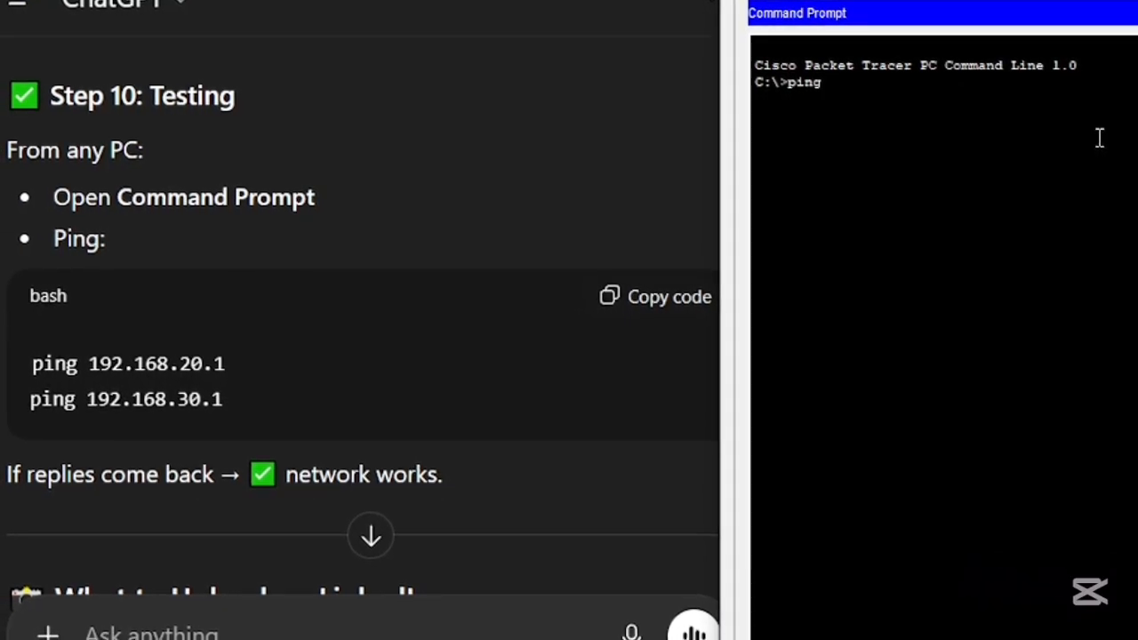
type(" 192.168")
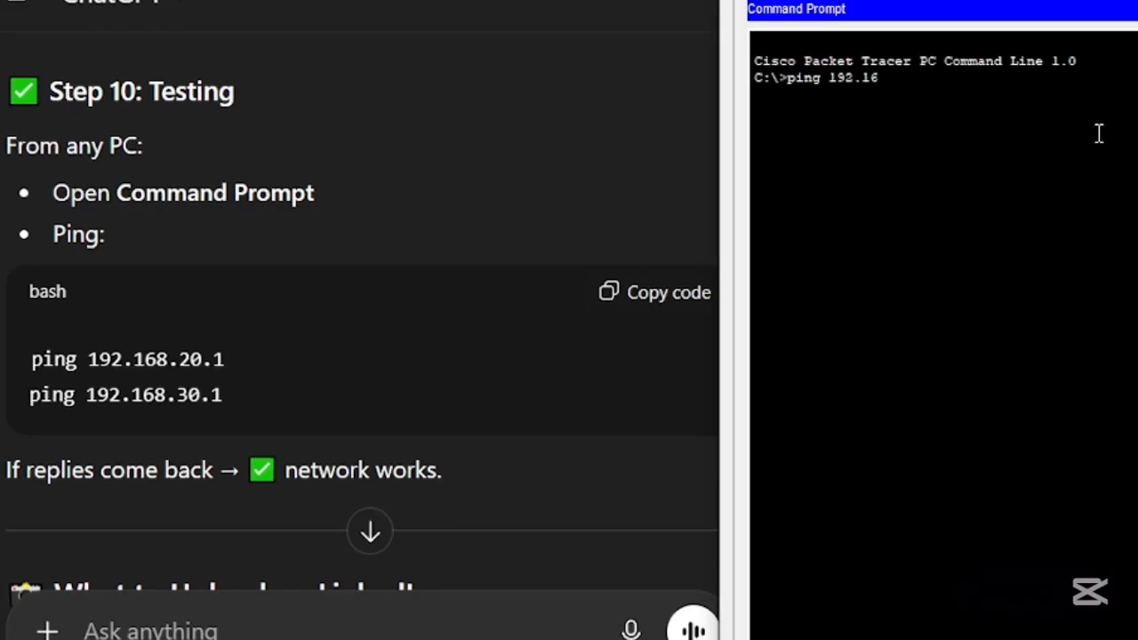
type(".20")
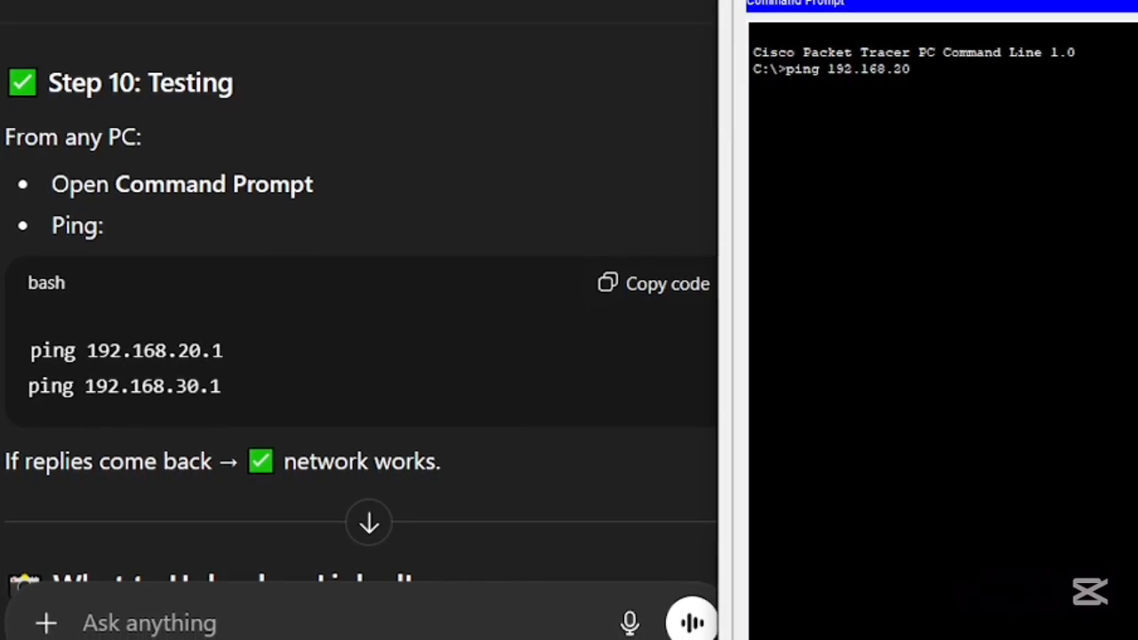
type(".1")
left_click_drag(1137, 0, 1137, 372)
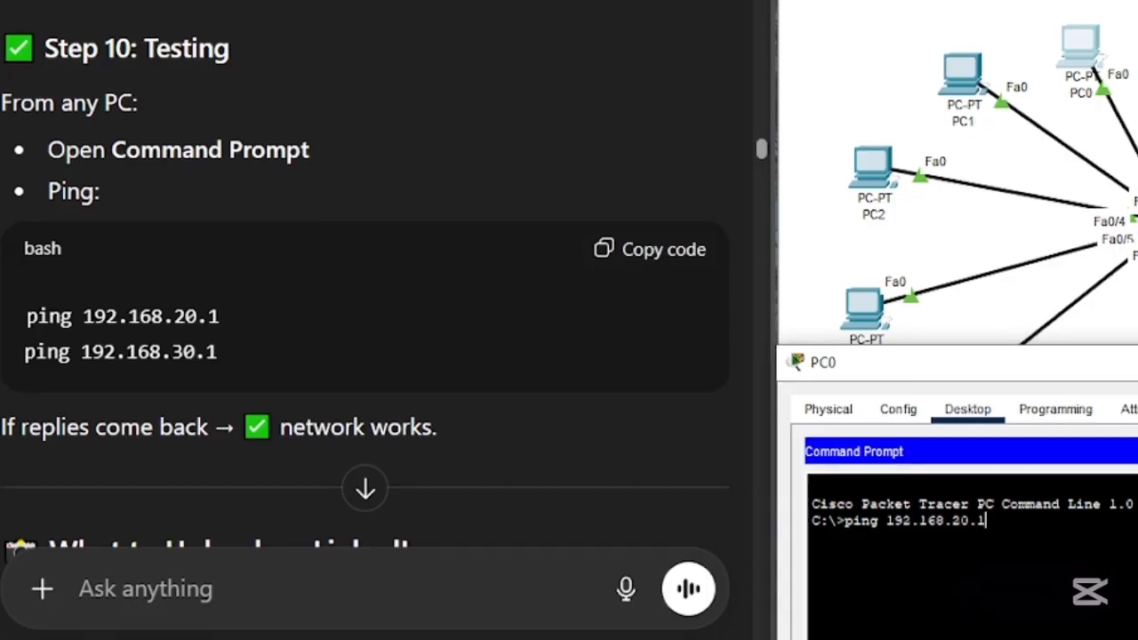
key("Return")
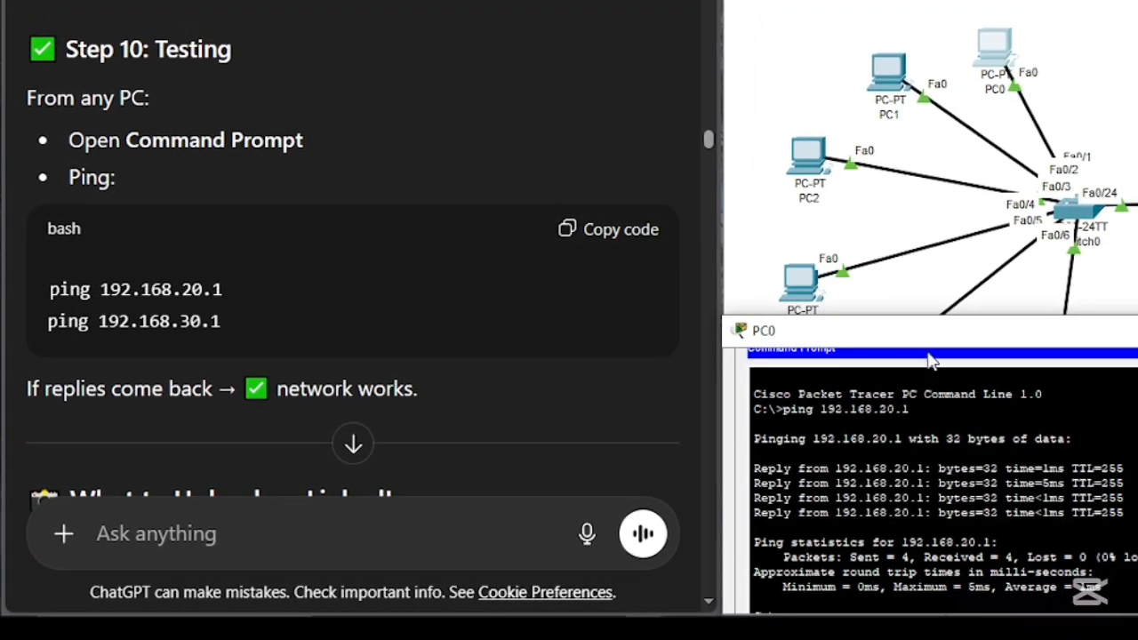
left_click_drag(922, 336, 923, 241)
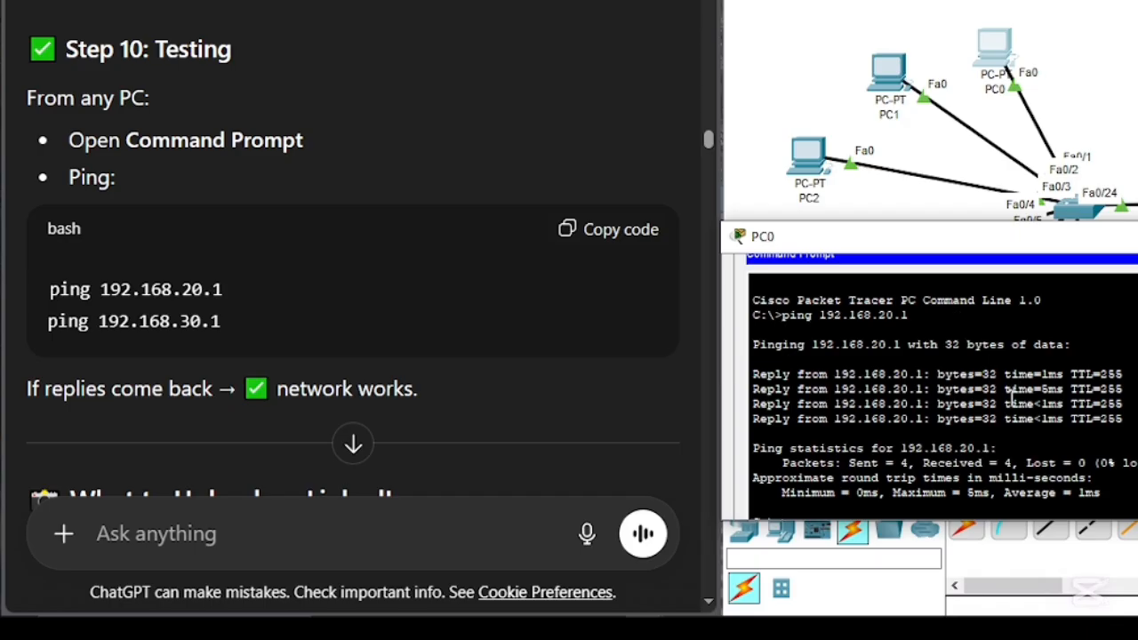
scroll(1012, 402, "down", 2)
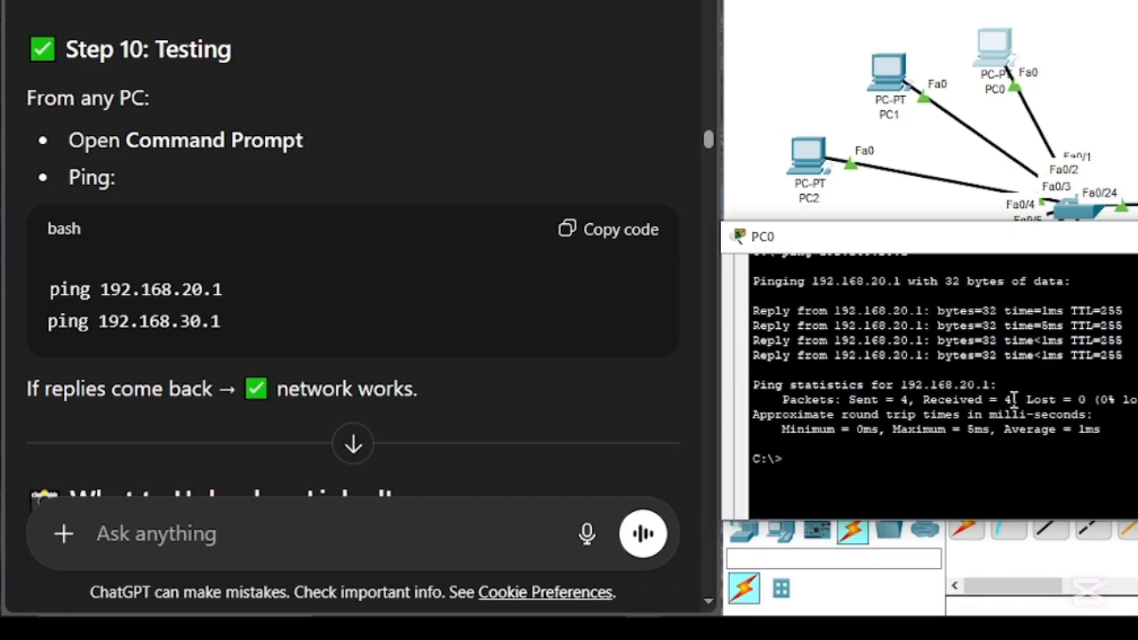
- Rework the recalled ping command on PC0 to target 192.168.30.1 and run it
key("Up")
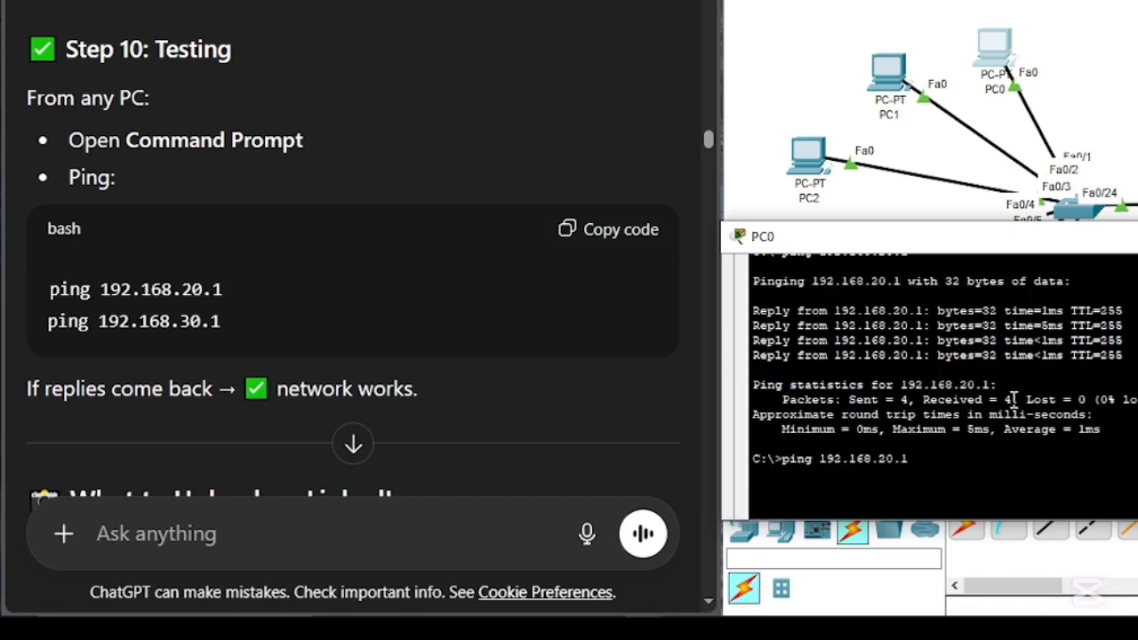
key("Left")
key("Left")
key("Left")
key("BackSpace")
type("3")
key("Return")
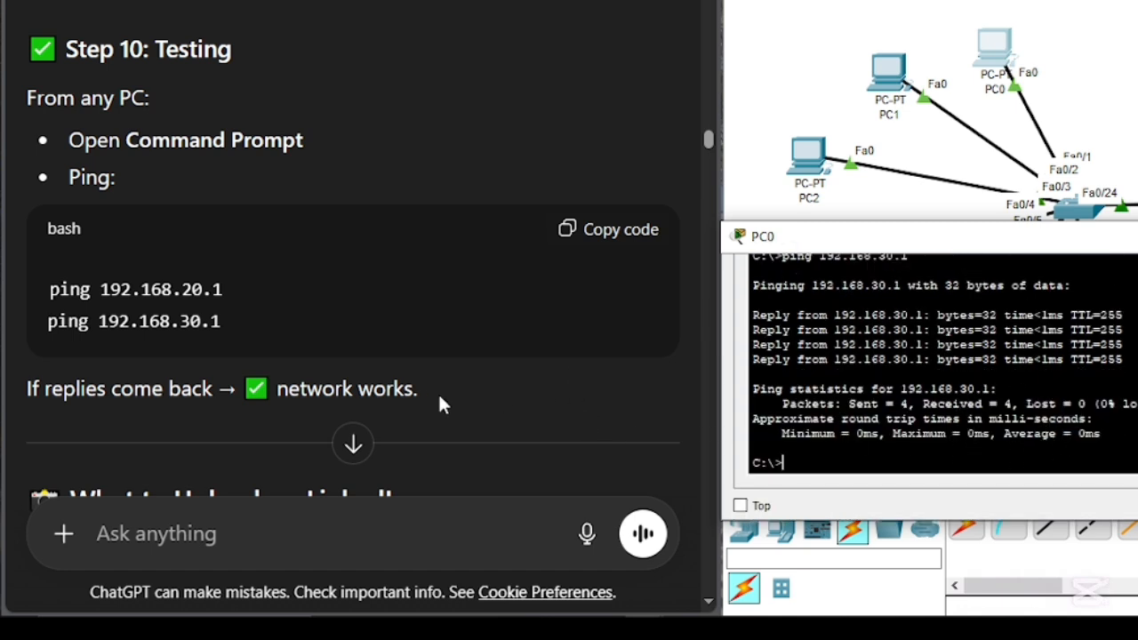
- Review ChatGPT's suggestions on what to upload on LinkedIn and the optional next-level additions for the project
scroll(400, 378, "down", 1)
scroll(405, 378, "down", 4)
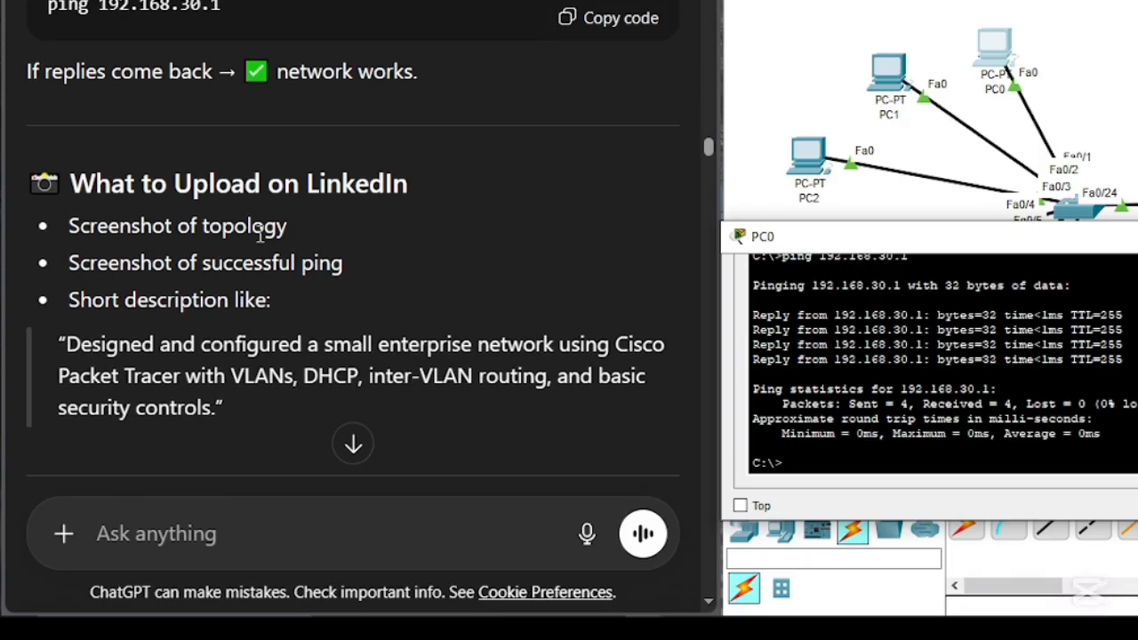
scroll(430, 331, "down", 3)
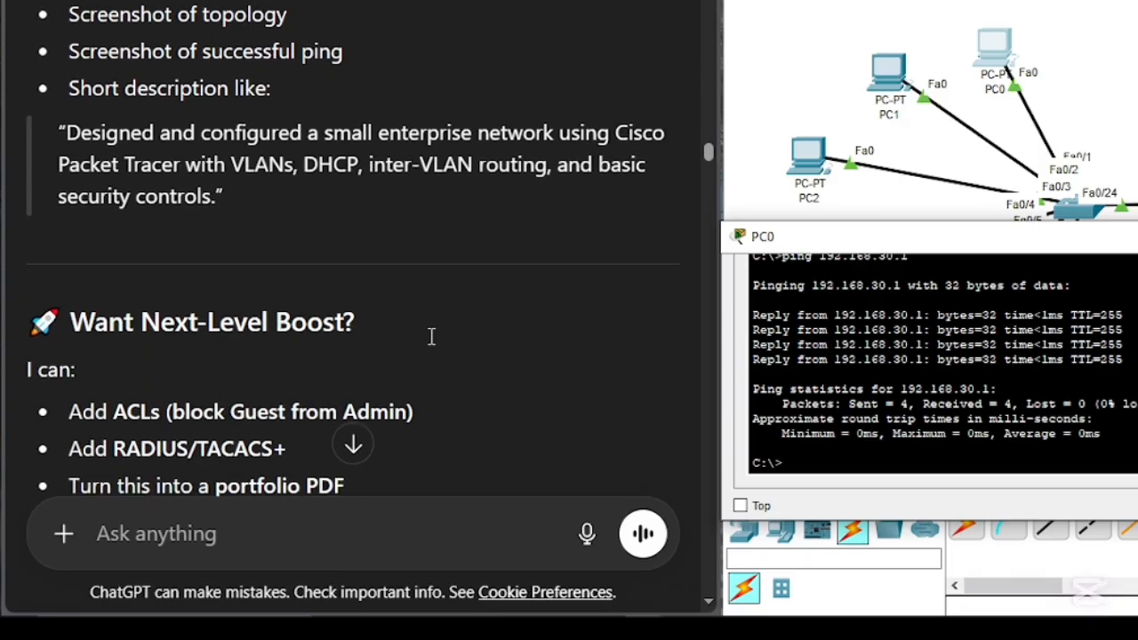
scroll(427, 342, "up", 2)
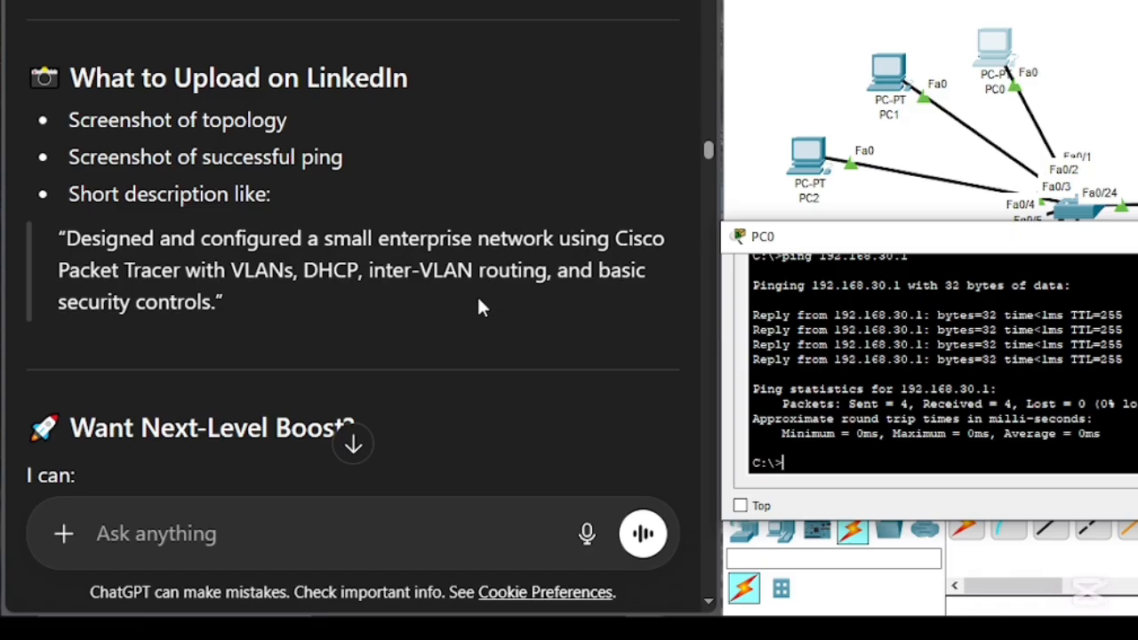
scroll(444, 302, "down", 3)
scroll(381, 281, "down", 2)
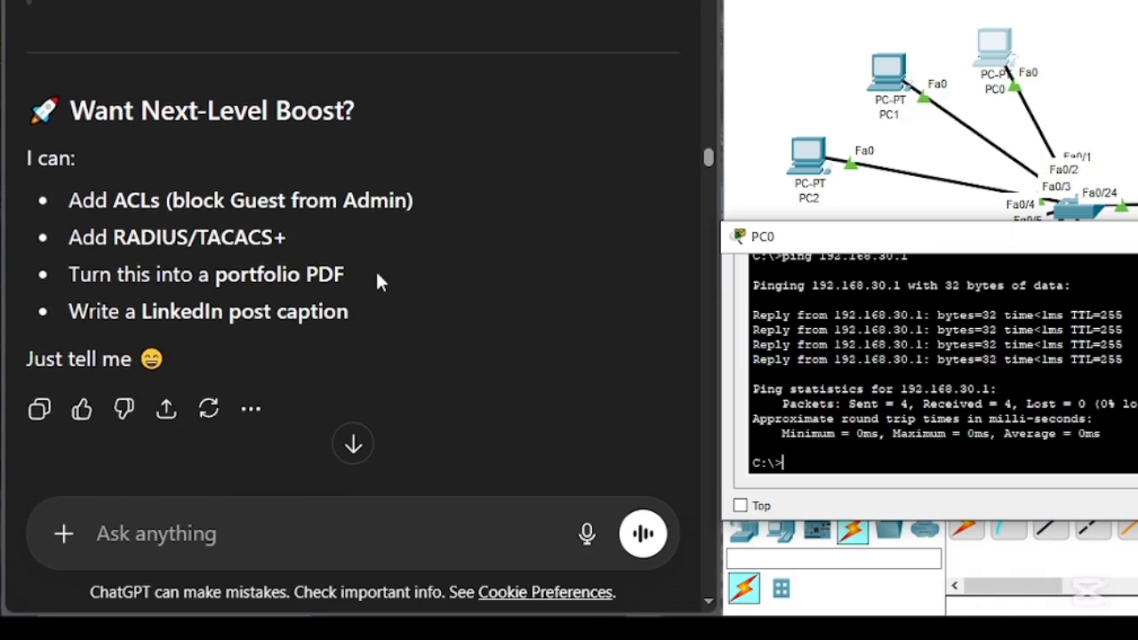